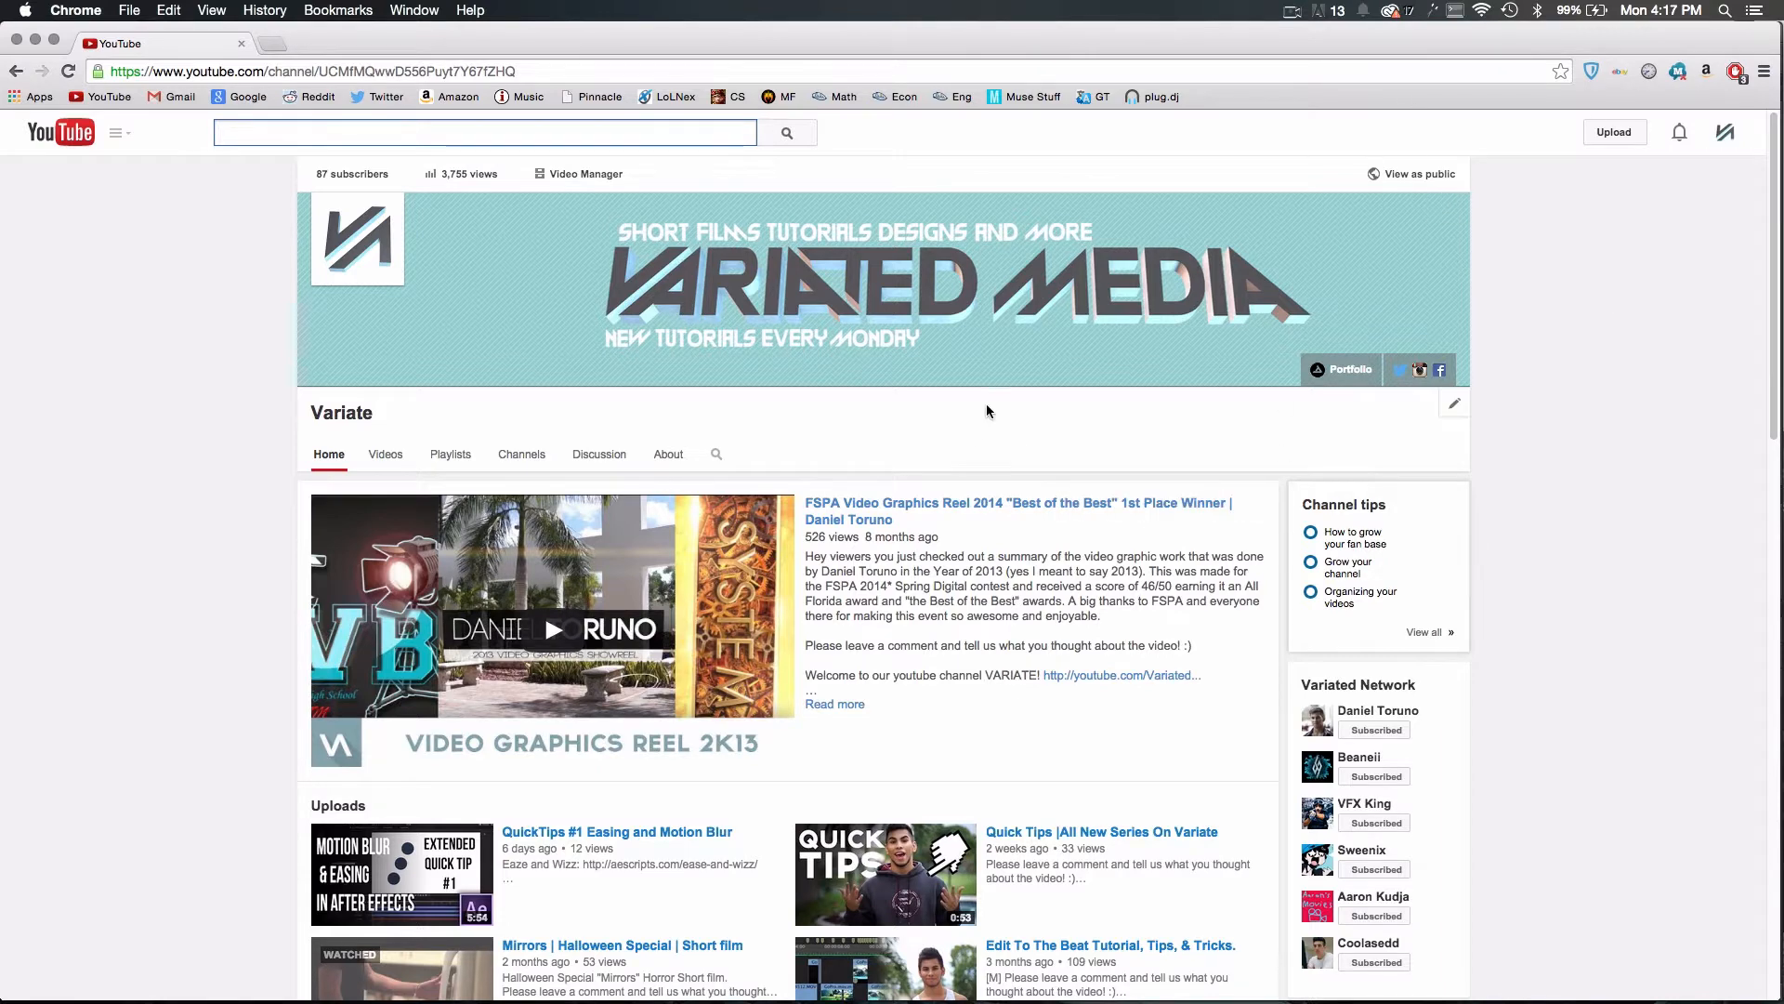
Step: Search YouTube for "people are awesome" videos
scroll(790, 758, down, 3)
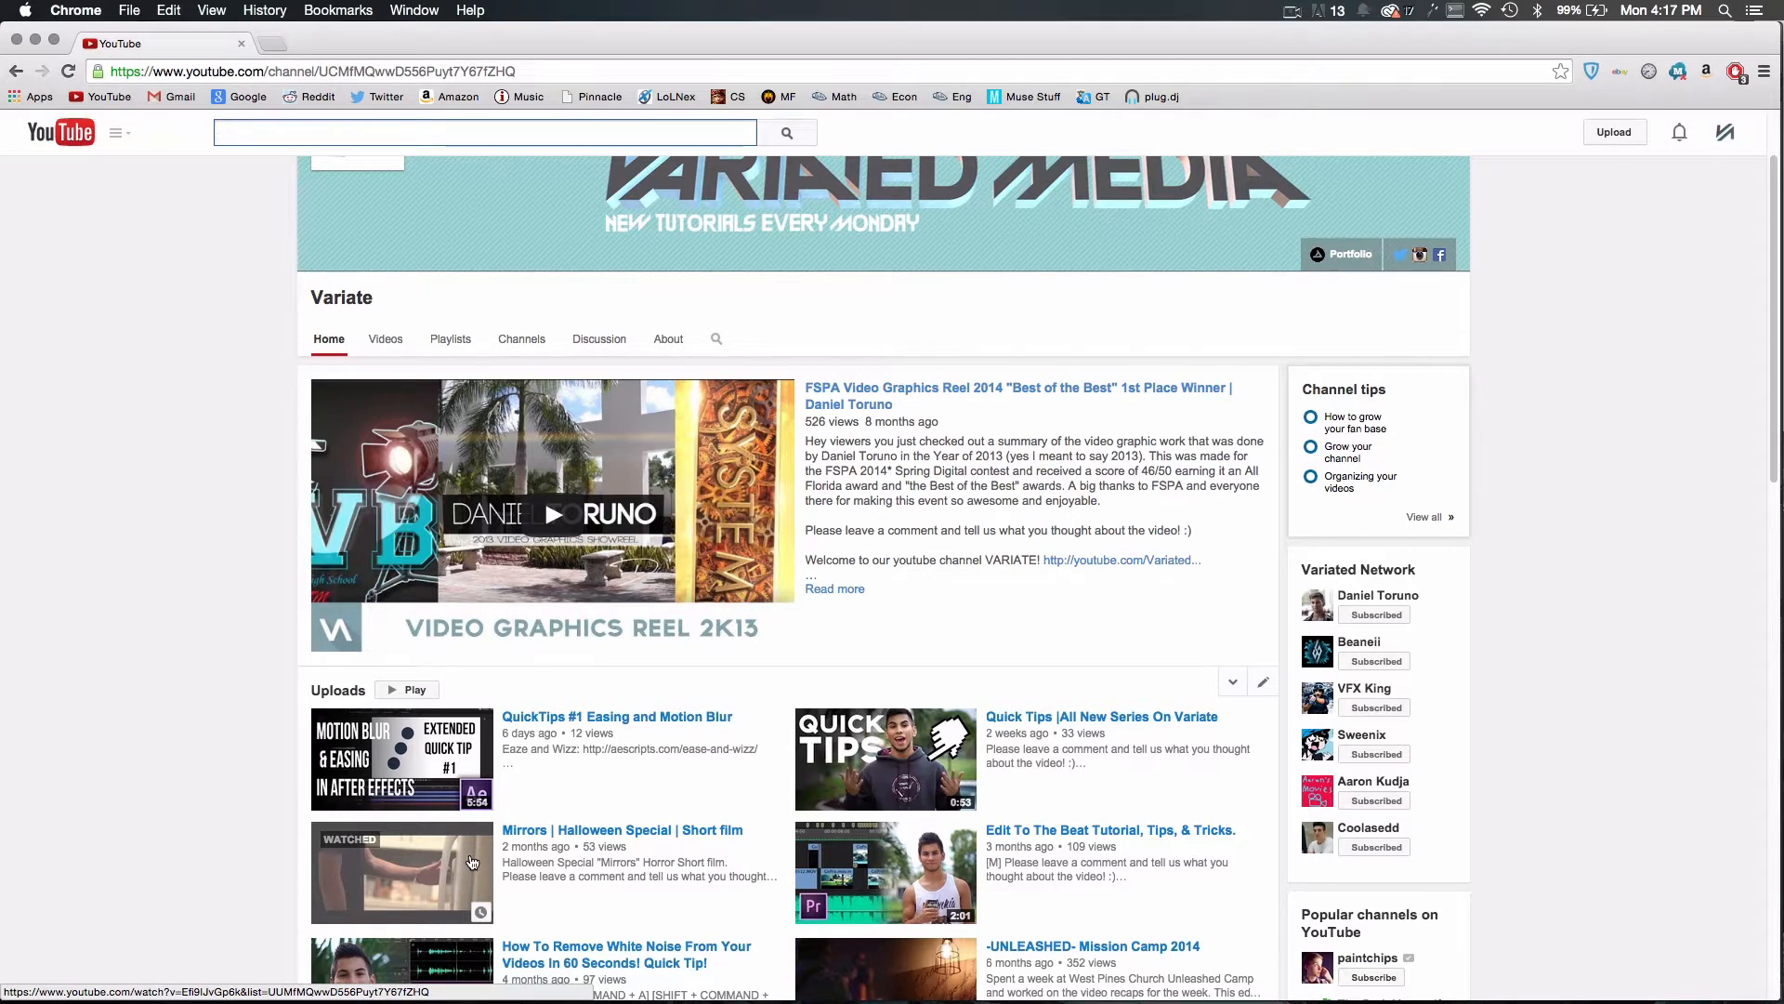
scroll(472, 863, up, 2)
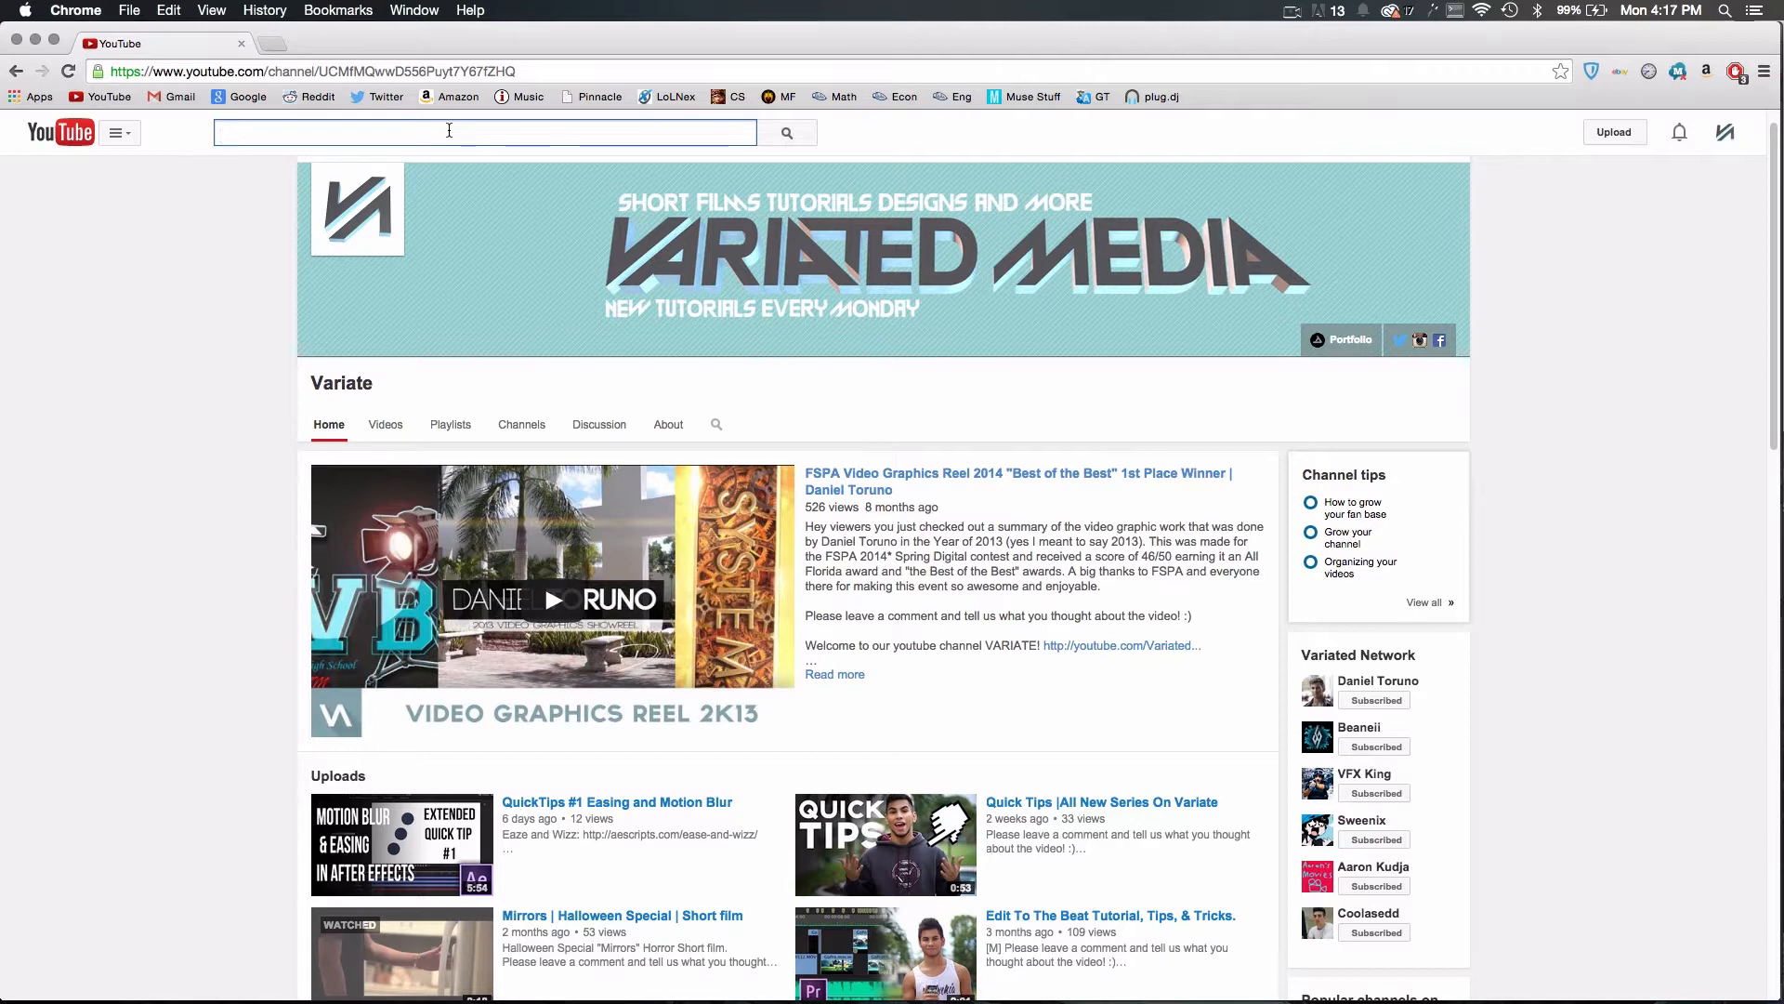
text(p)
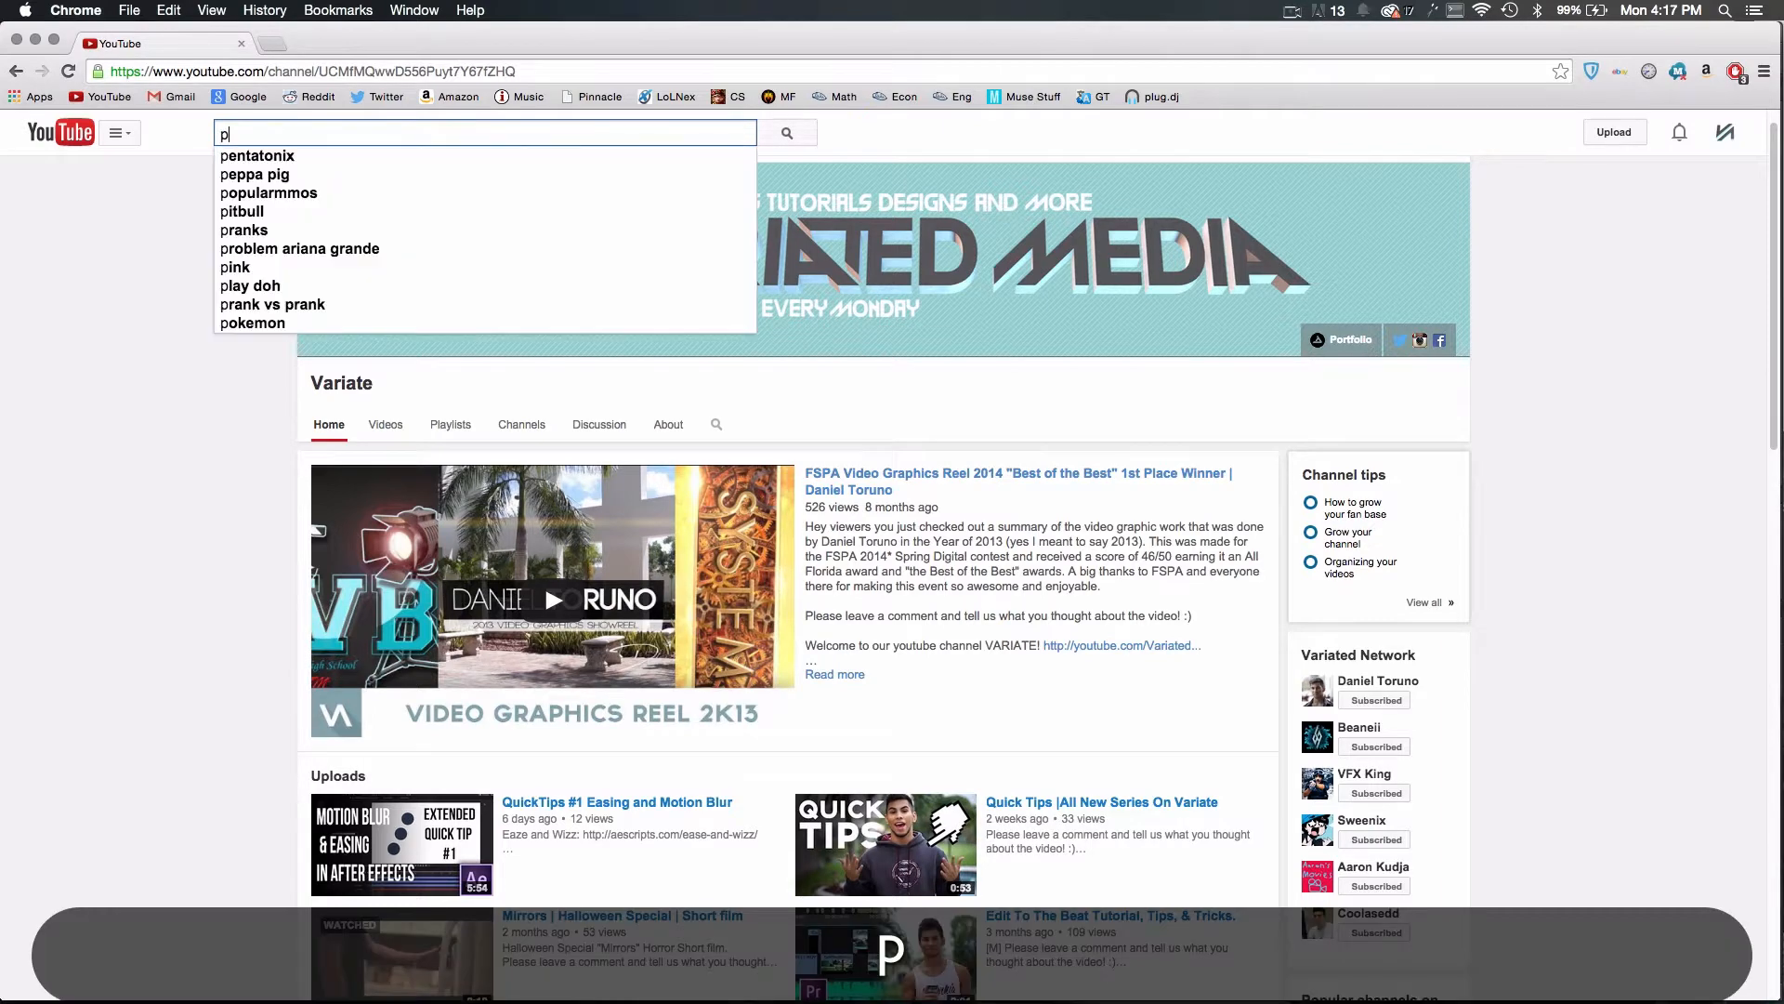
key(BackSpace)
text(eople are )
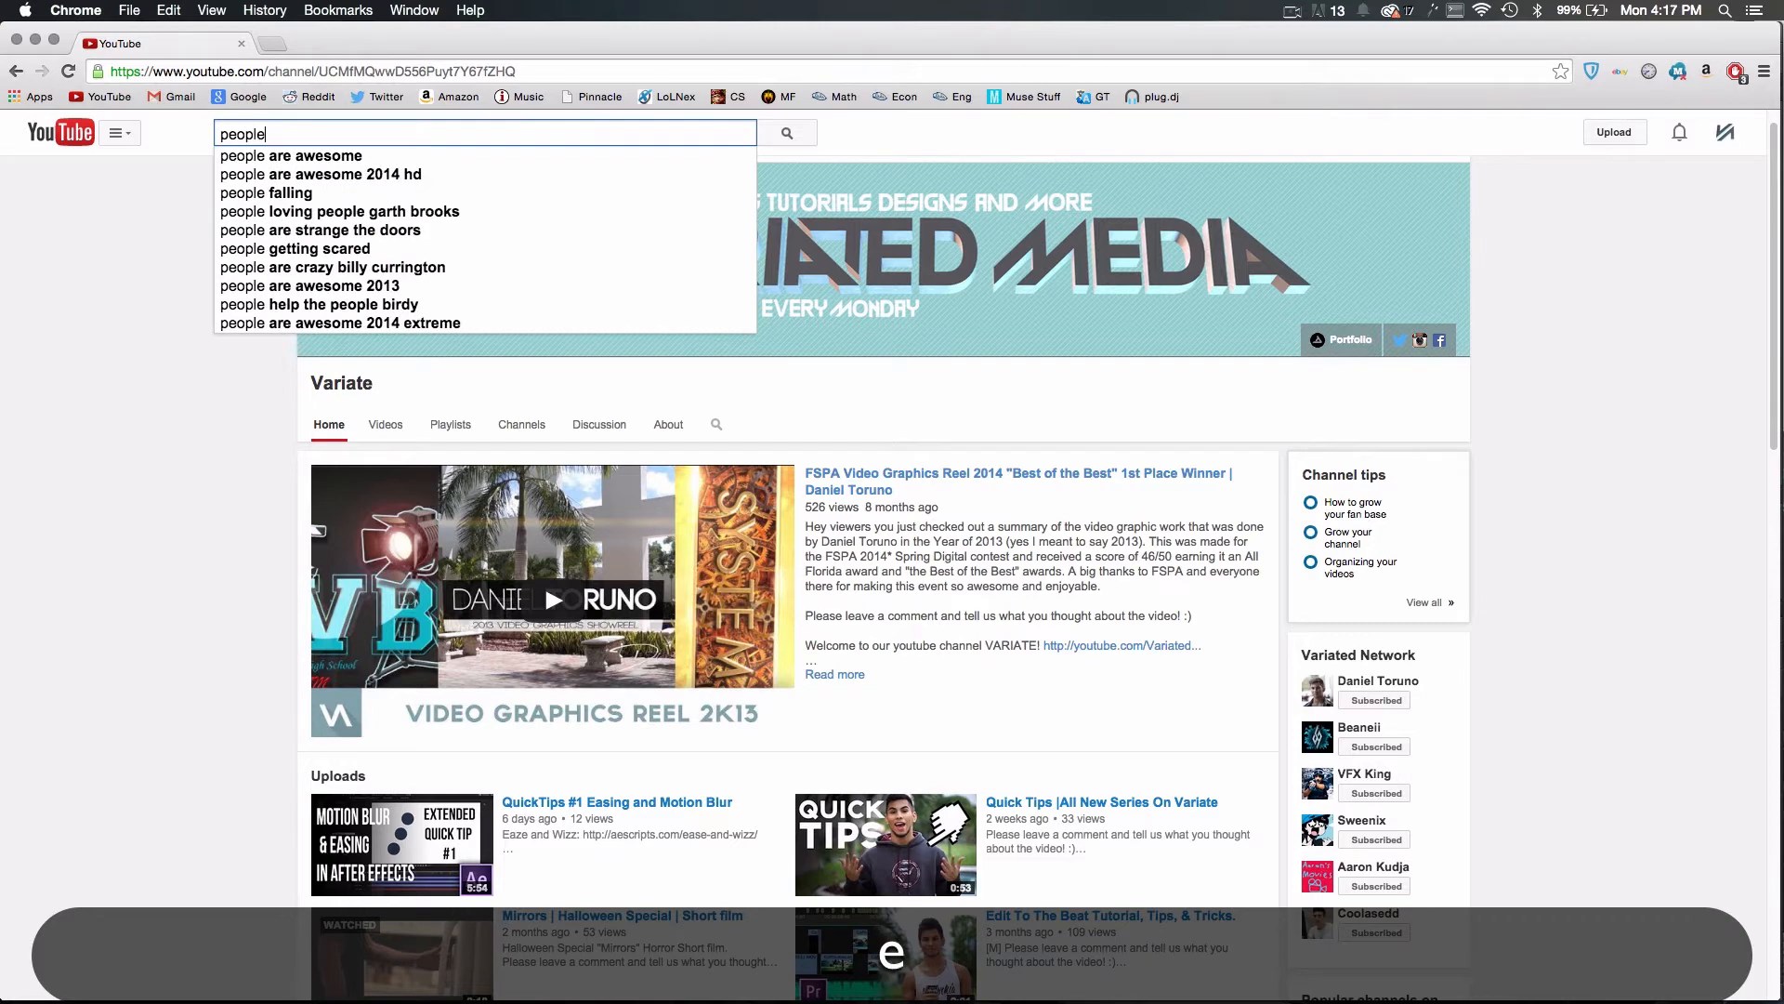
text(awesome)
key(Return)
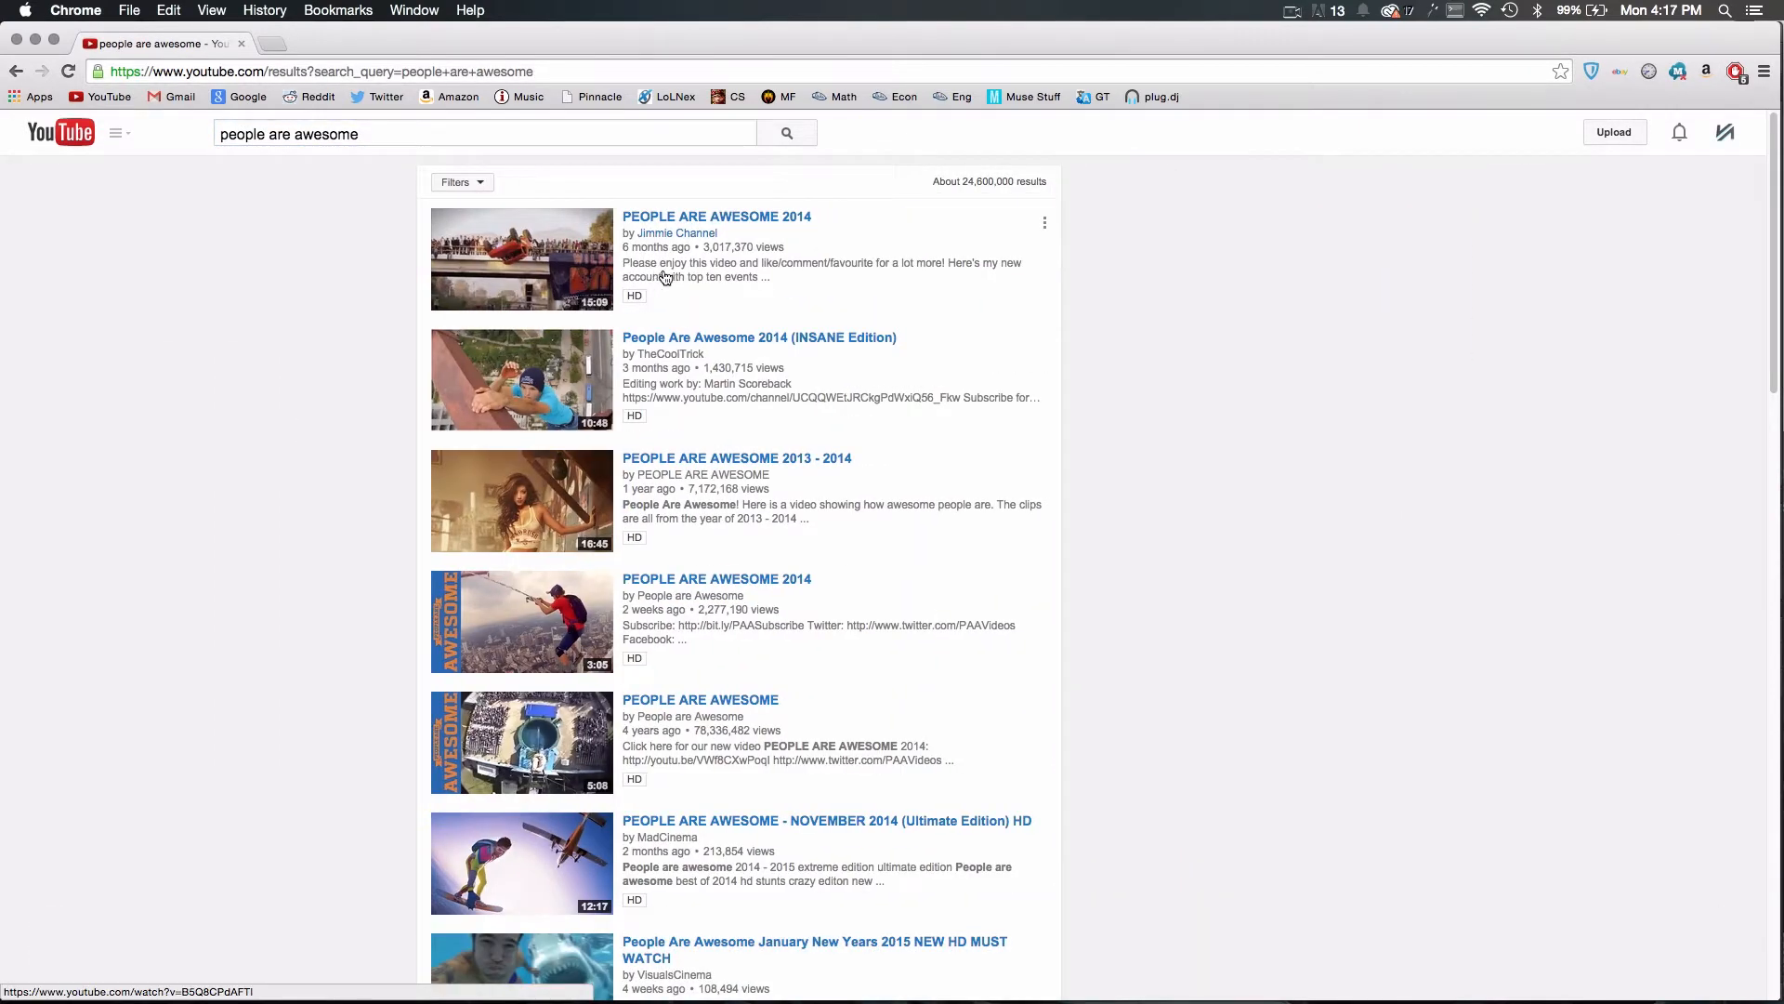
Step: Examine the thumbnails, titles and view counts throughout the first page of search results
scroll(723, 327, down, 1)
scroll(723, 327, up, 1)
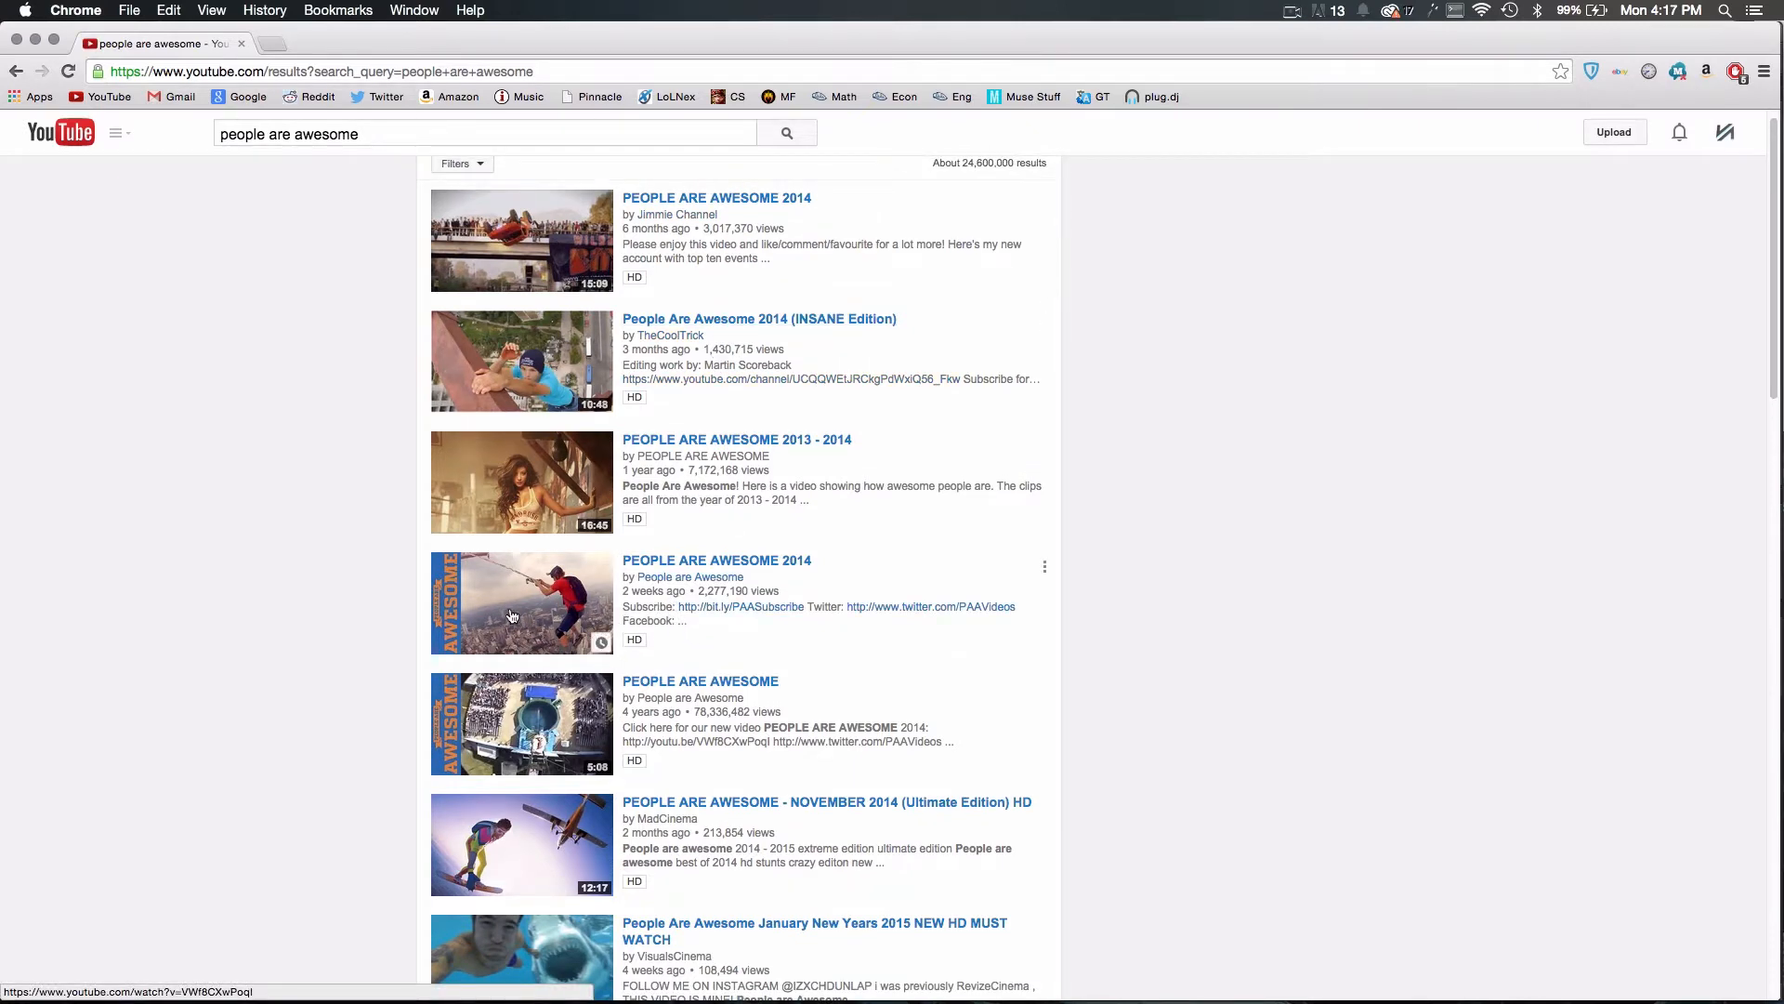
scroll(709, 700, down, 8)
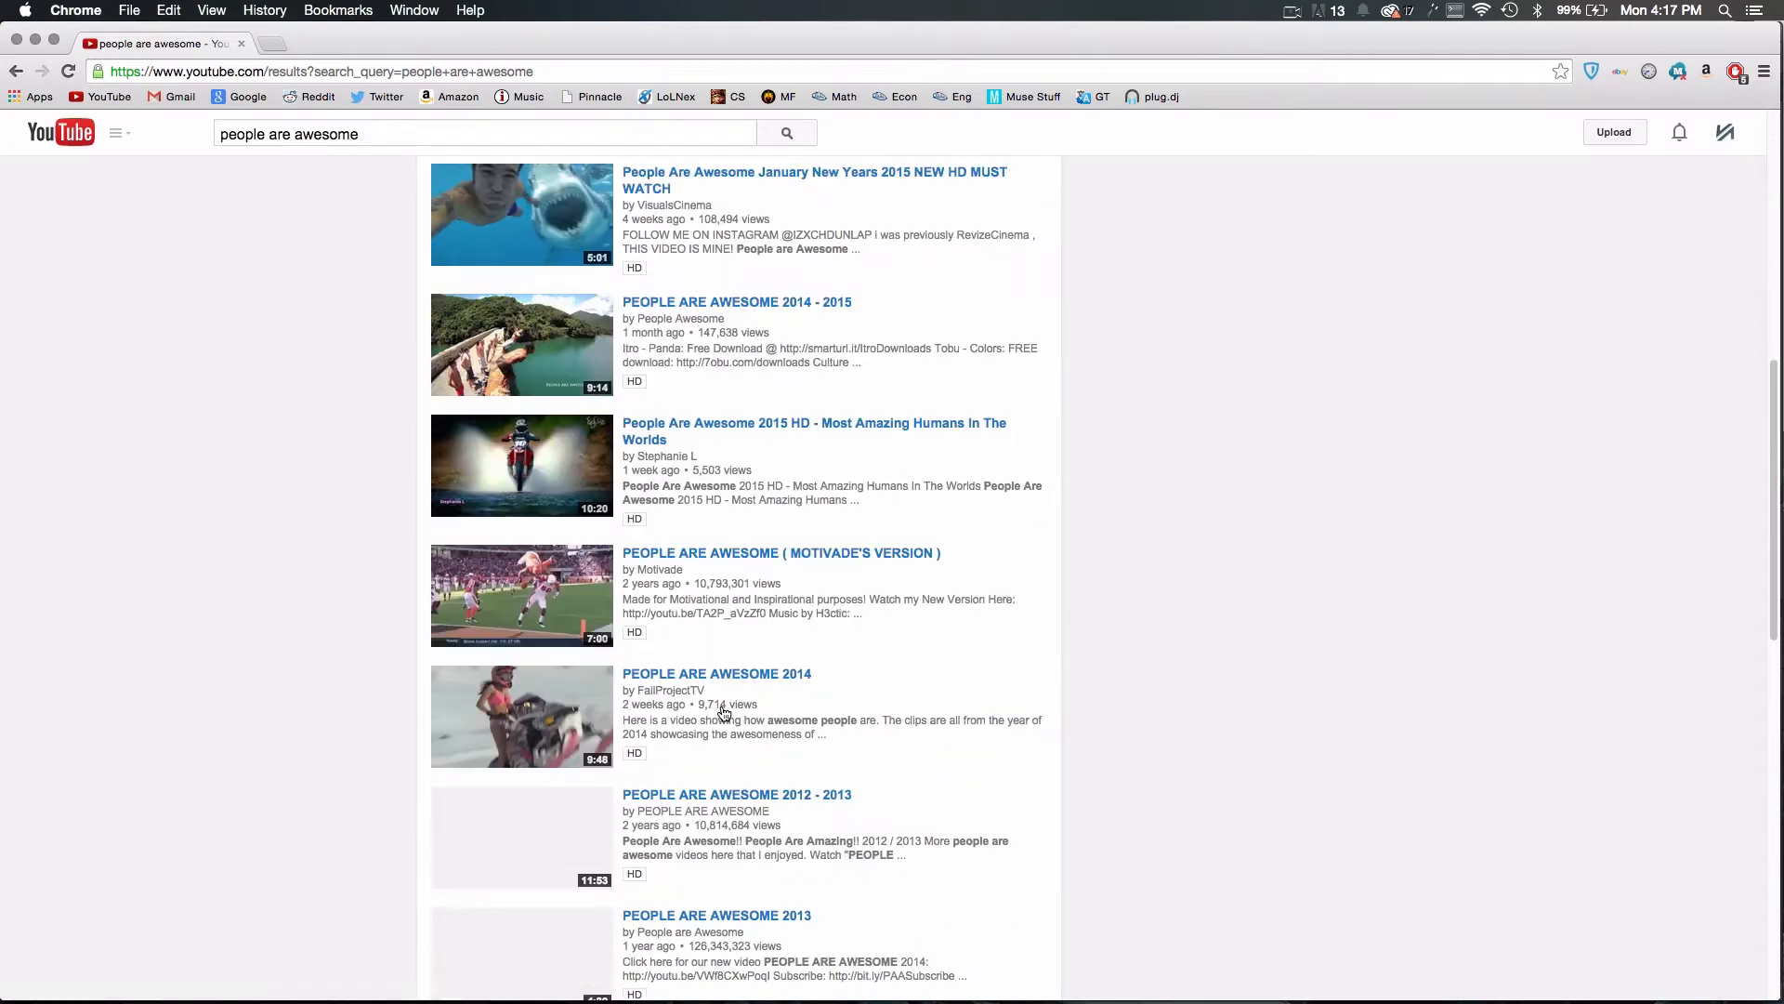
scroll(723, 711, down, 2)
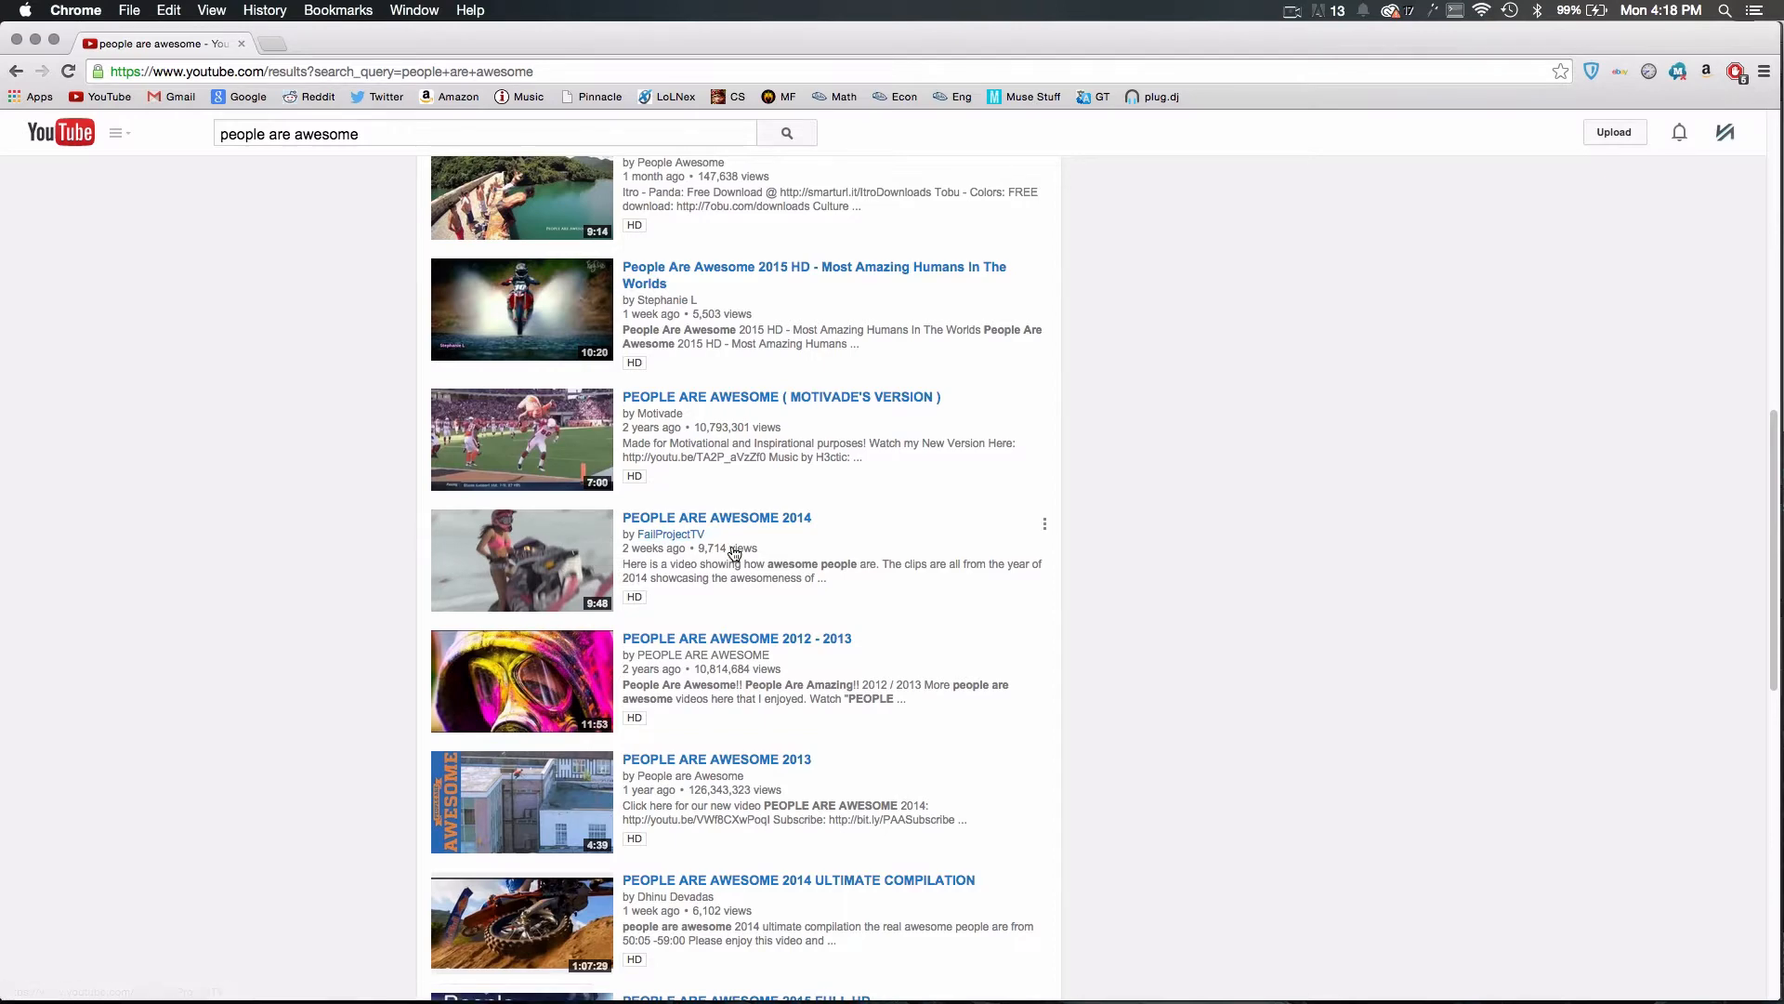
scroll(744, 555, down, 4)
scroll(802, 567, down, 5)
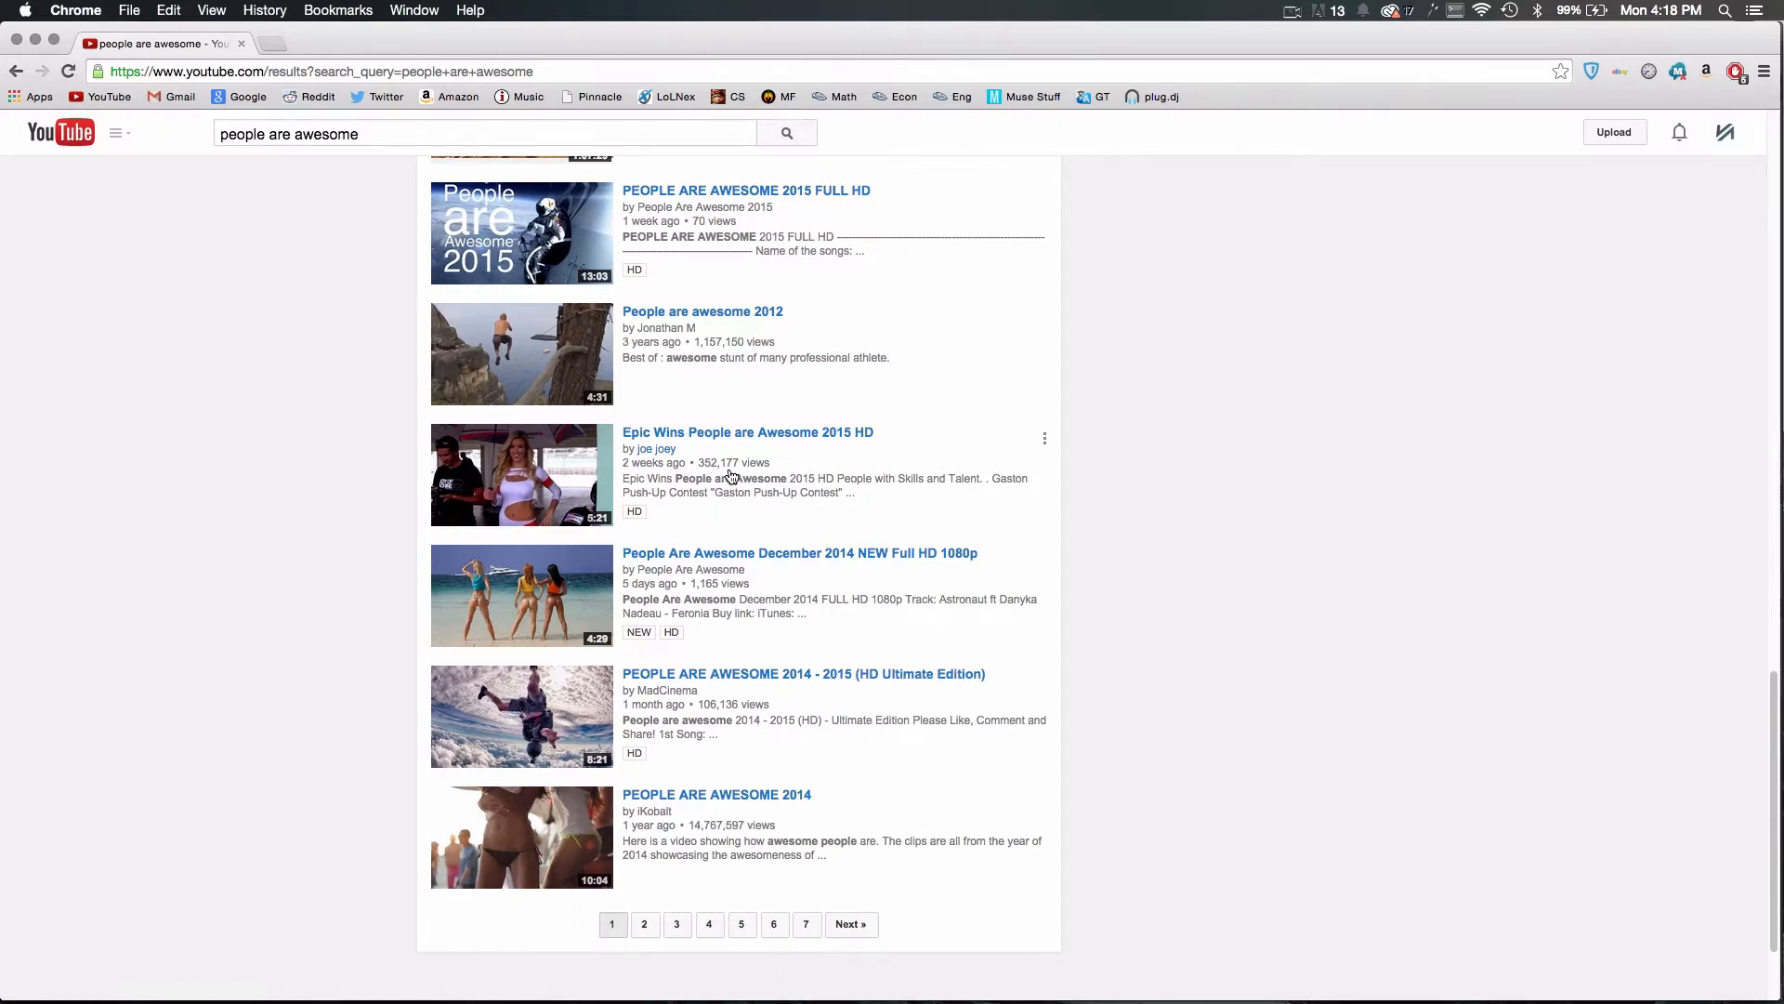
scroll(858, 514, up, 15)
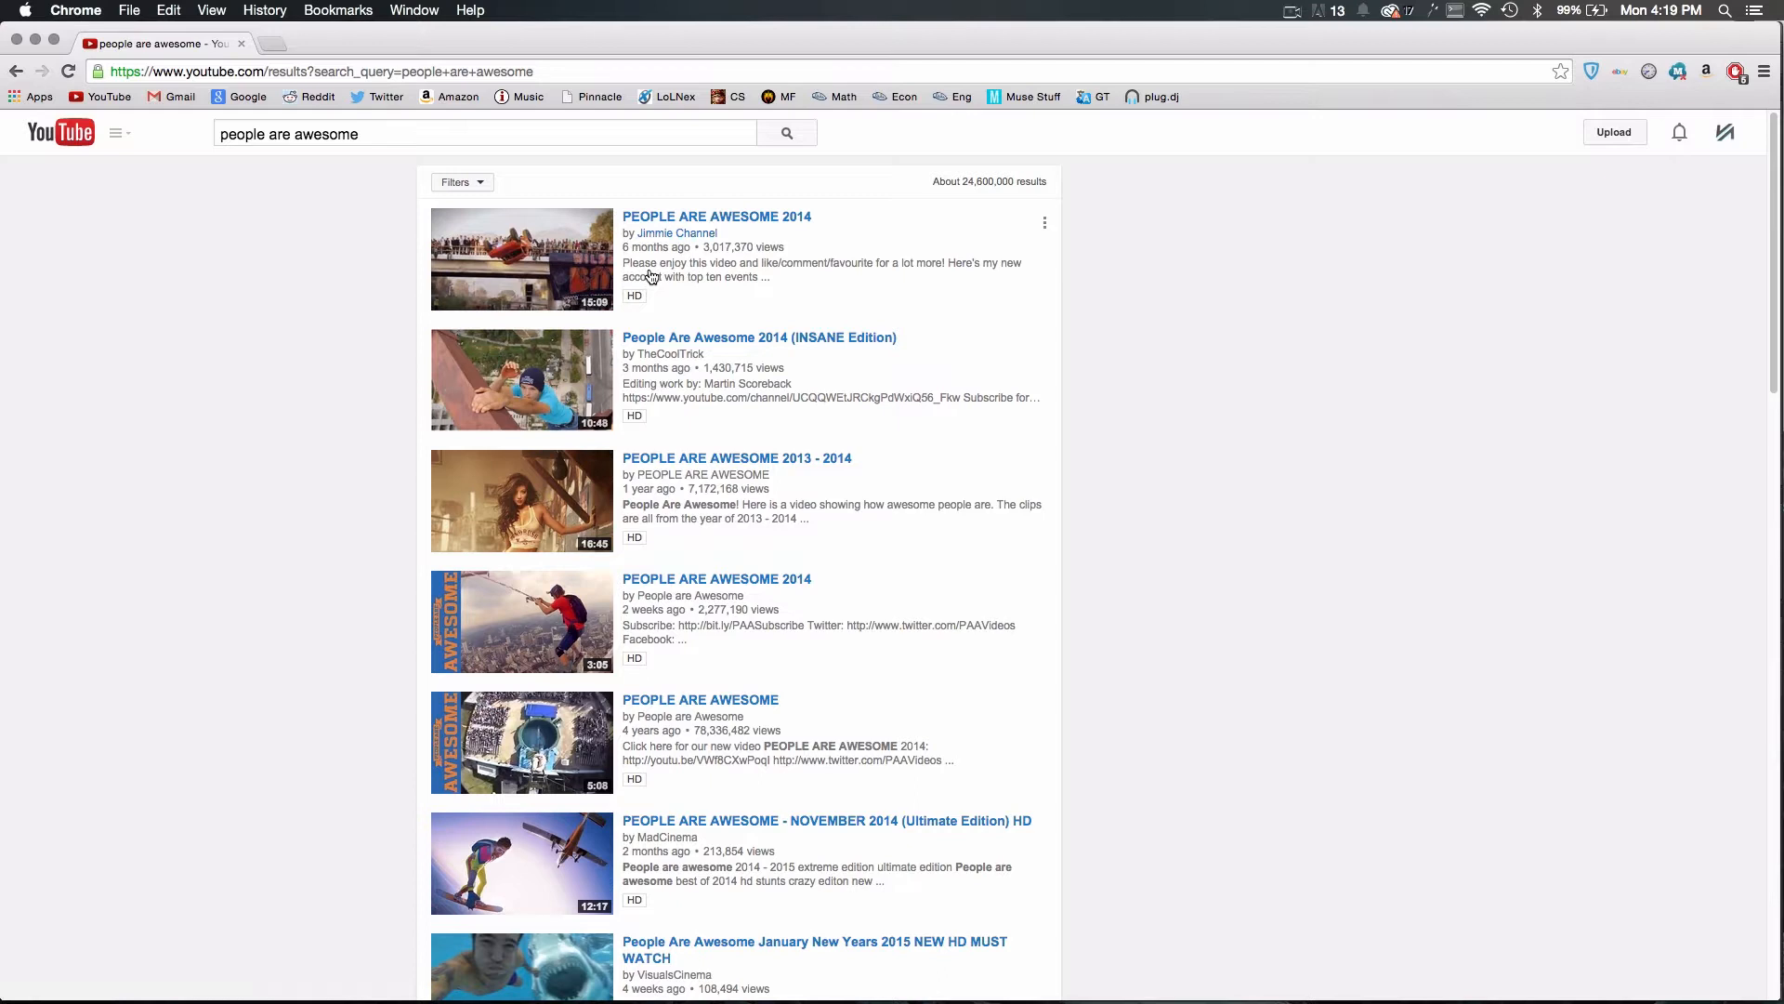
Step: Switch to Photoshop, discard the open new-document setup and start a fresh document named MirrorsThumb
mouse_move(857, 990)
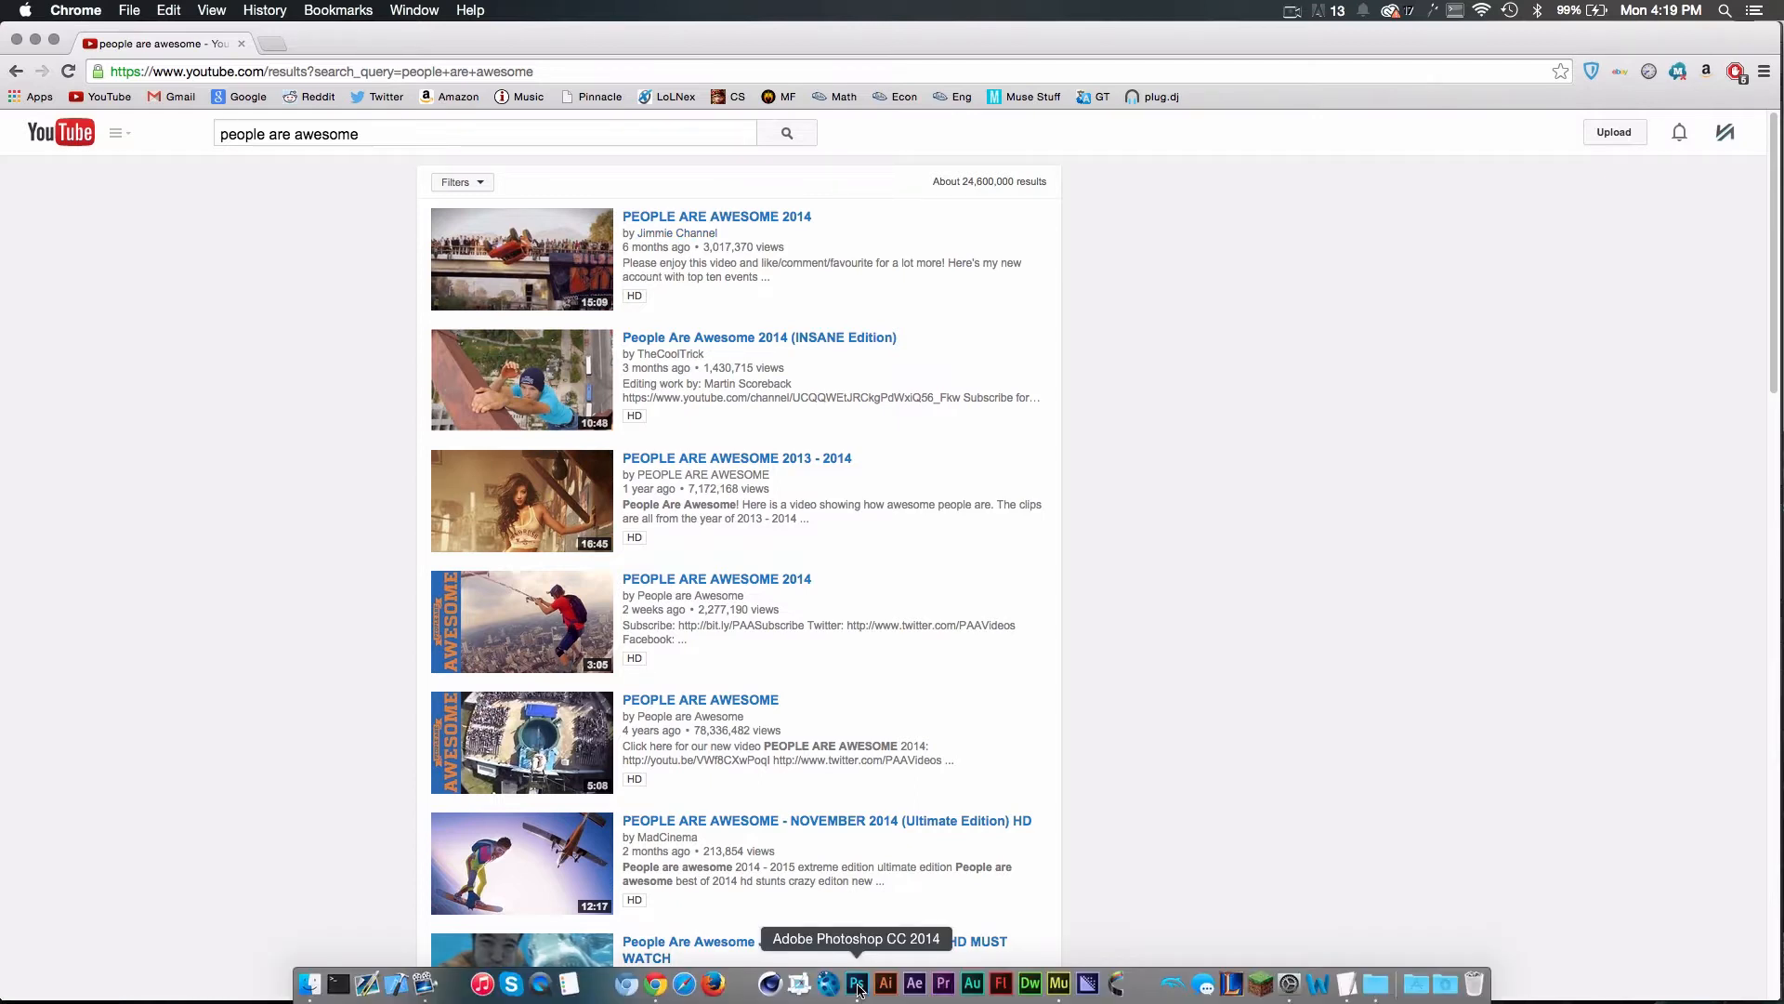
click(858, 990)
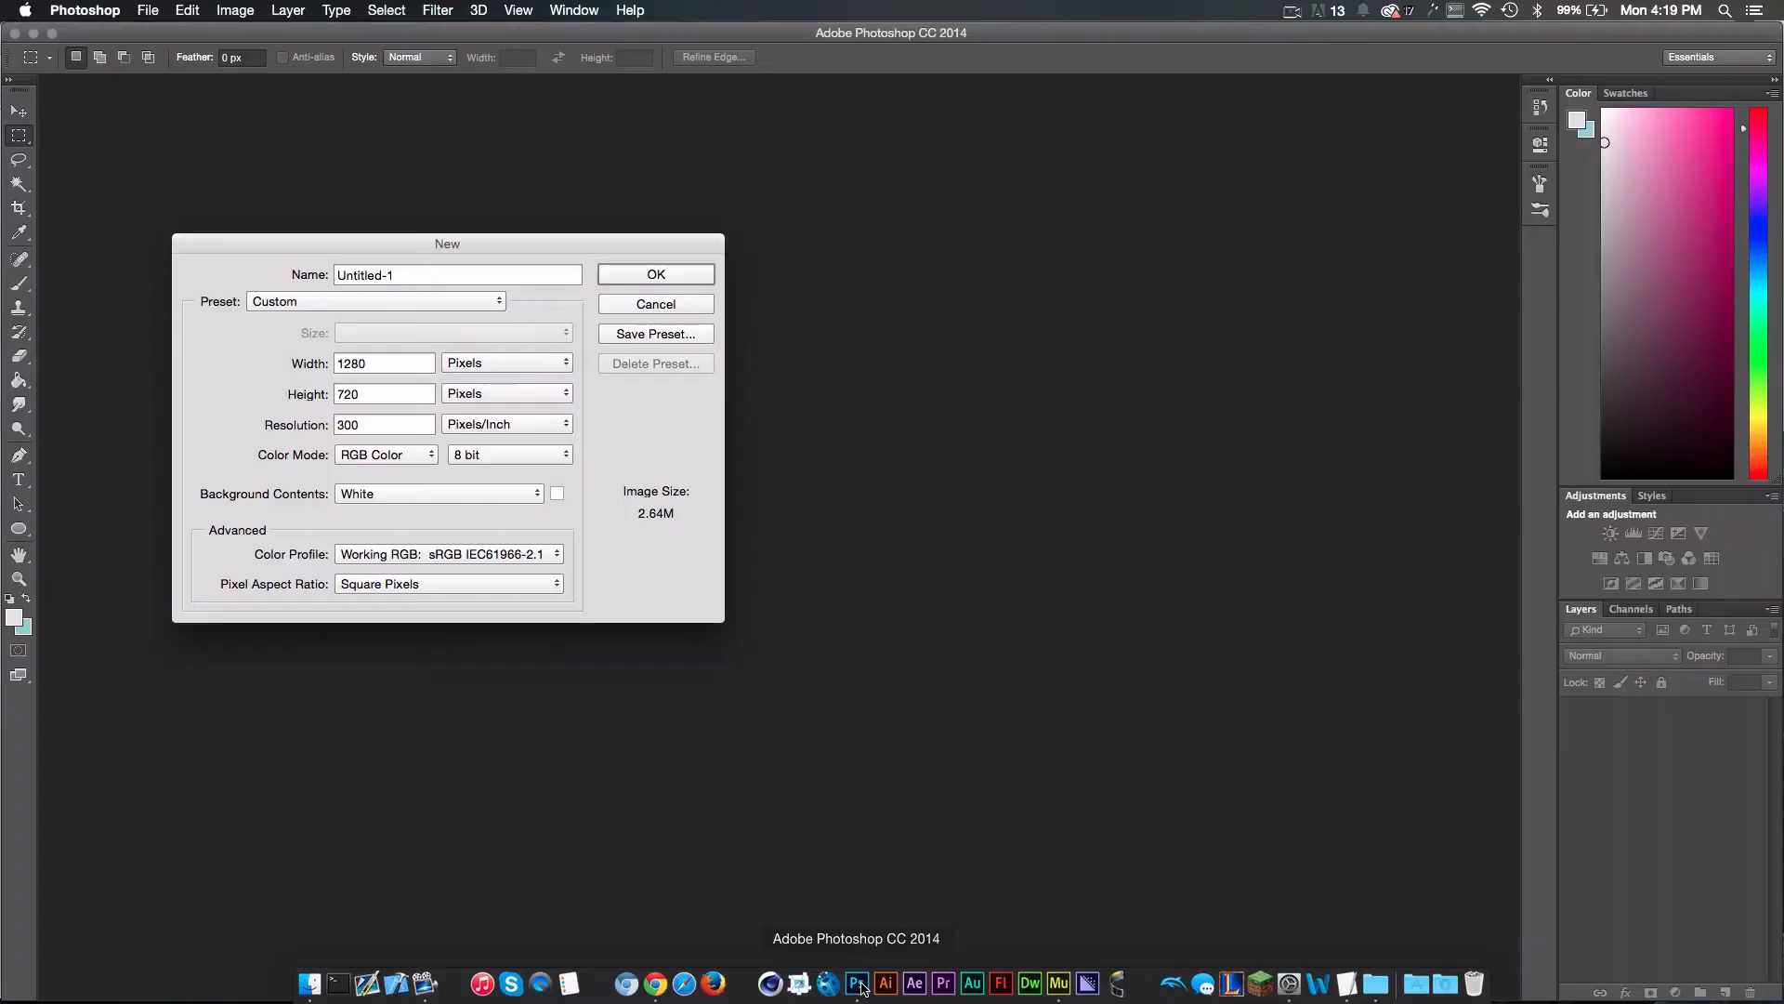
click(657, 303)
click(148, 10)
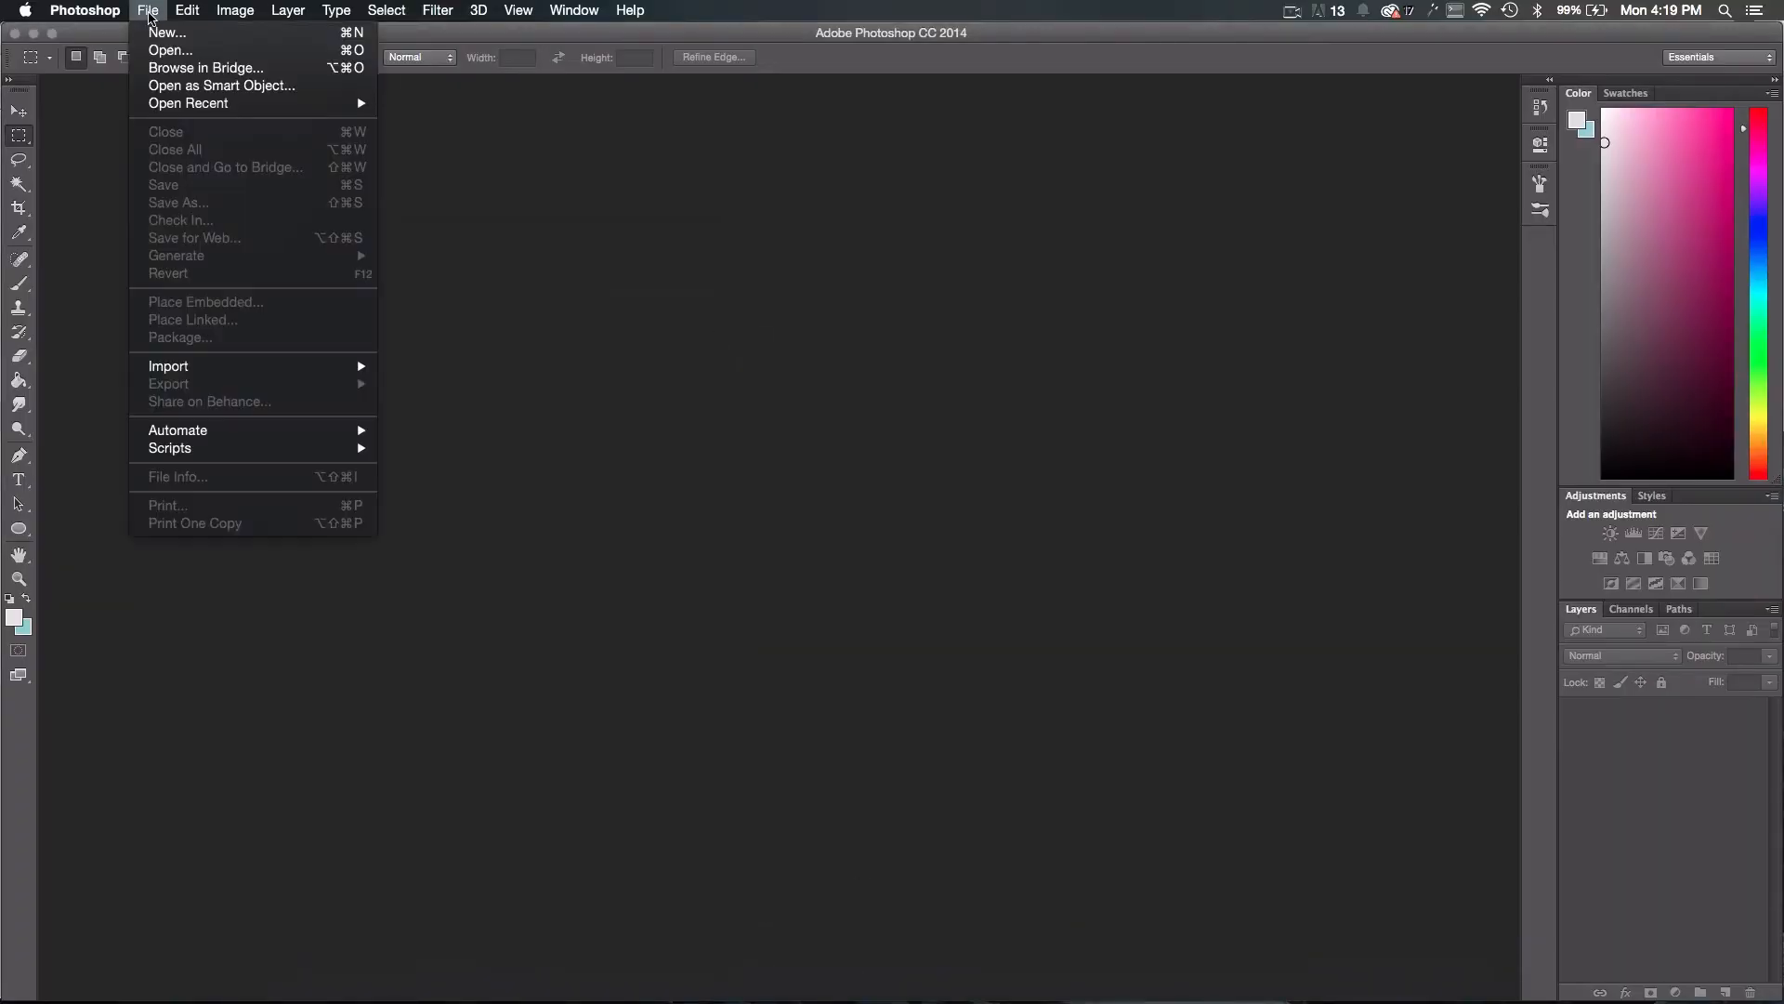
click(159, 34)
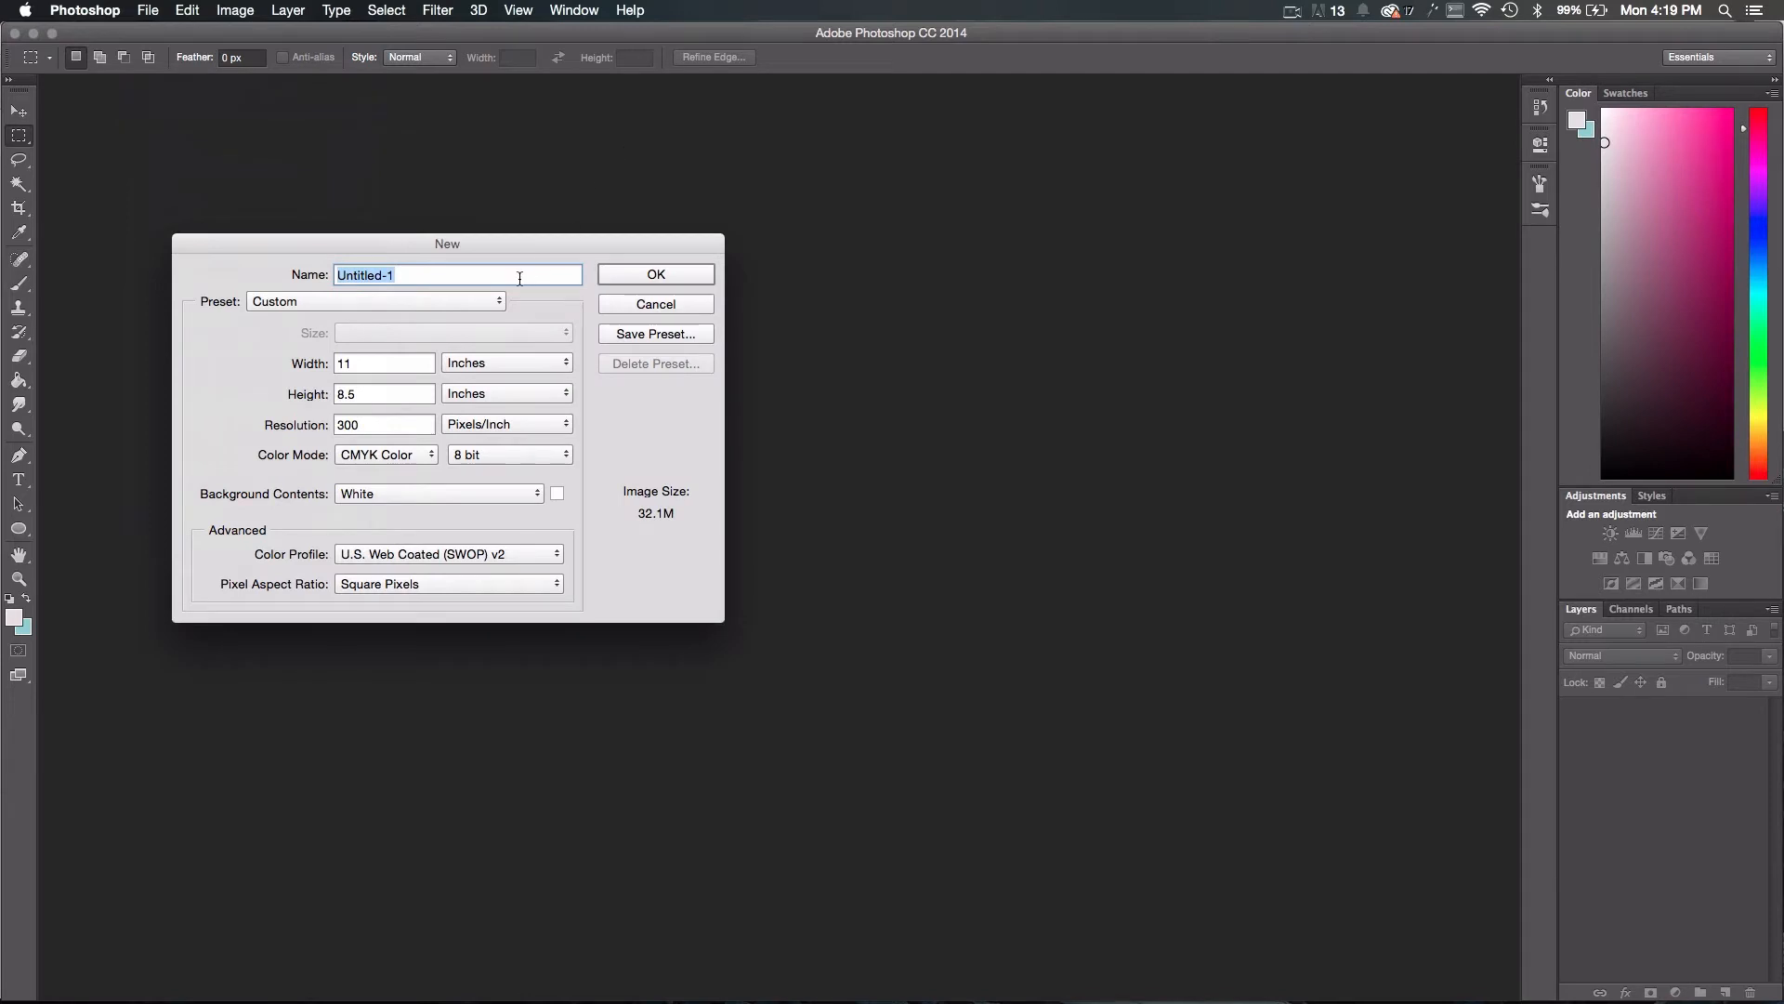
text(Thum)
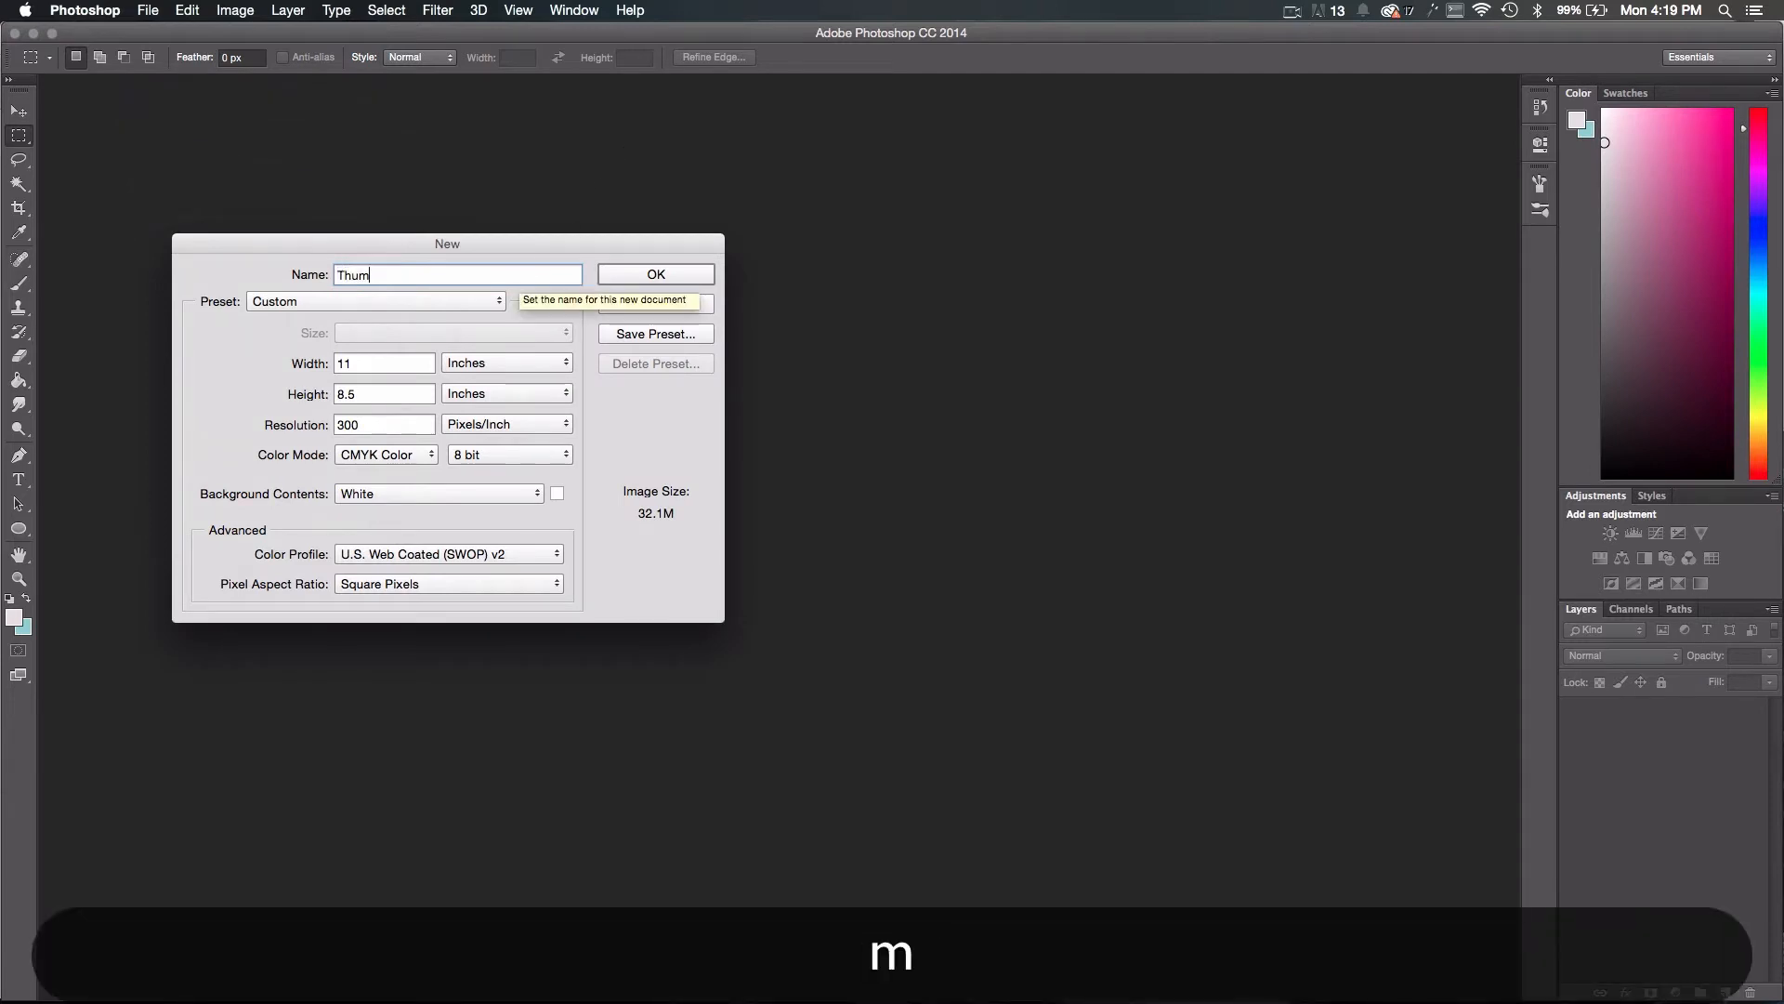
key(BackSpace)
key(BackSpace)
text(MirrorsThumb)
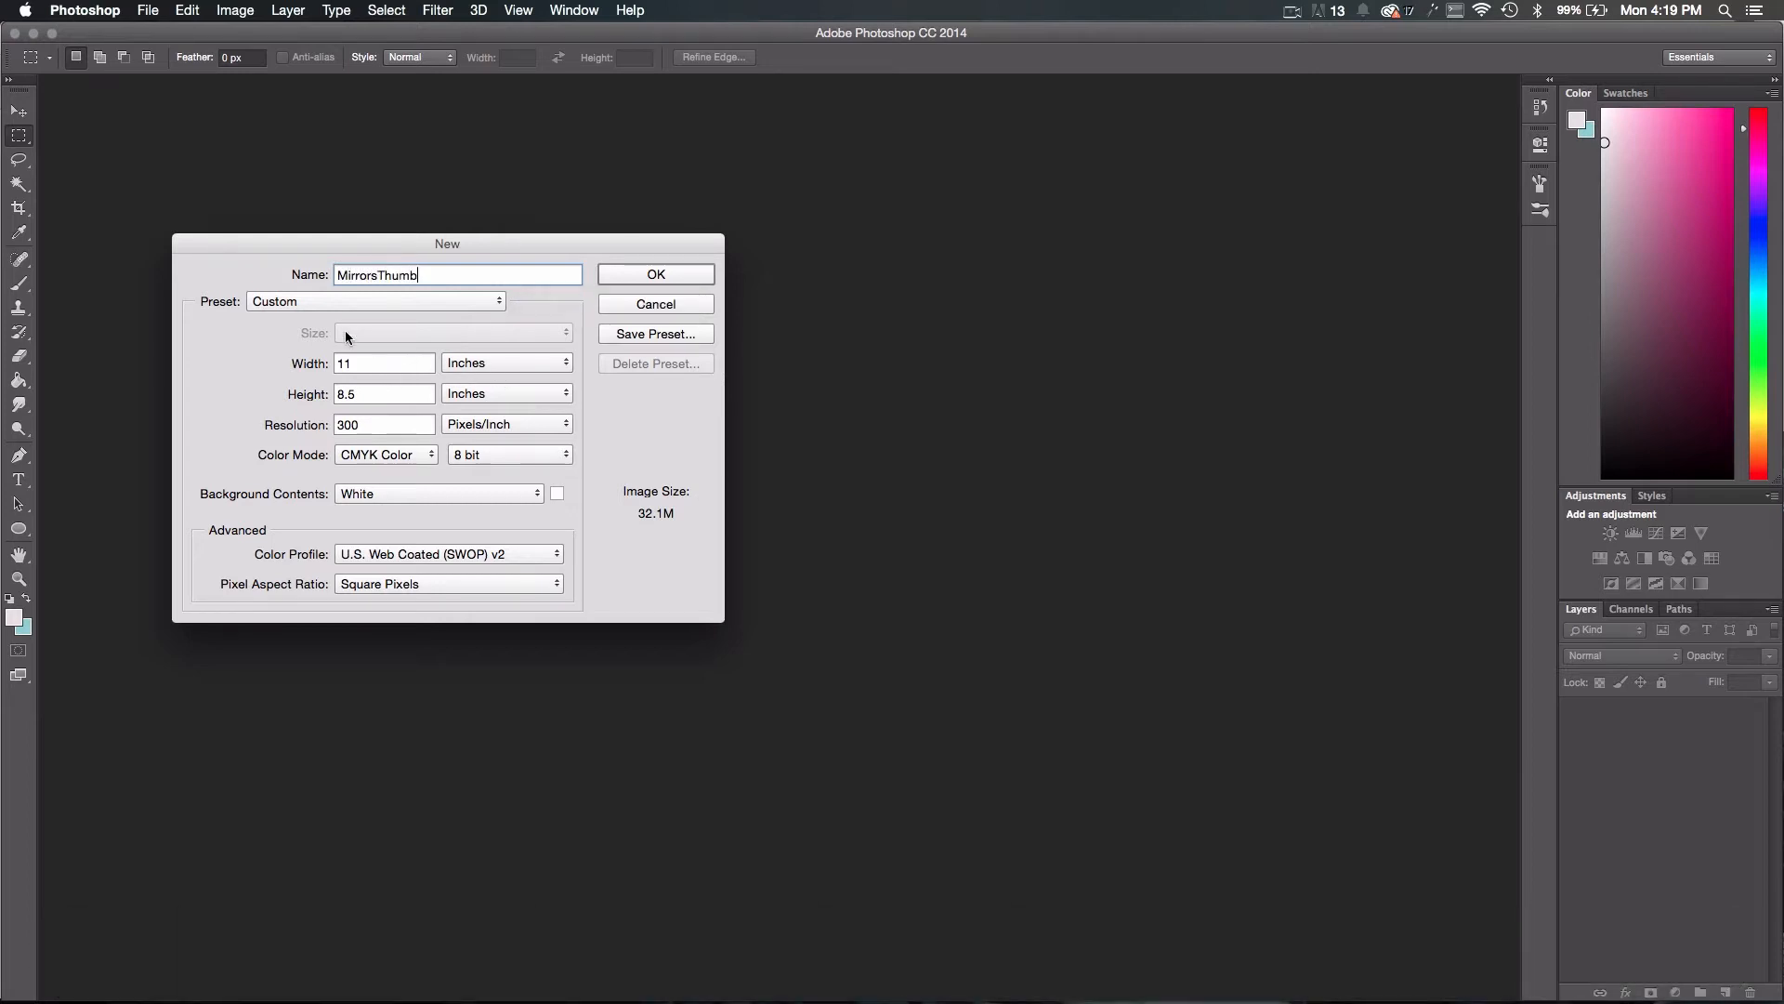
Step: Set the new document's dimension units to pixels and its color mode to RGB Color
click(506, 362)
click(493, 346)
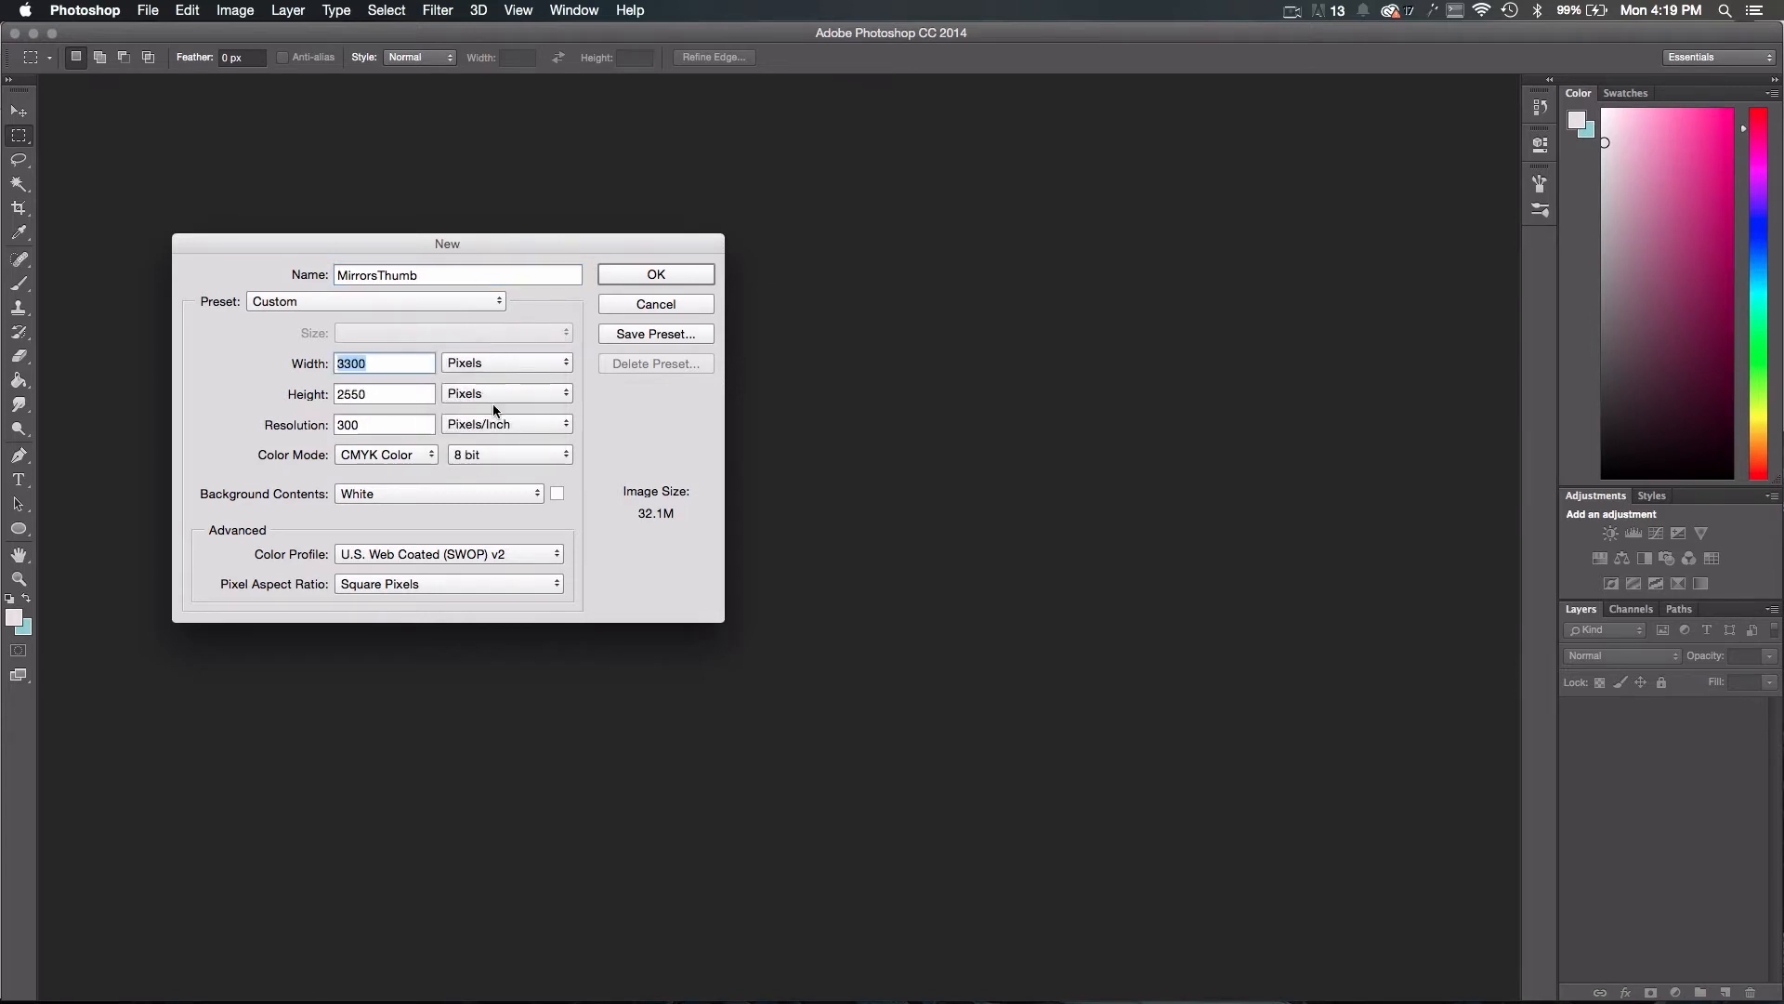
click(386, 455)
click(379, 436)
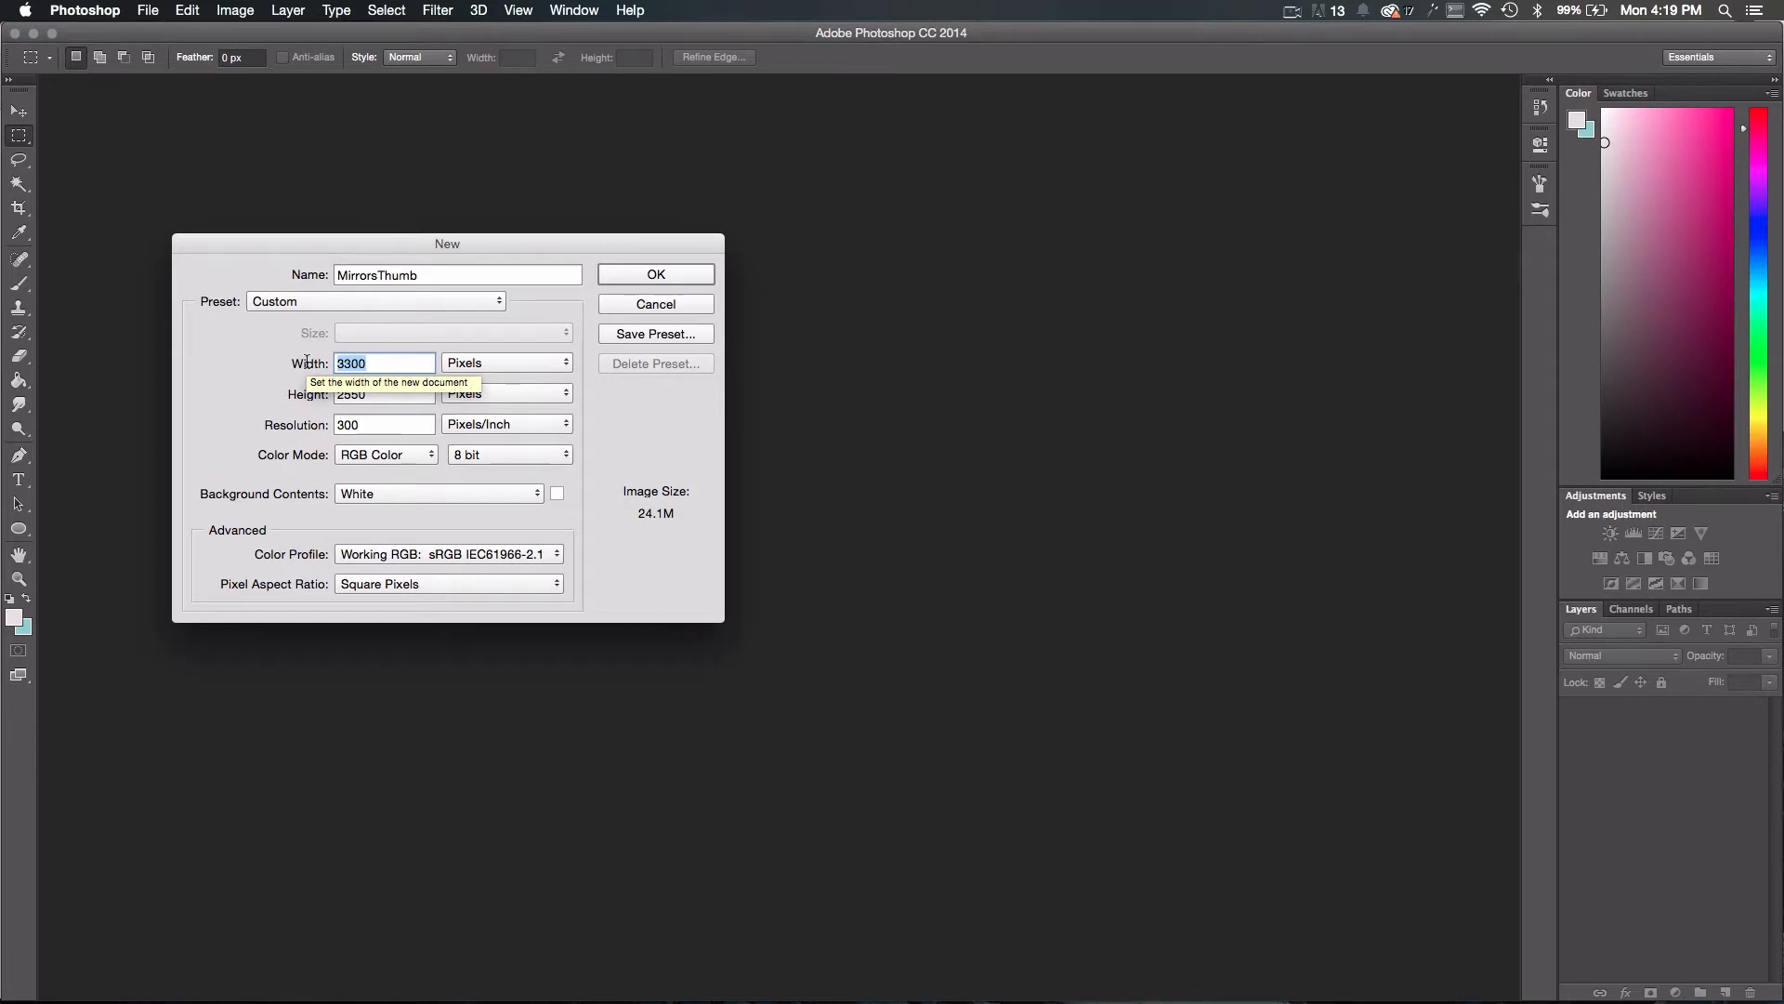
Step: Create the document with a width of 1280 pixels, a height of 720 pixels and a resolution of 77 pixels/inch
text(1280)
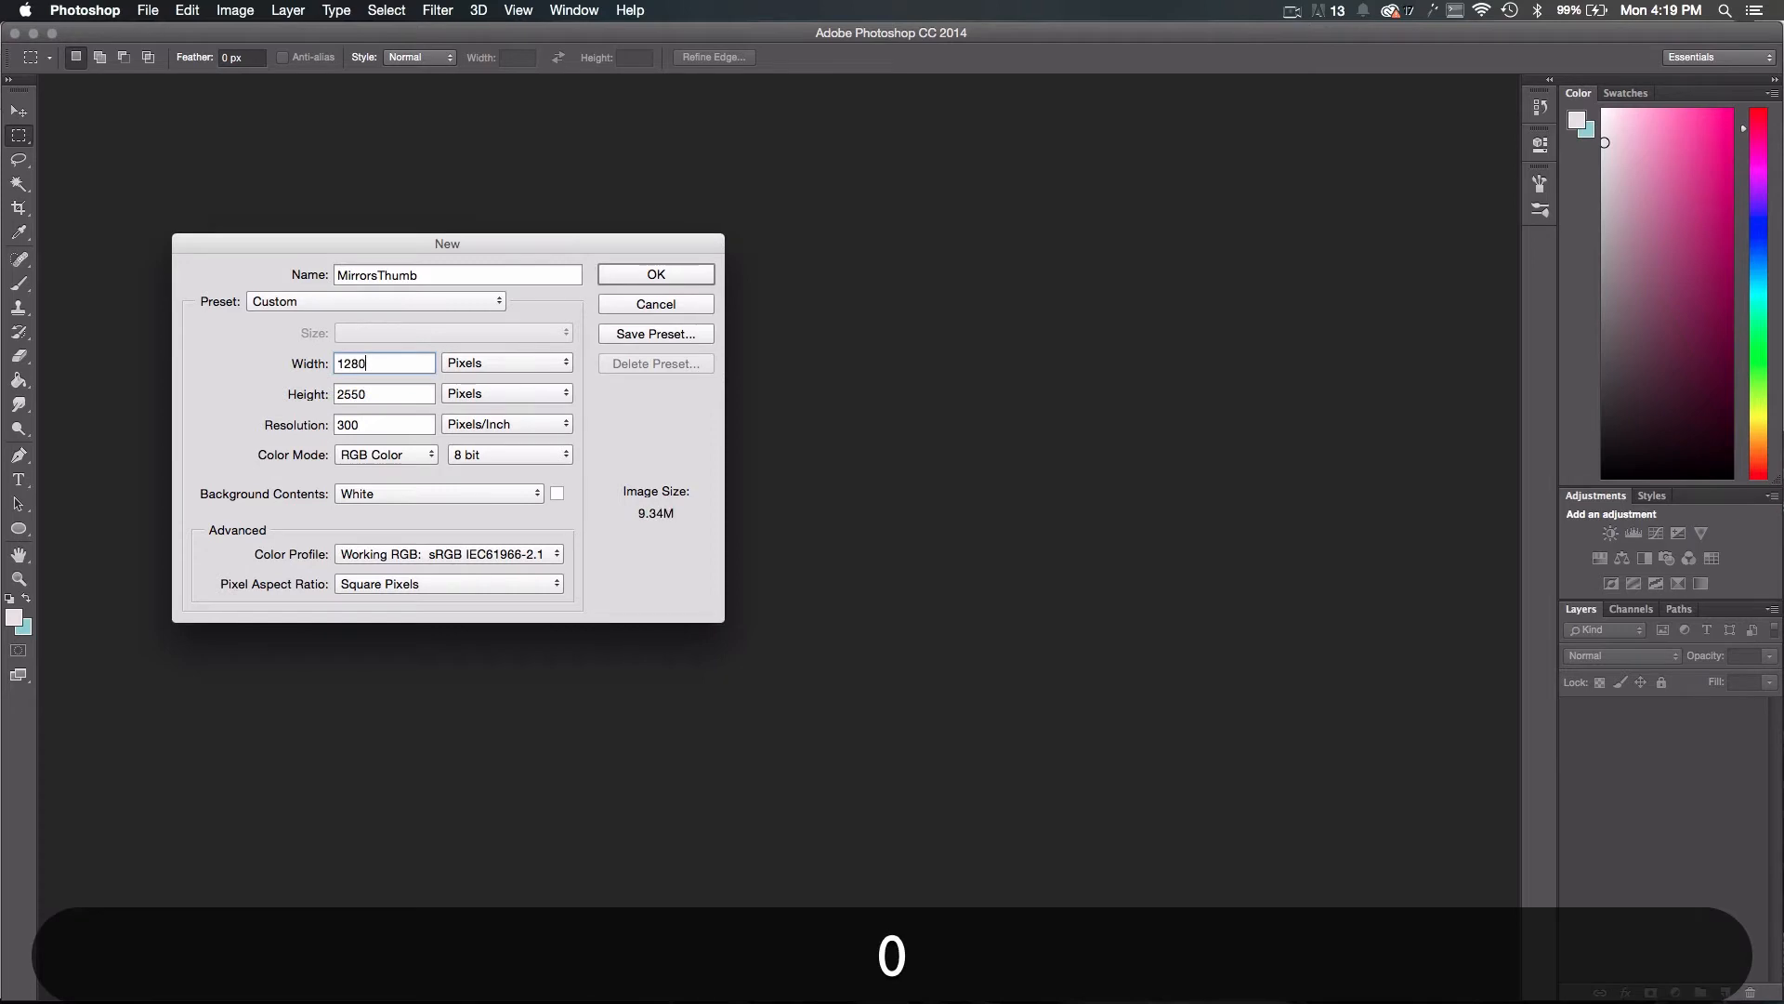
key(Tab)
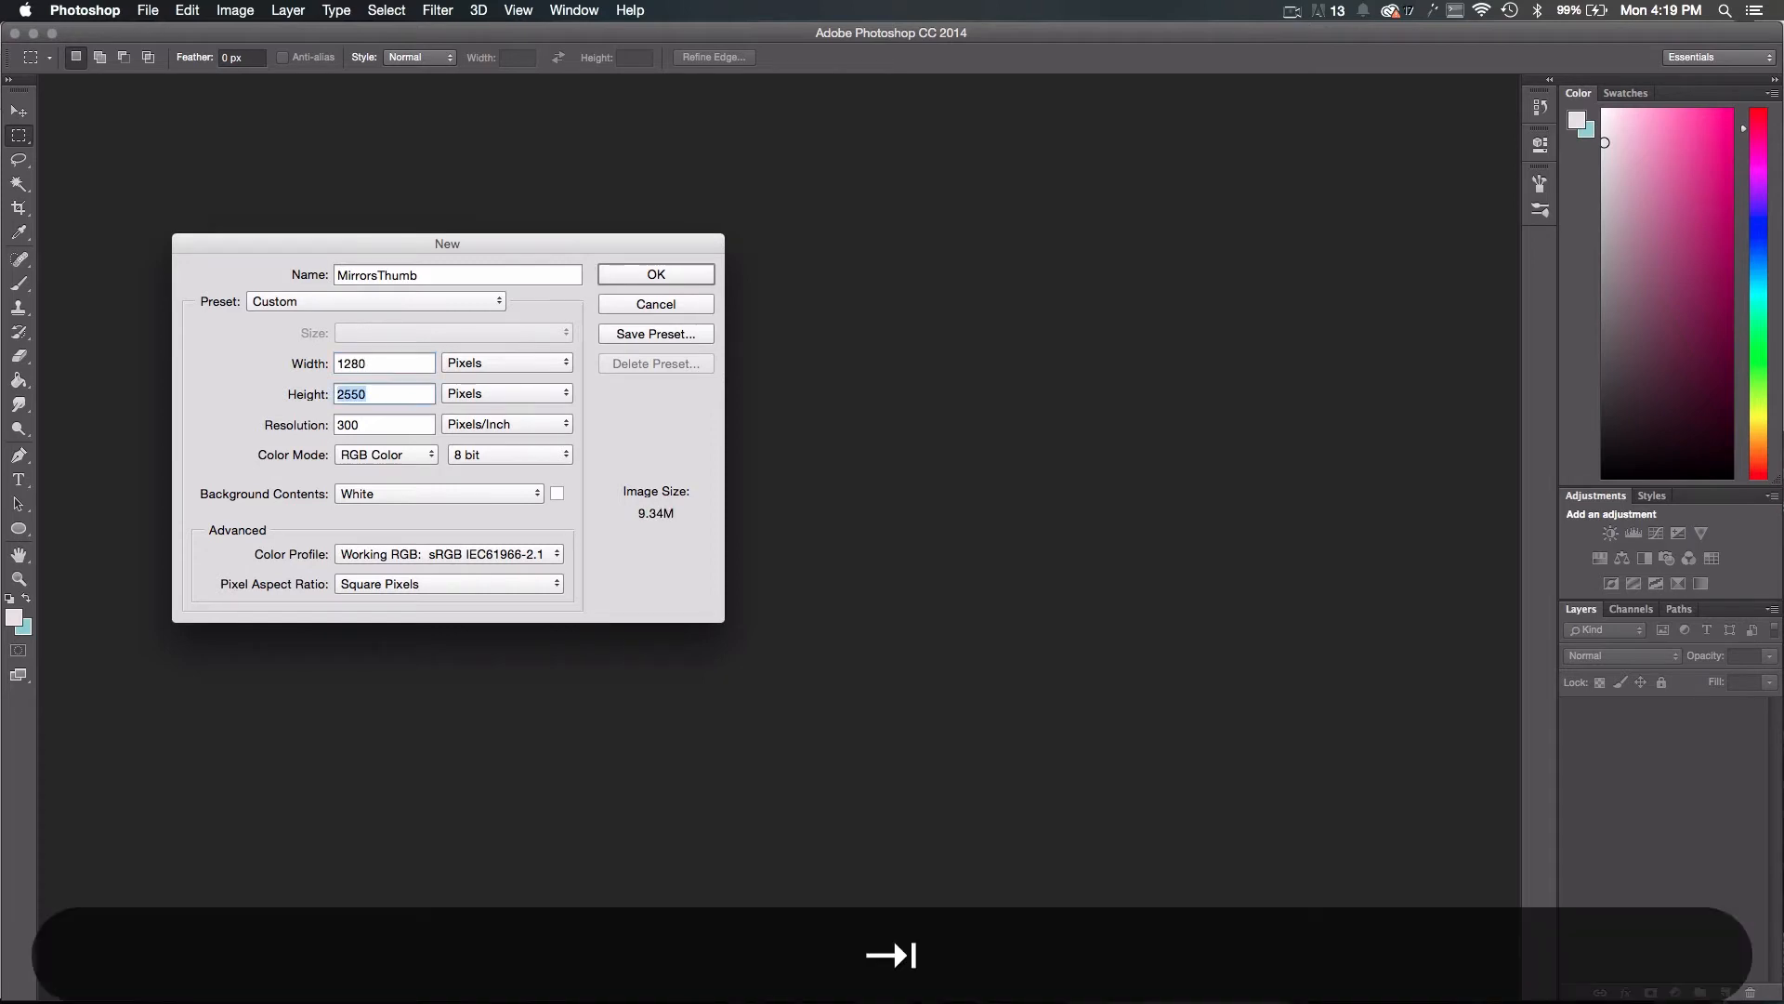
text(720)
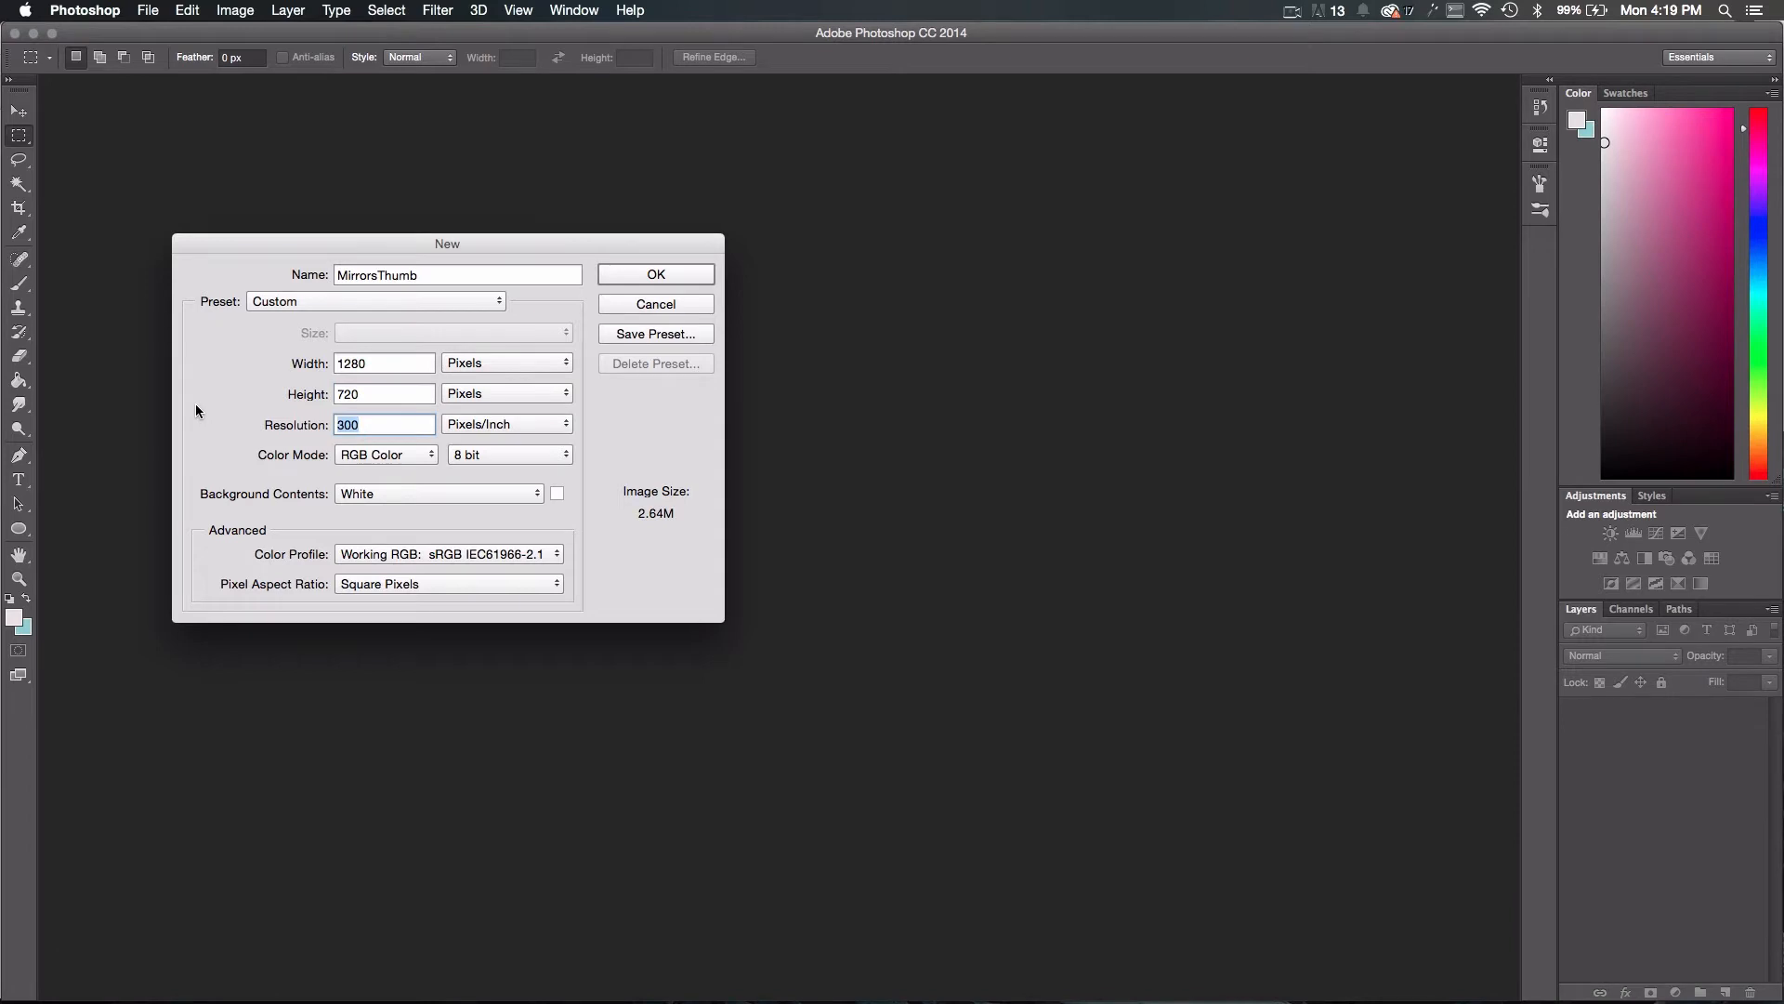
text(77)
click(634, 279)
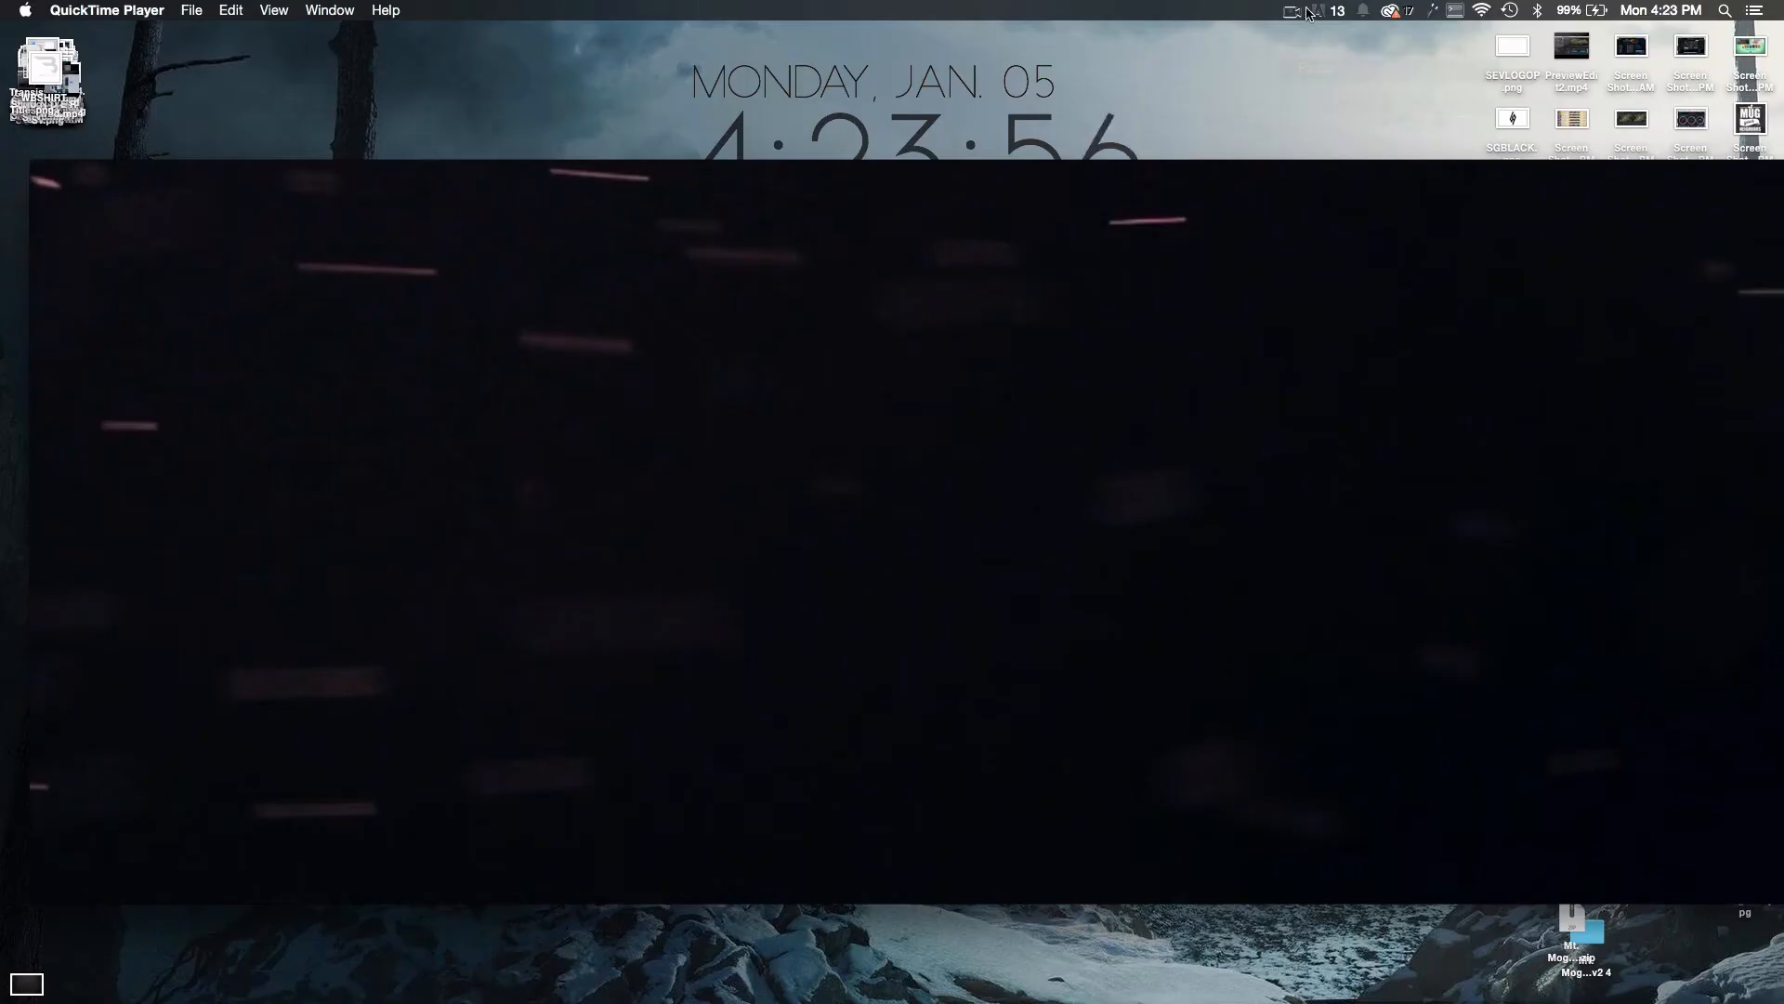
Step: Find the frame of the screaming fanged face in Mirrors3.mp4 and capture a screenshot of the video picture
mouse_move(1127, 422)
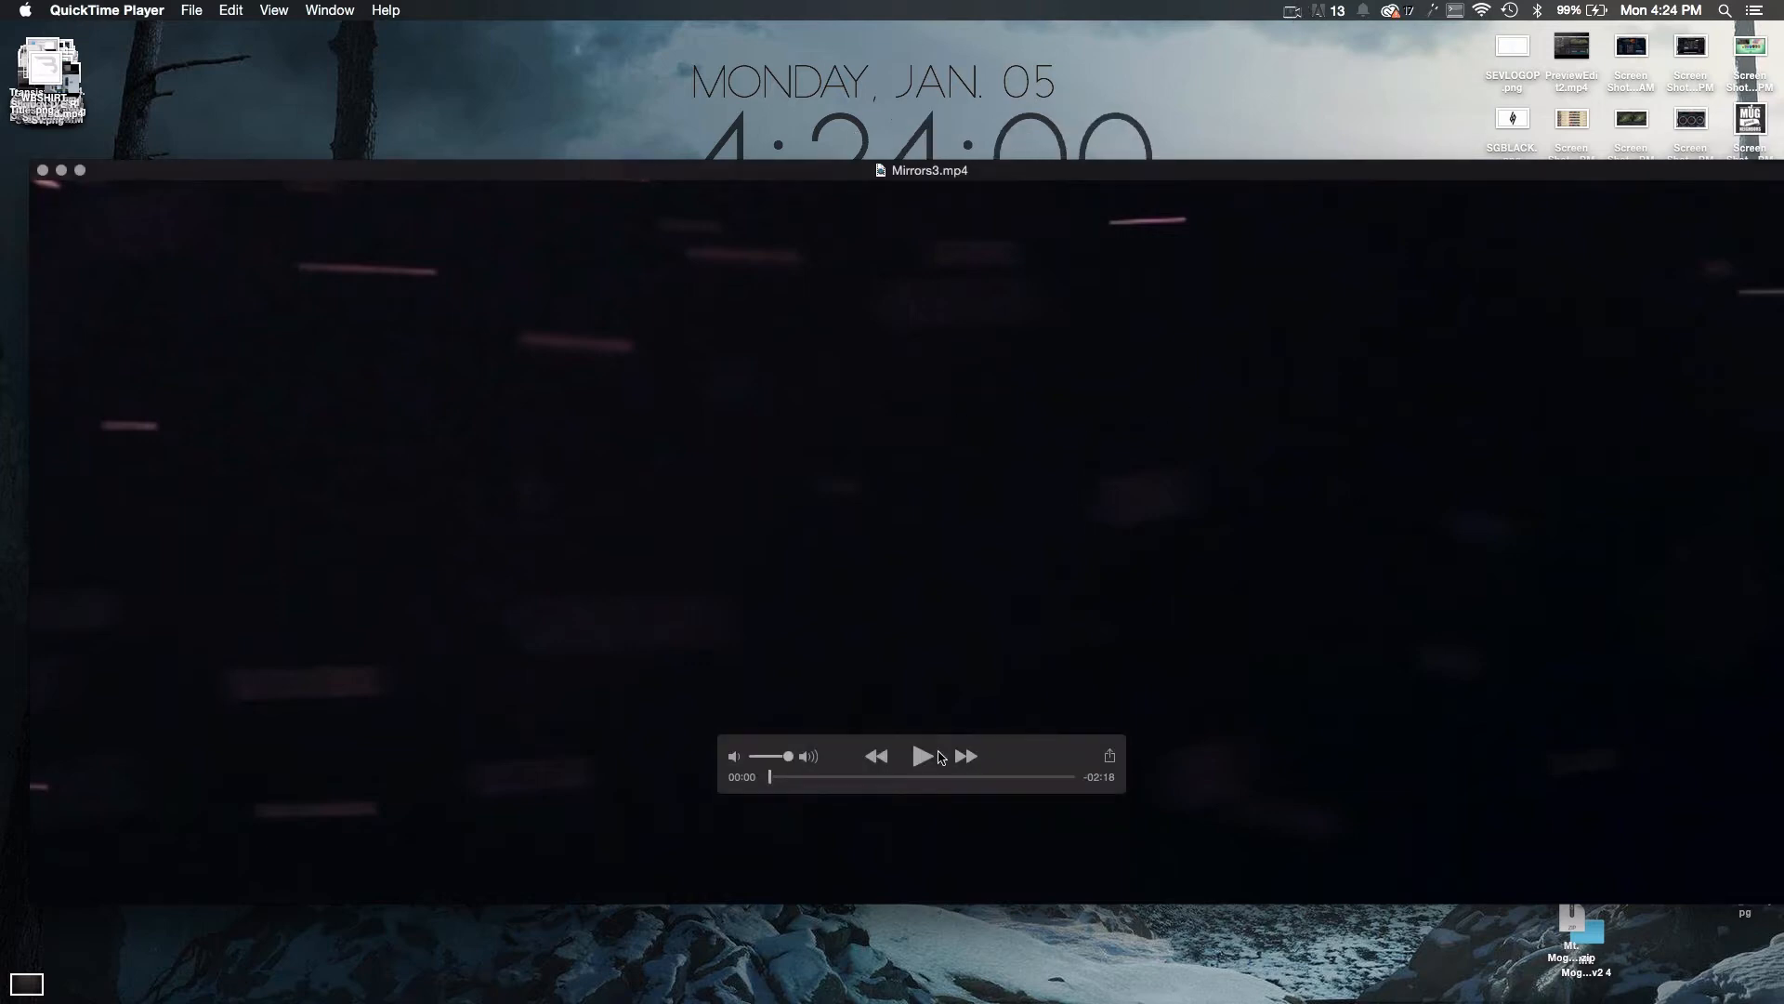
click(785, 777)
mouse_move(785, 778)
mouse_down()
mouse_move(1045, 780)
mouse_move(1016, 780)
mouse_up()
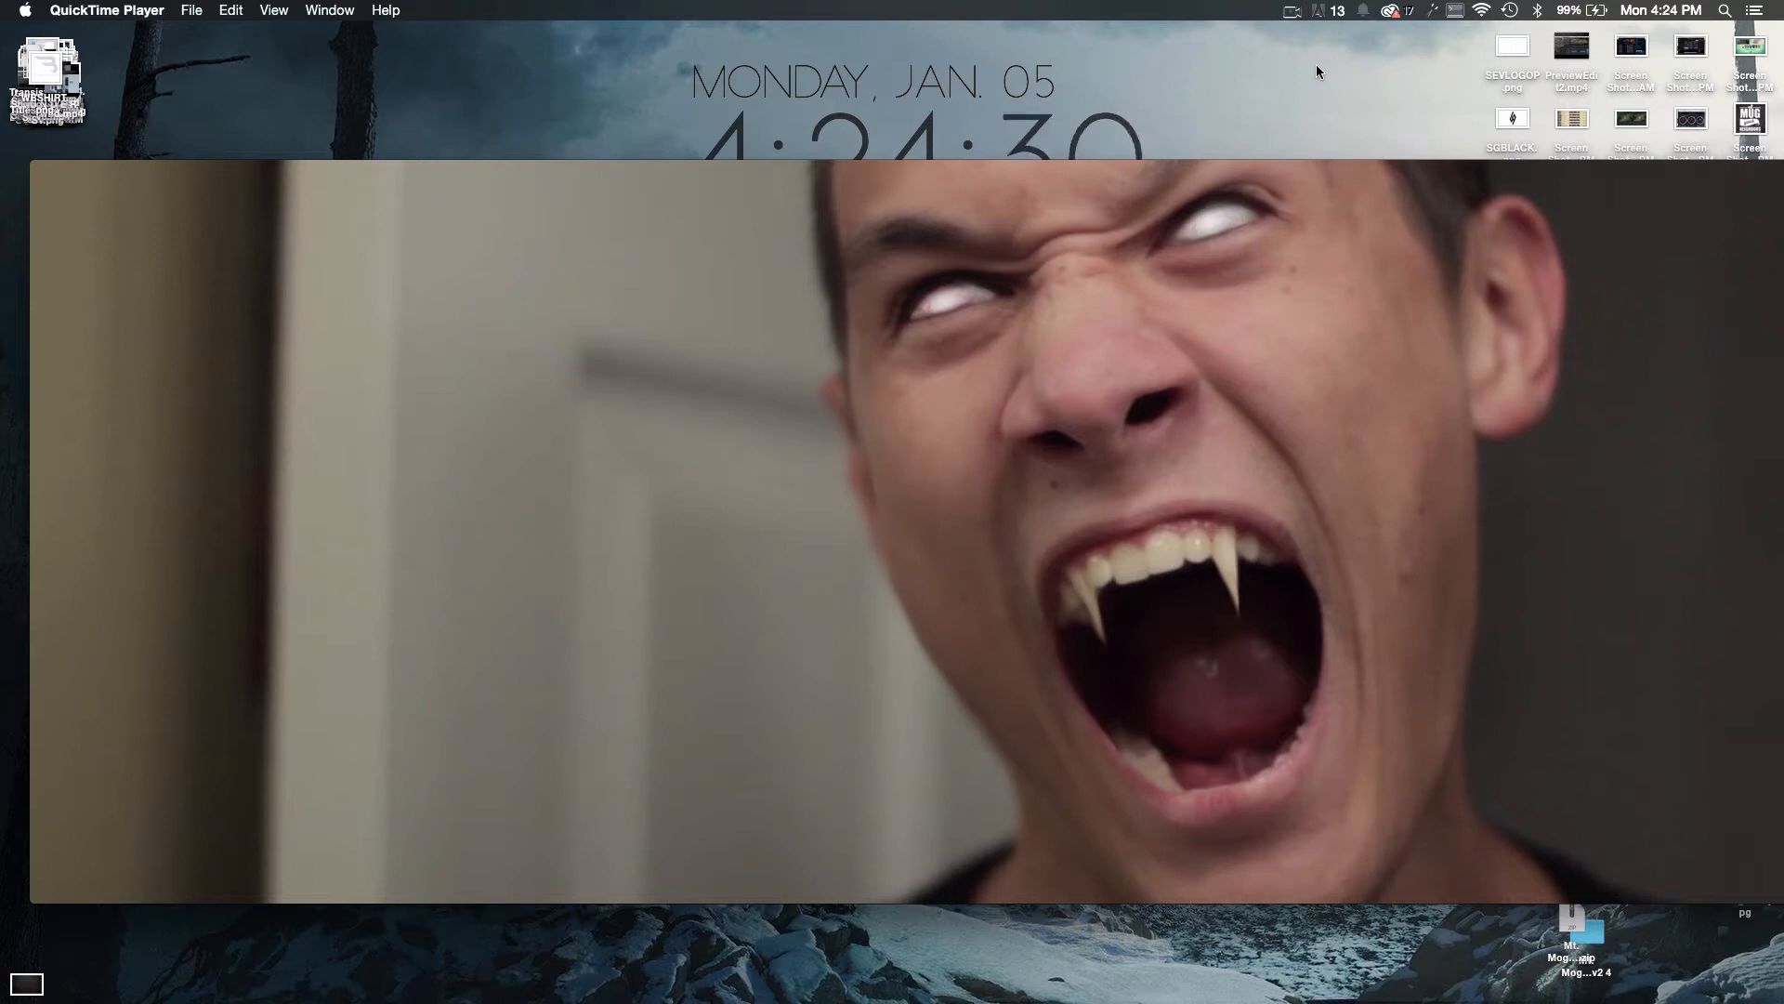
key(super+shift+4)
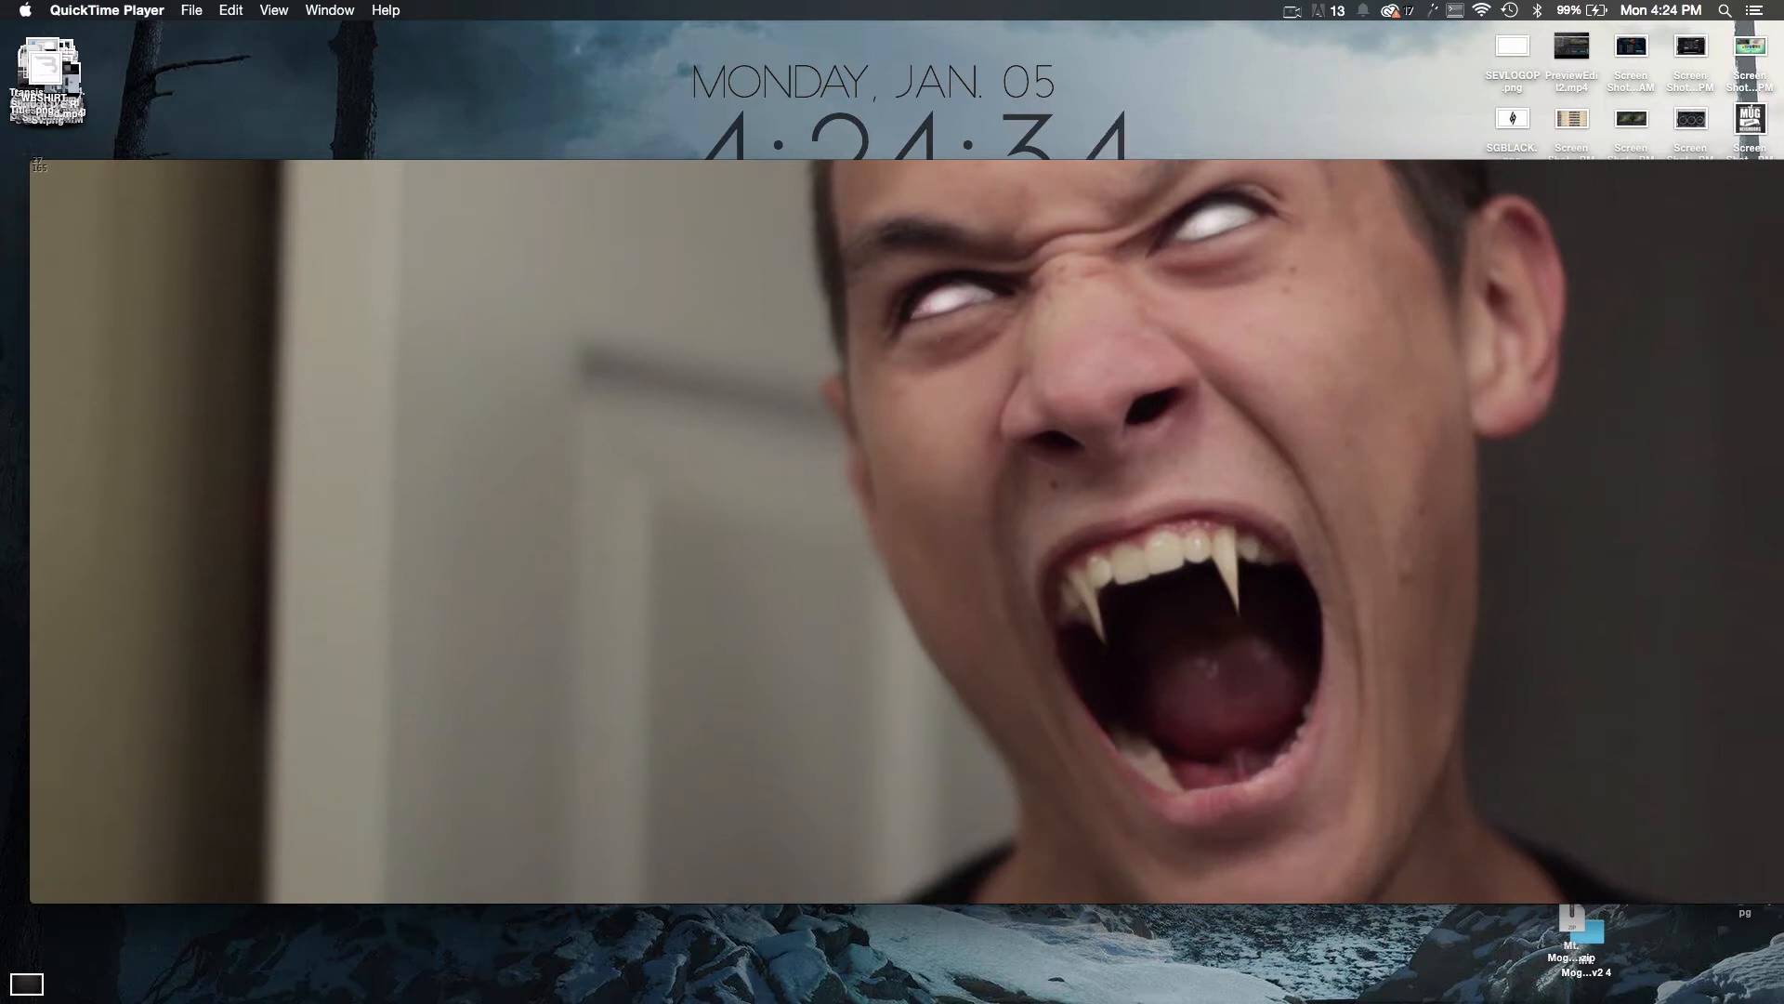
drag(29, 161, 1754, 901)
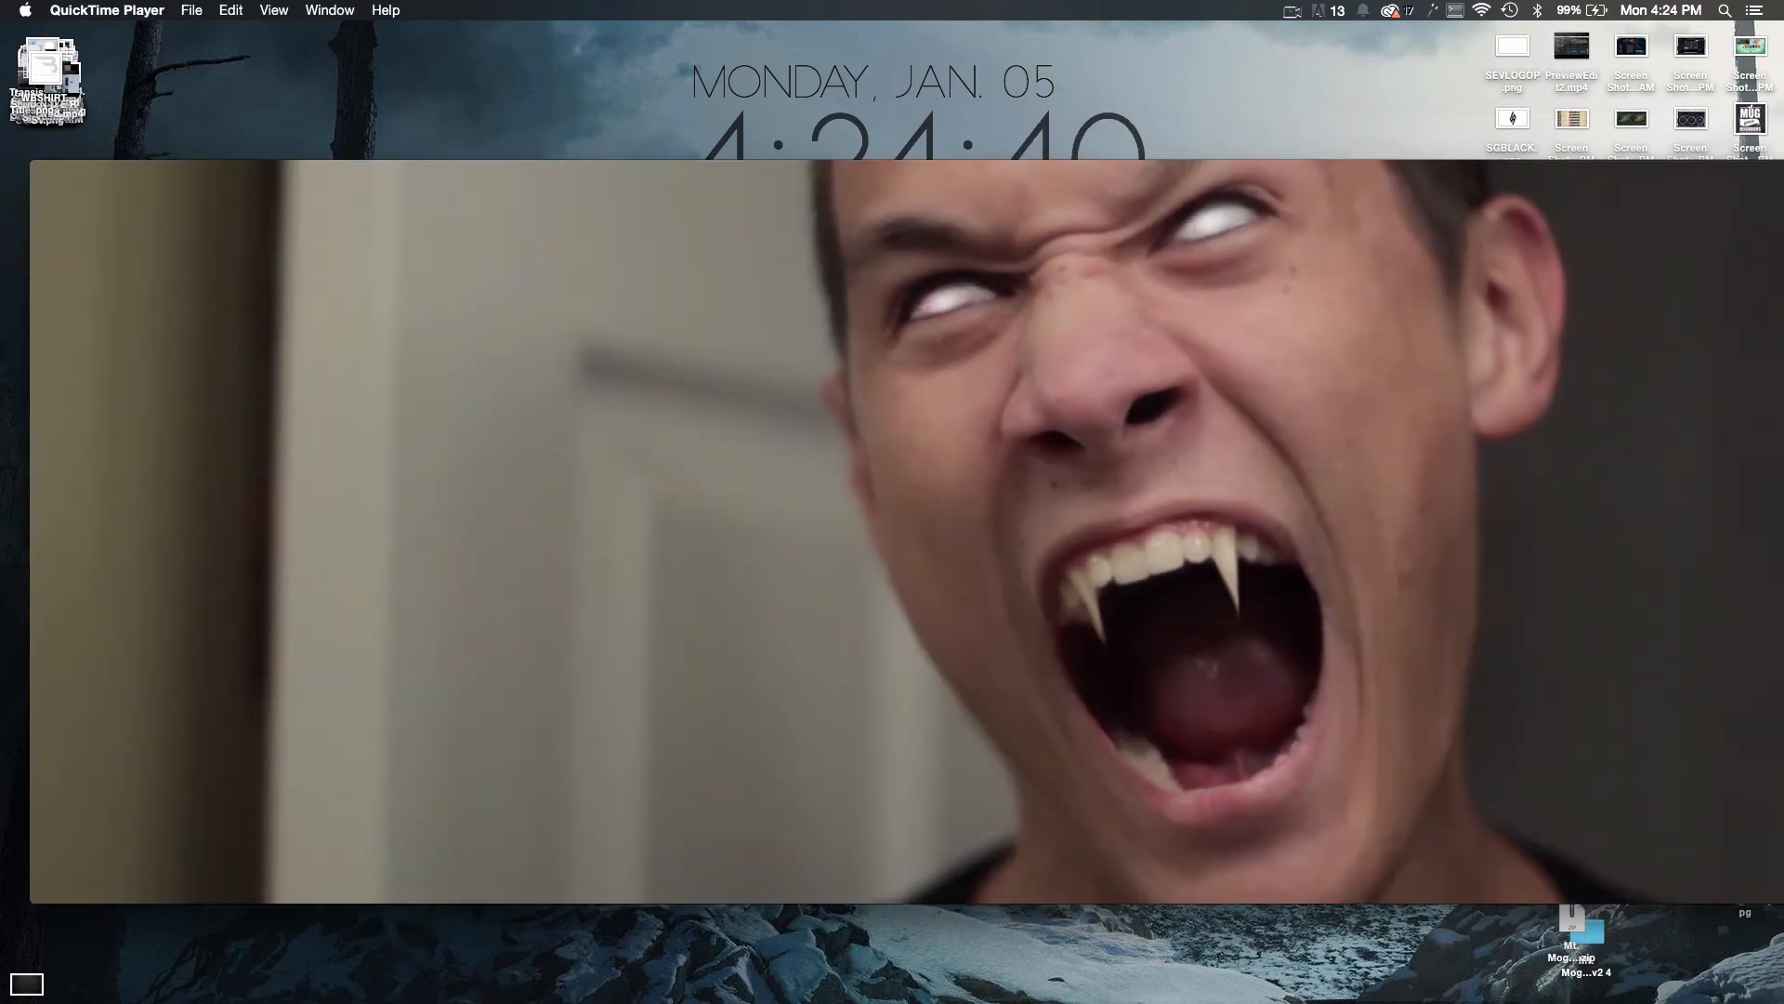
Step: Find the frame with the doll beside the knife block, at 01:02, capture a screenshot of it and close the video
drag(1014, 777, 907, 785)
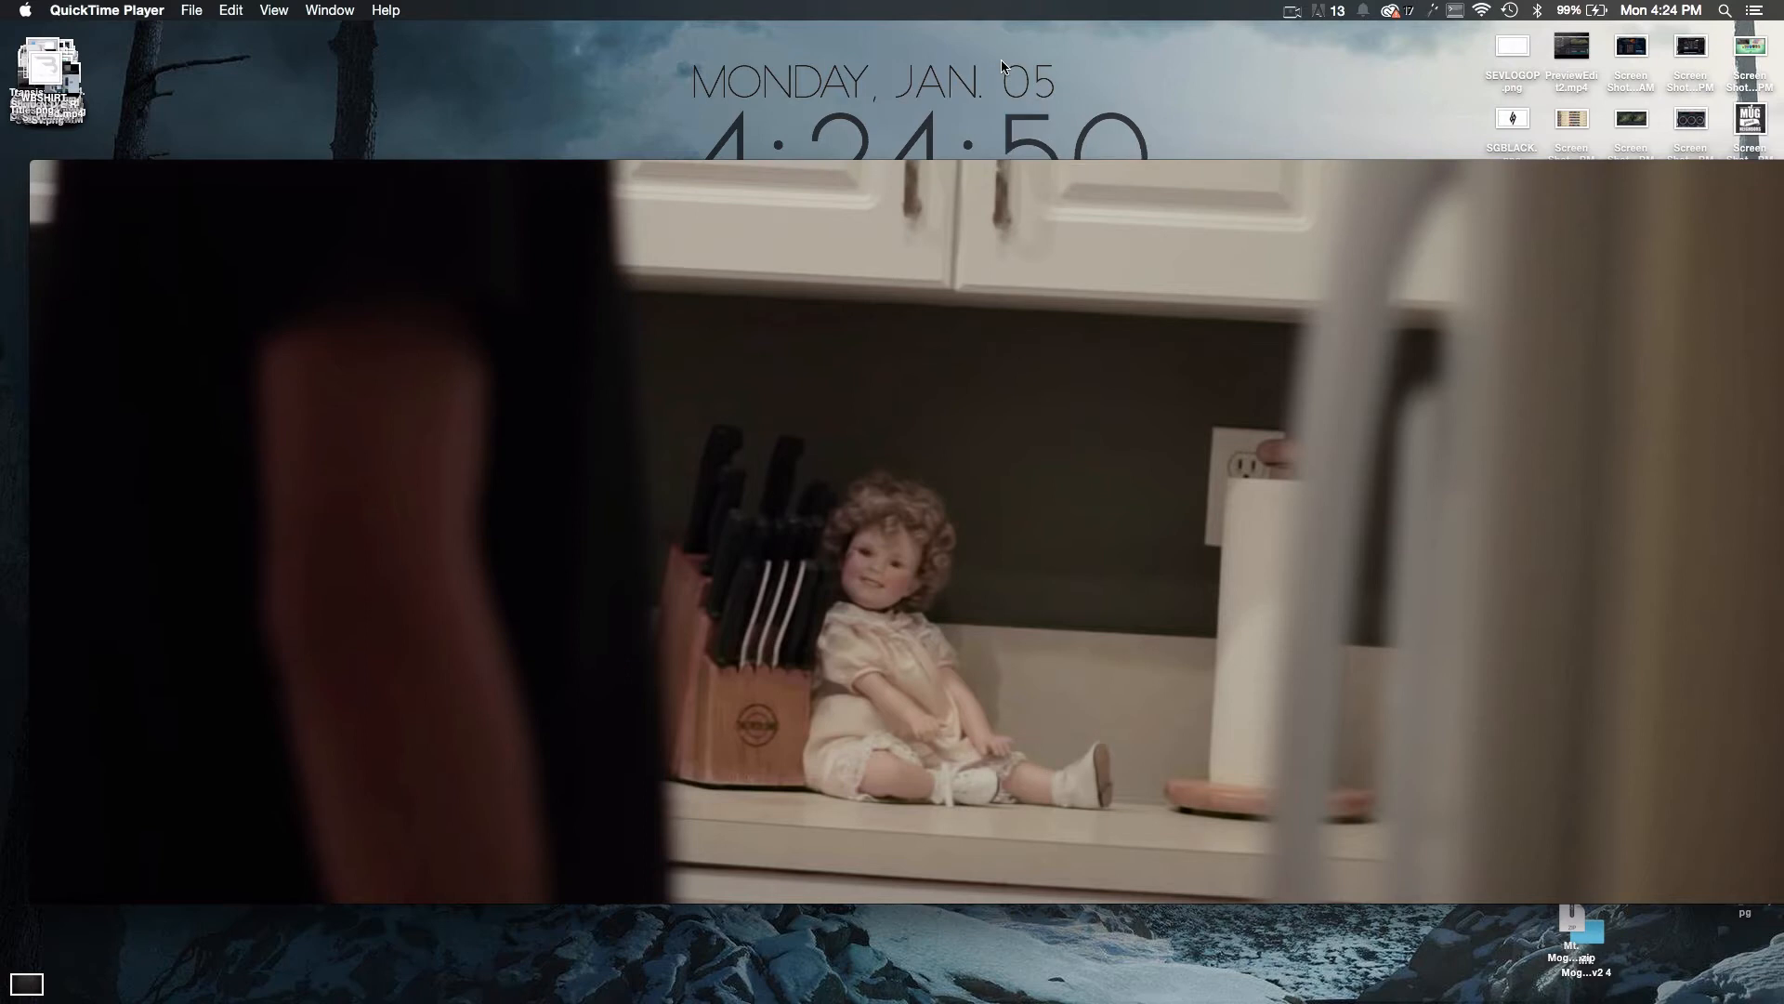
key(shift+super+4)
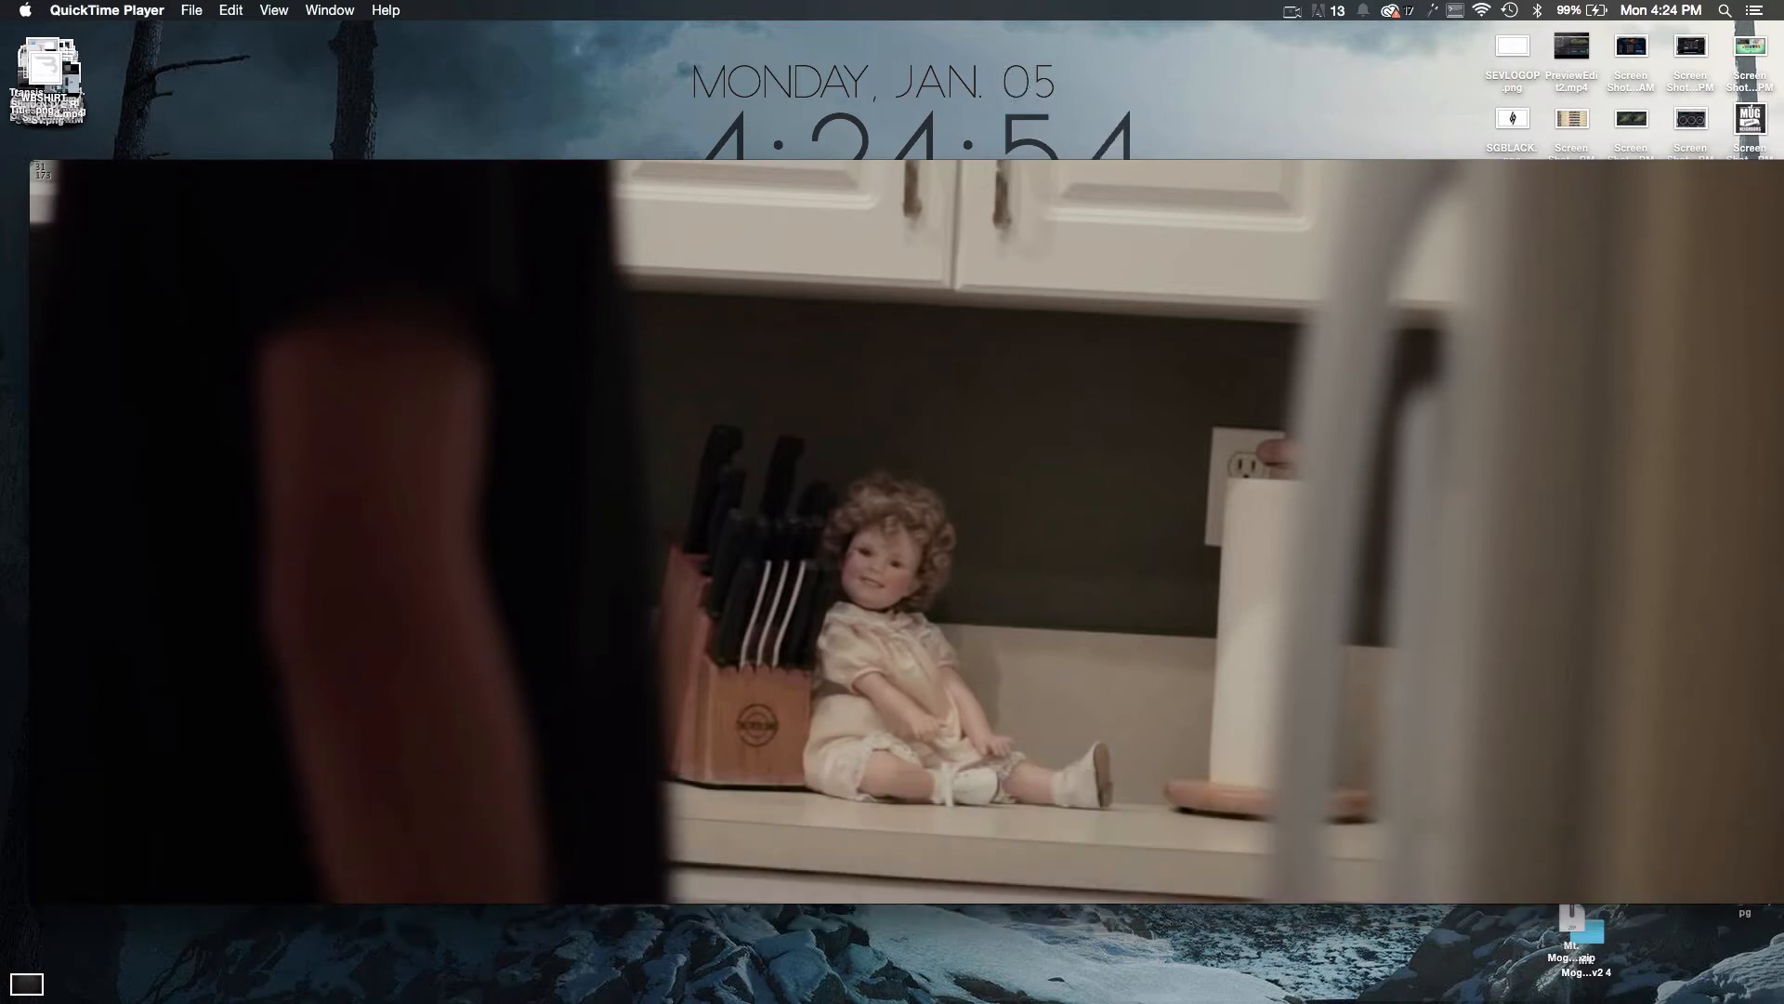
drag(29, 161, 1782, 902)
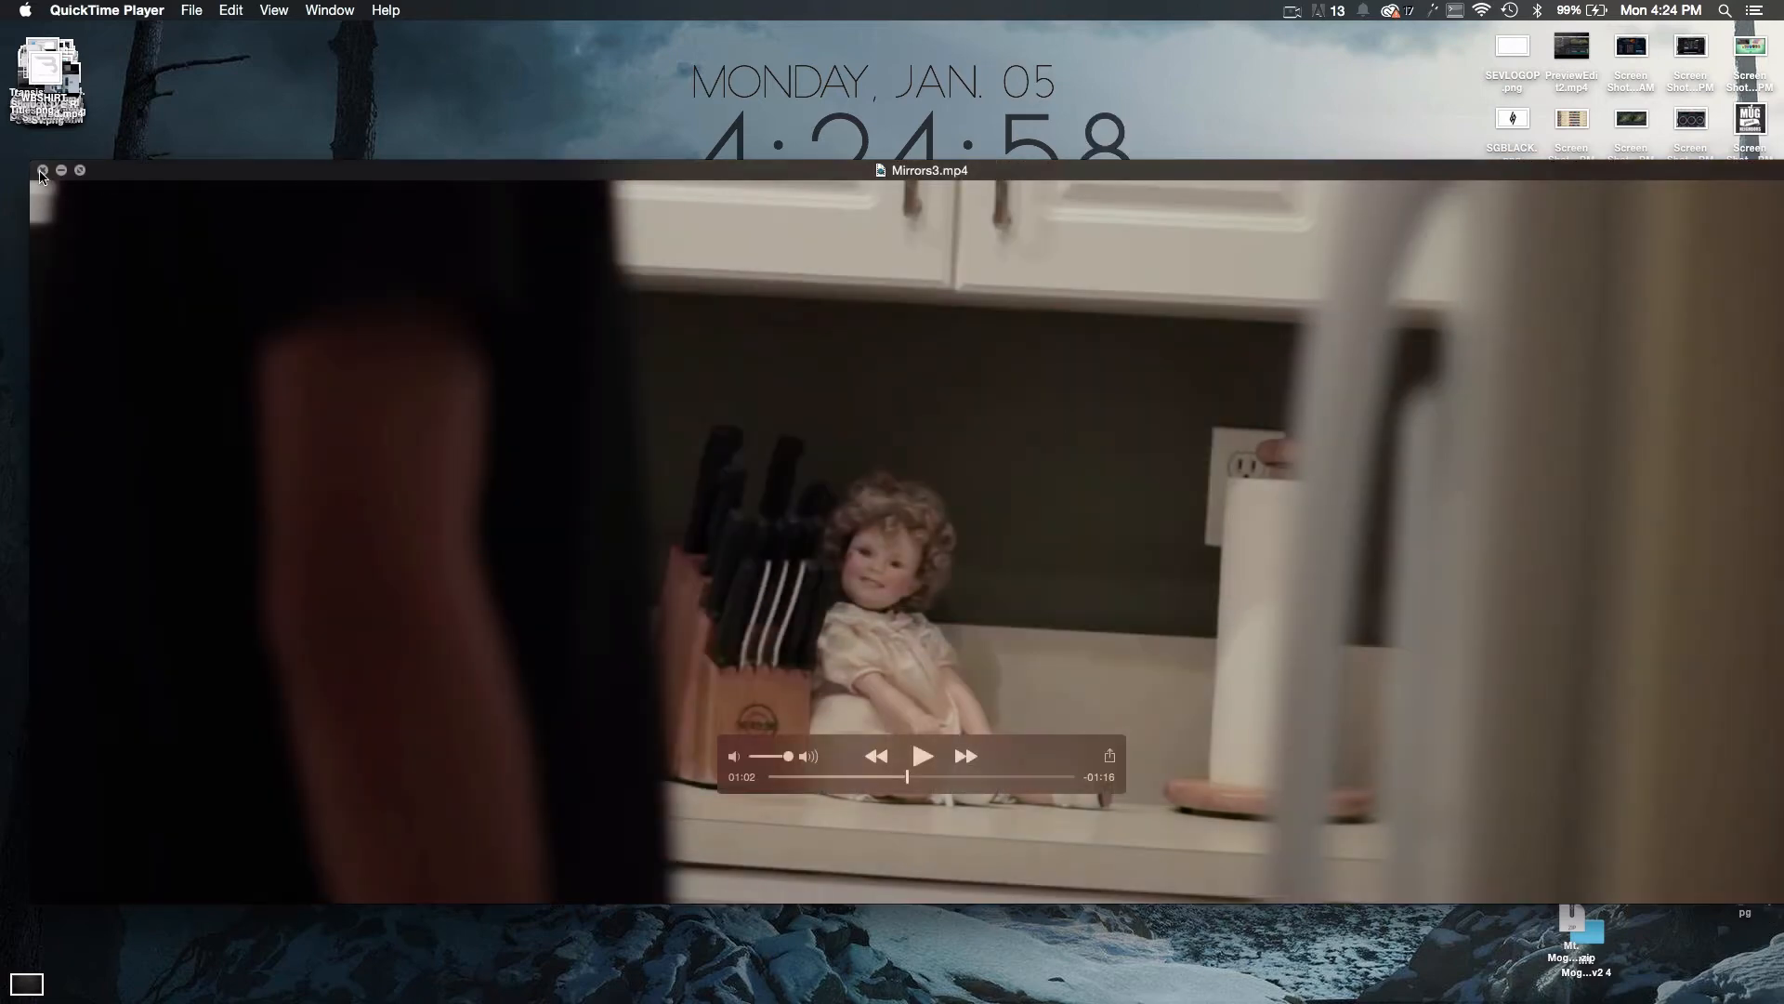
click(41, 170)
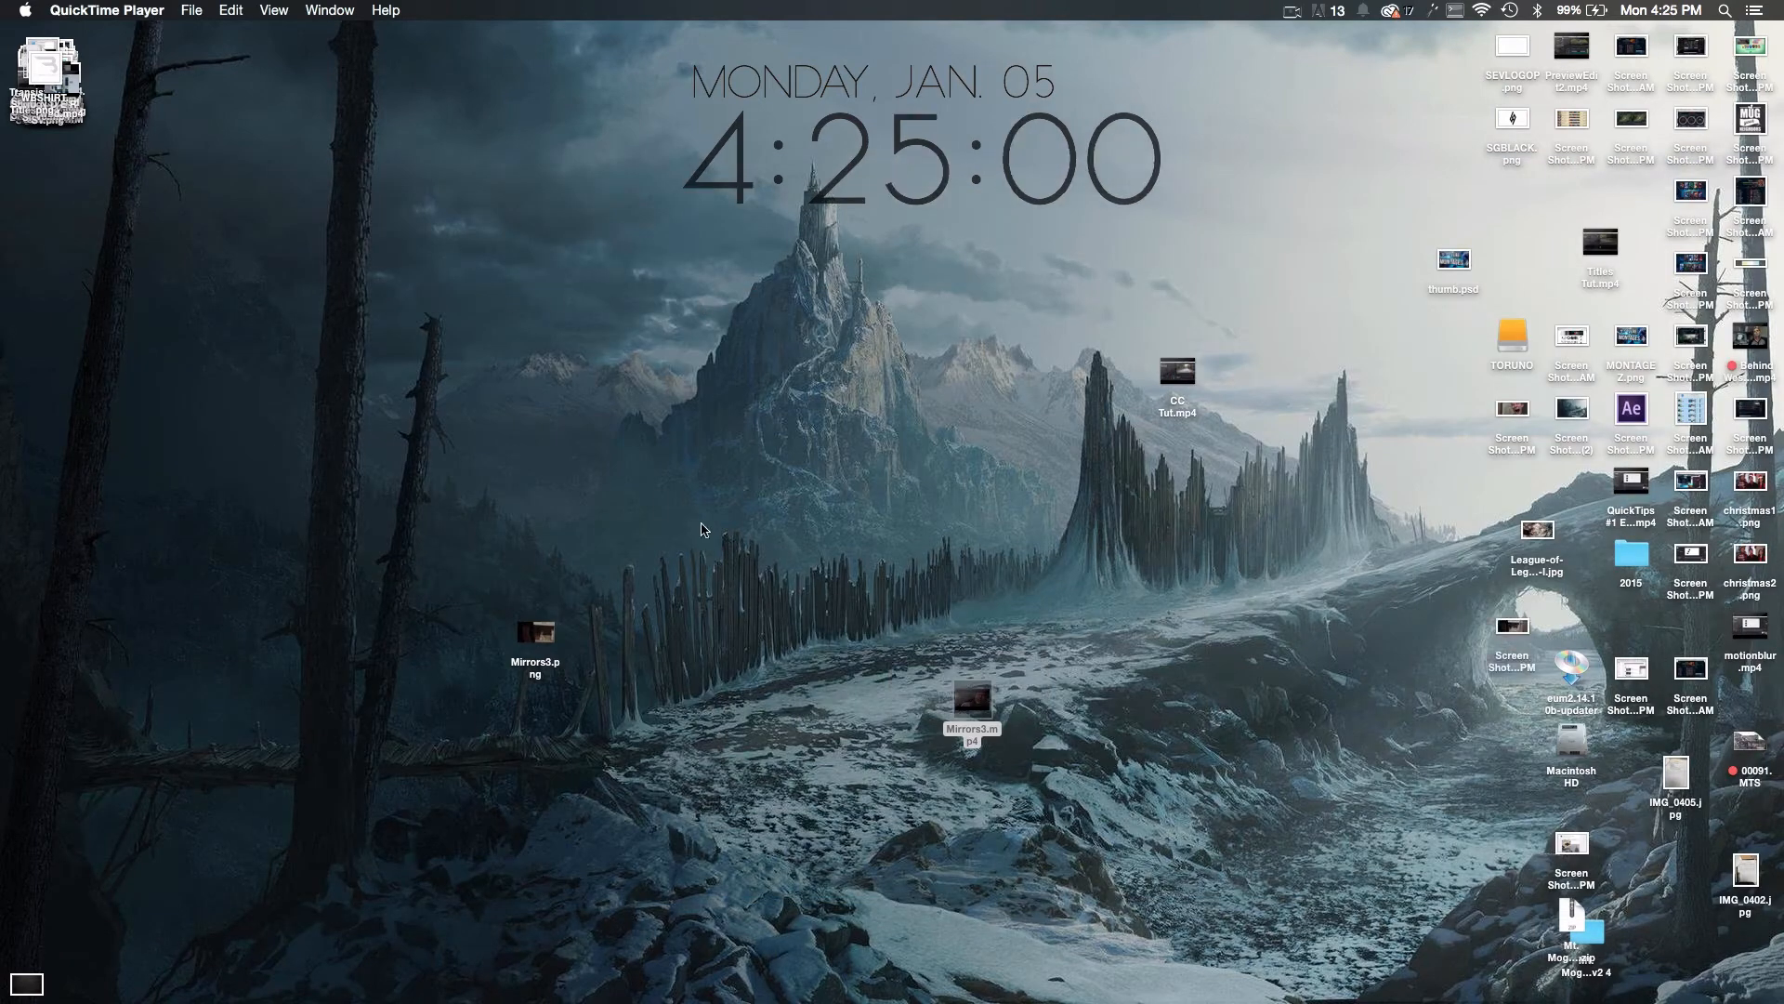
Step: Switch to Photoshop and place the screaming-face image, Screen Shot 2015-01-05 at 4.24.33 PM, as a linked file in the MirrorsThumb document
click(859, 983)
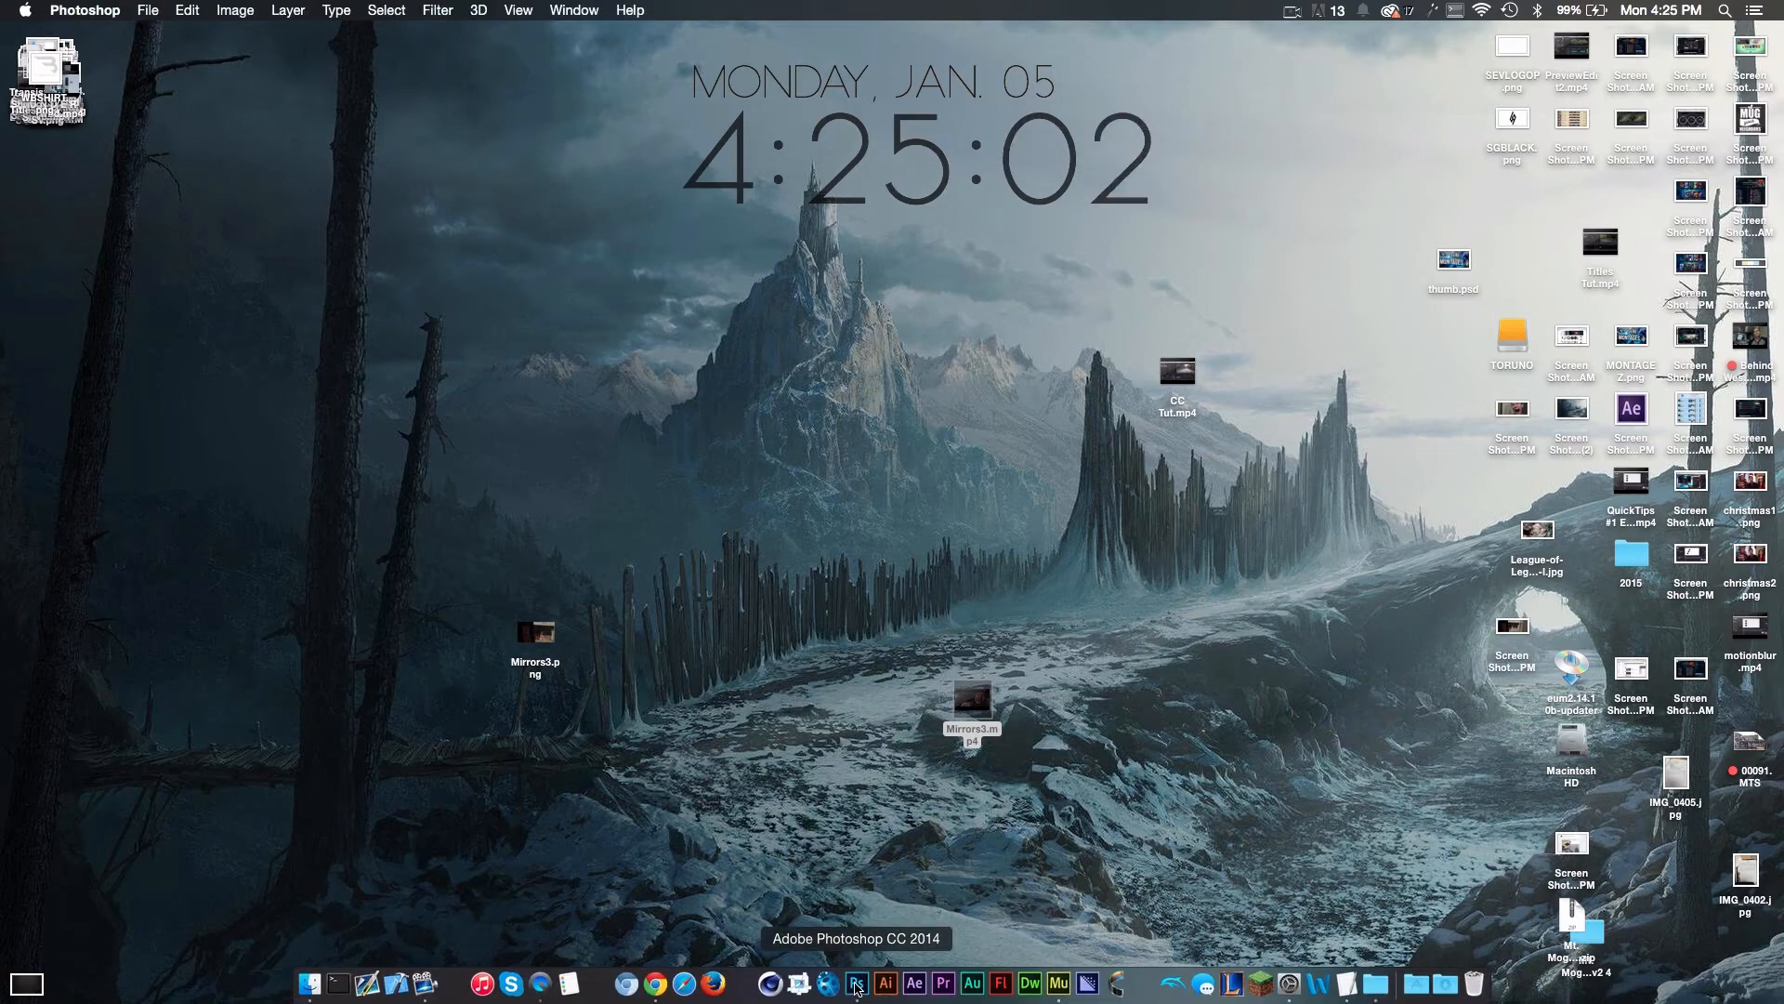
click(145, 10)
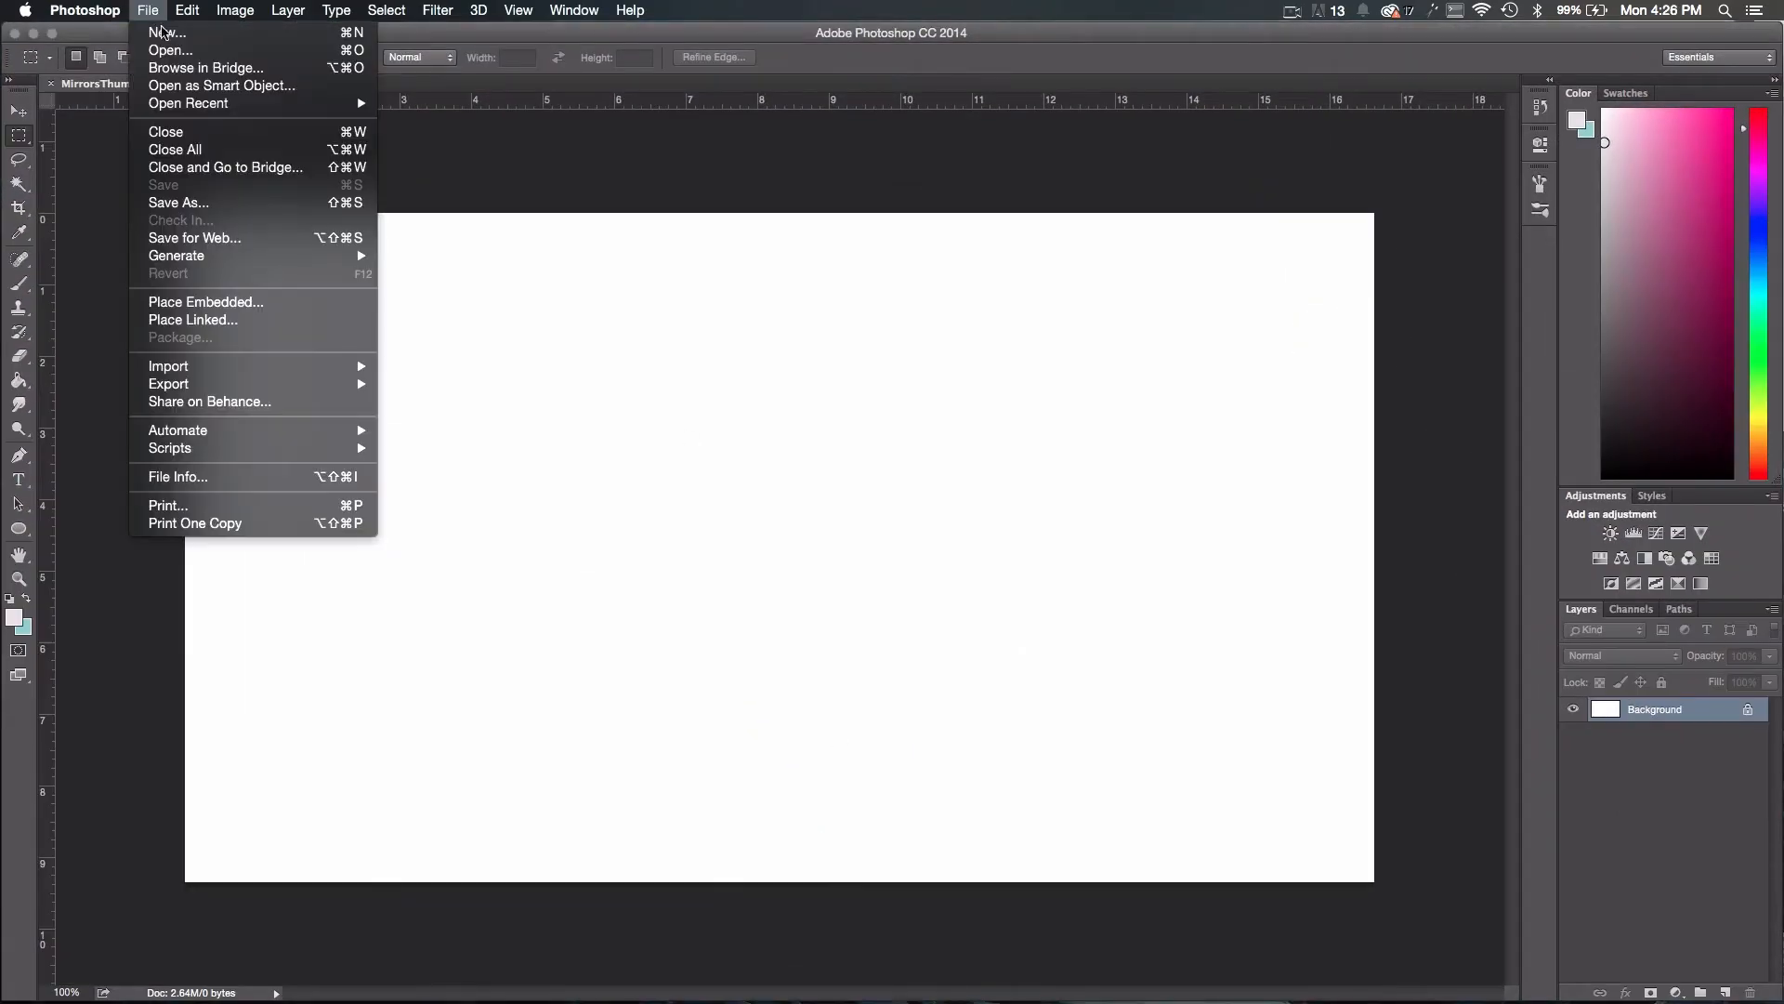
click(201, 320)
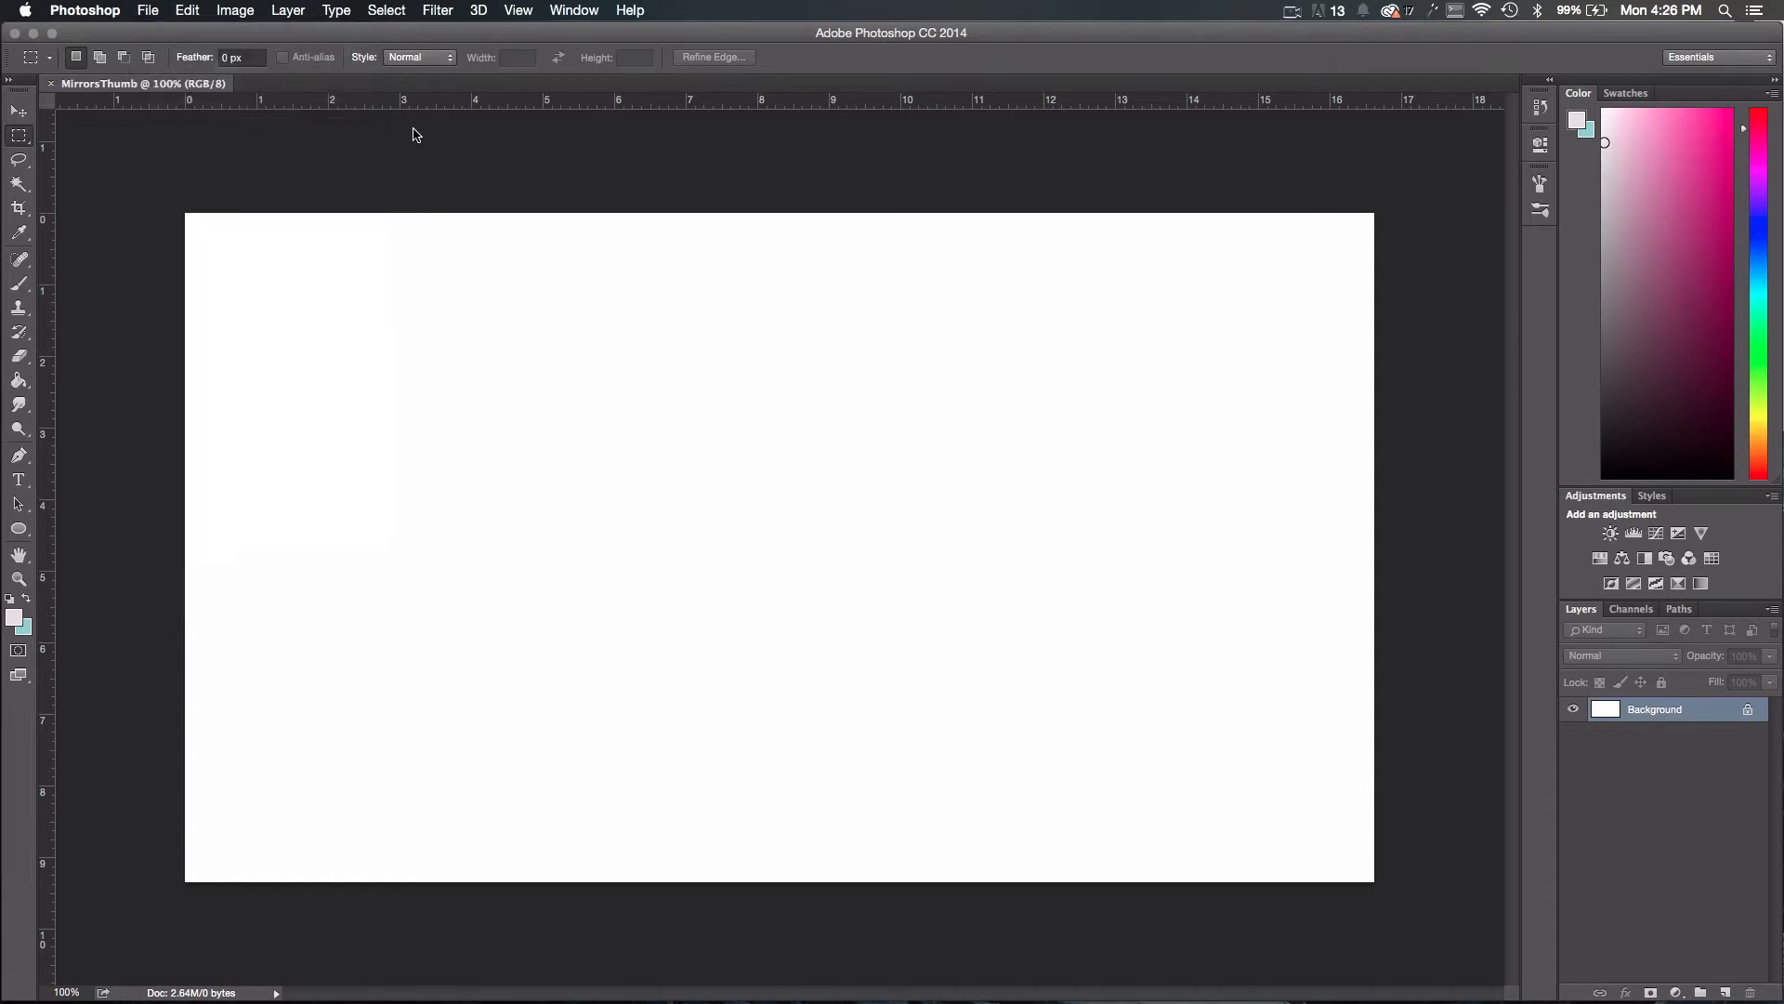
key(Down)
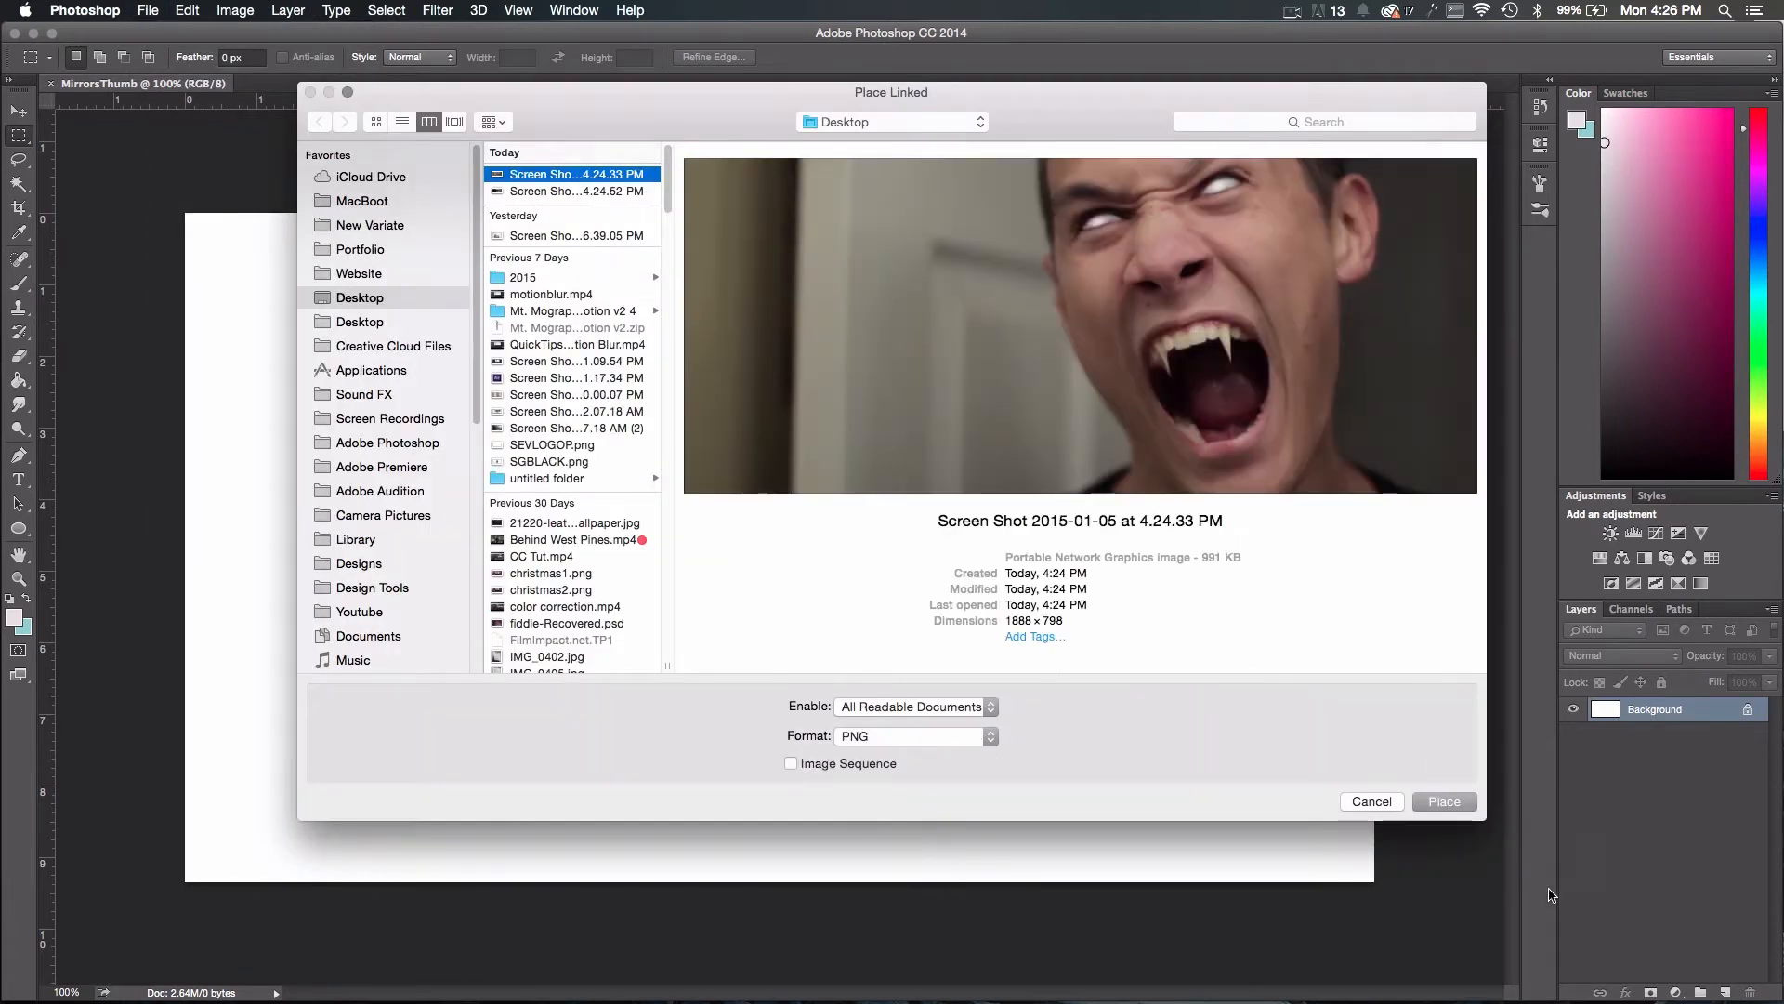
click(1450, 803)
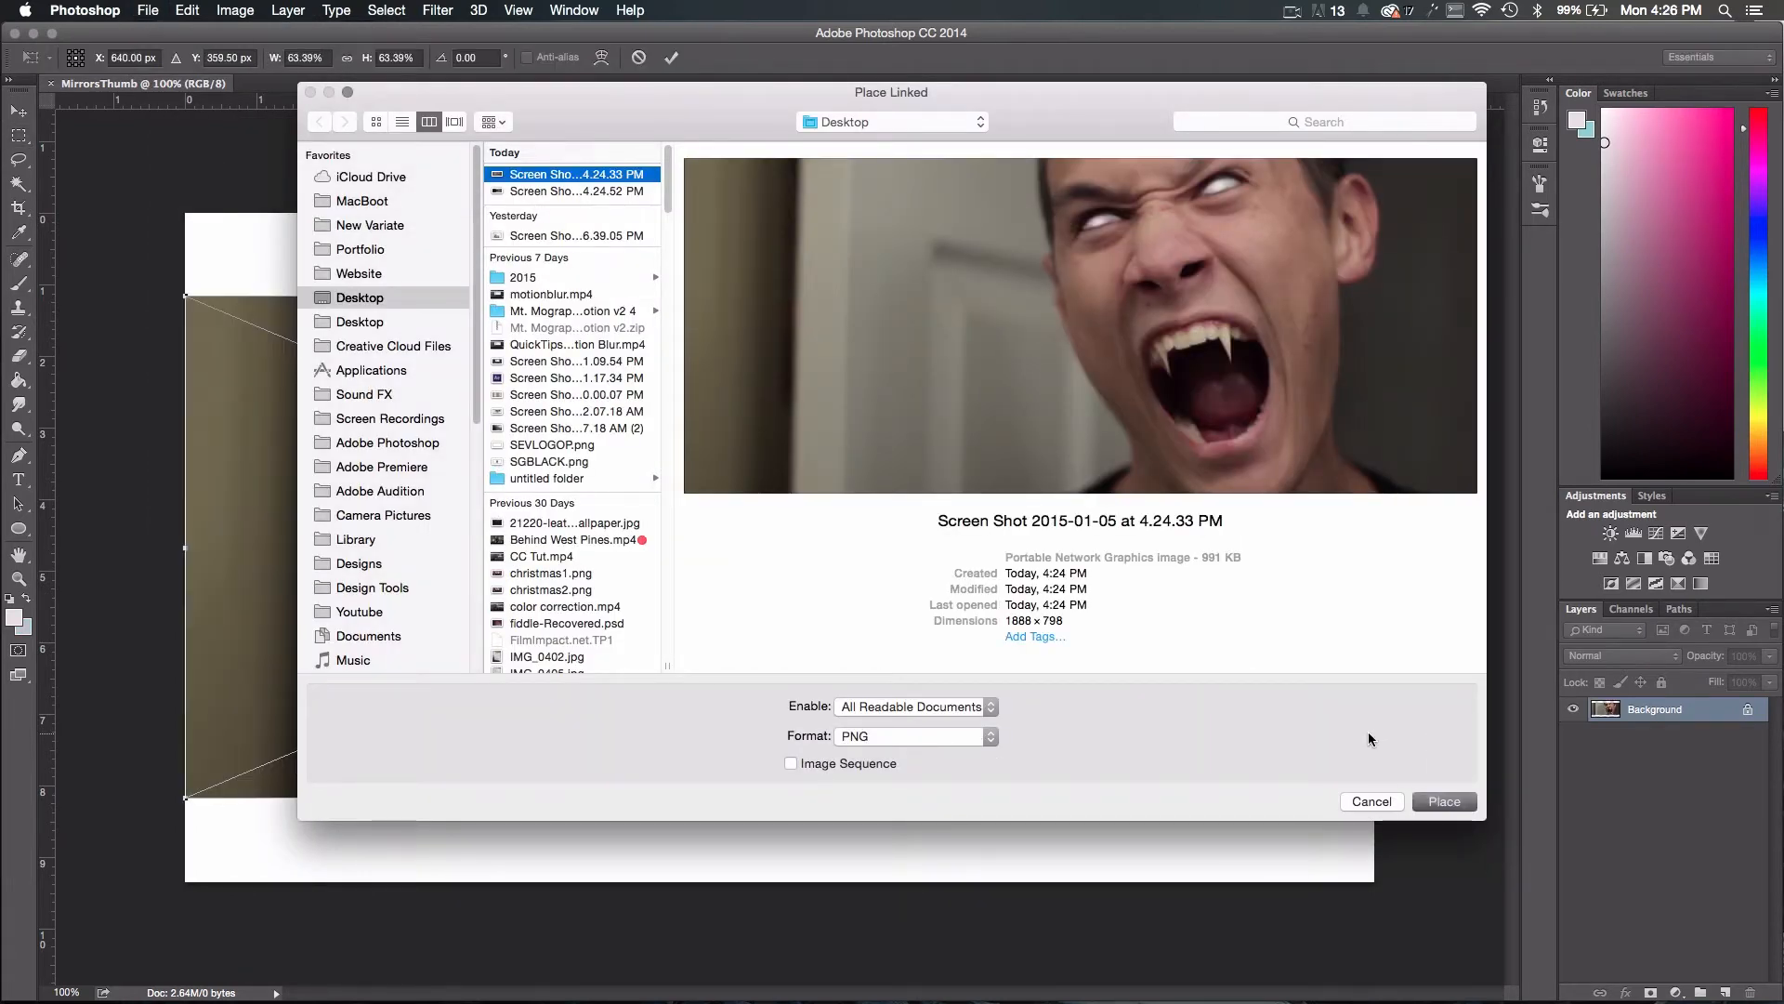
Step: Confirm the screaming-face placement and place Screen Shot 2015-01-05 at 4.24.52 PM, the doll frame, as a linked file
key(Return)
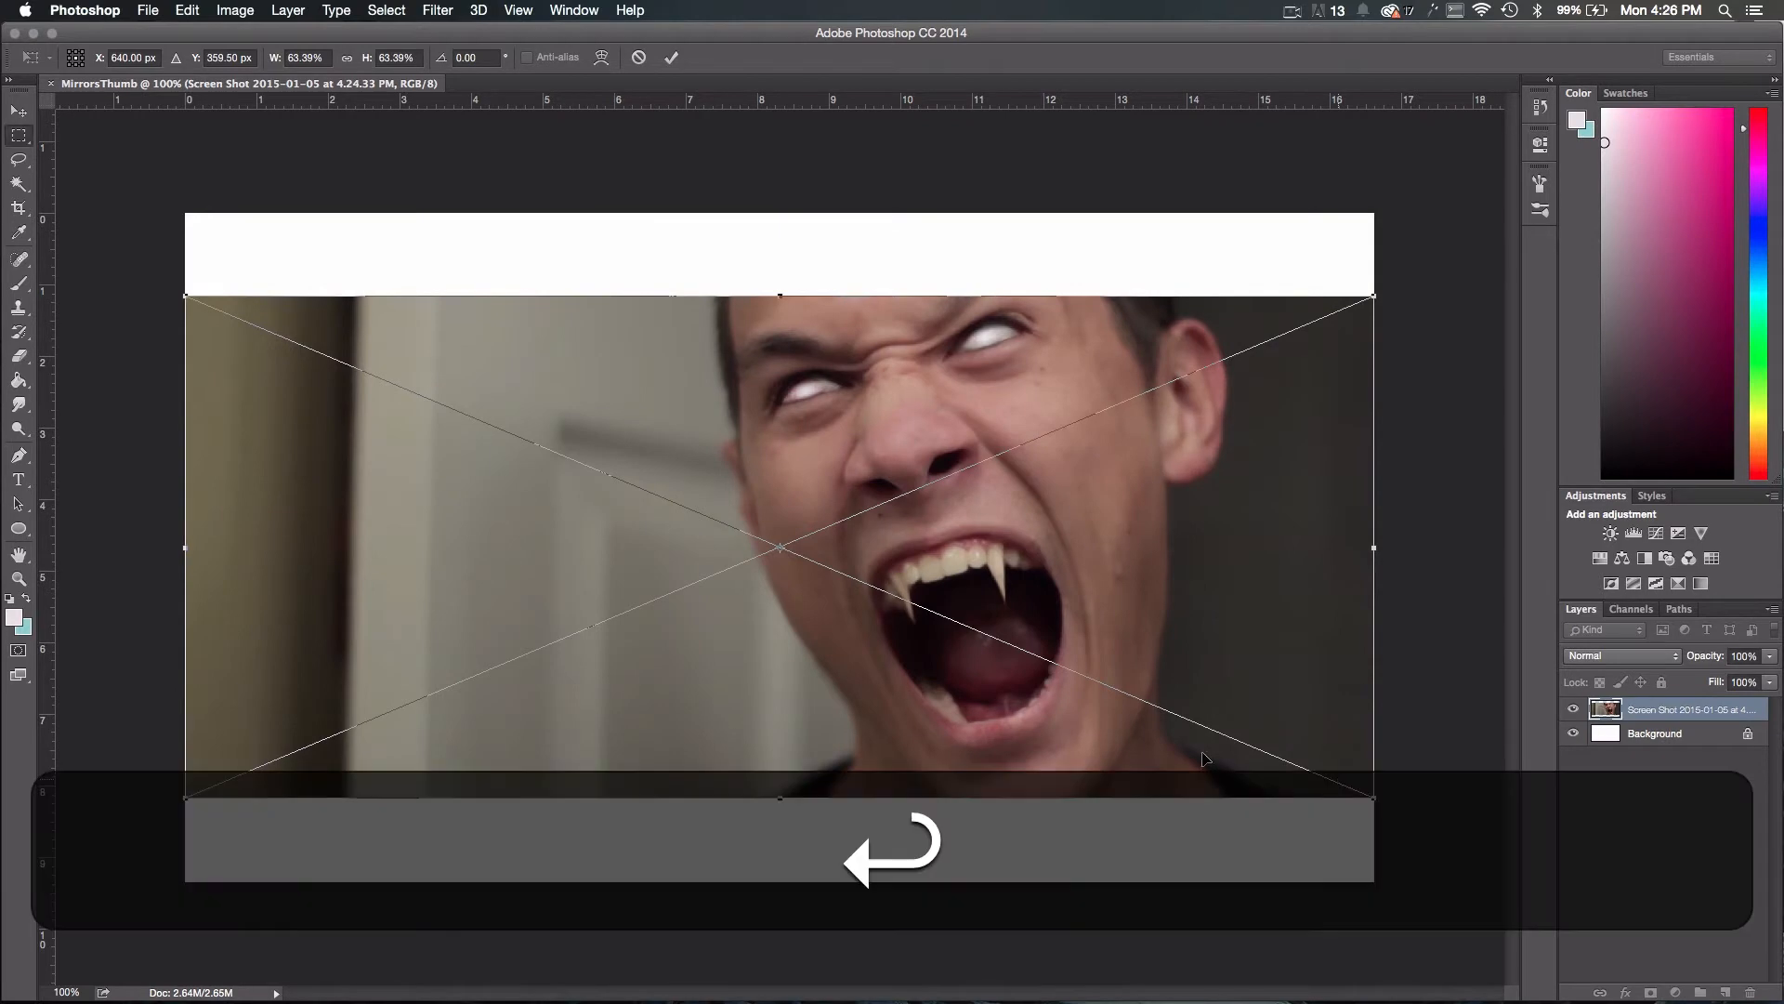
click(150, 9)
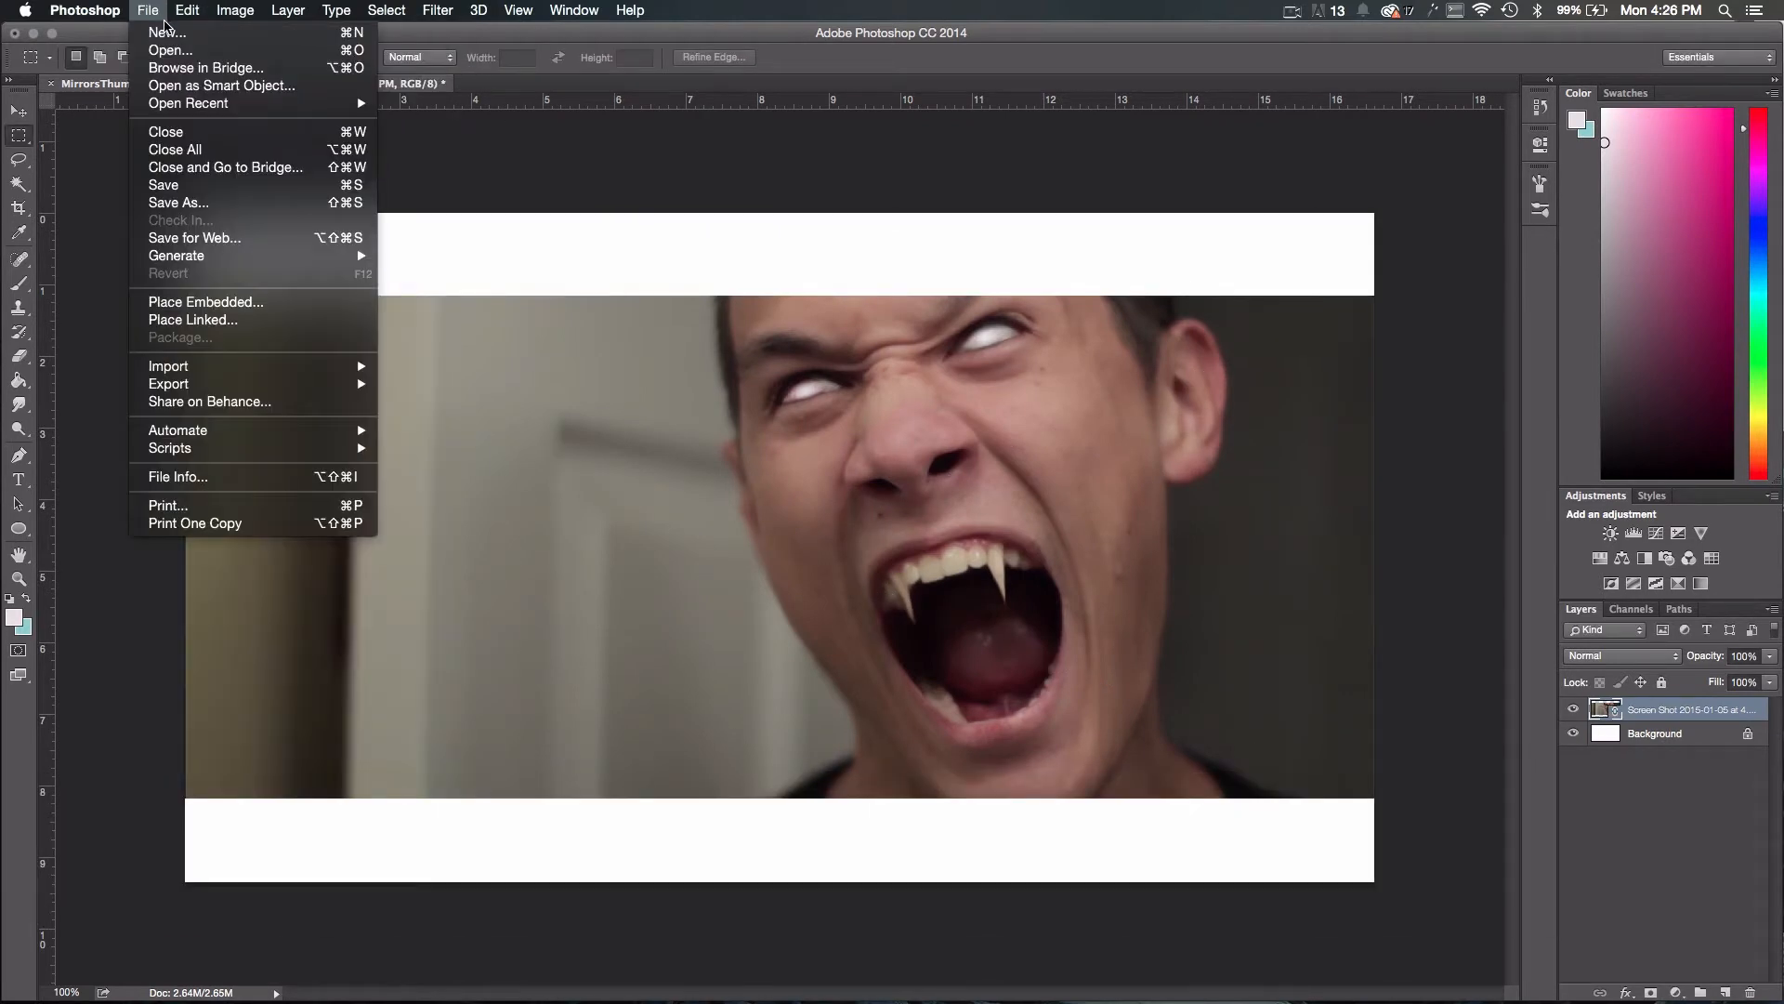
mouse_move(206, 384)
click(371, 319)
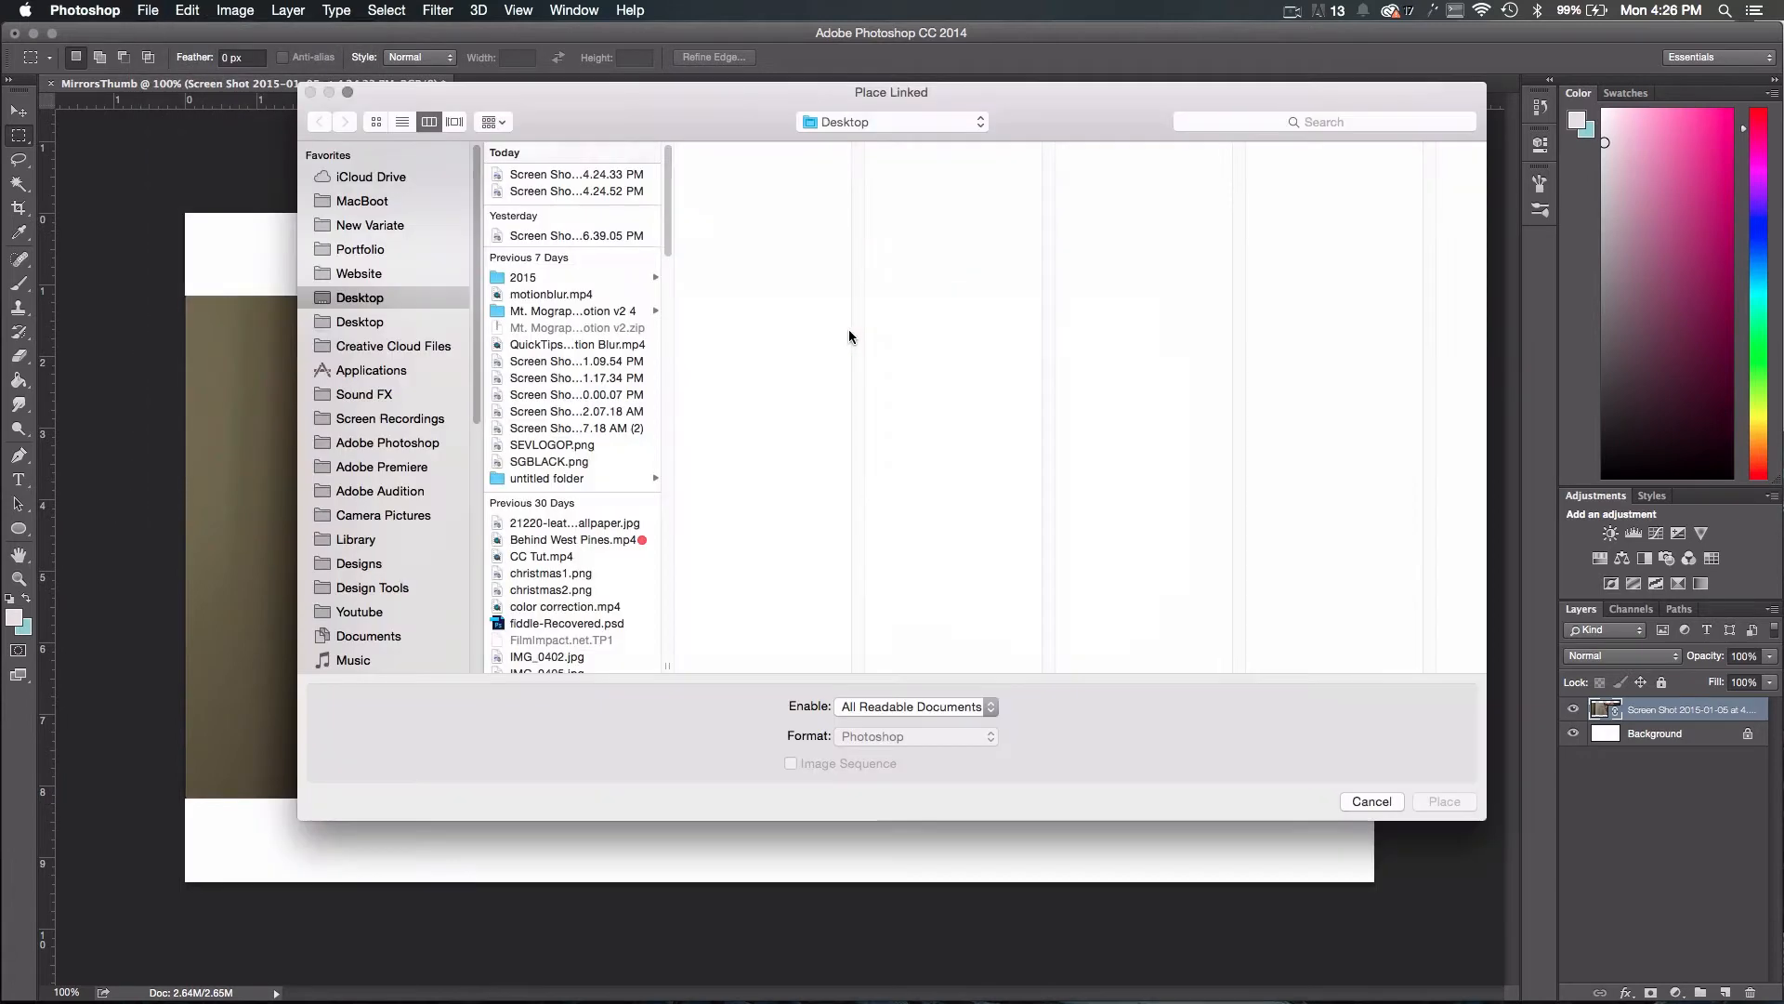
click(567, 190)
click(1444, 801)
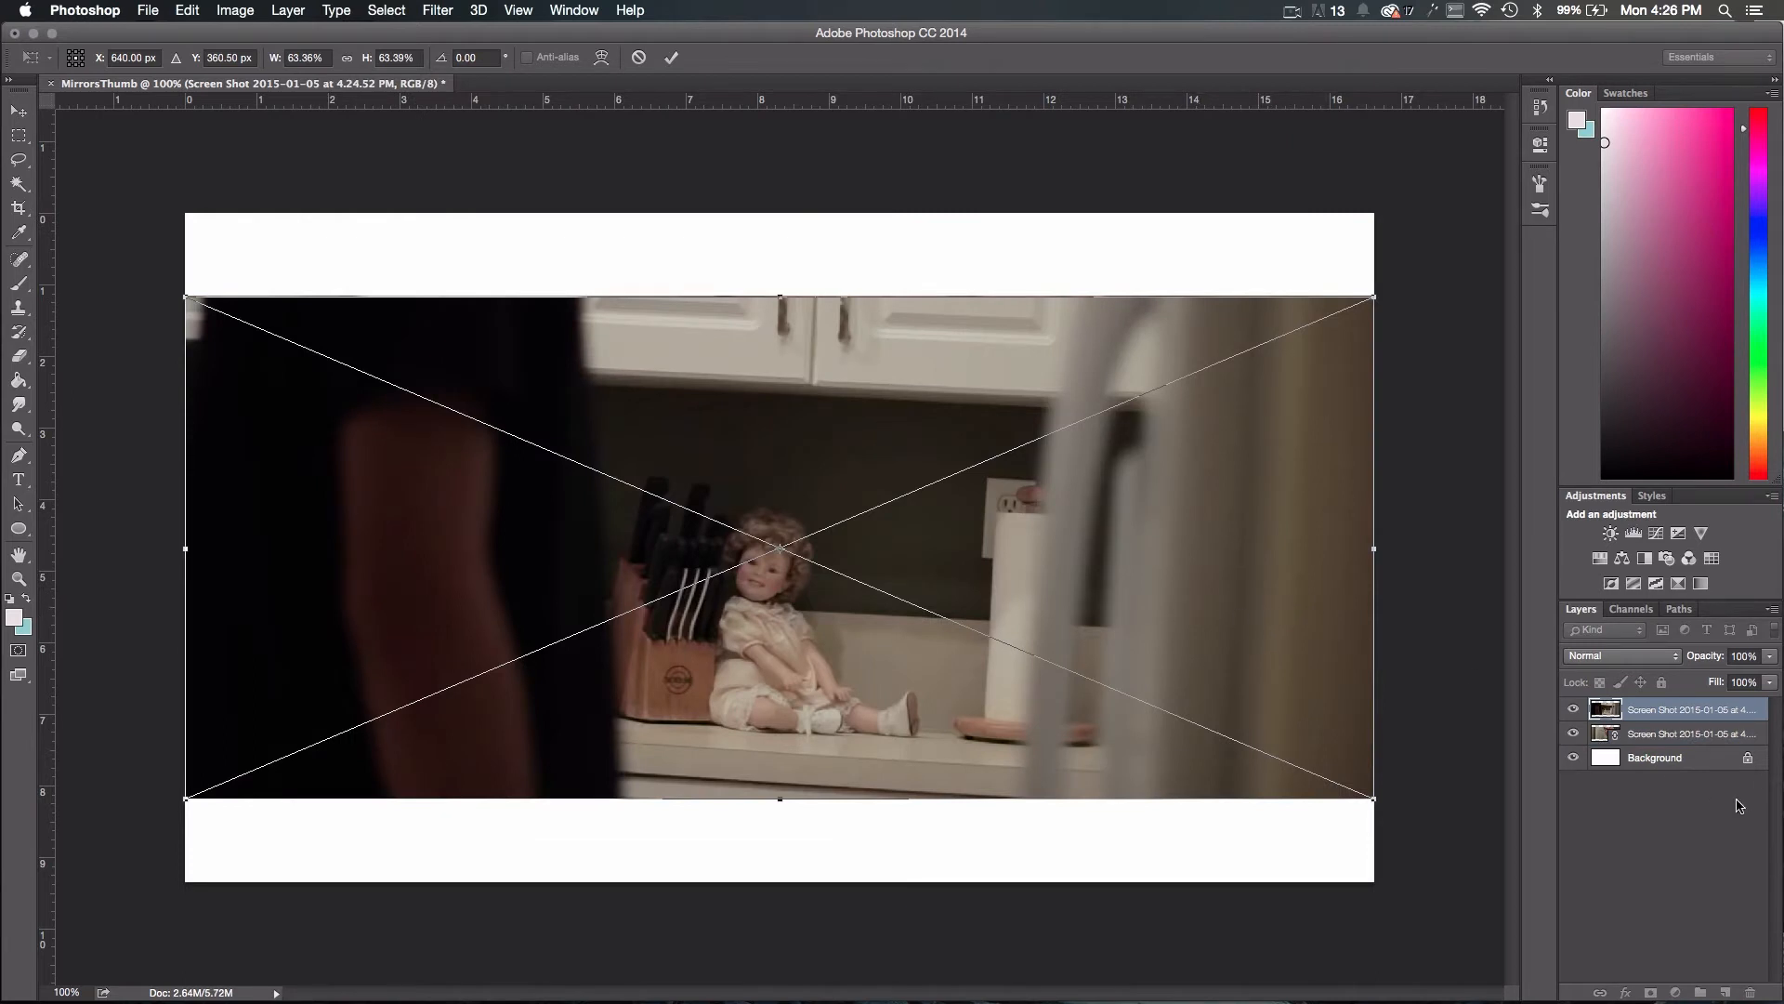
key(Return)
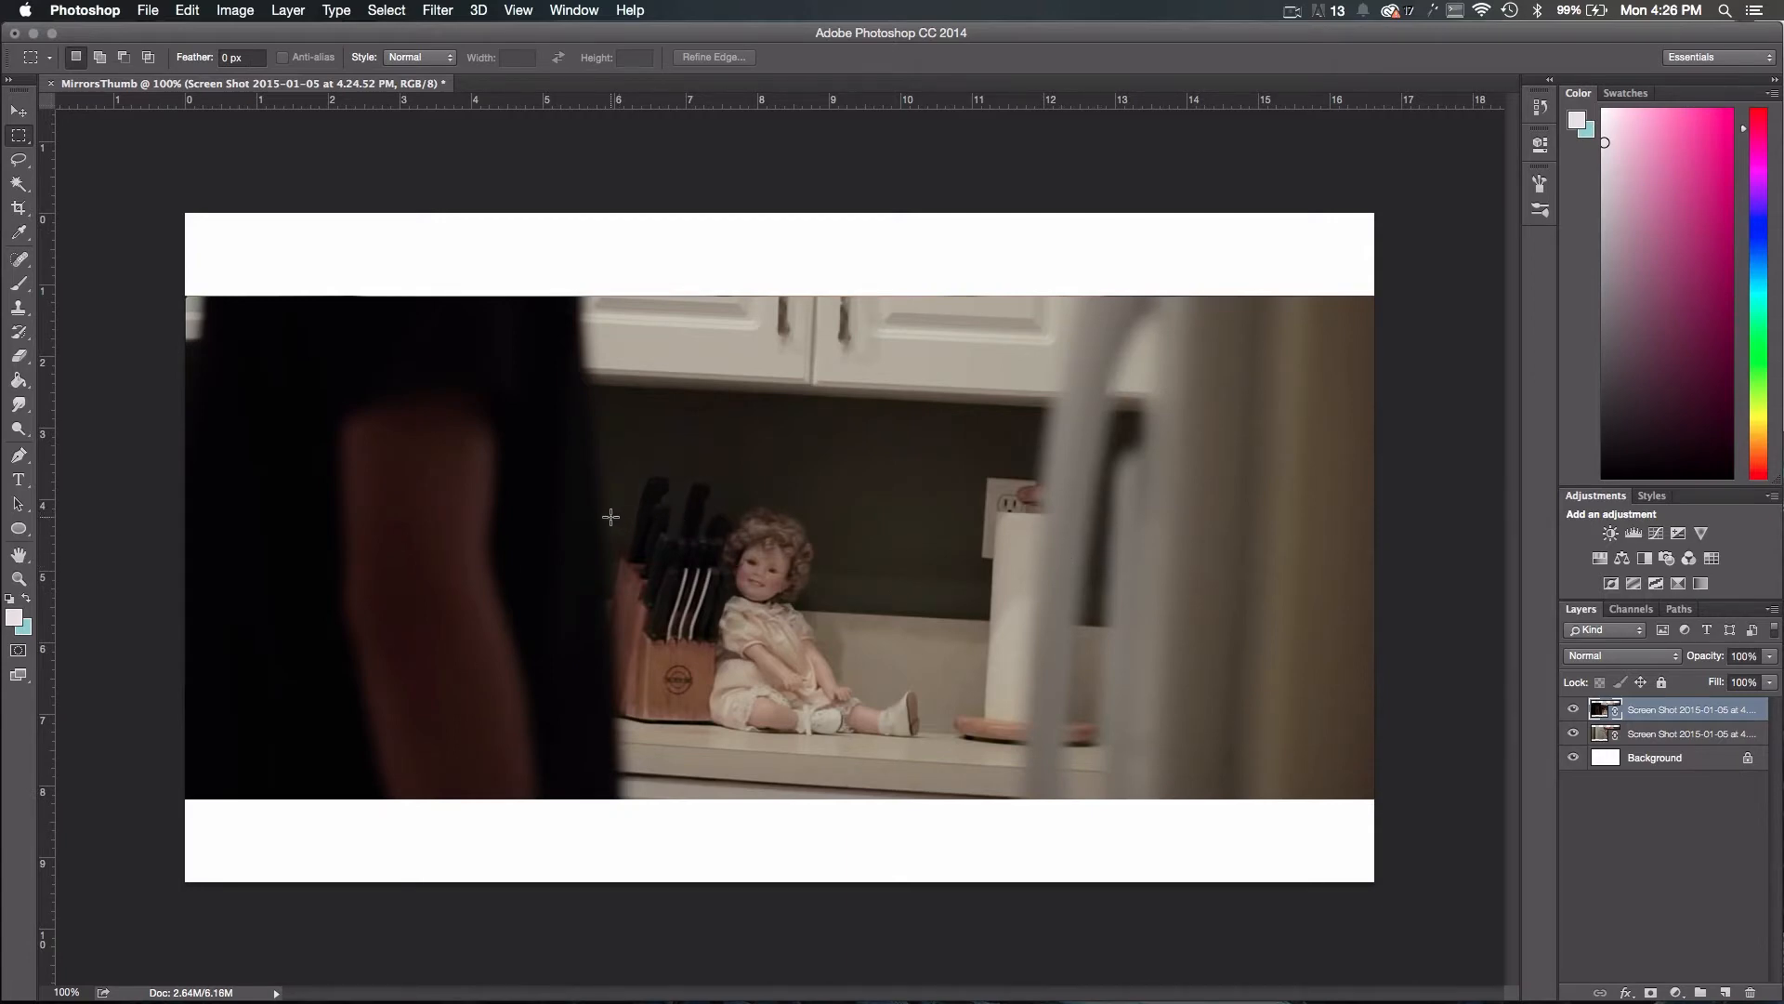
click(18, 113)
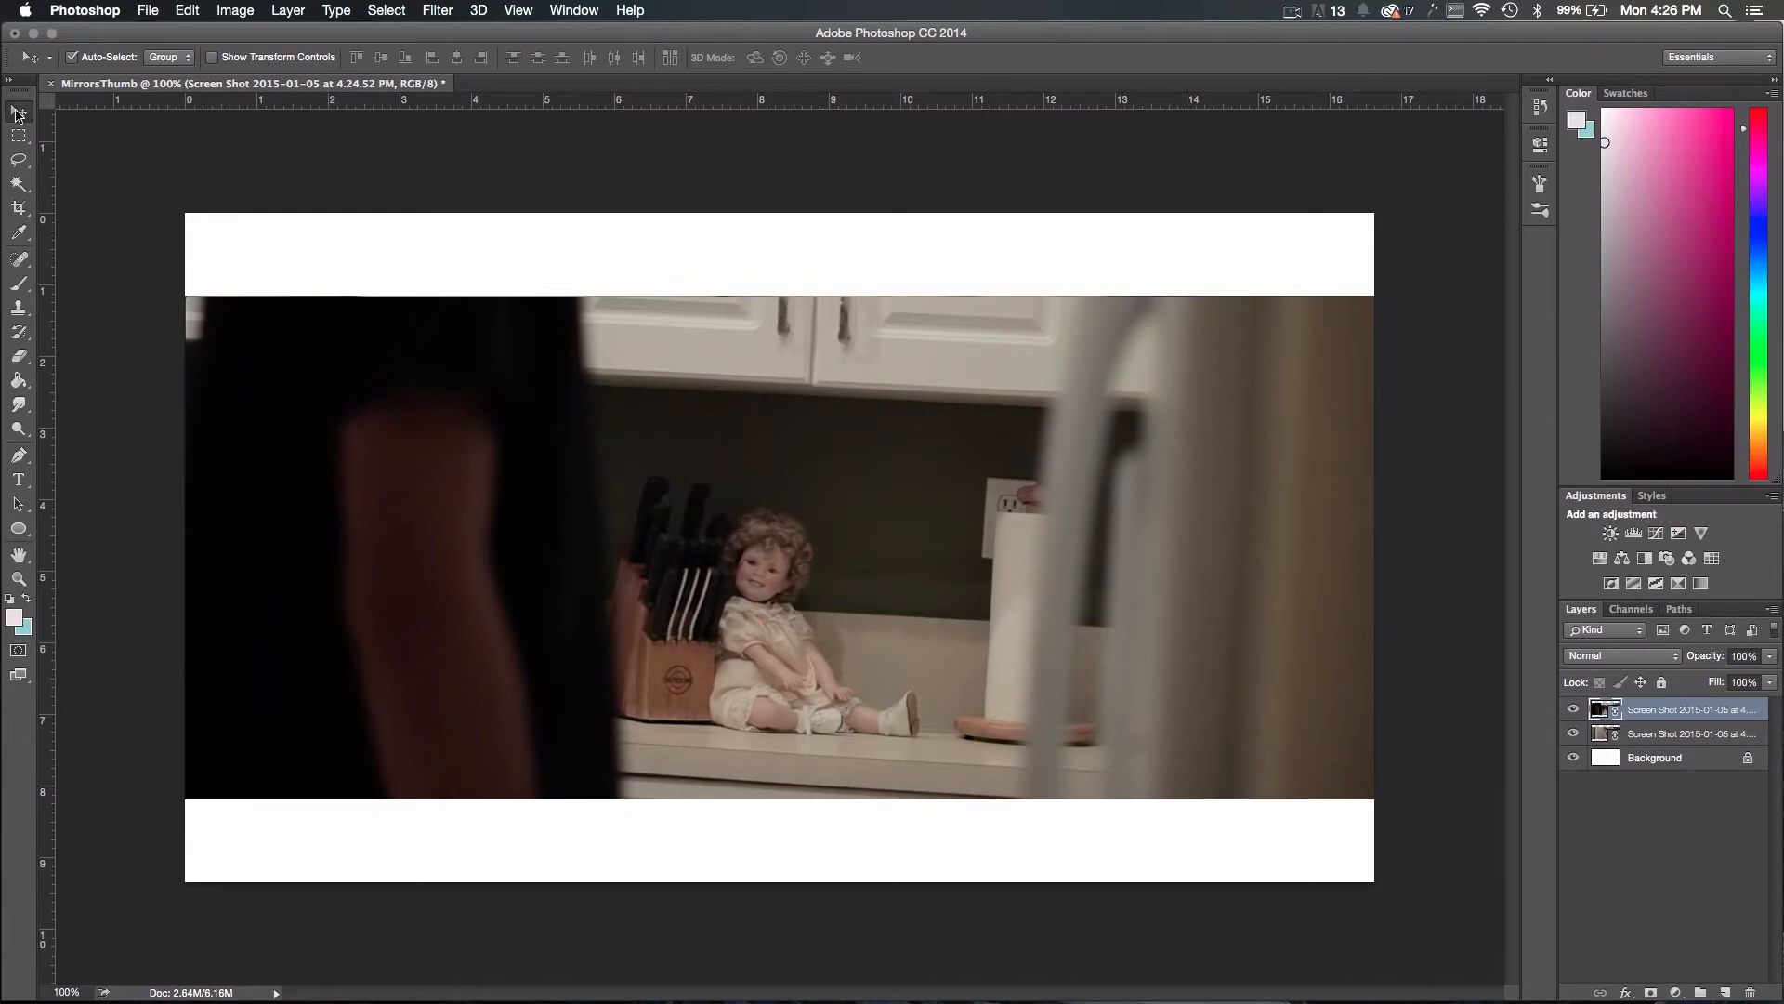
click(19, 140)
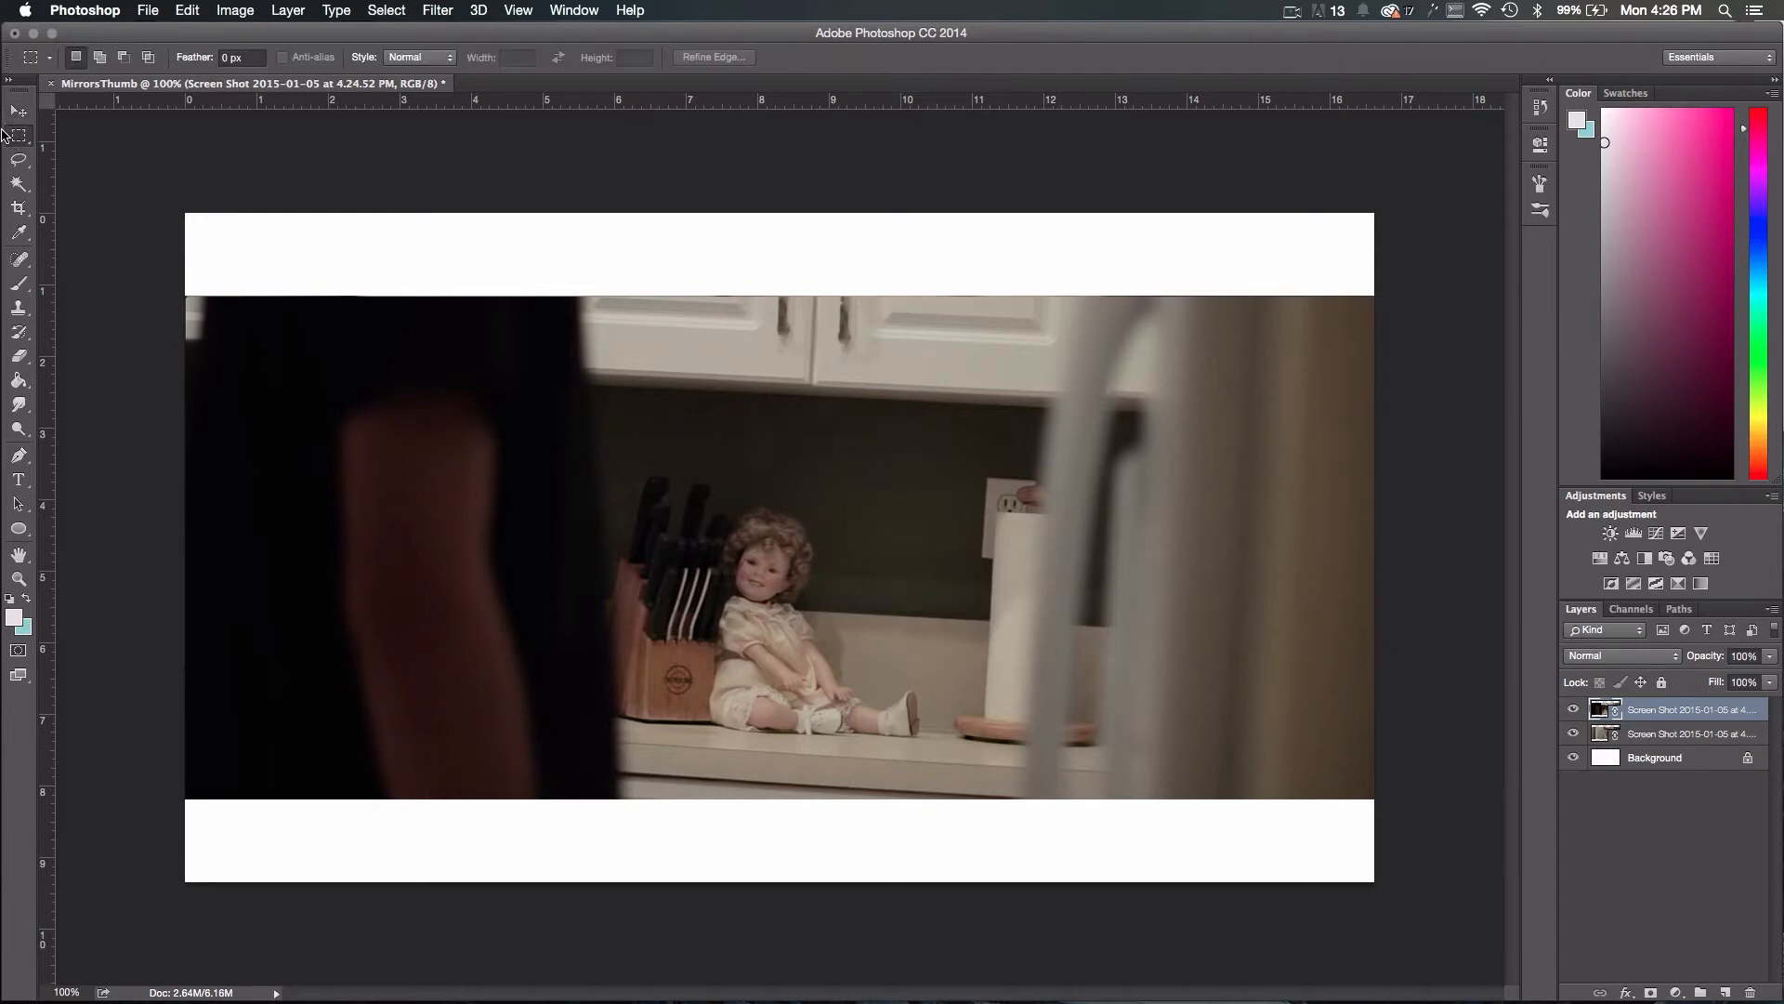
click(19, 381)
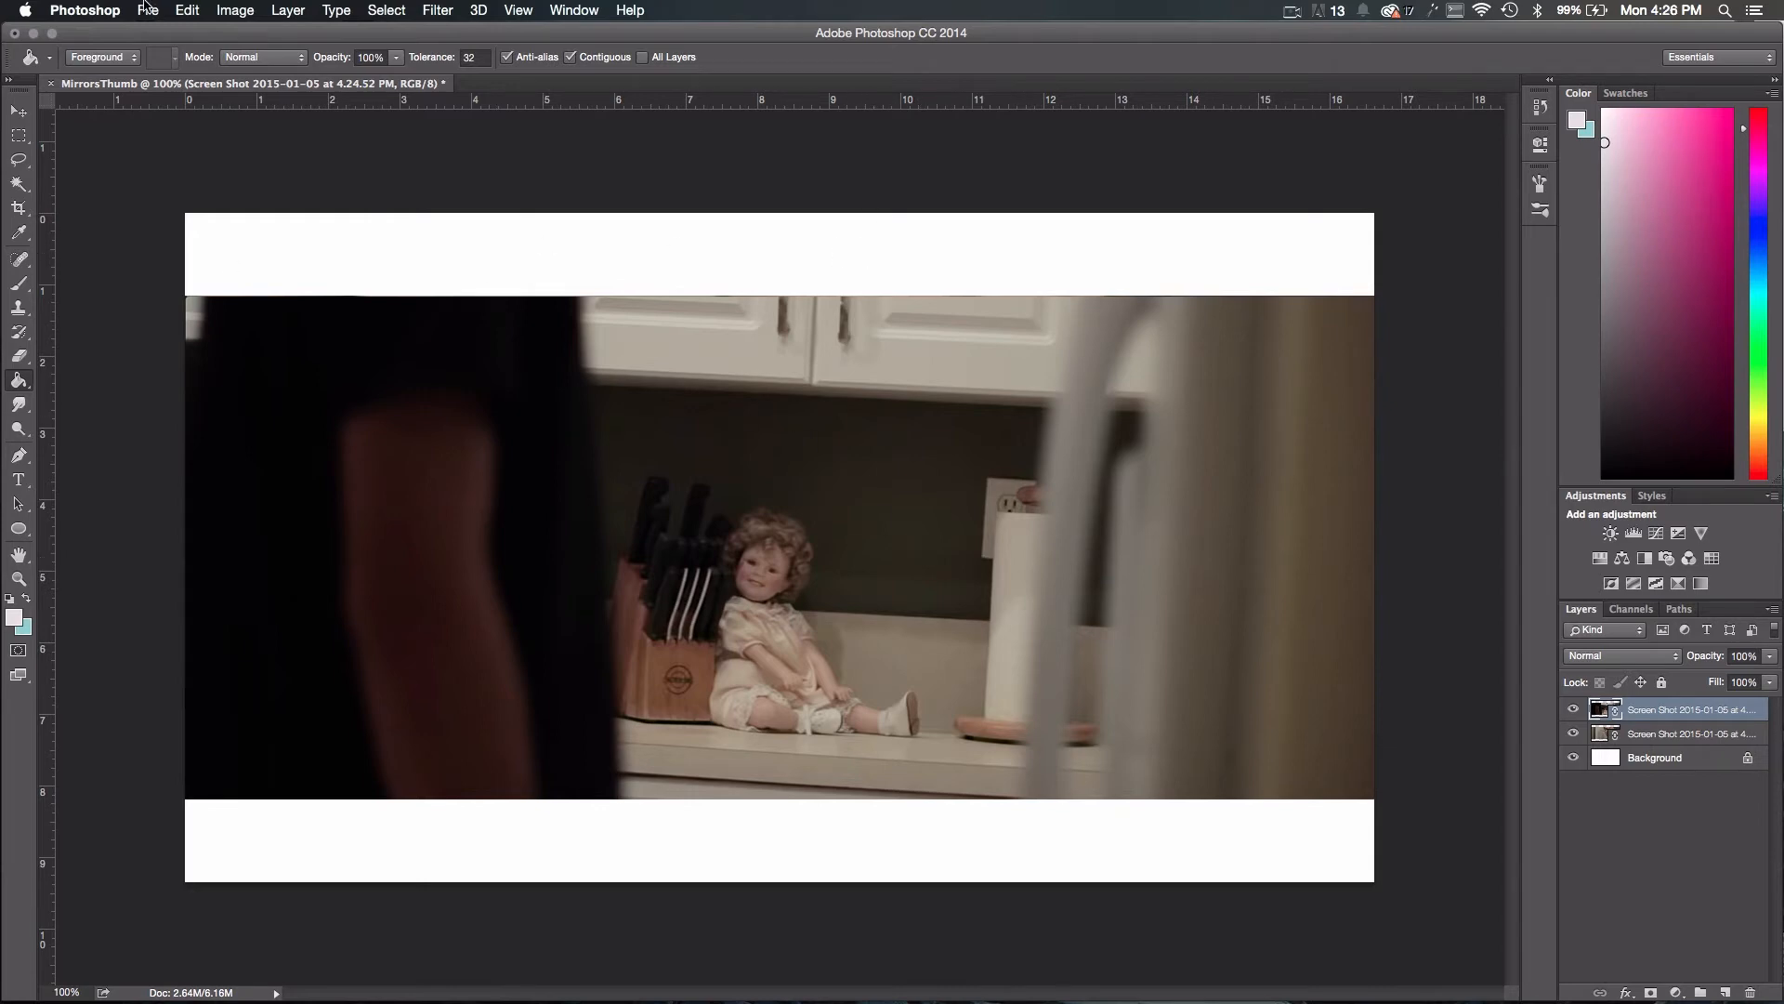
Step: Scale the doll image proportionally to about 84% to span the canvas height, and shift it right so the doll sits near the right edge
click(28, 121)
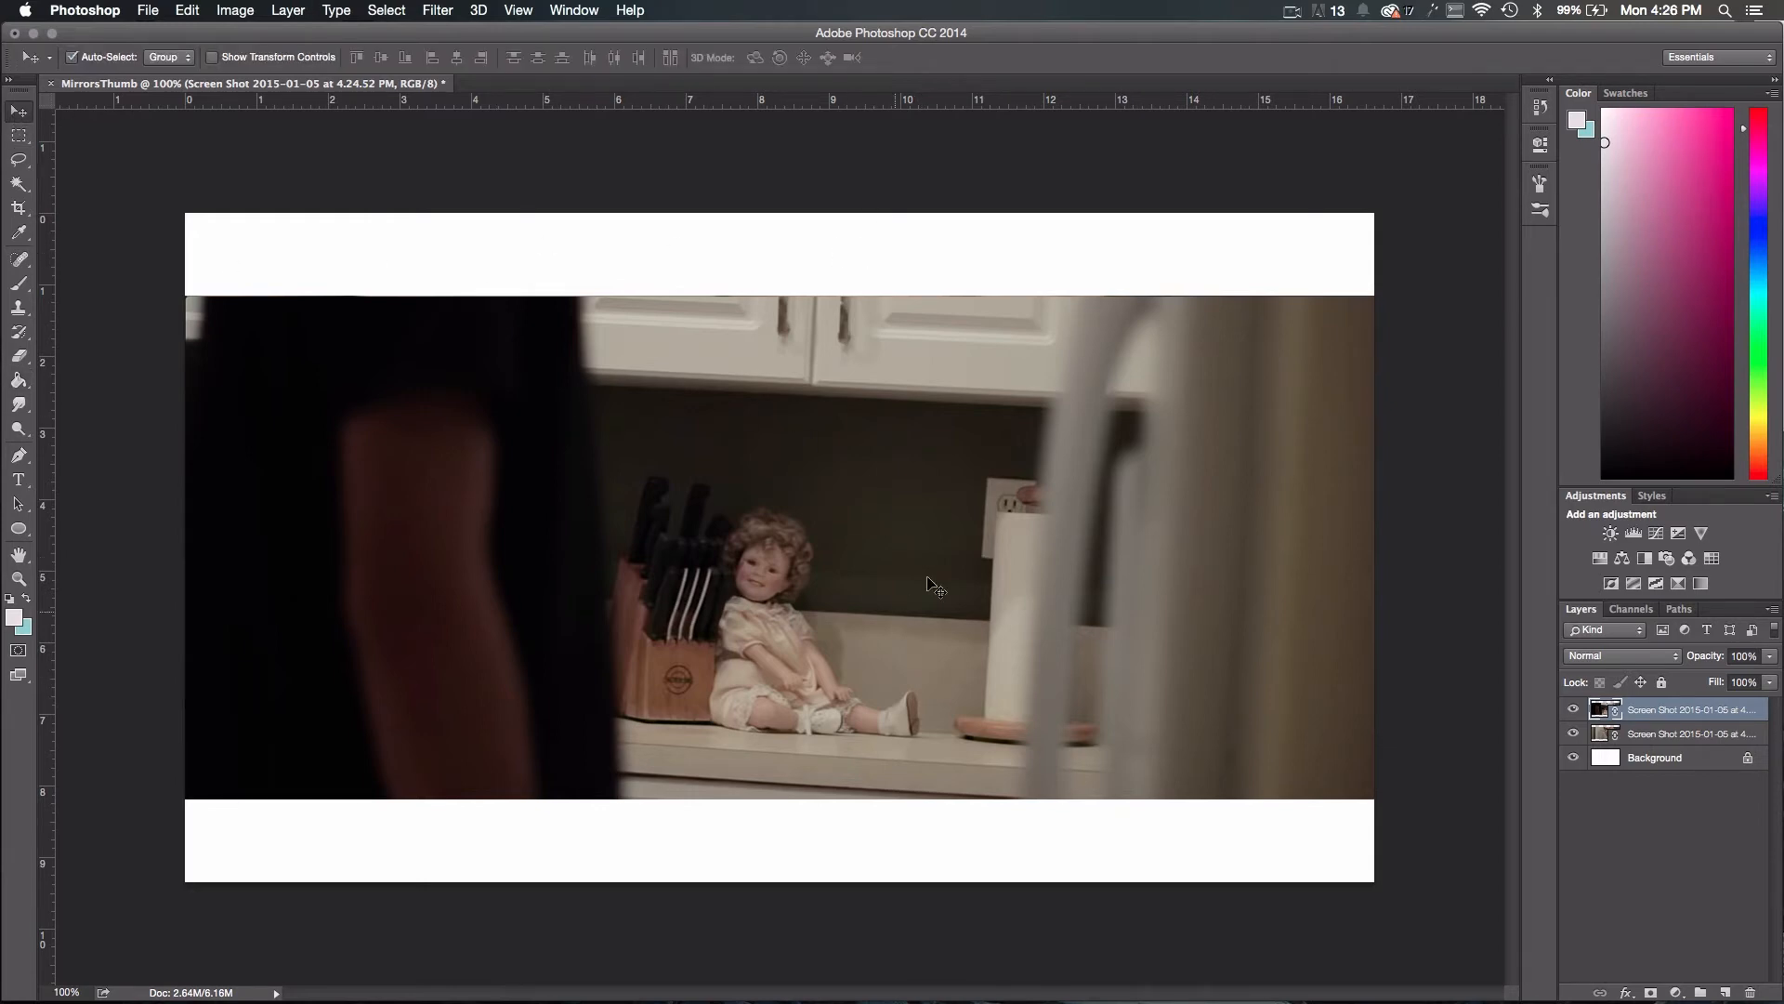
key(super)
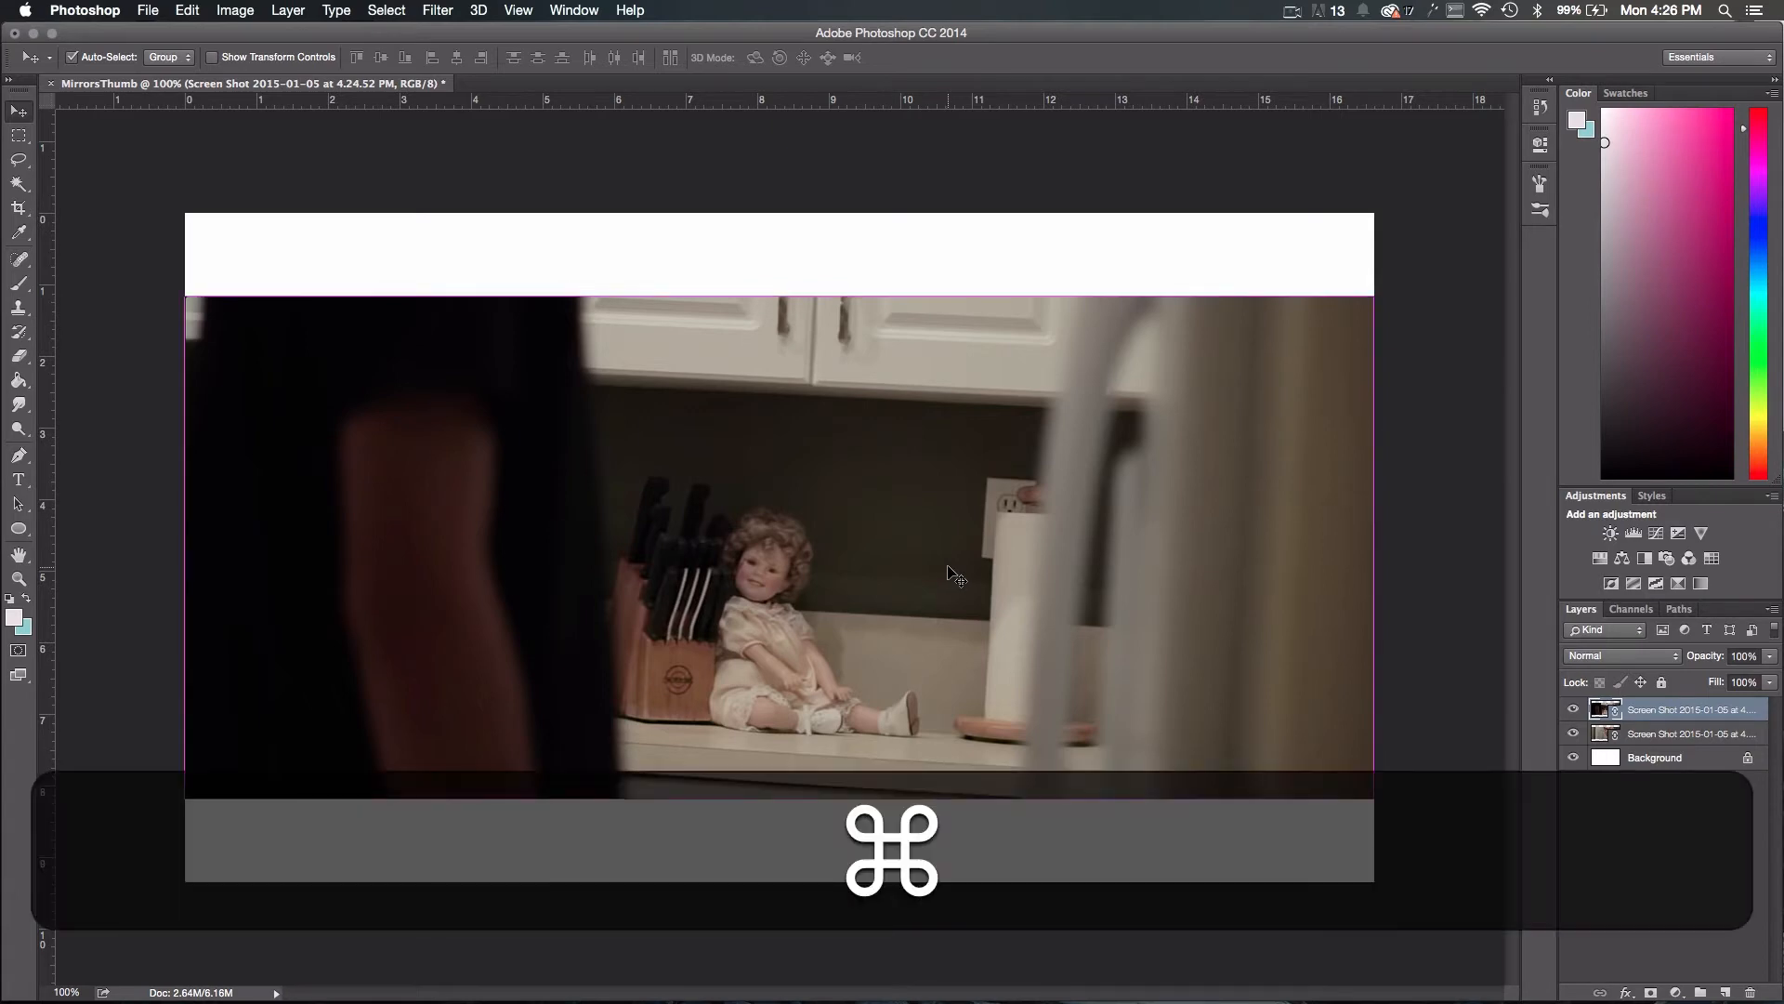
key(super+t)
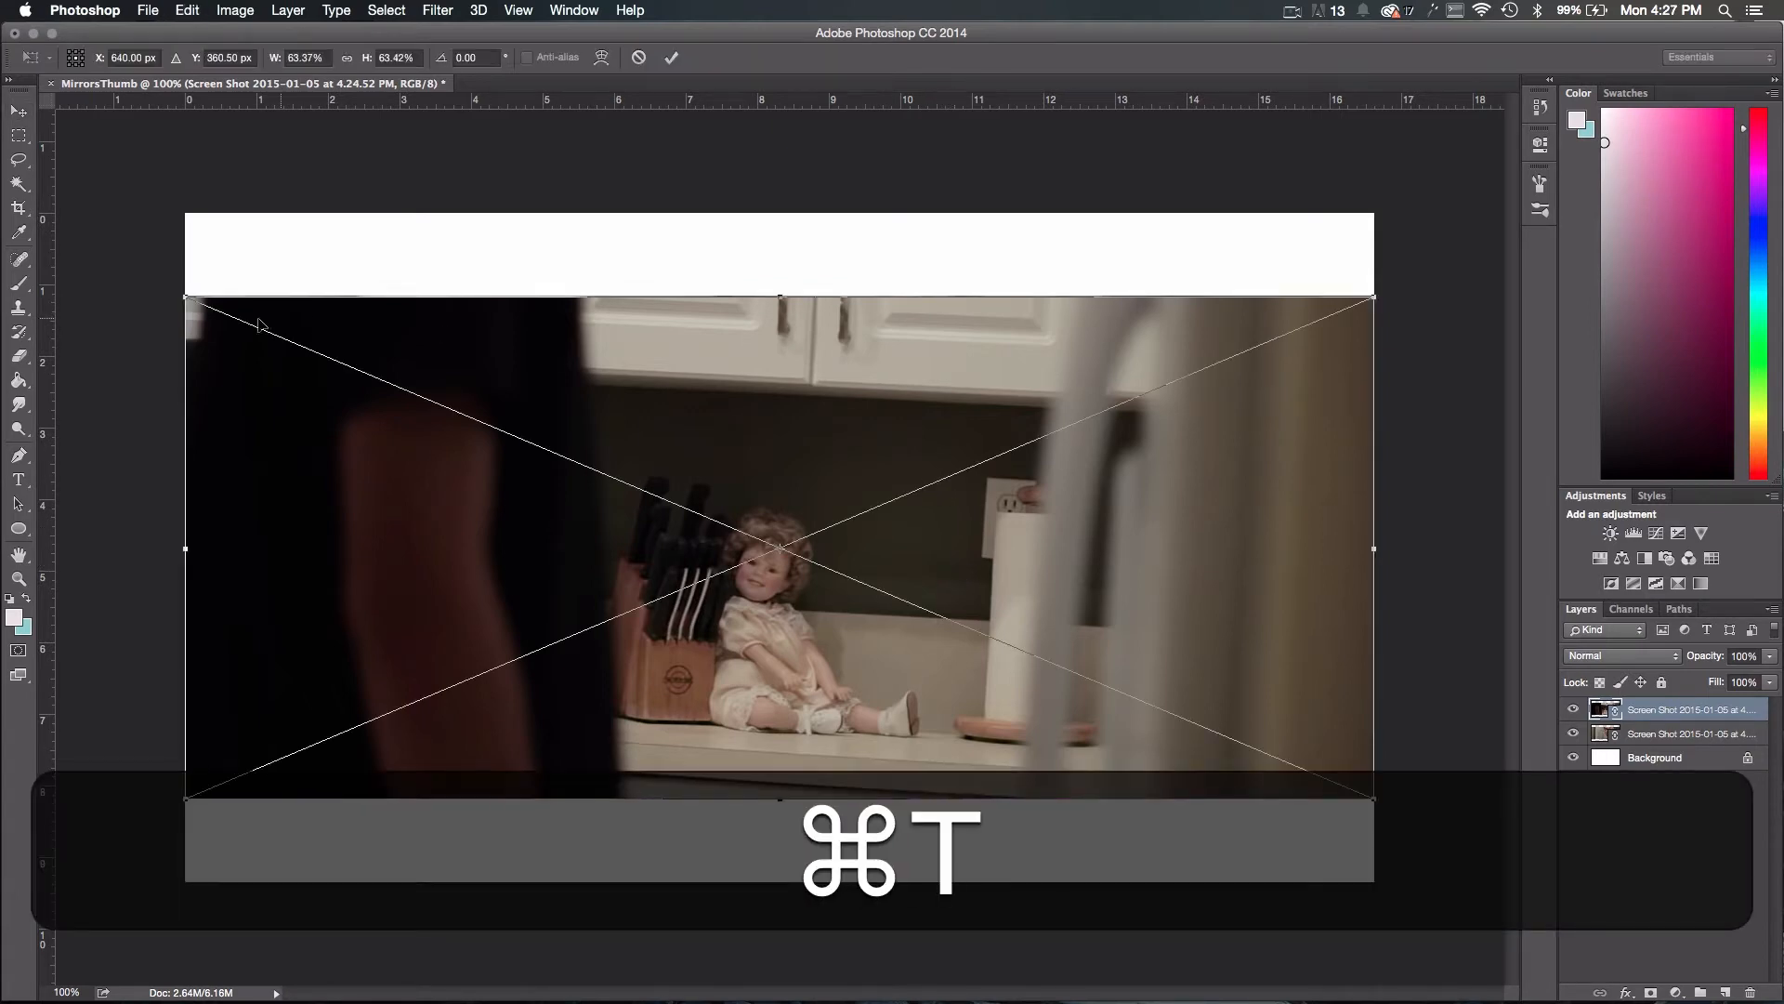
key(shift)
drag(183, 293, 42, 126)
drag(1375, 801, 1561, 920)
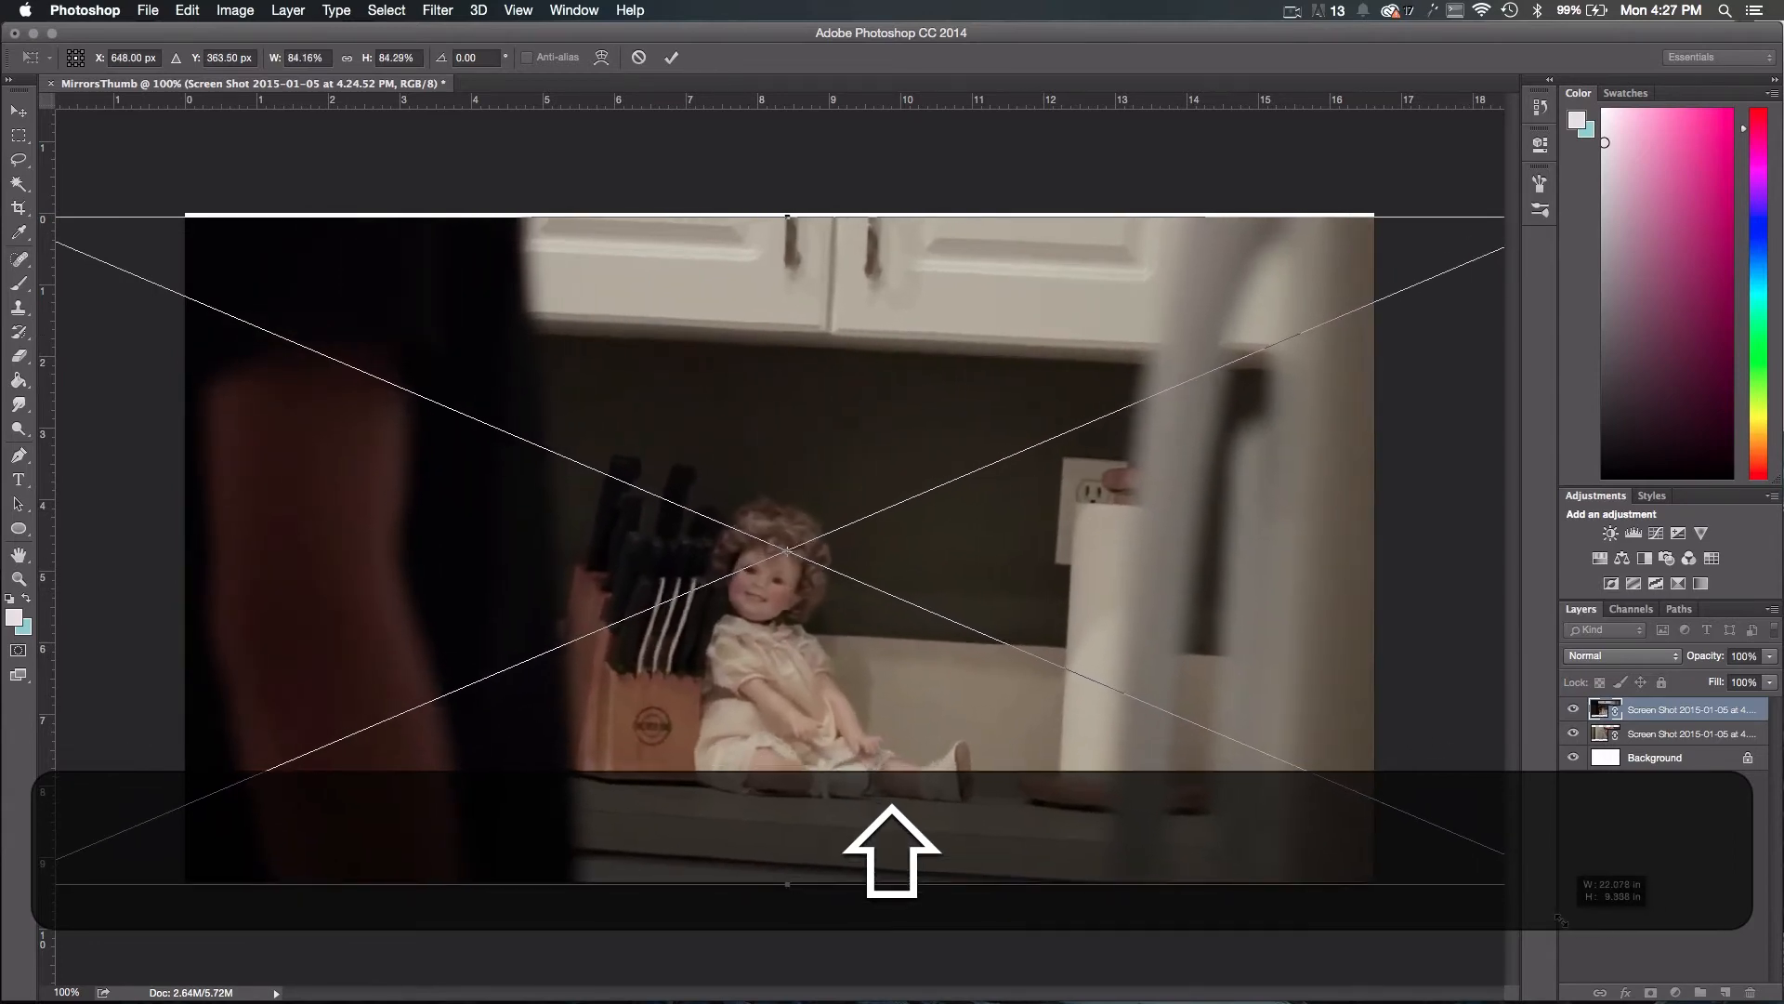
drag(549, 615, 933, 615)
key(Return)
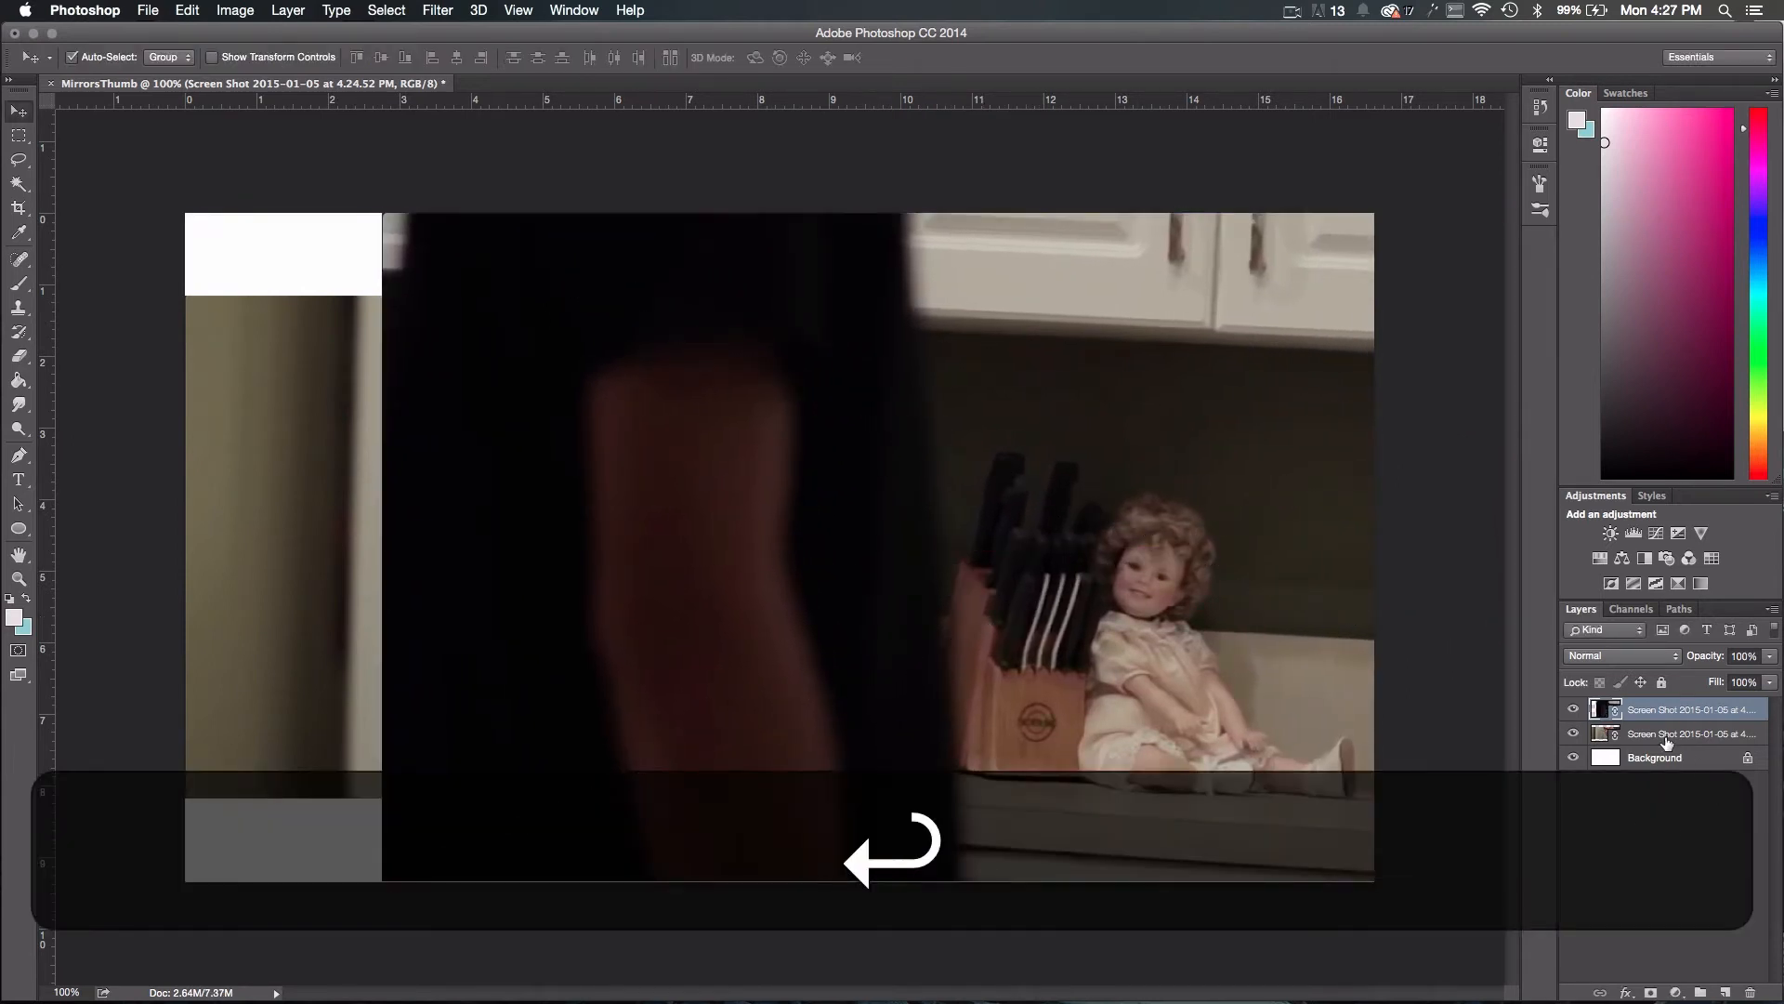
Step: Move the screaming-face layer above the doll layer in the layer order
click(1595, 732)
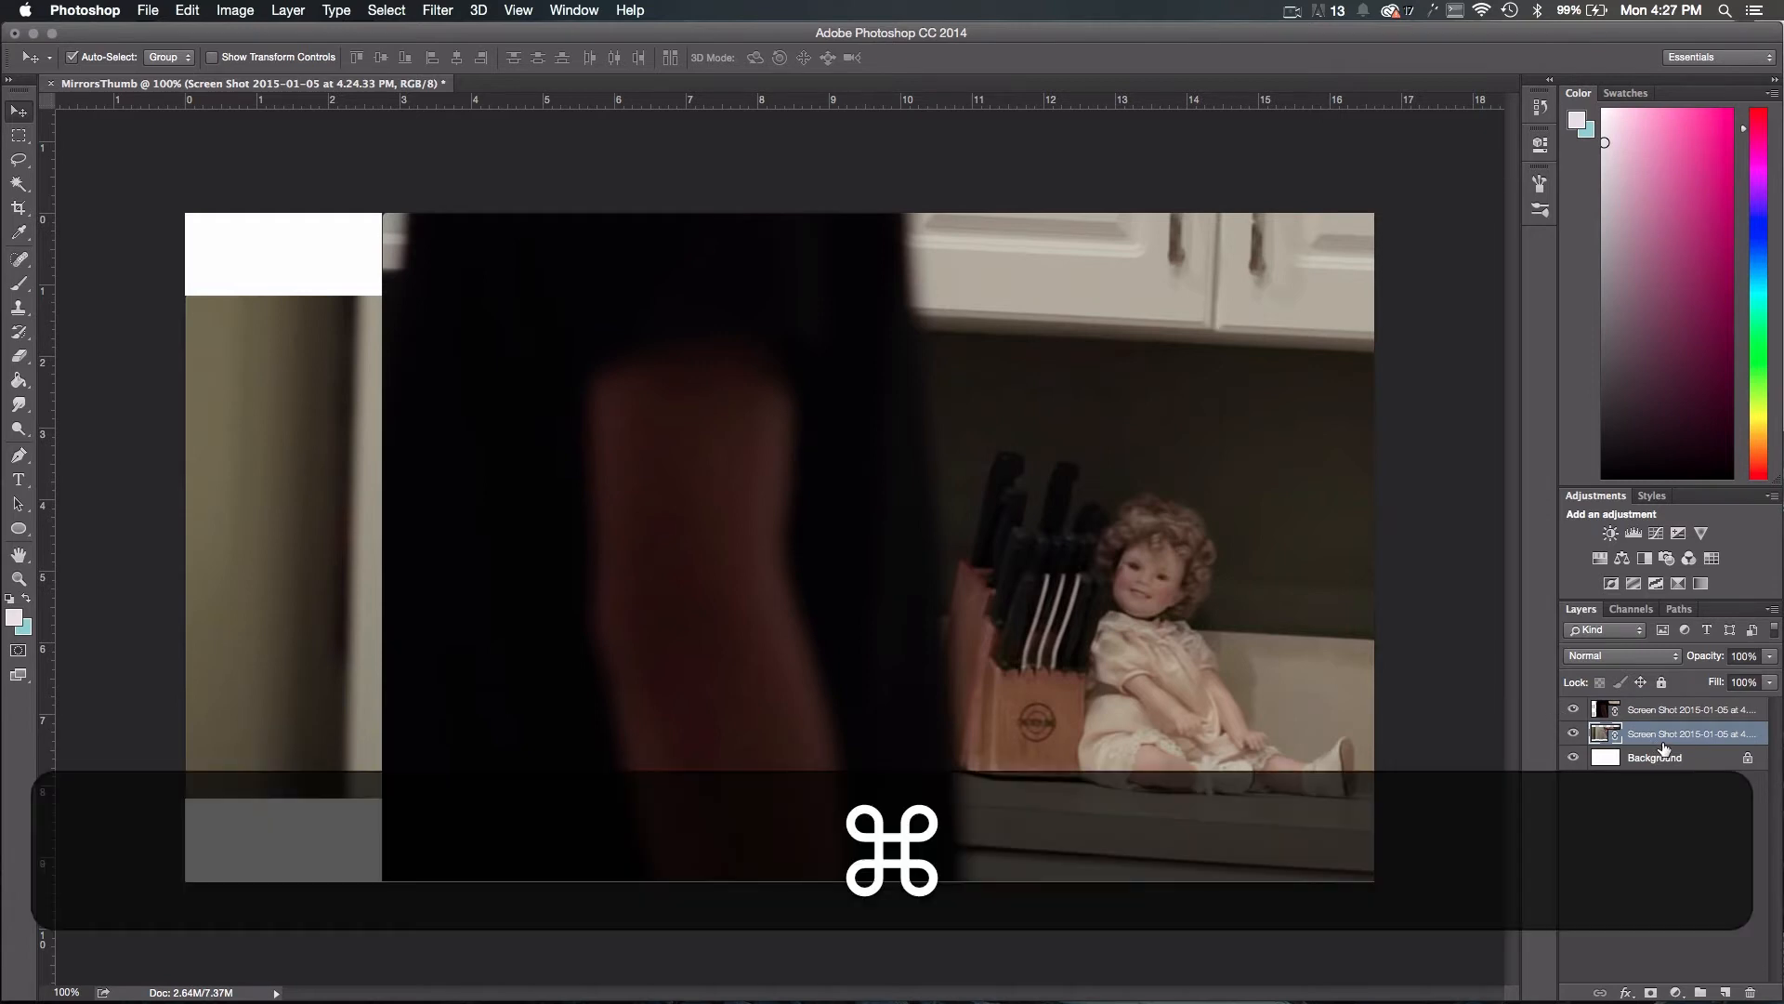
key(super+t)
key(Return)
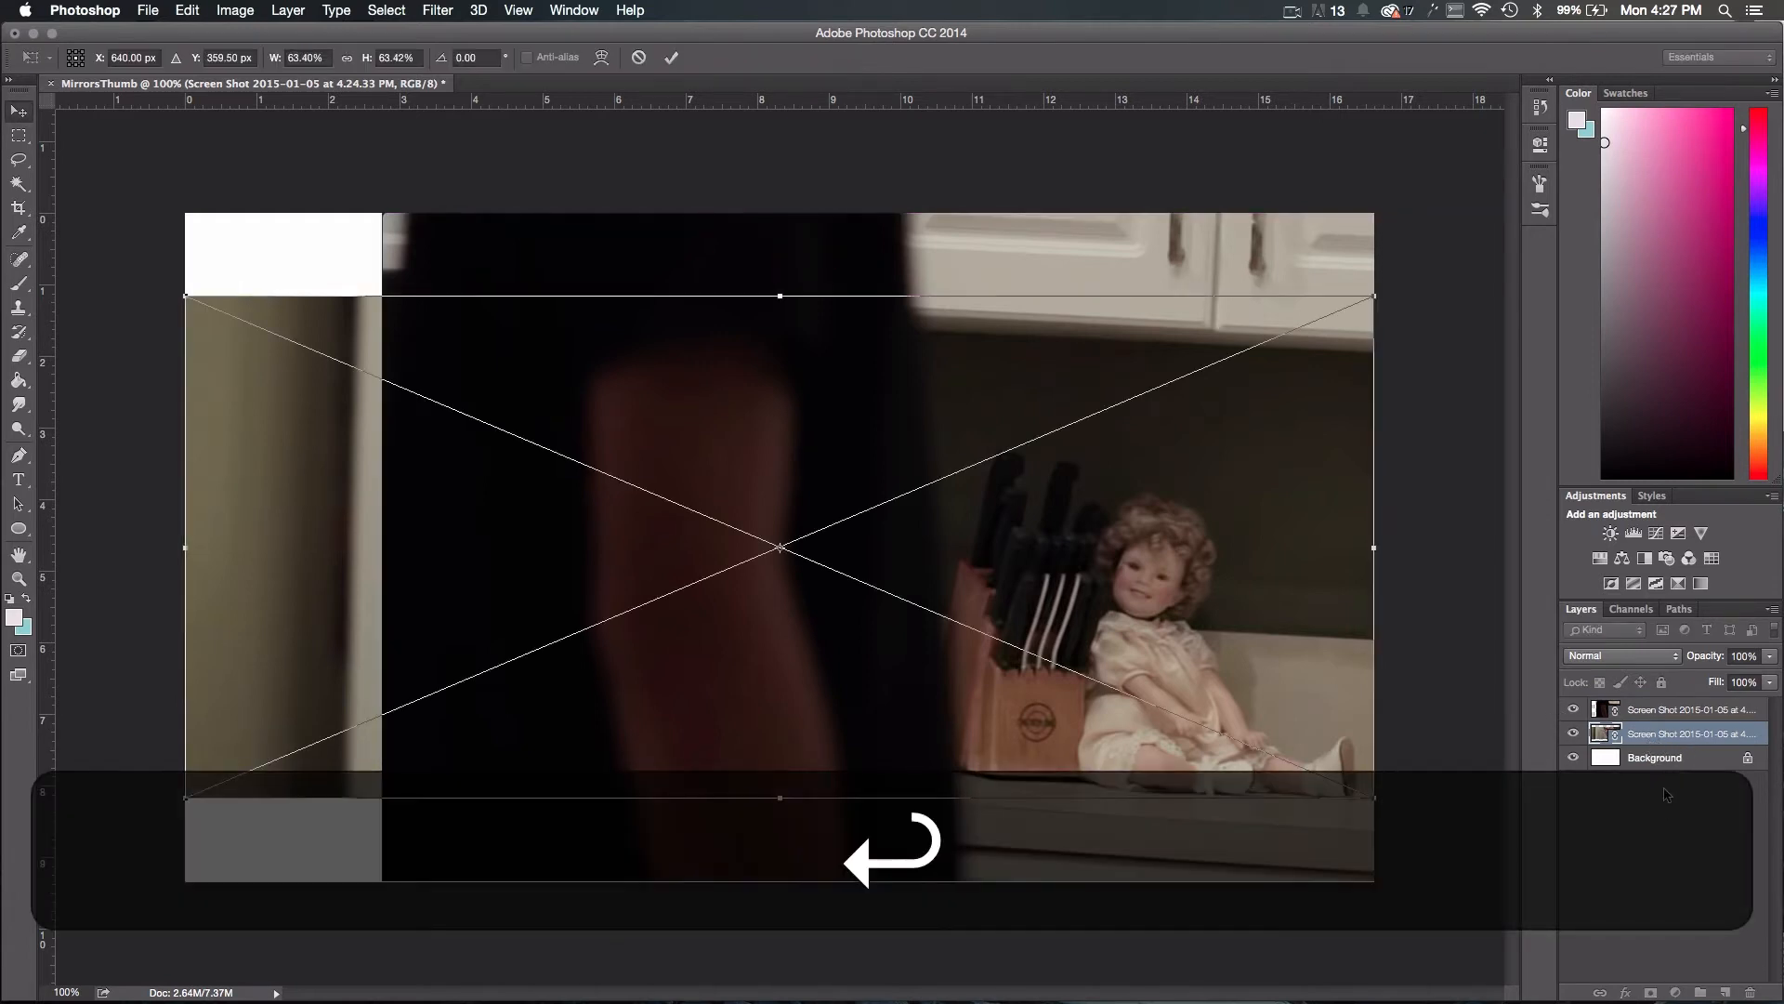
drag(1660, 736, 1658, 712)
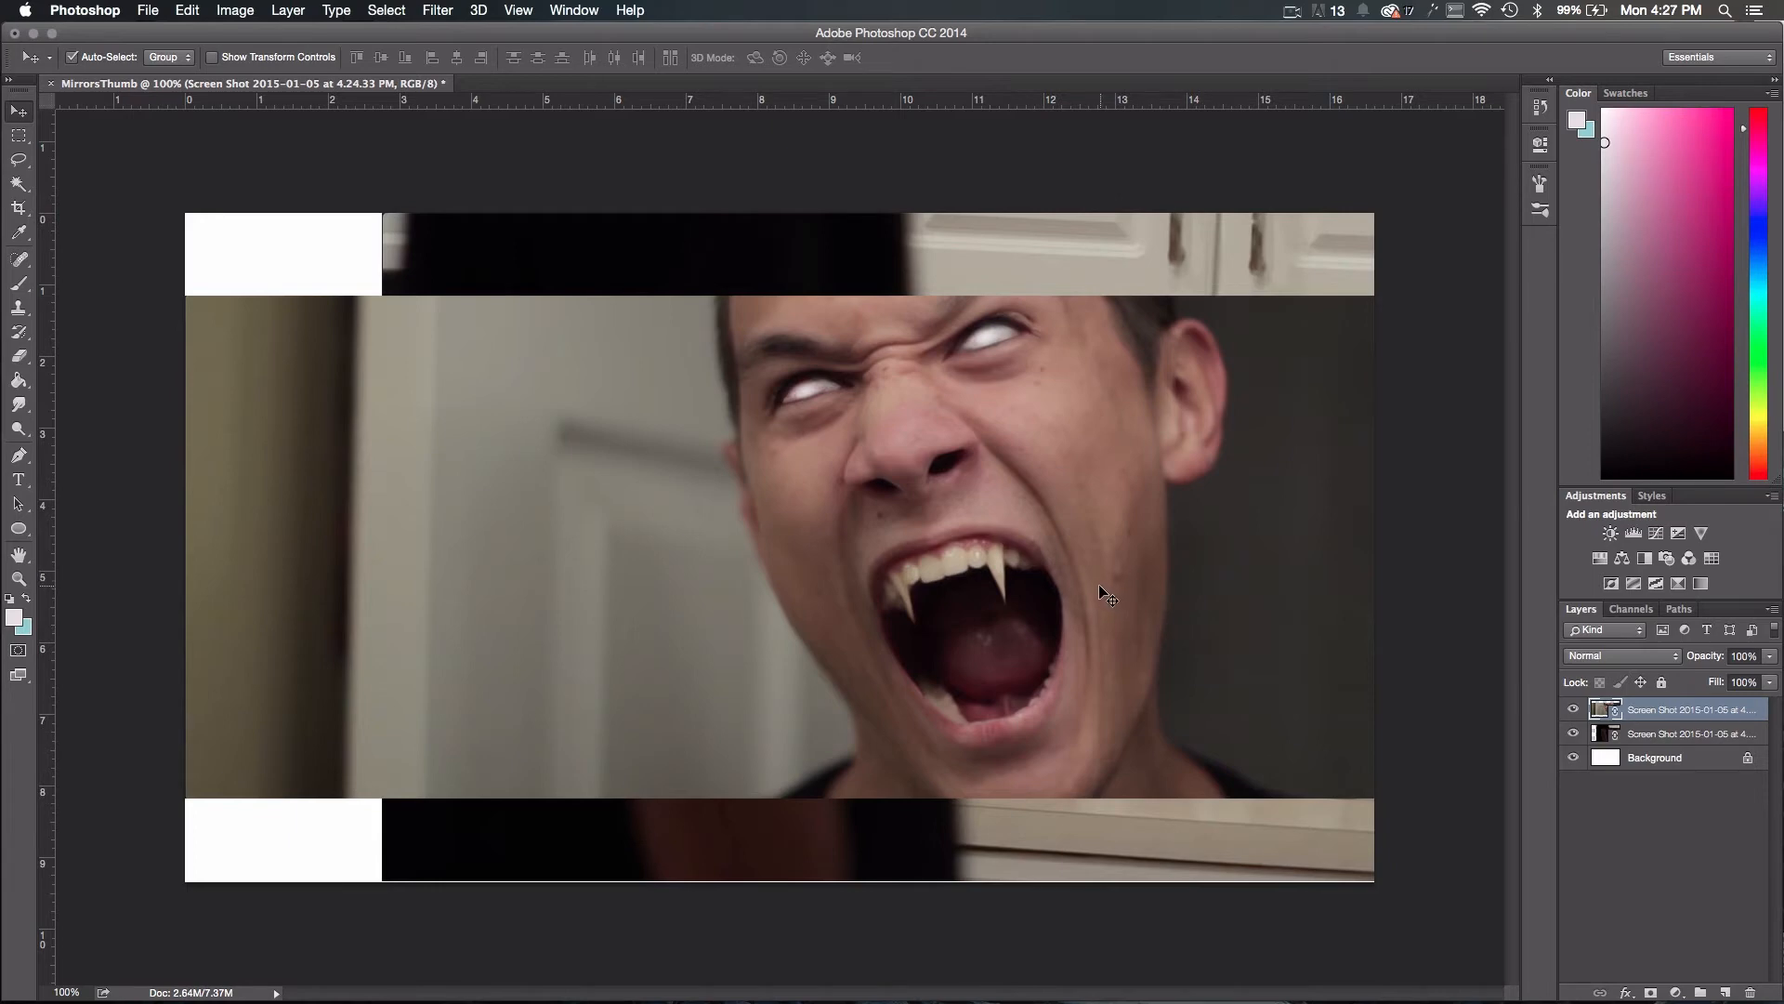
Step: Scale the screaming-face image proportionally to about 84.5% so it spans the full canvas height
key(super+t)
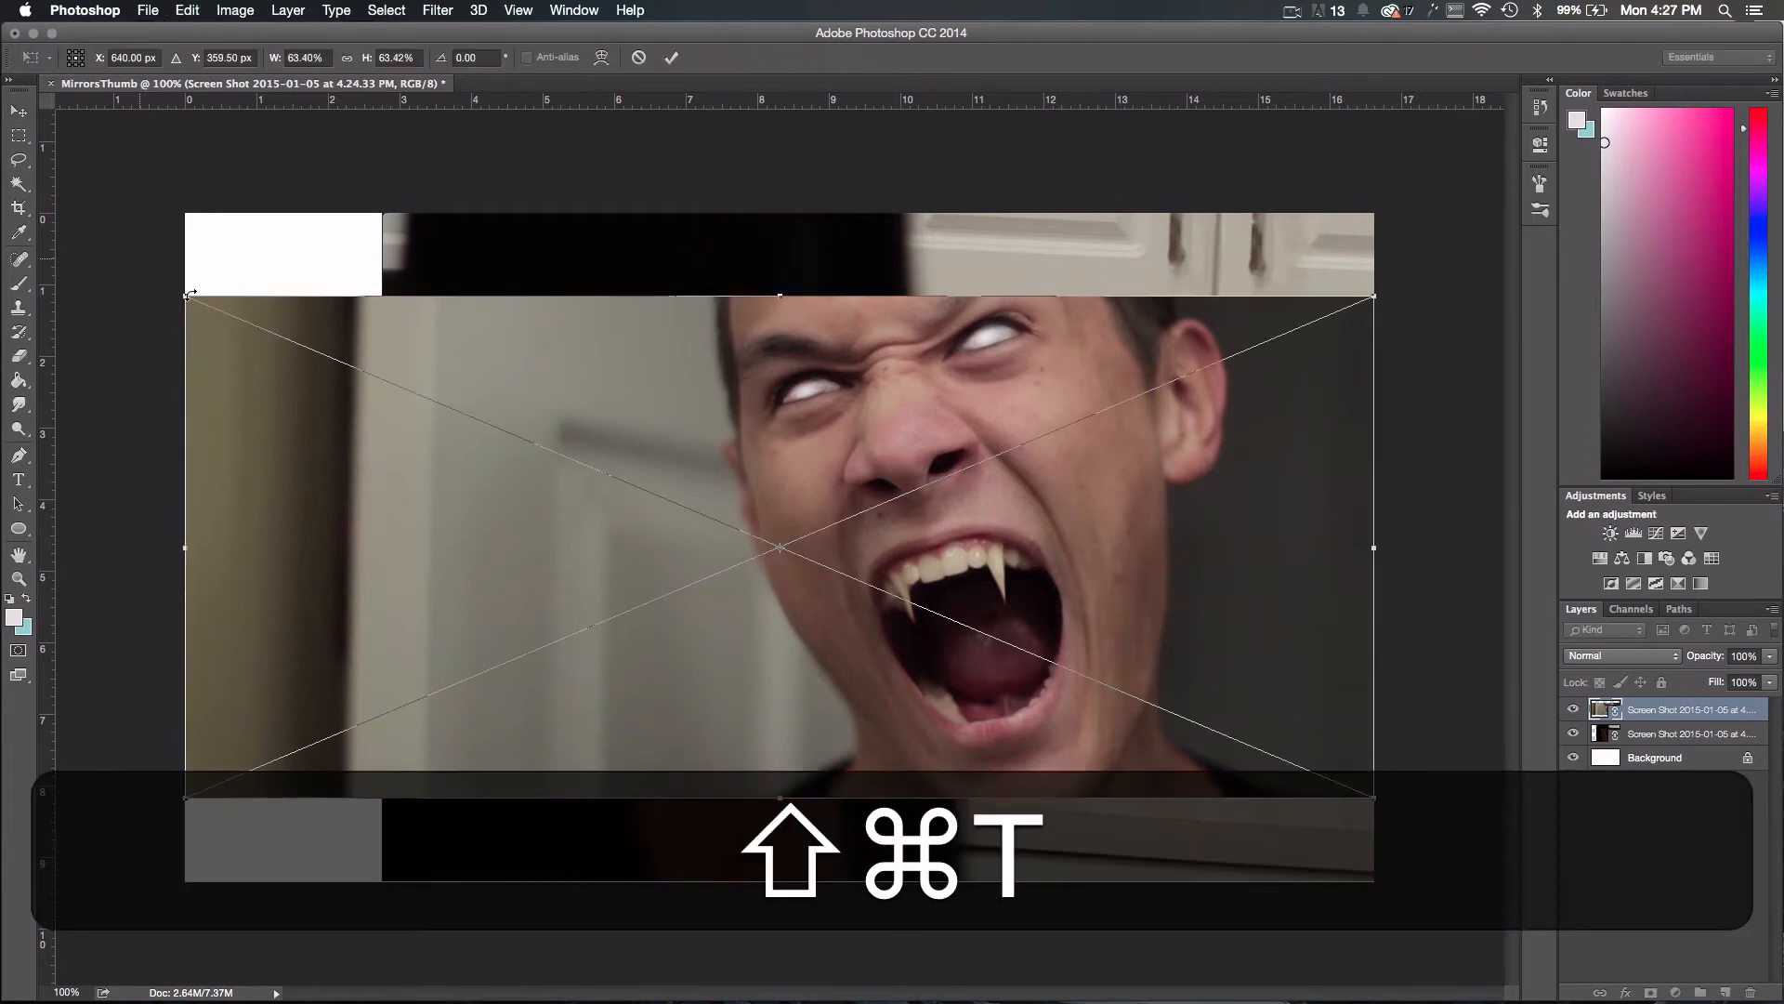
drag(183, 295, 12, 160)
drag(1379, 801, 1562, 904)
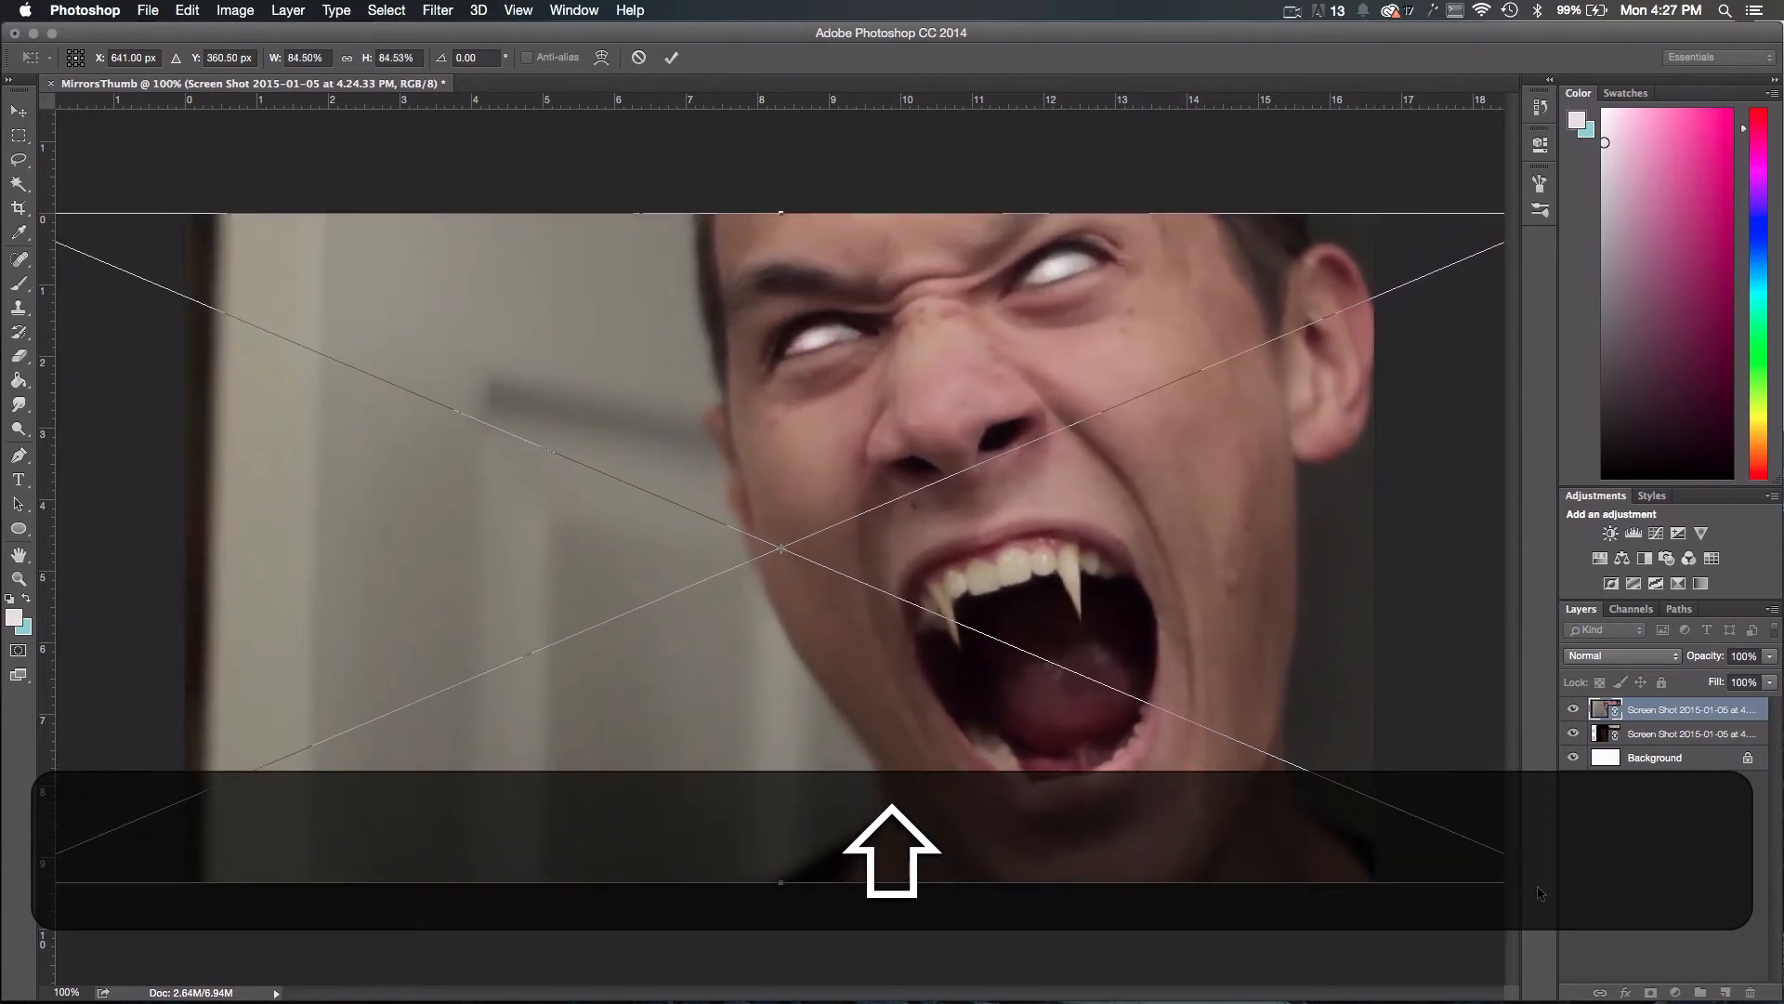
key(Return)
Step: Move the screaming face to the canvas's left side and shift the doll image slightly right so the knife block shows beside it
key(v)
drag(1149, 656, 649, 661)
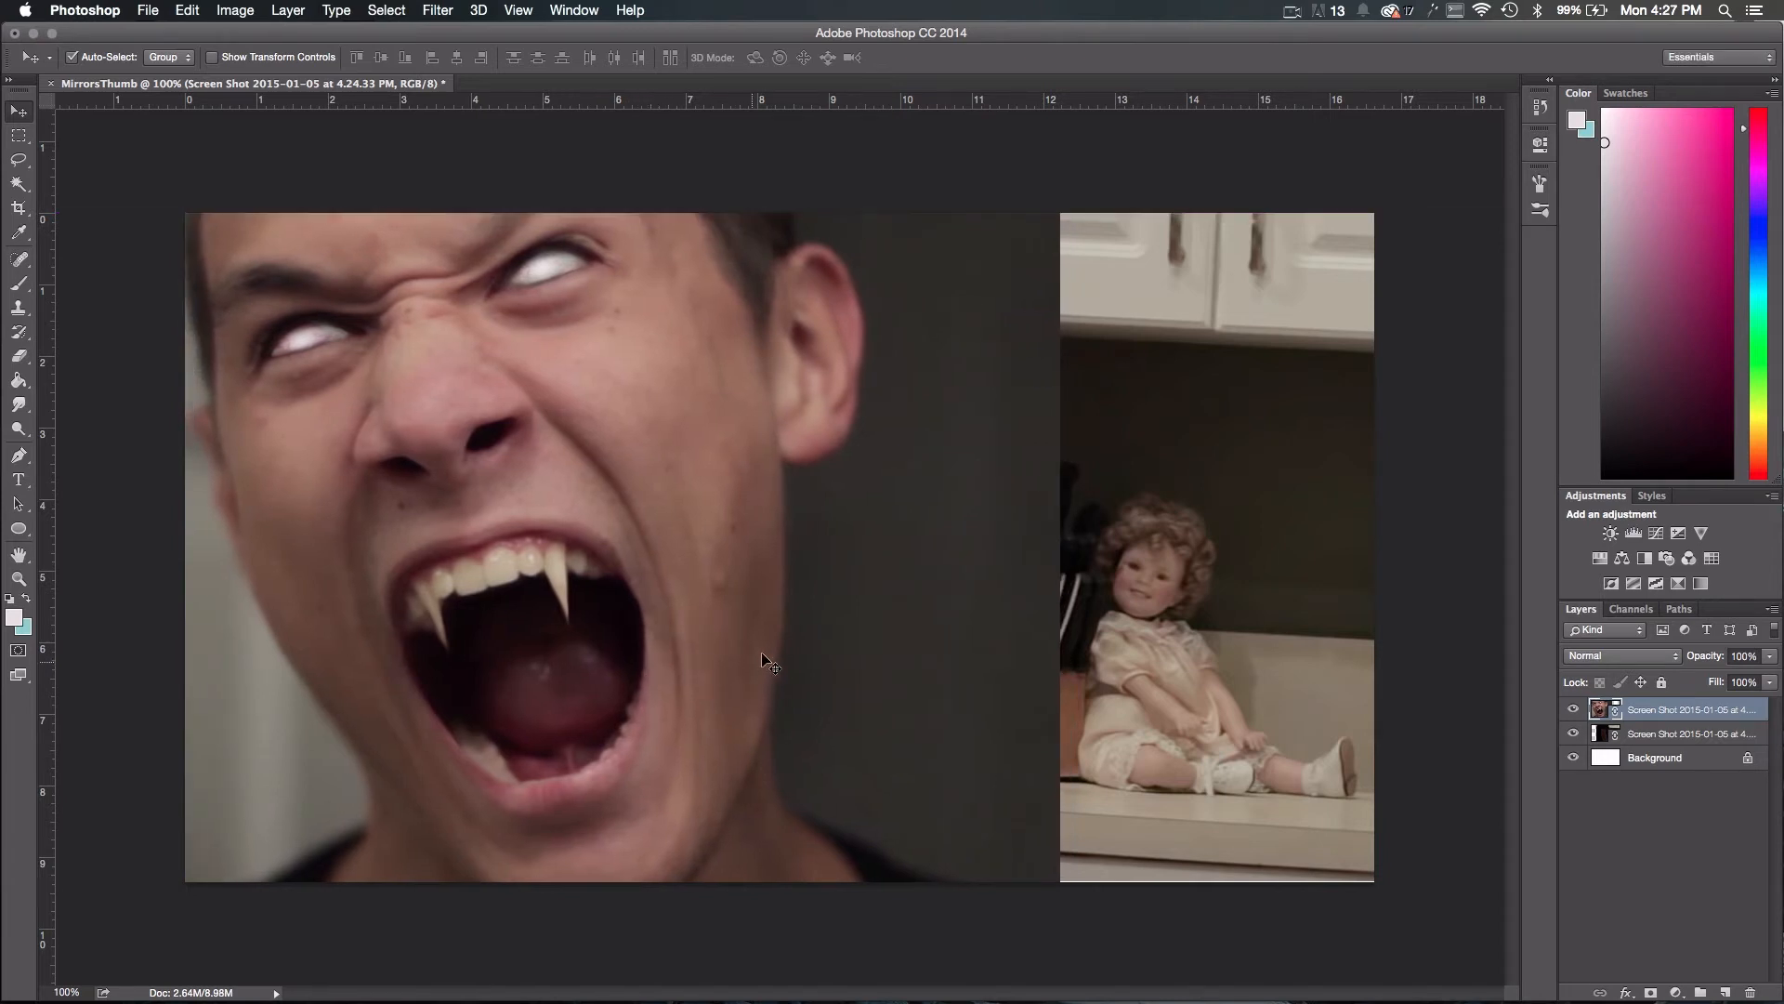
drag(1157, 576, 1216, 561)
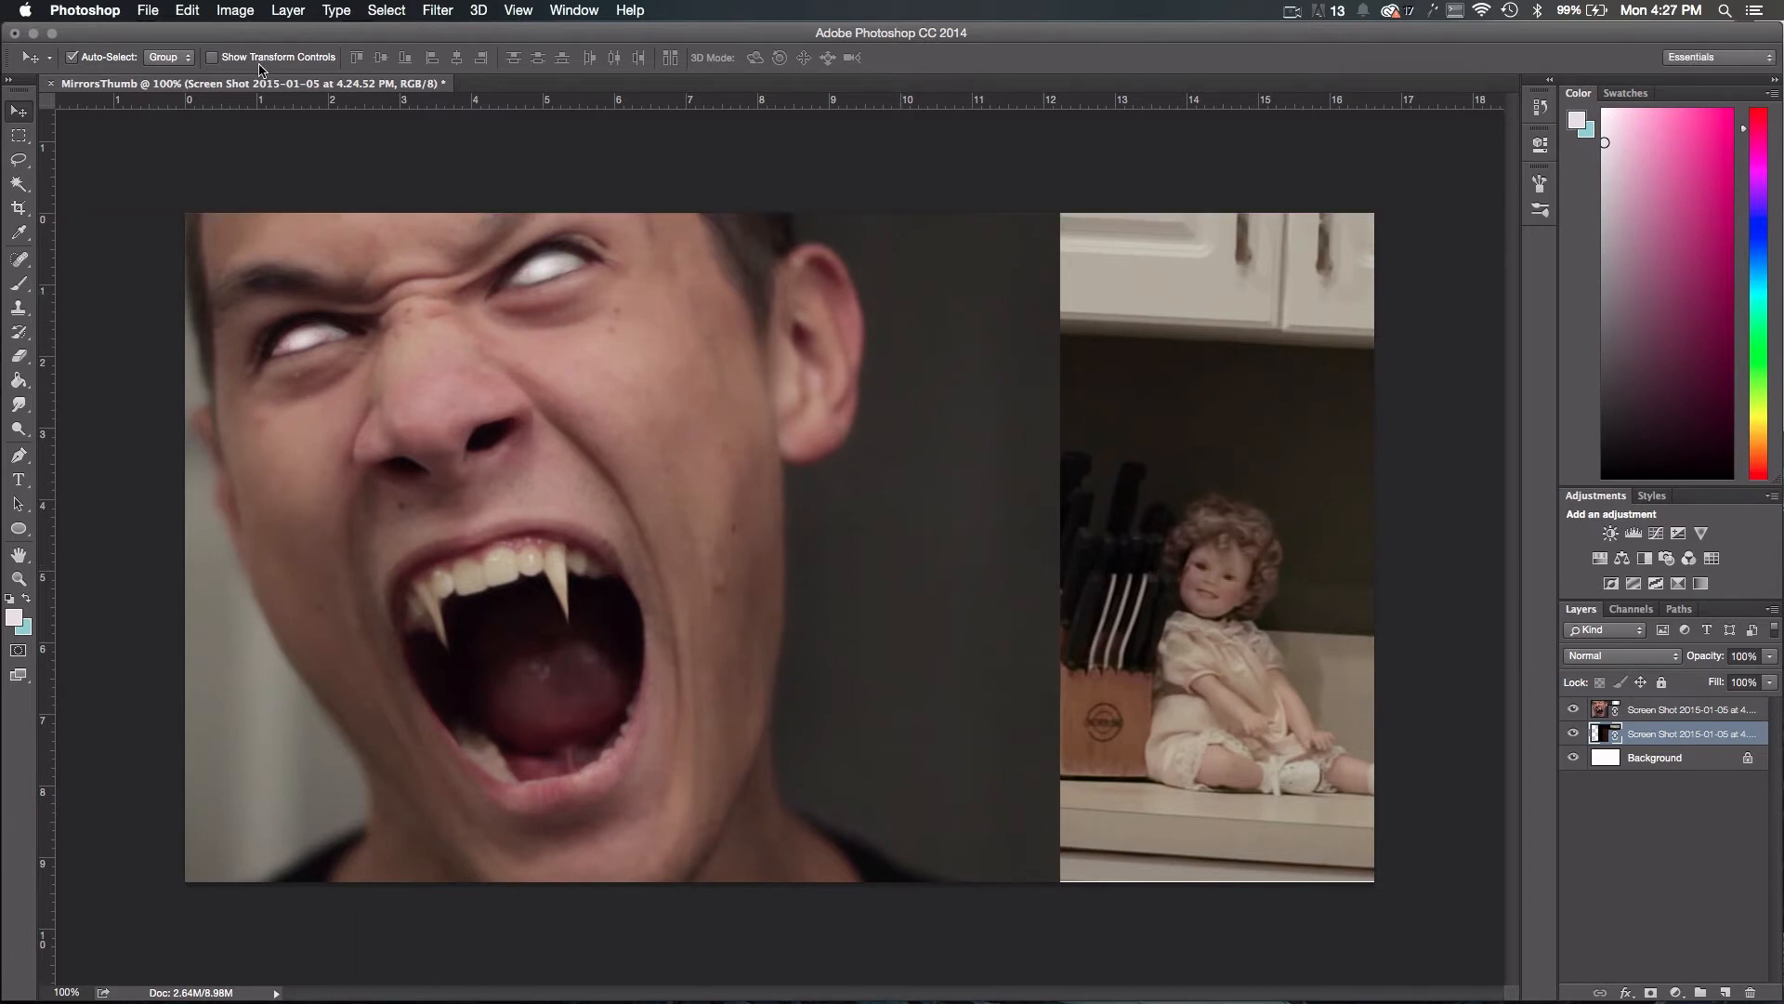
click(17, 187)
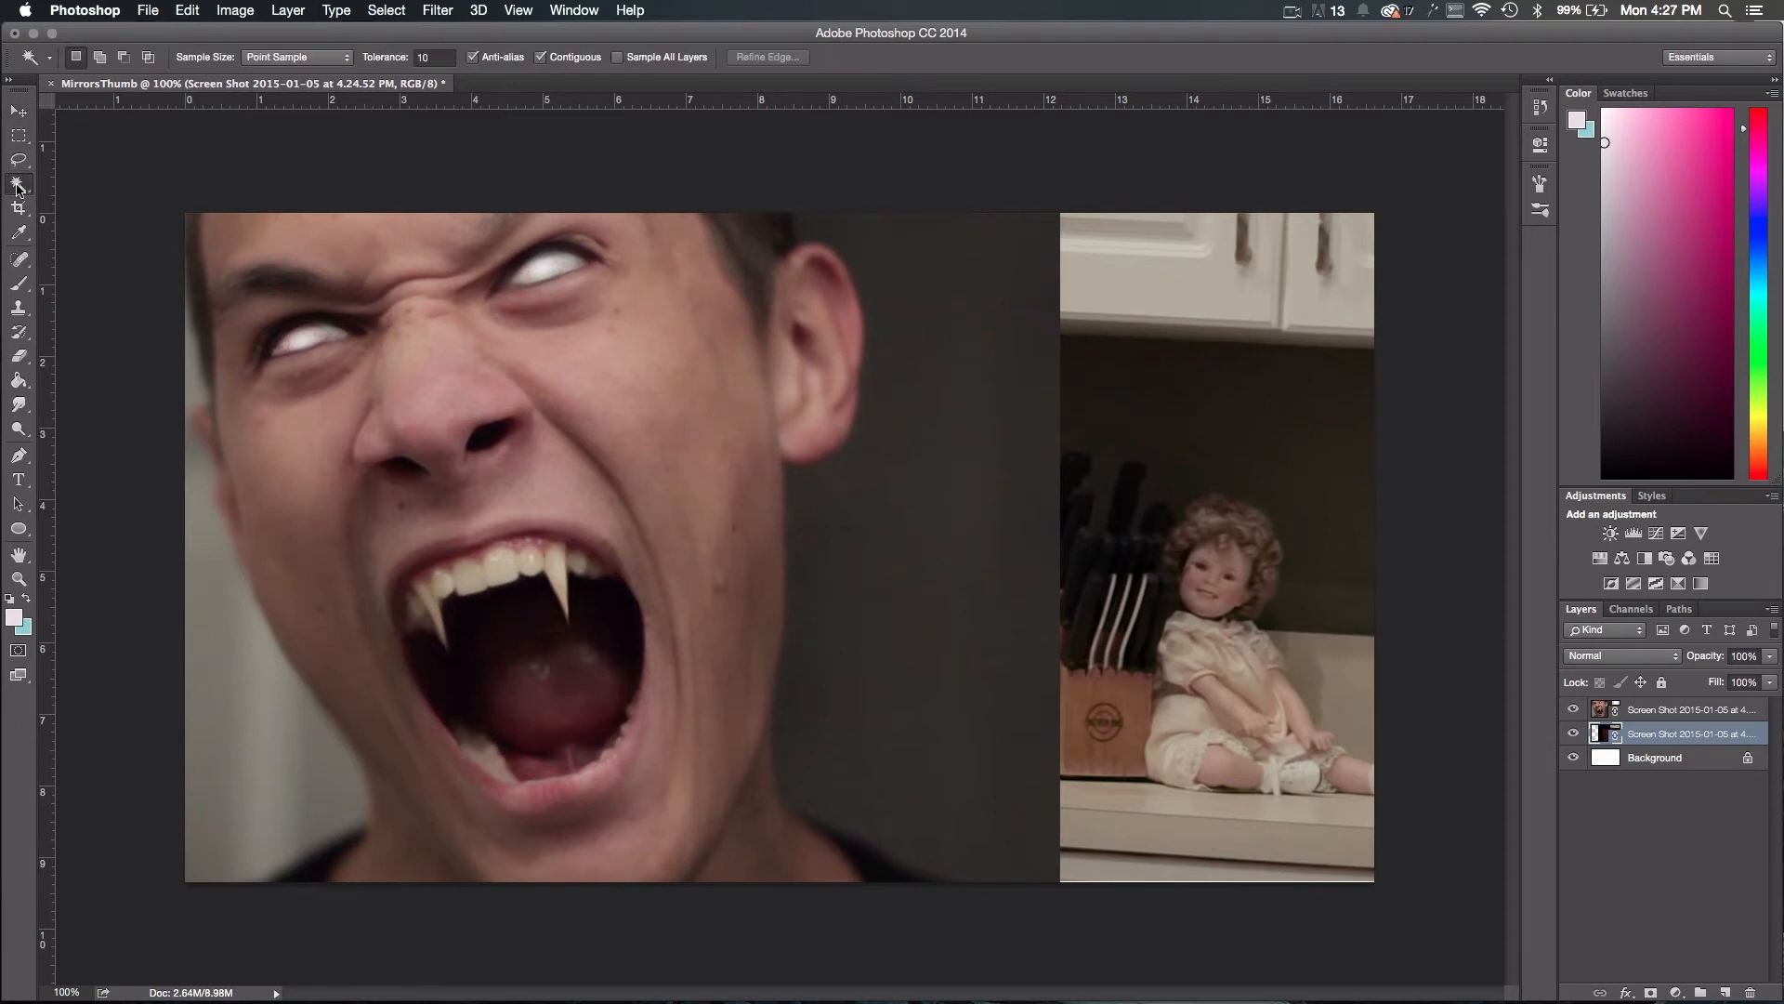
click(20, 136)
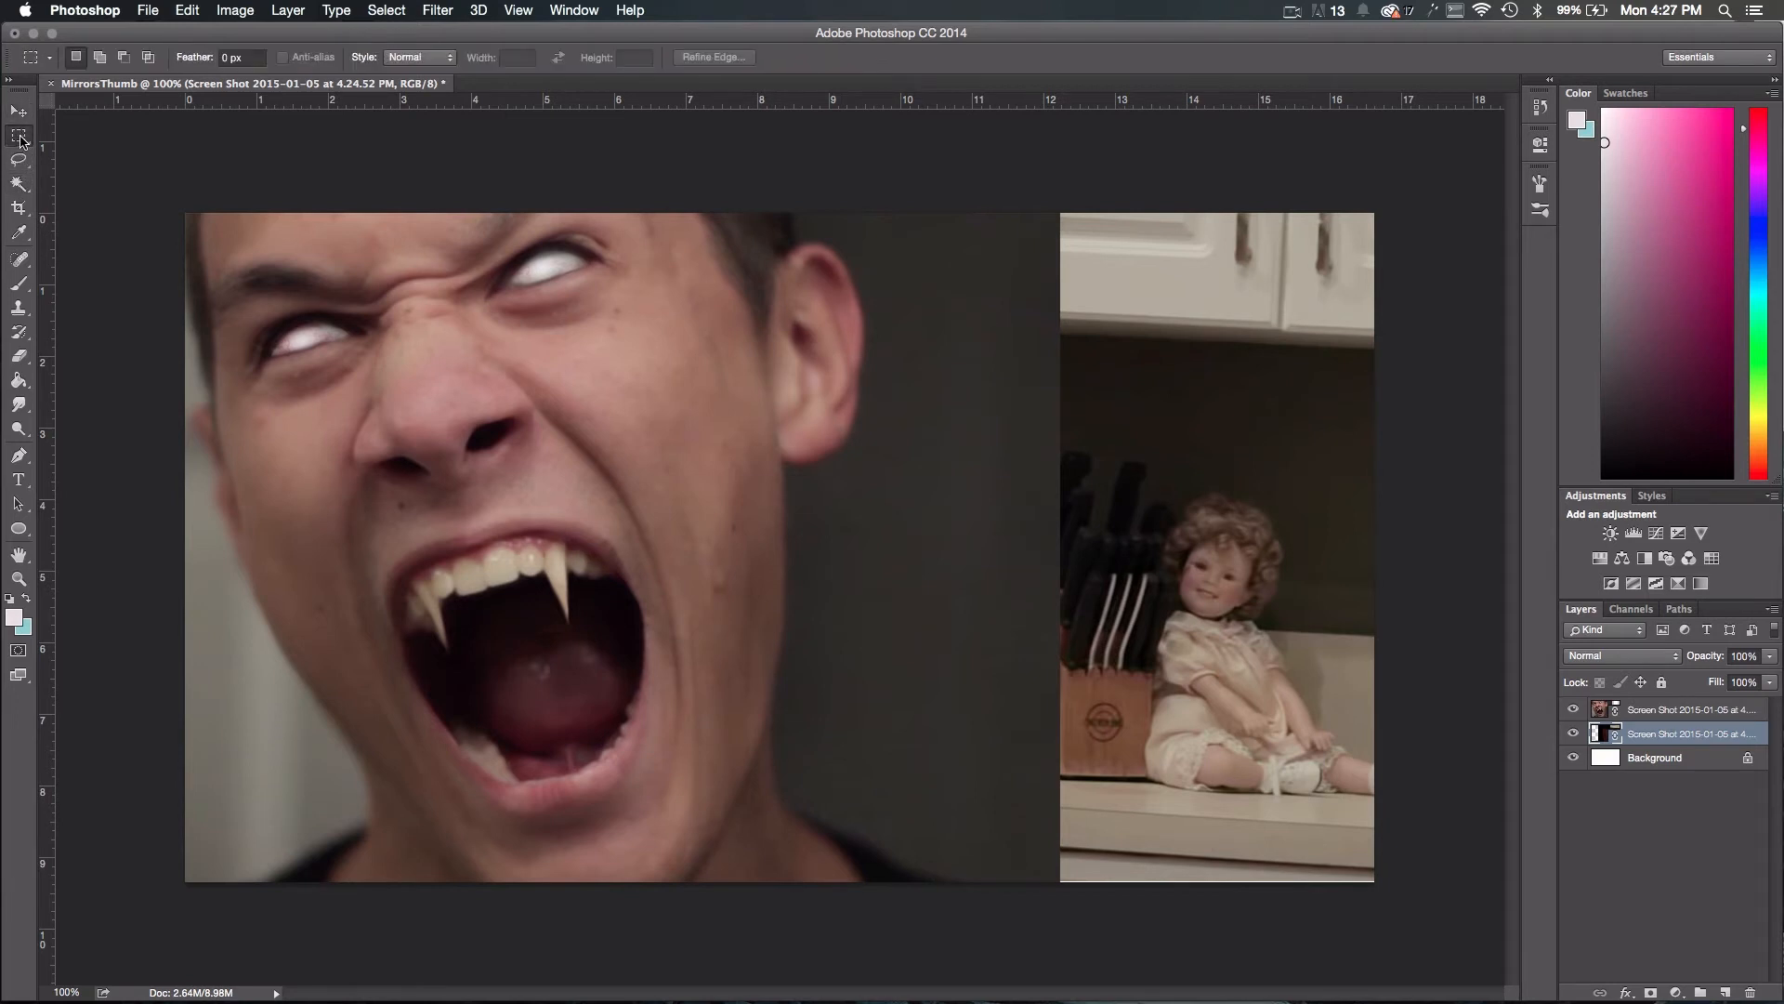
click(18, 184)
click(969, 445)
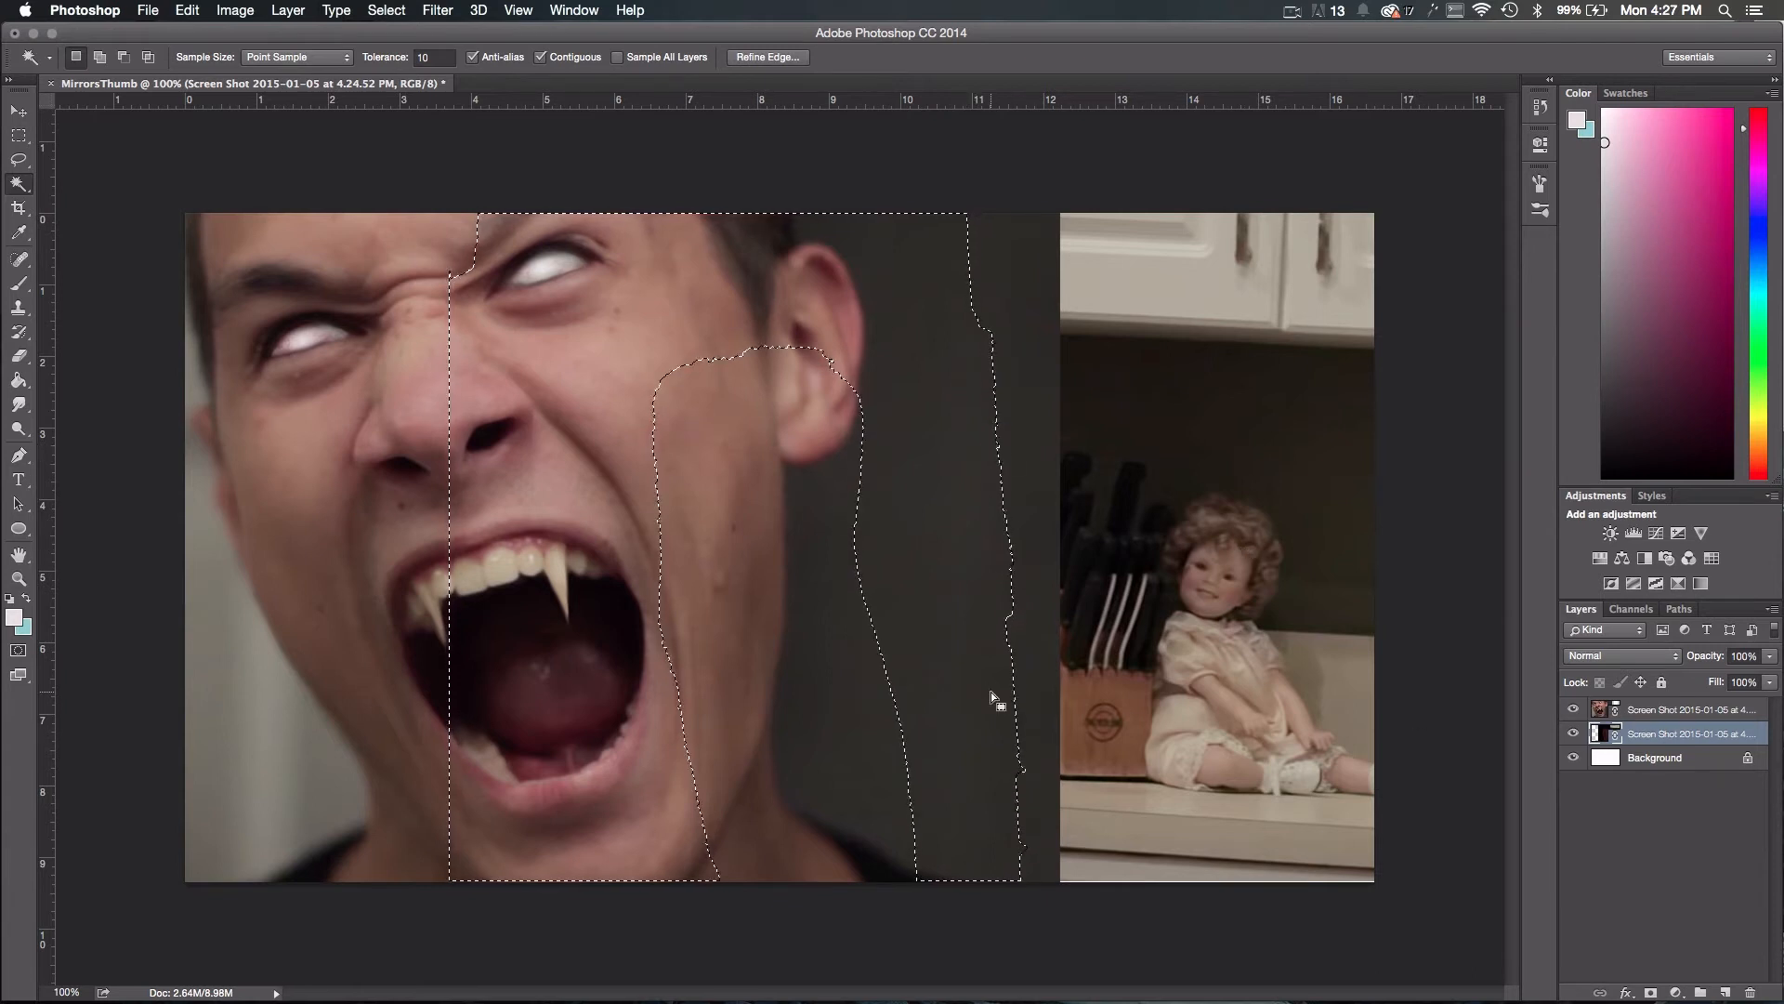
key(super+d)
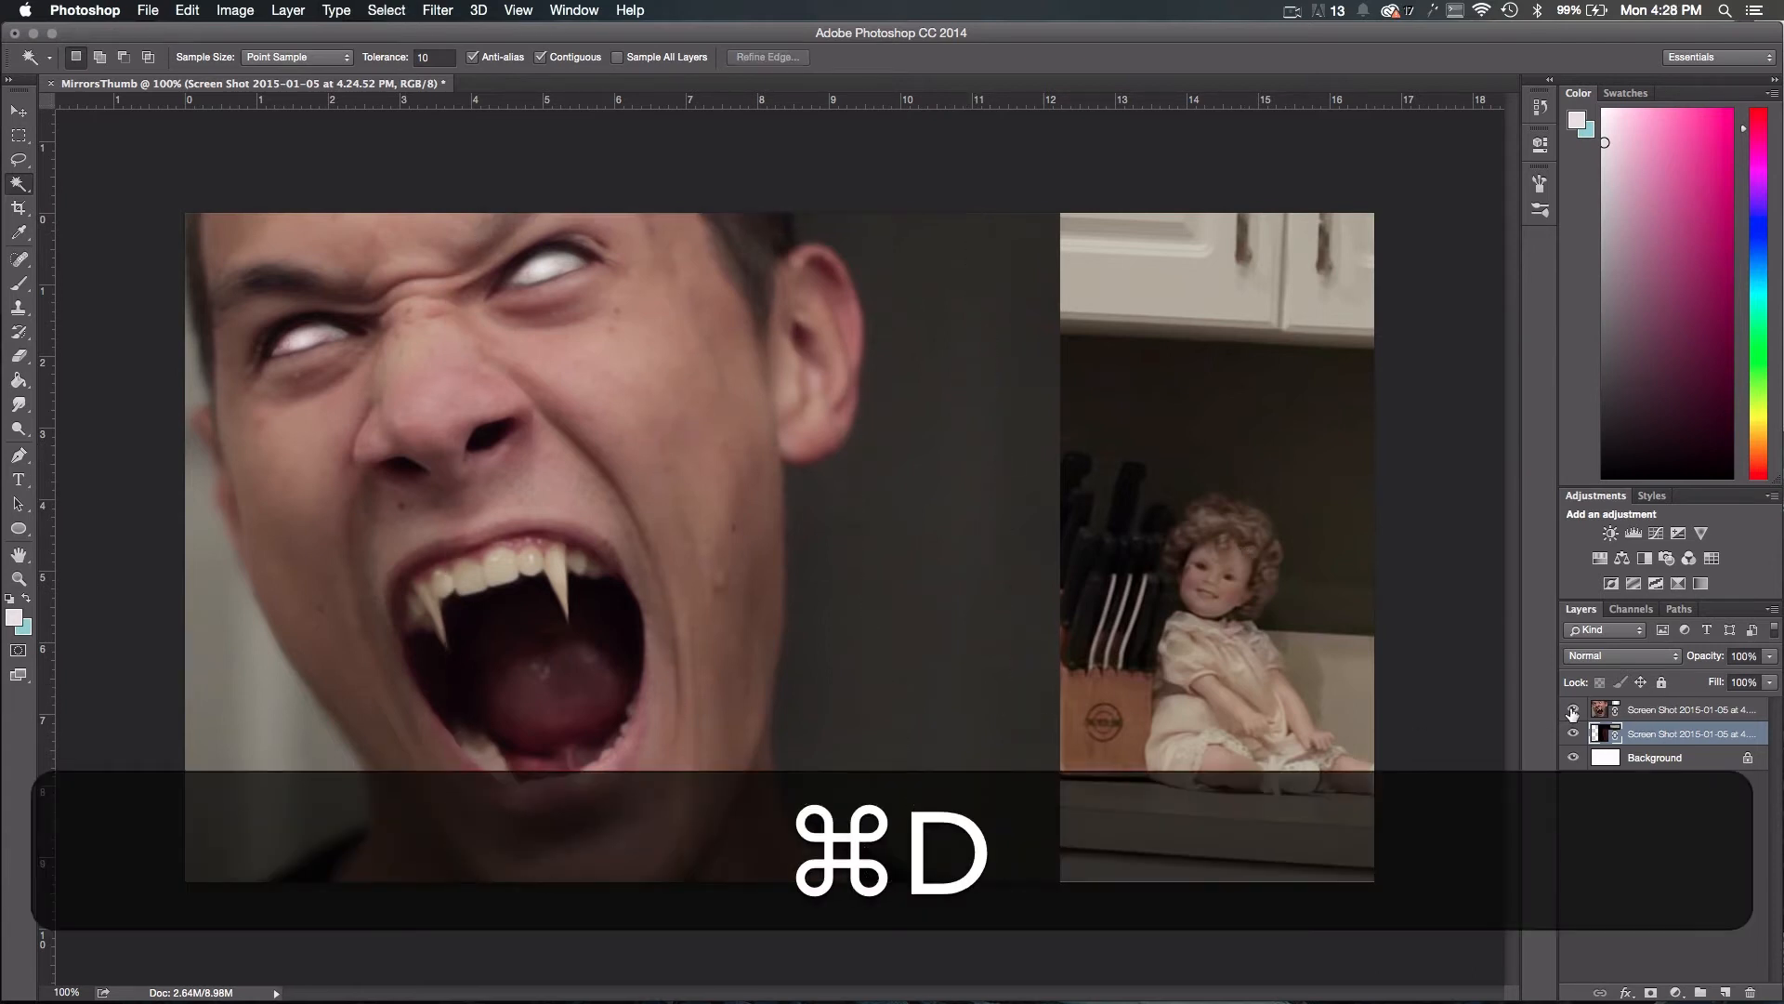
Step: Select the dark background beside the ear on the screaming-face layer with the Magic Wand and add the missed specks along the jaw with the Lasso
click(1633, 713)
click(943, 467)
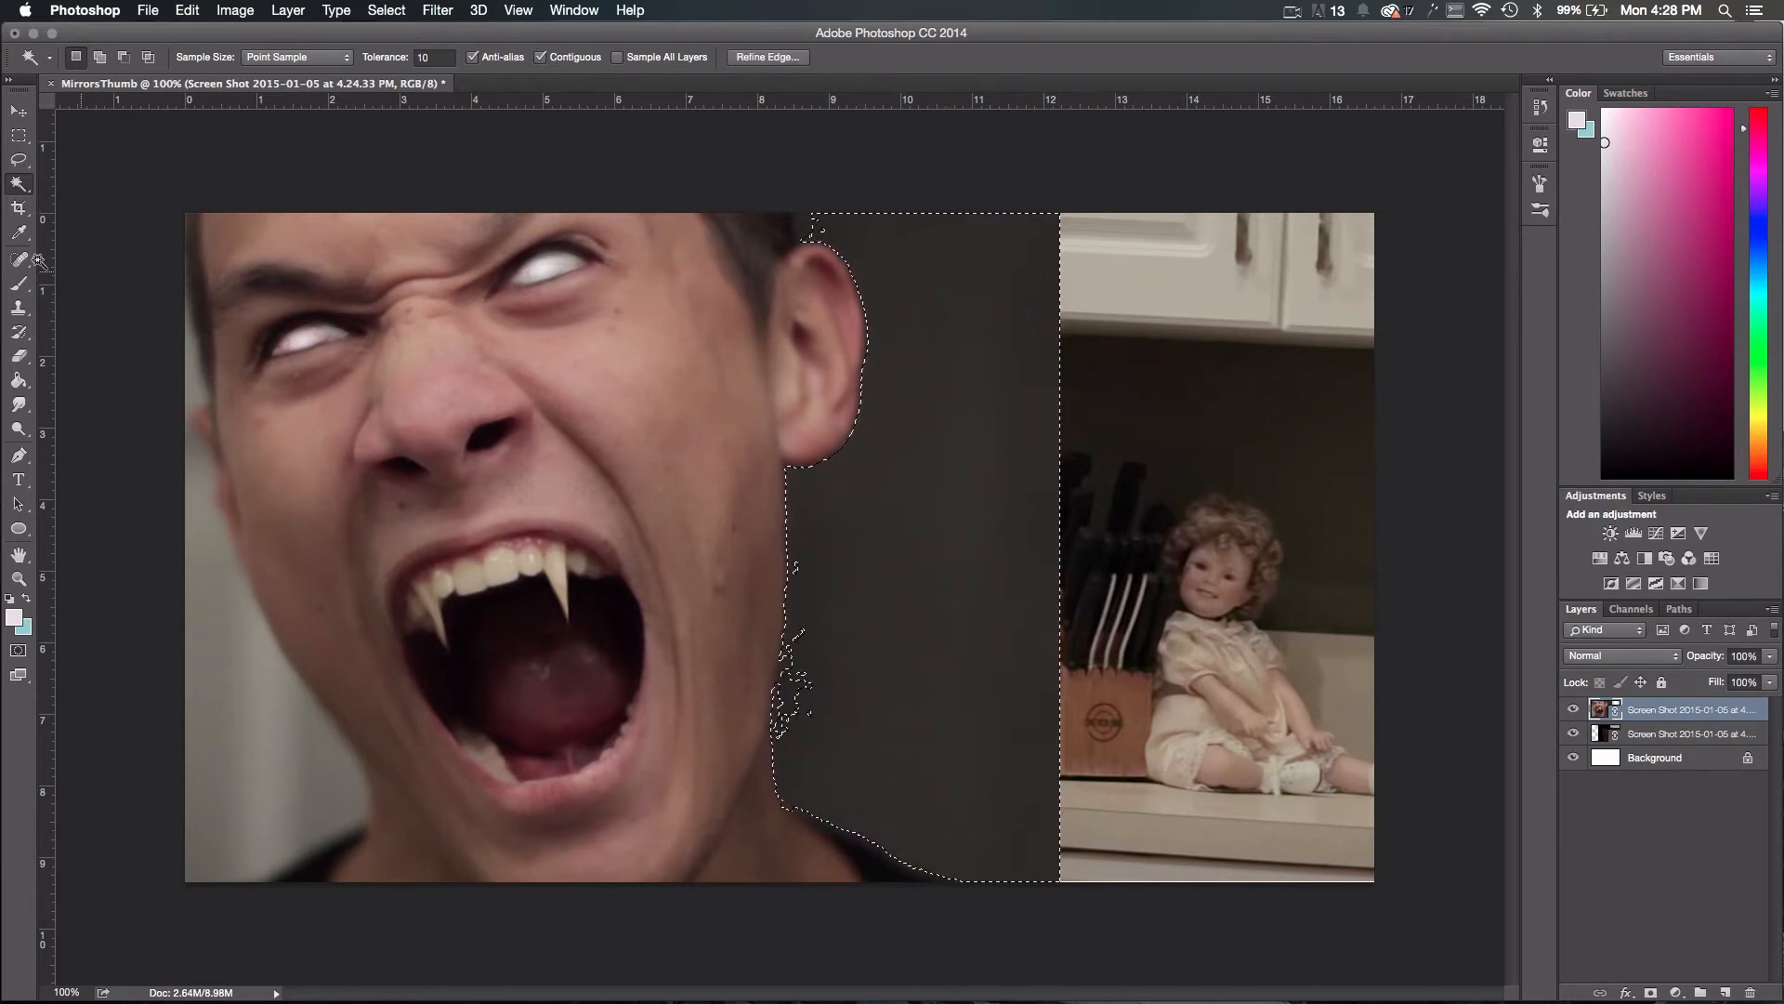
click(19, 136)
drag(883, 551, 797, 745)
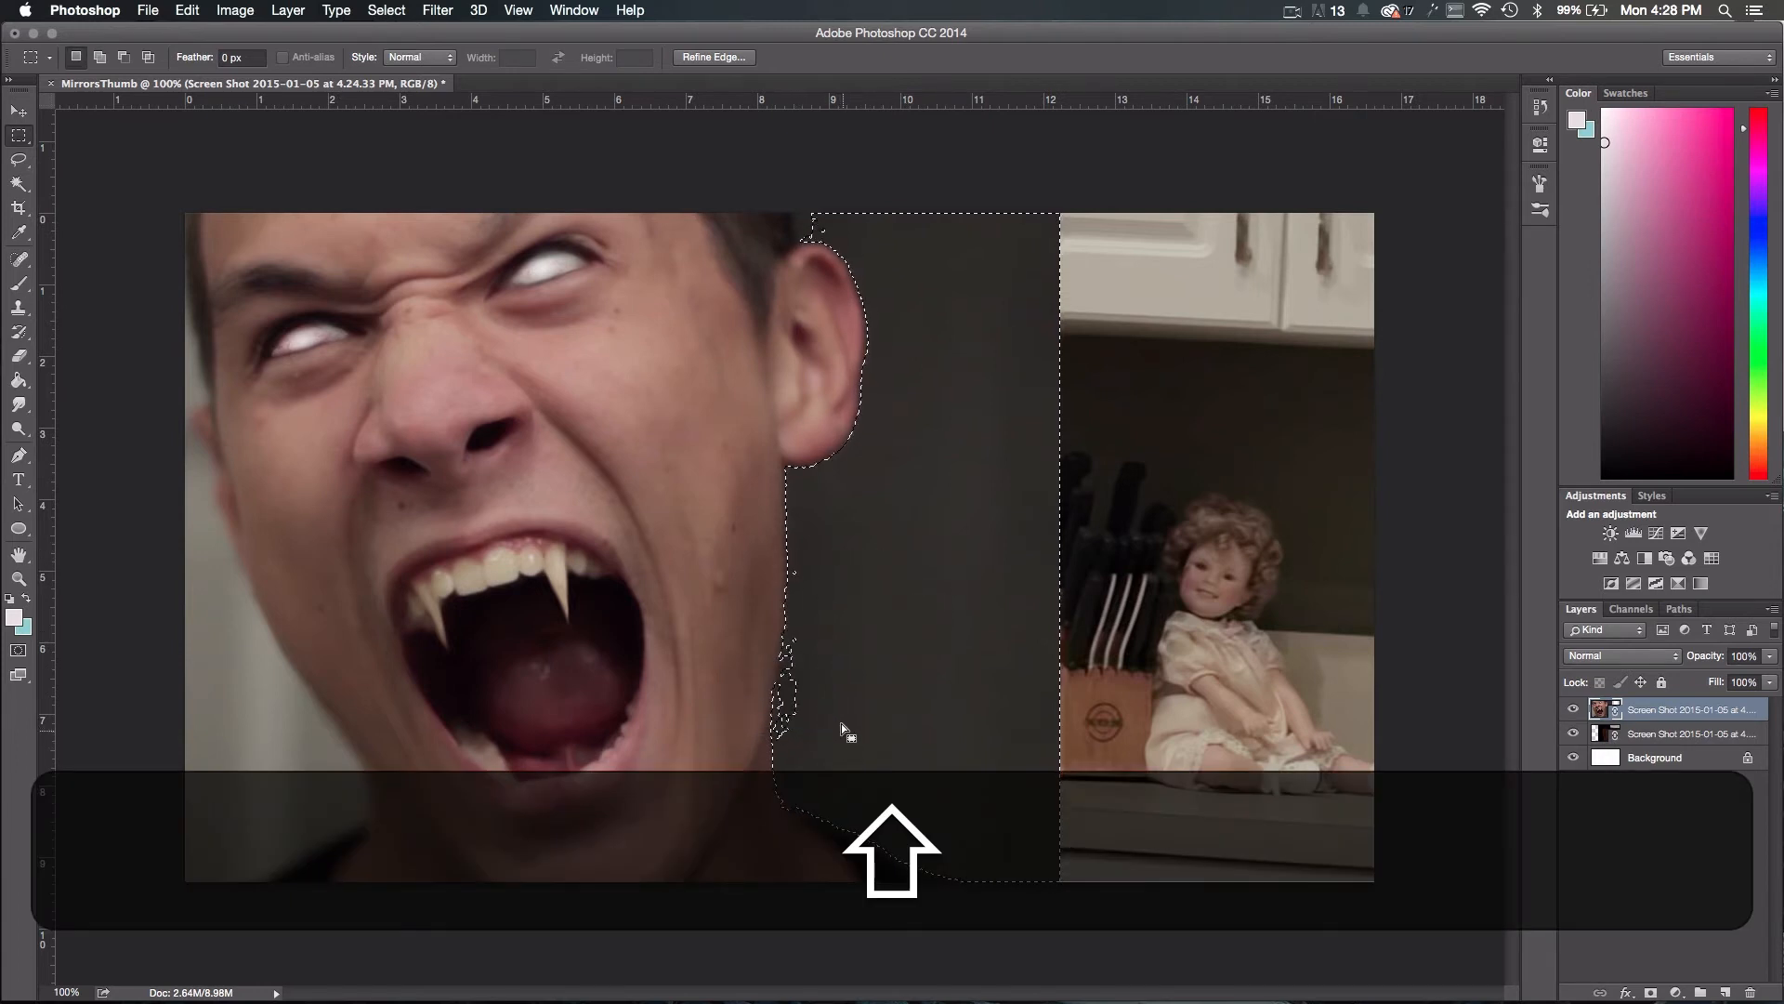
click(29, 160)
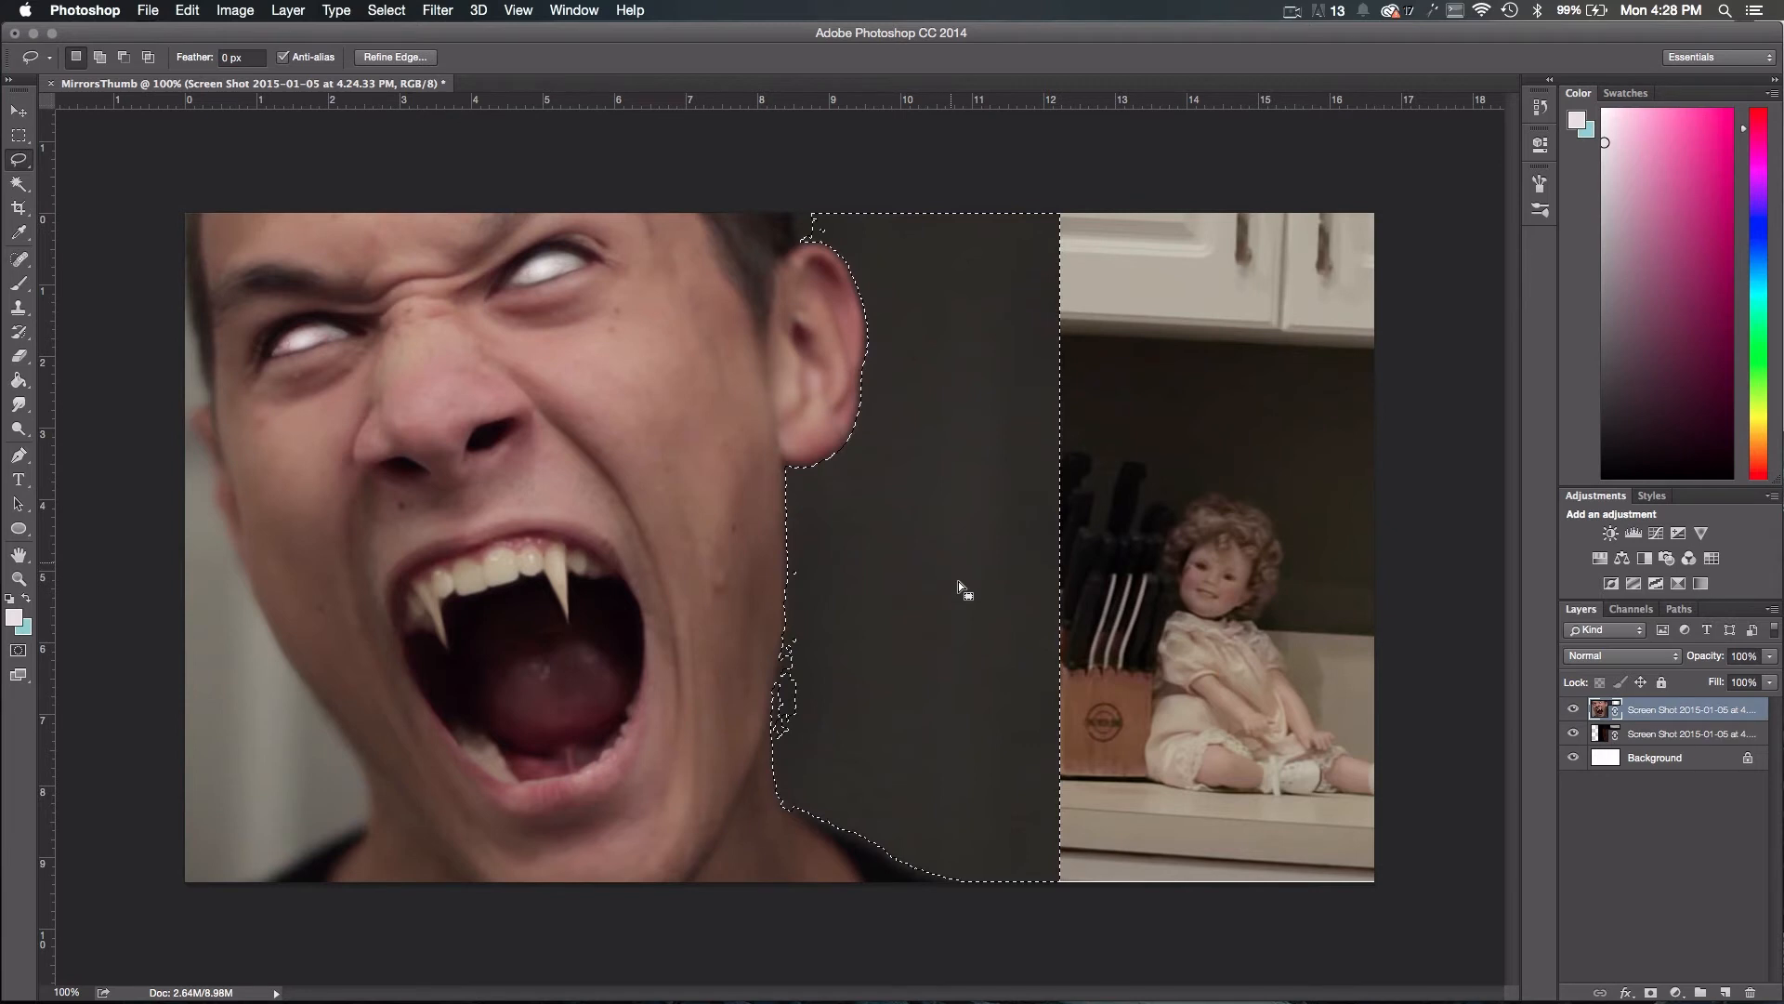
mouse_move(840, 560)
mouse_down()
mouse_move(787, 612)
mouse_move(777, 734)
mouse_move(799, 752)
mouse_move(897, 706)
mouse_up()
Step: Rasterize the screaming-face layer, delete the selected dark background from it and deselect
key(BackSpace)
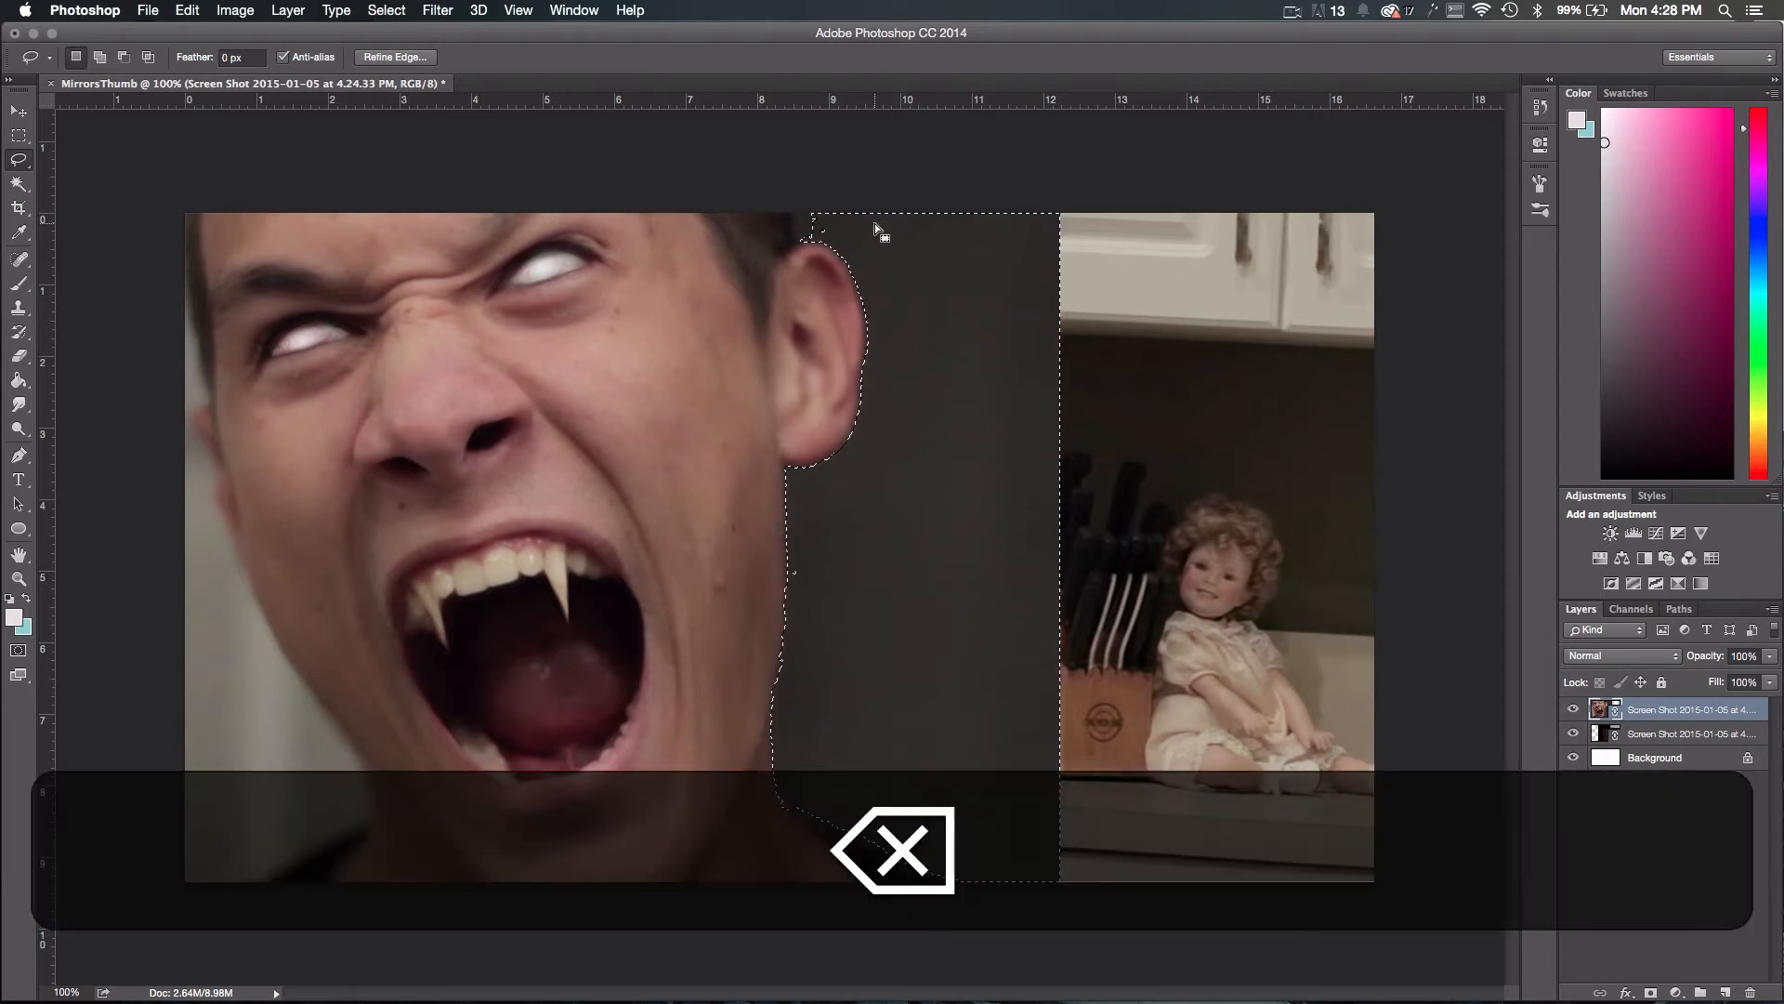
click(1013, 346)
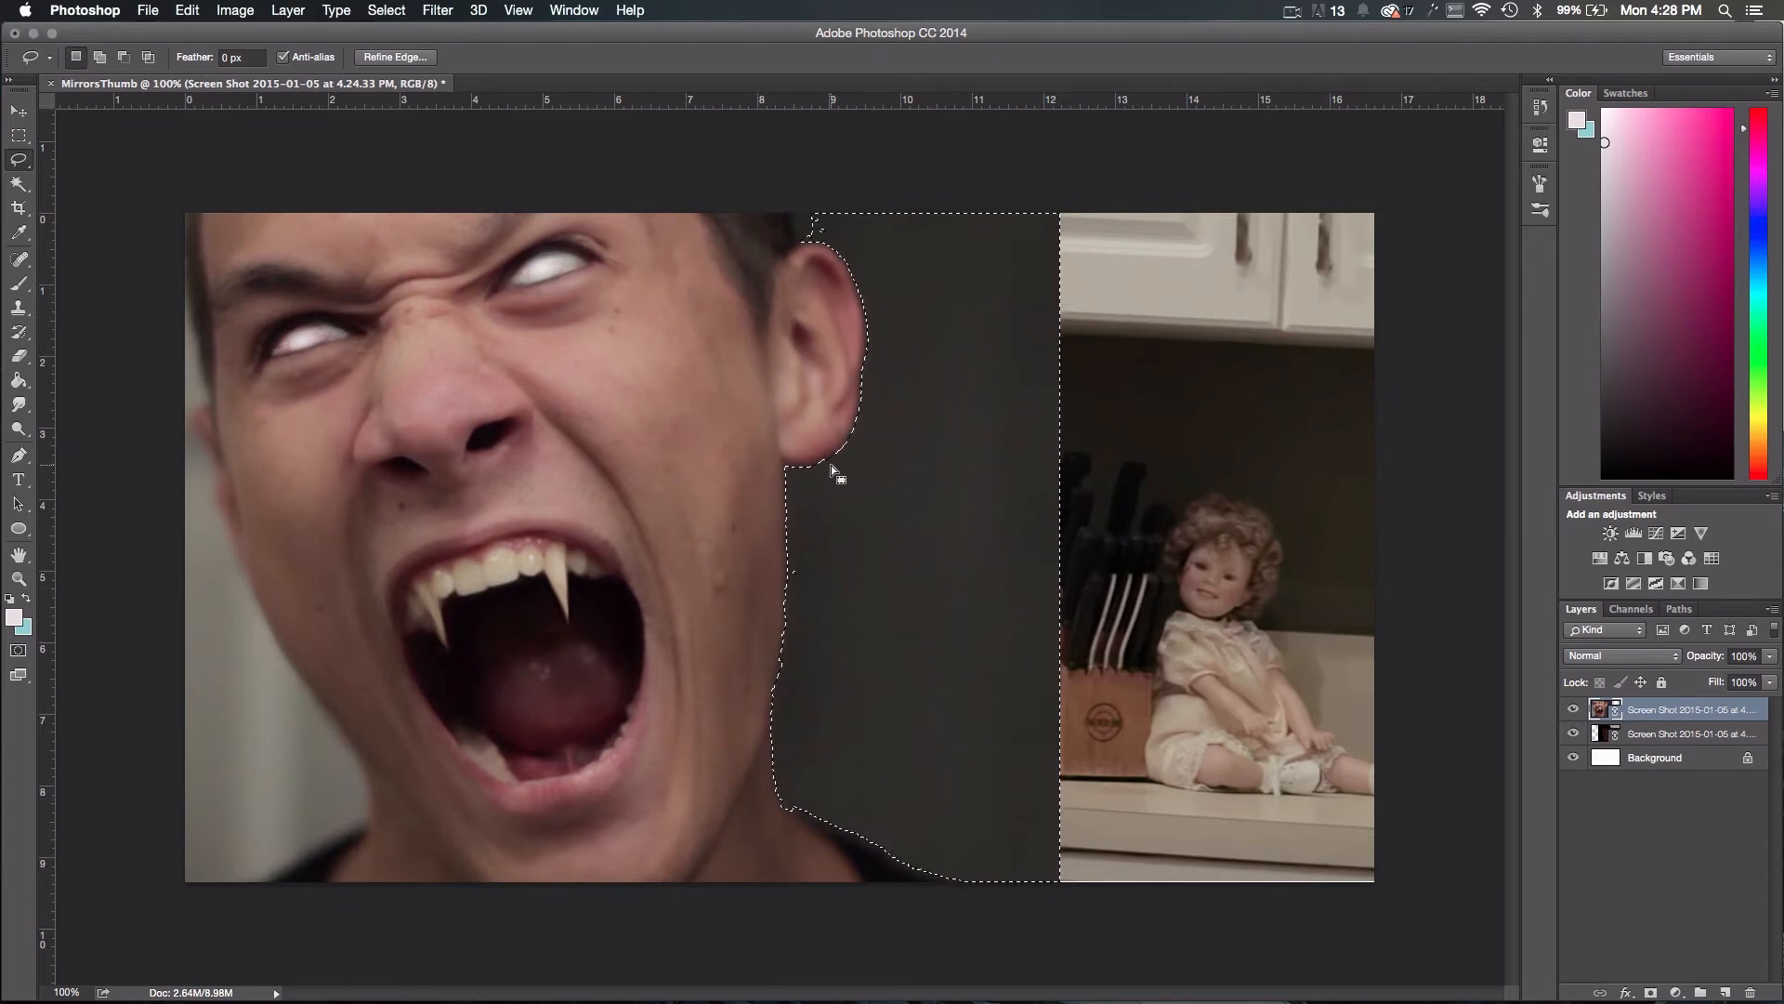
right_click(1680, 718)
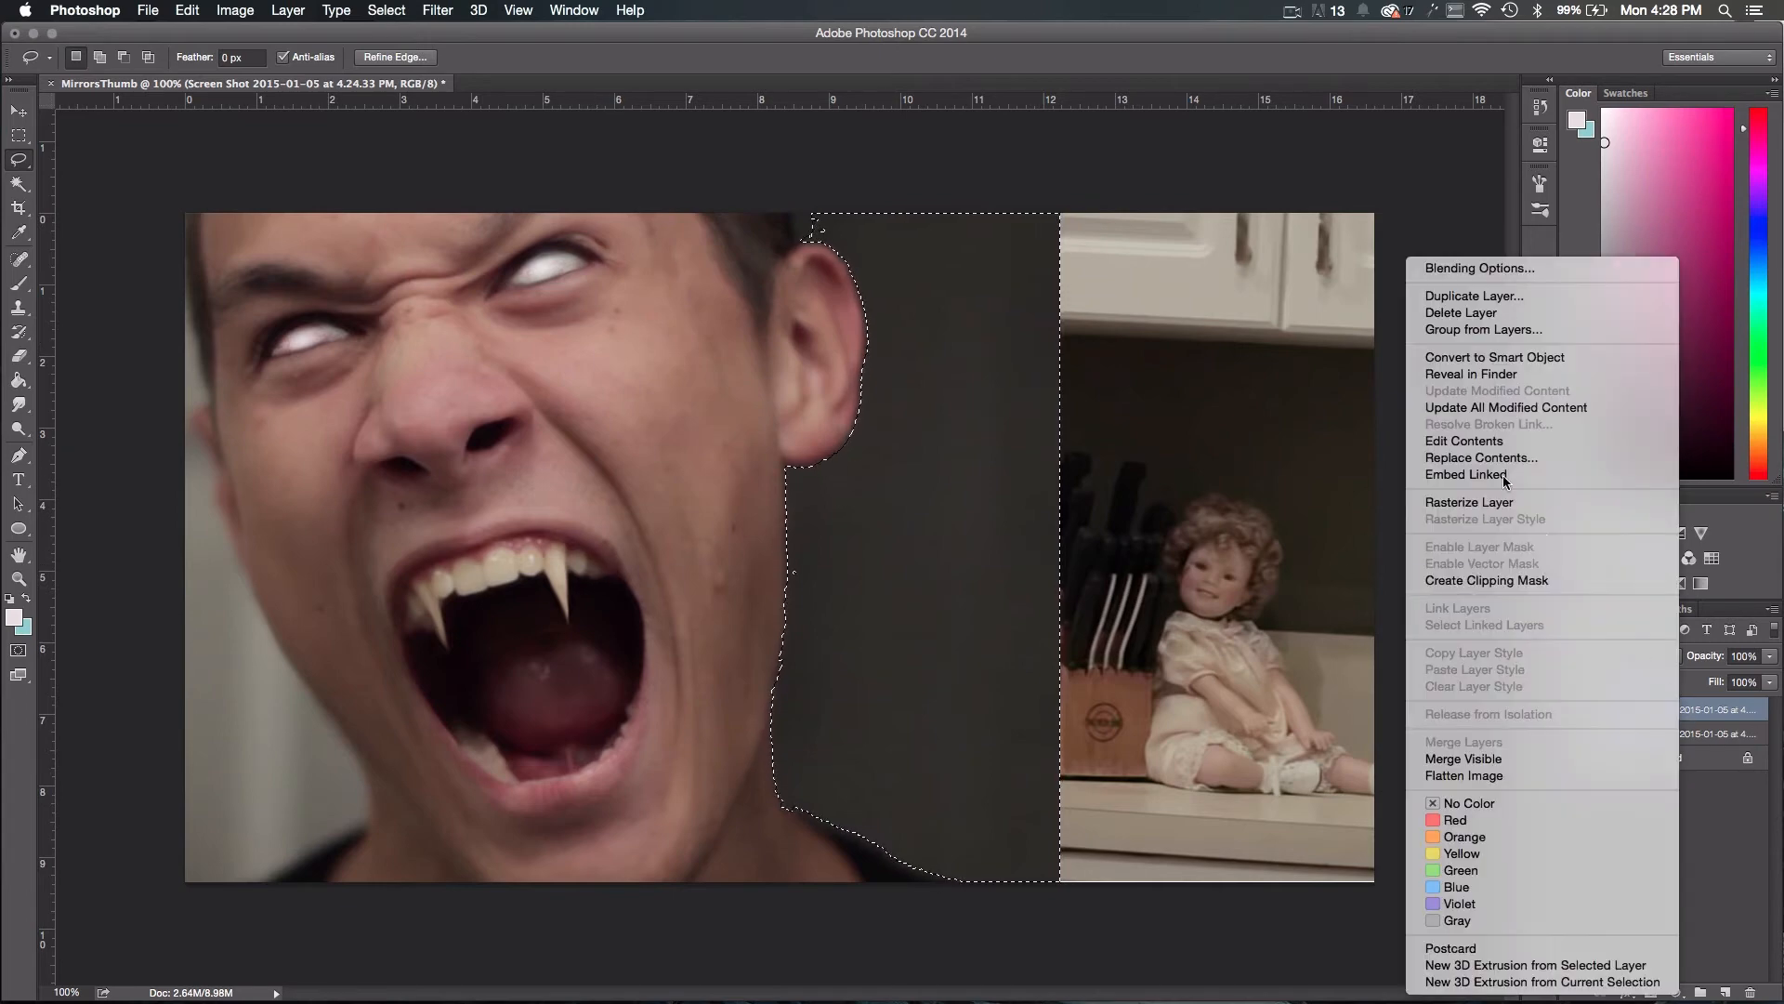
click(1747, 716)
right_click(1721, 715)
click(1515, 503)
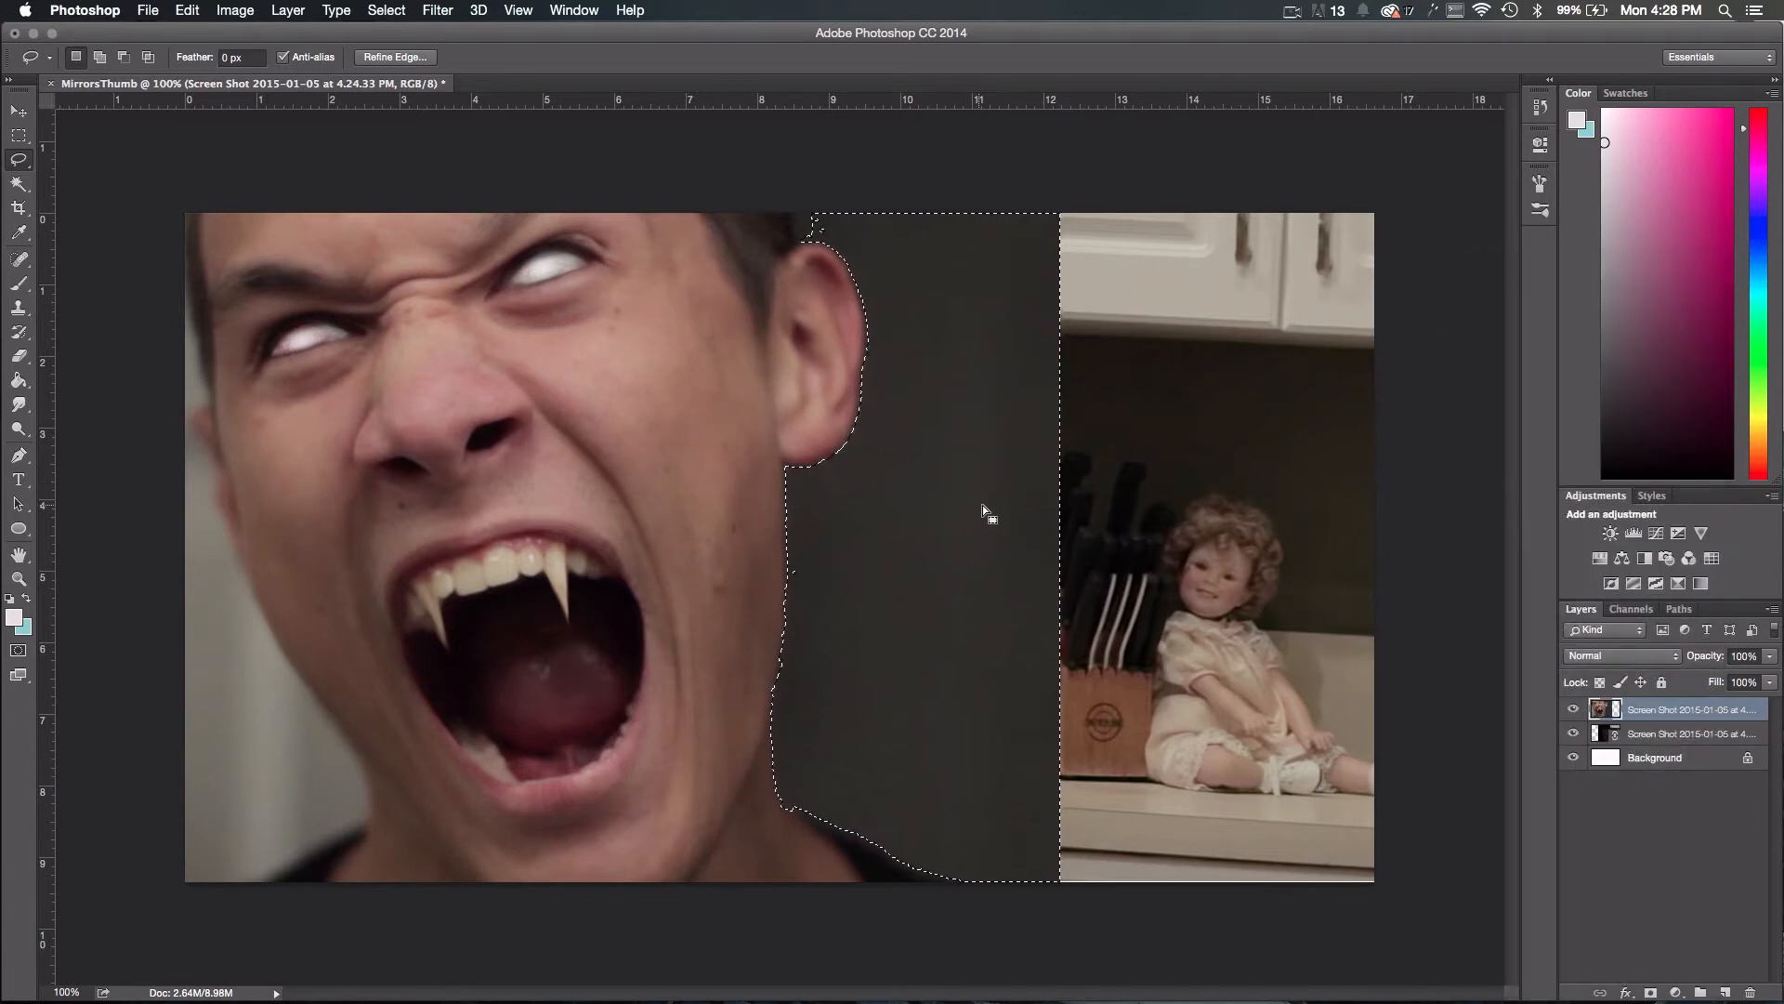
key(BackSpace)
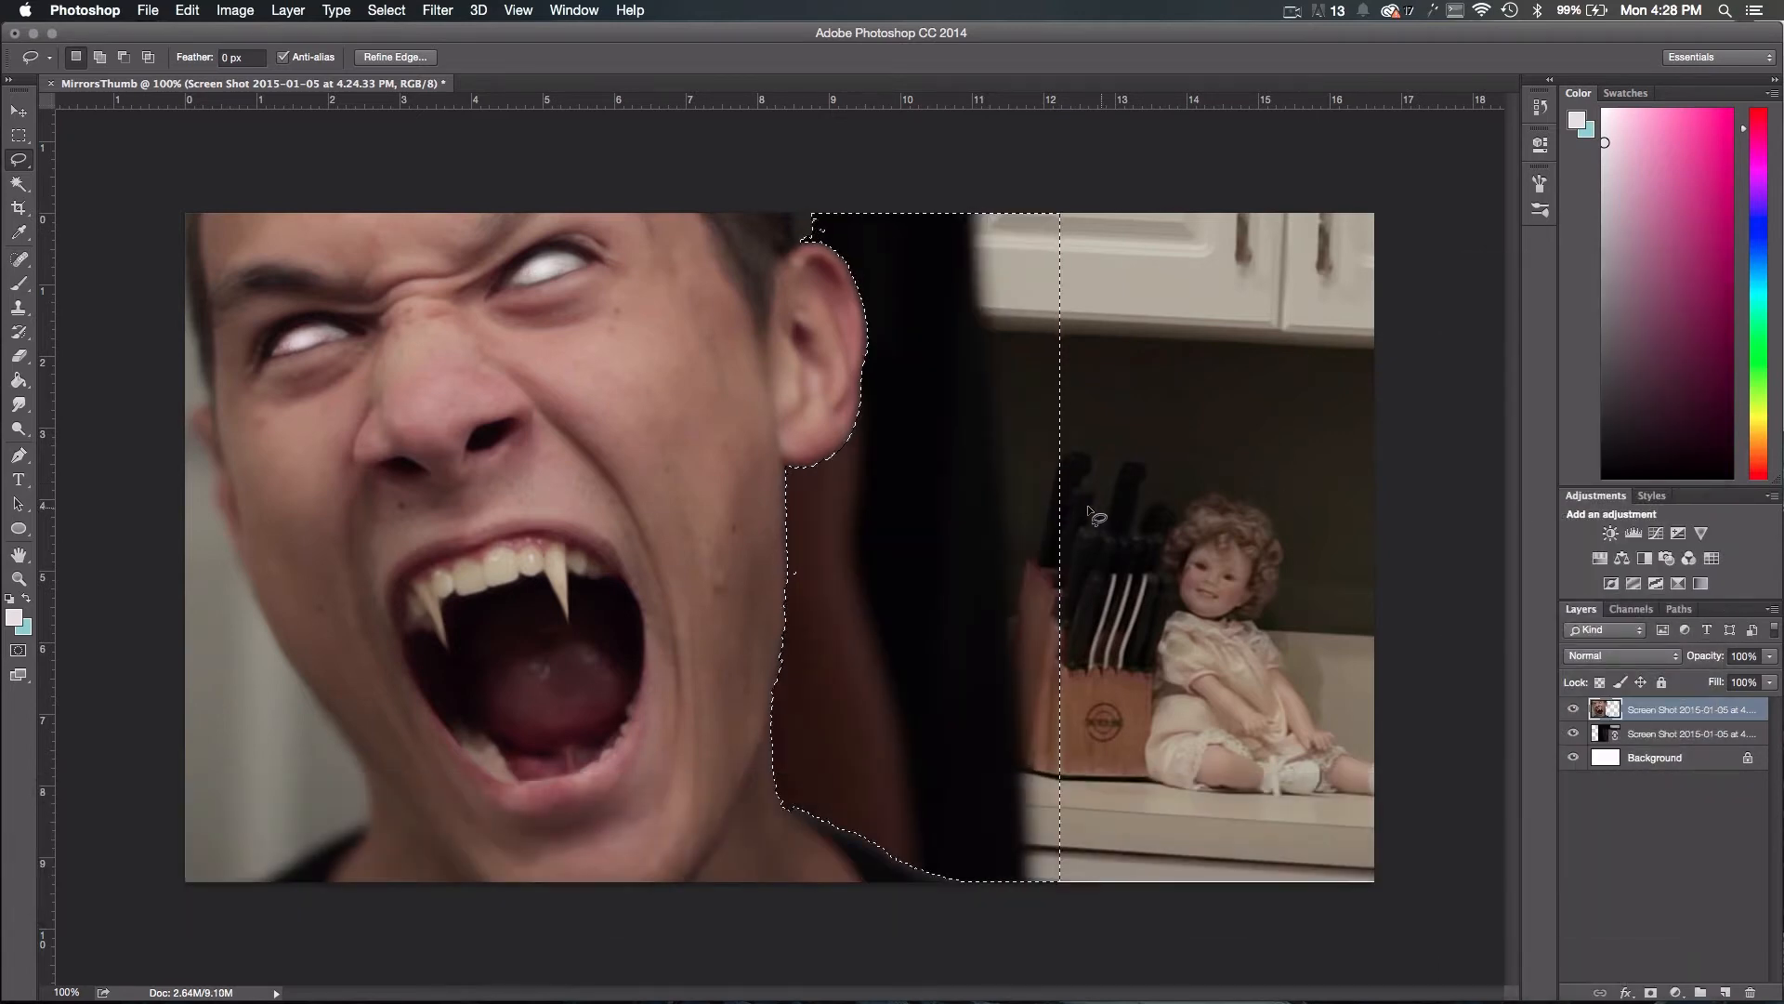
key(super+d)
click(25, 381)
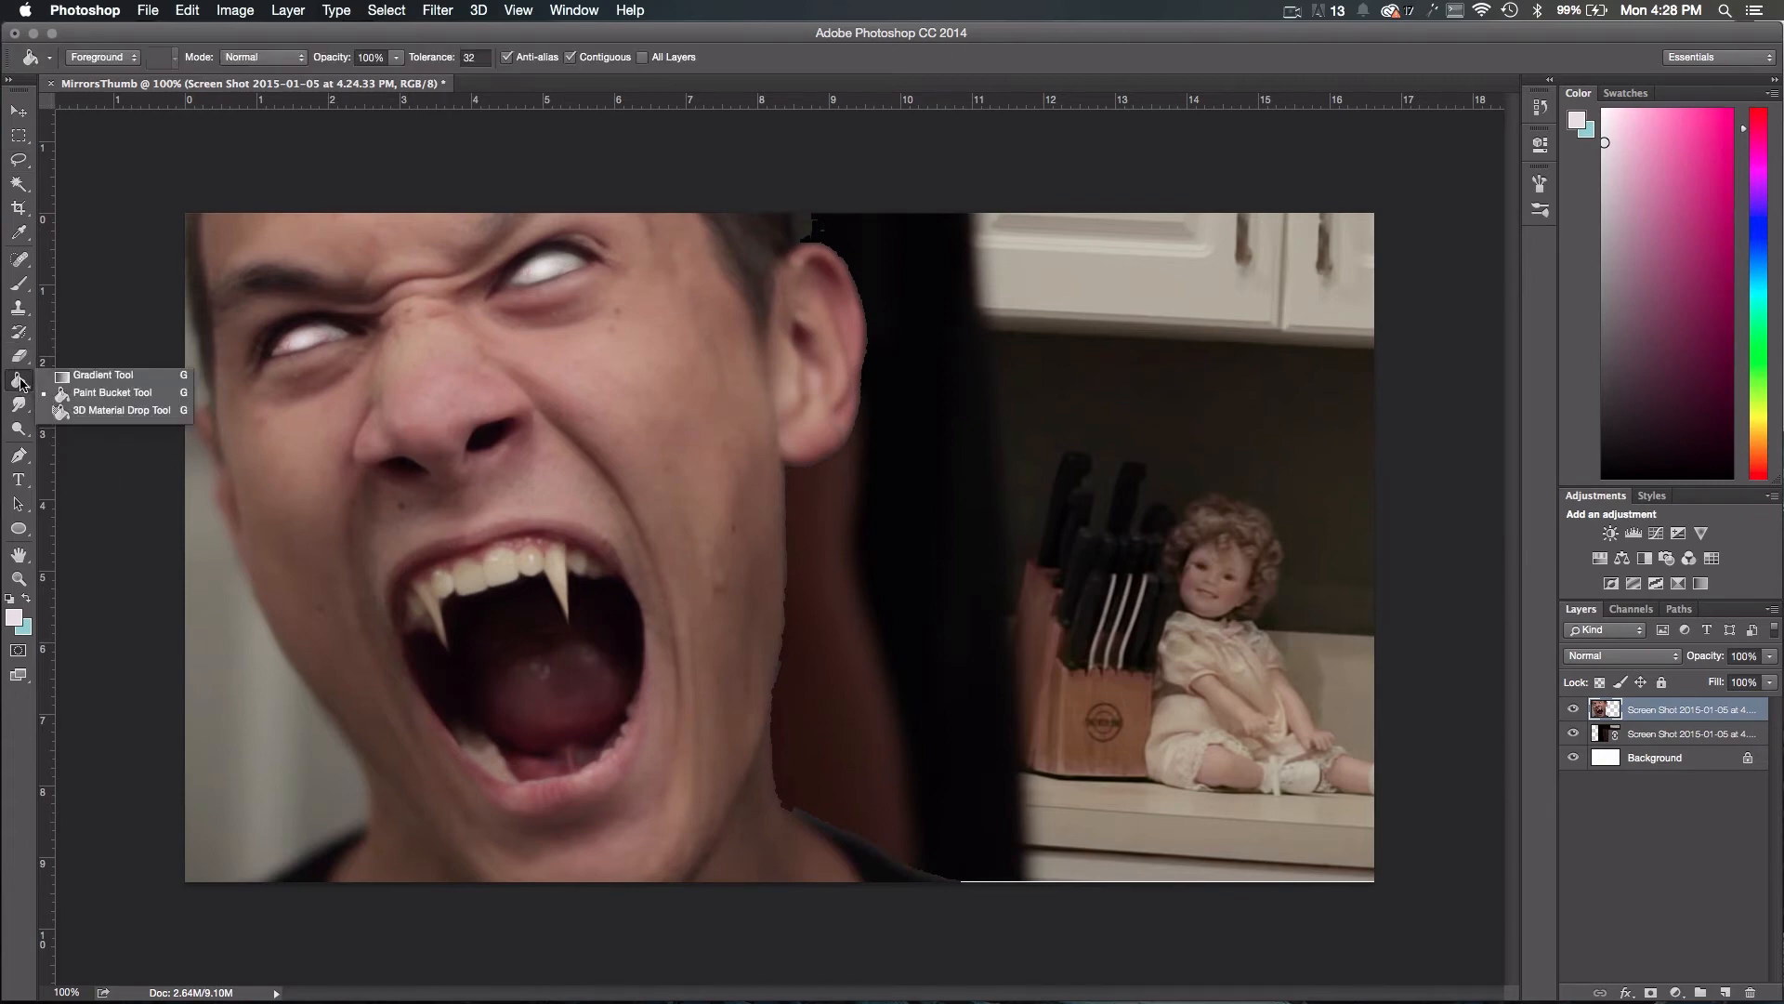
click(22, 382)
click(20, 381)
click(20, 381)
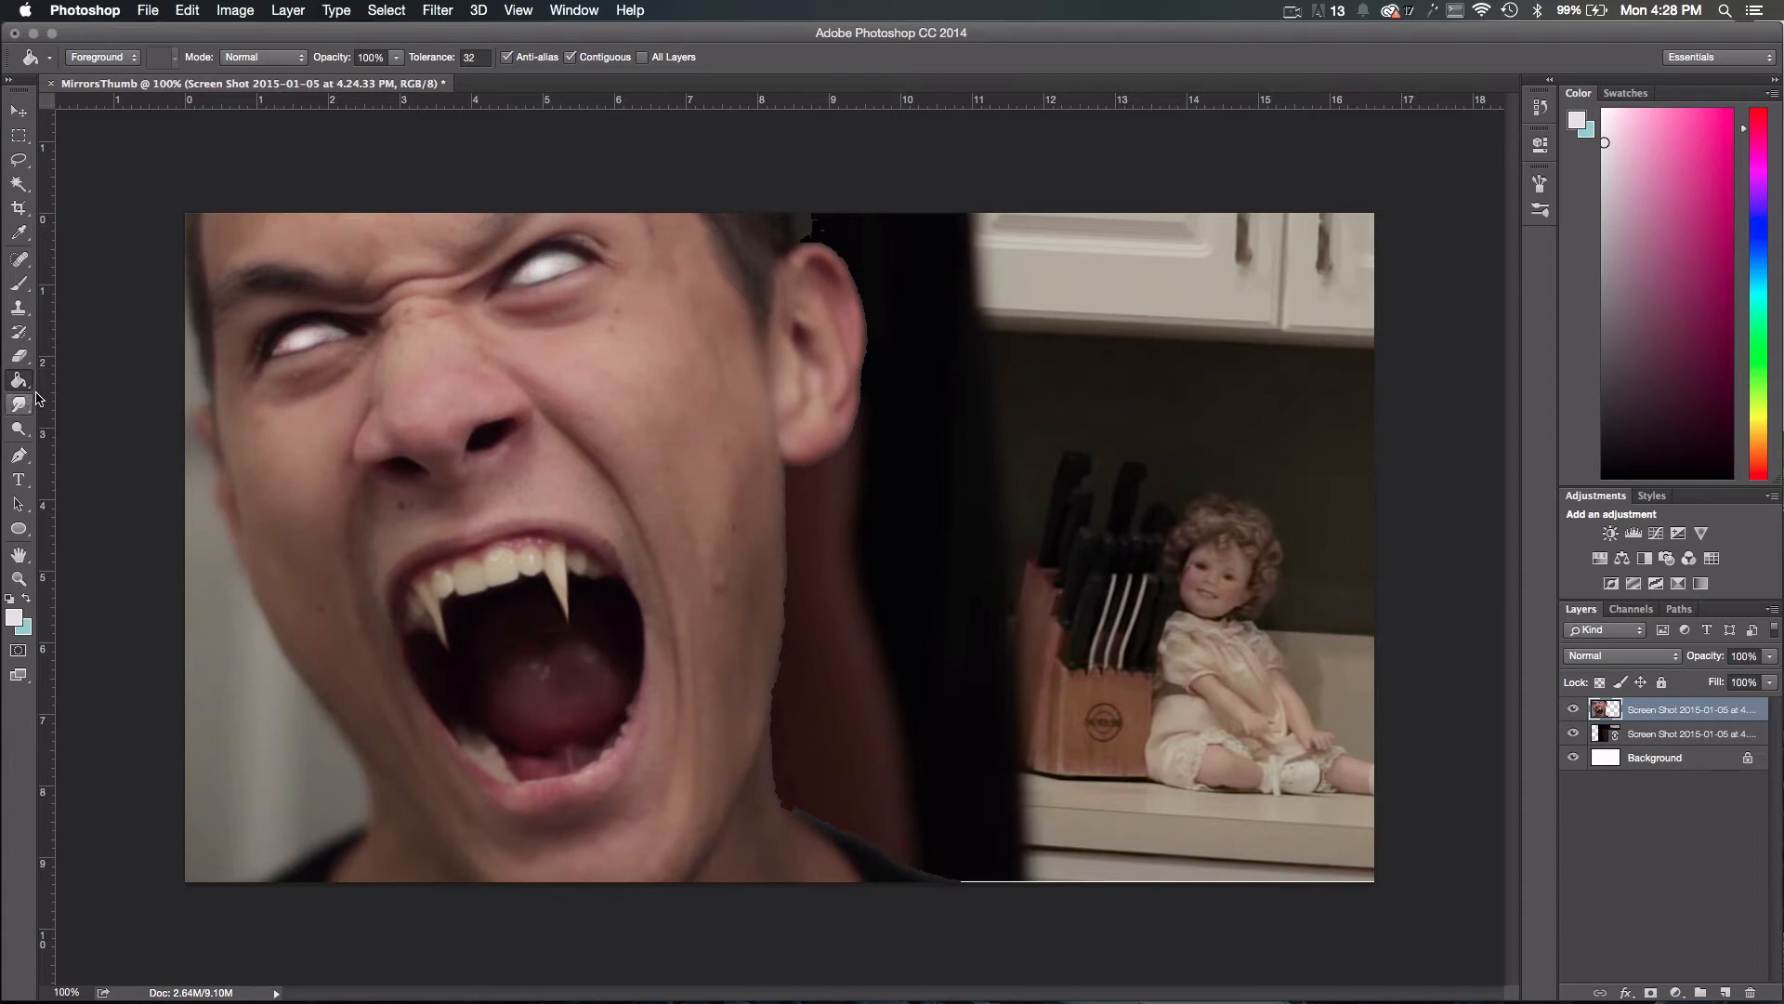
click(21, 381)
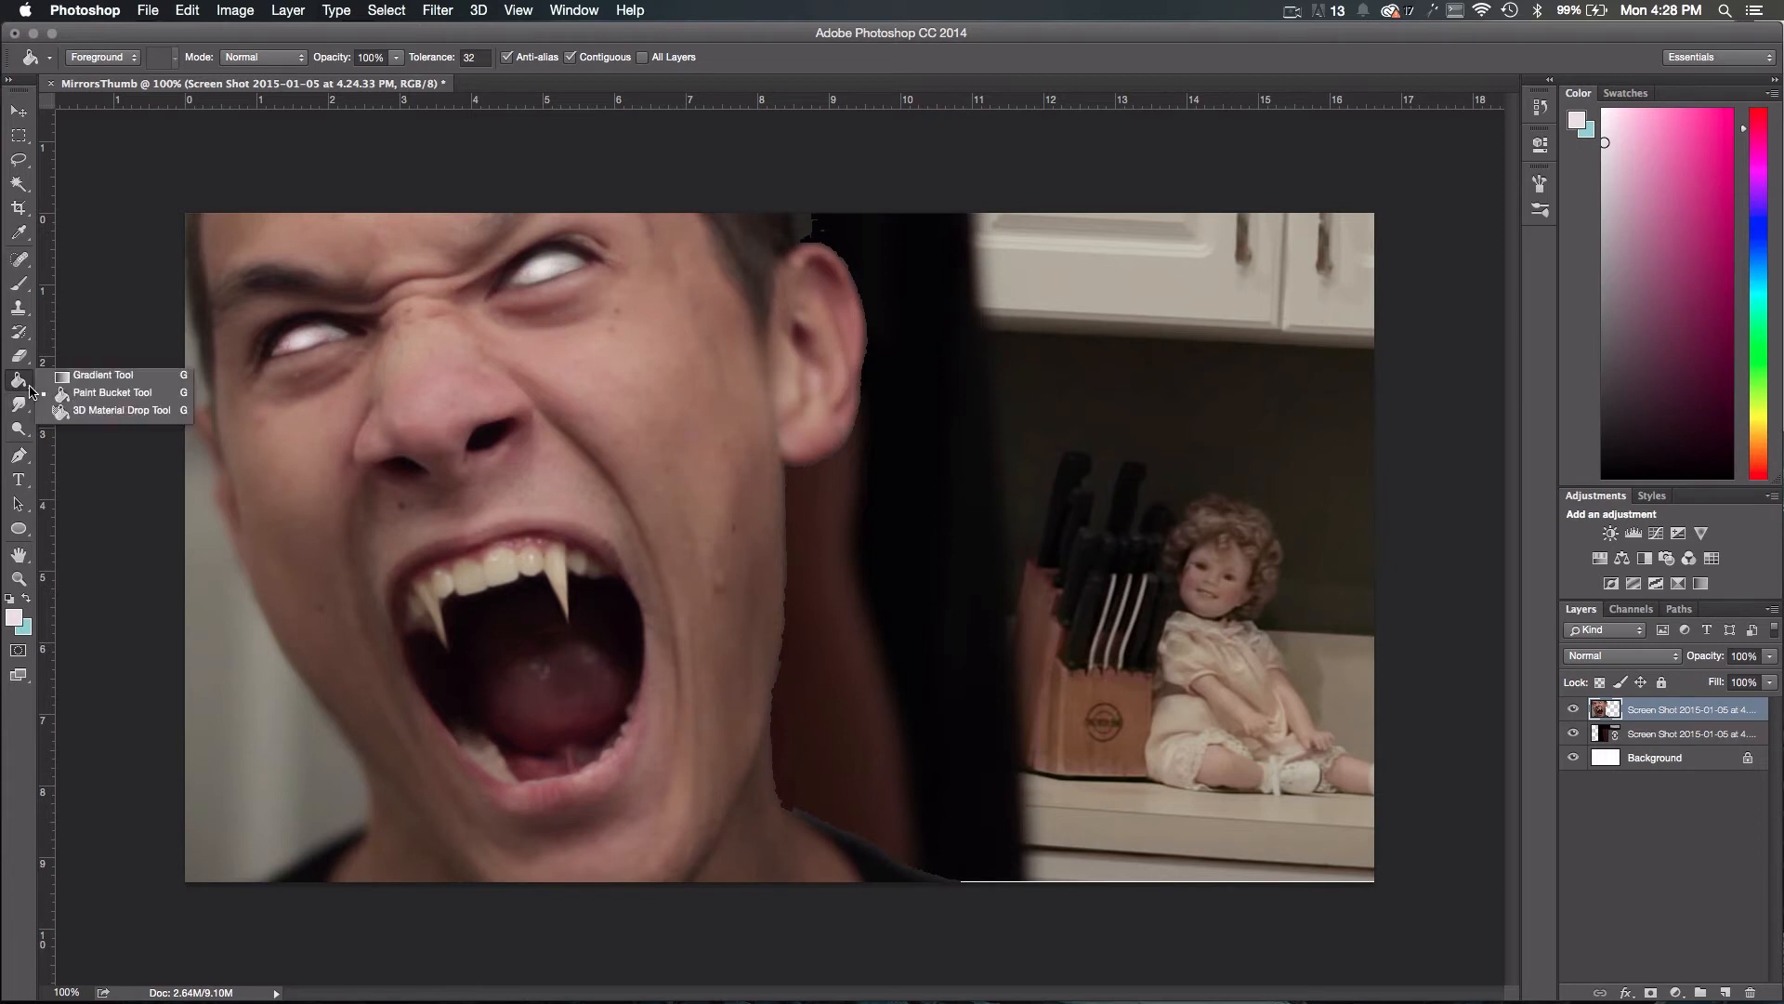
Step: Set up the Gradient tool with the Neutral Density preset and raise its opening opacity stop to full opacity
click(91, 376)
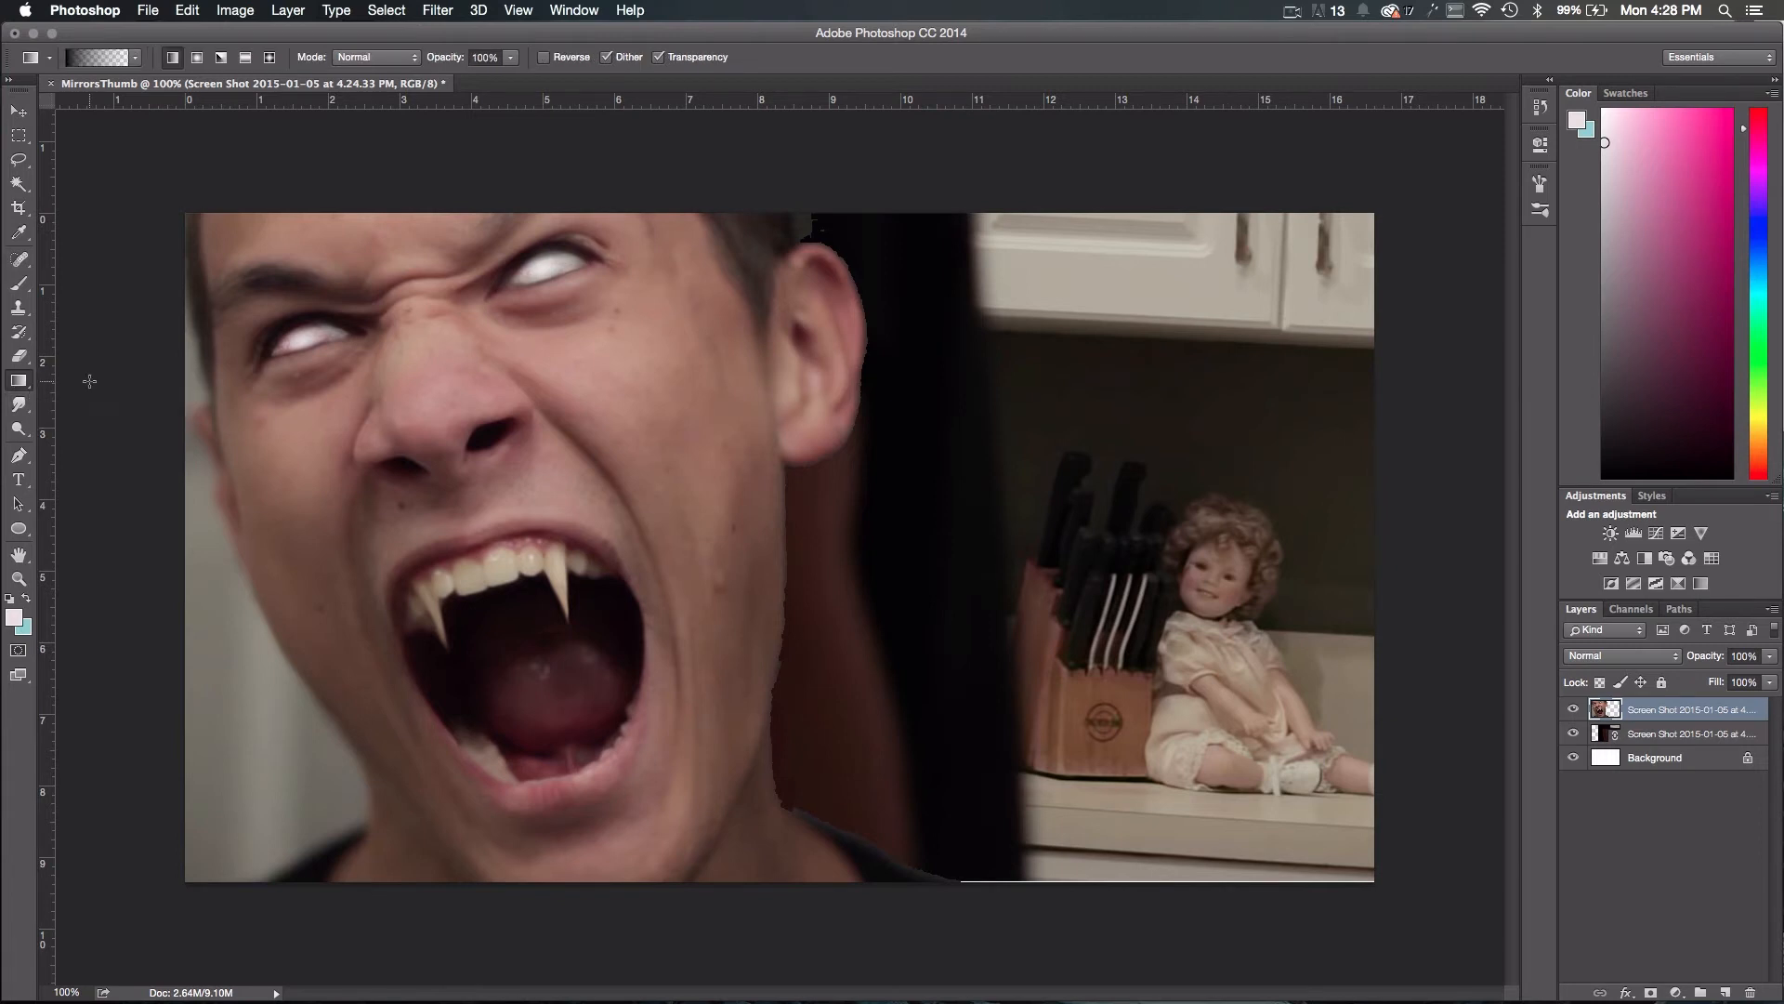
click(93, 61)
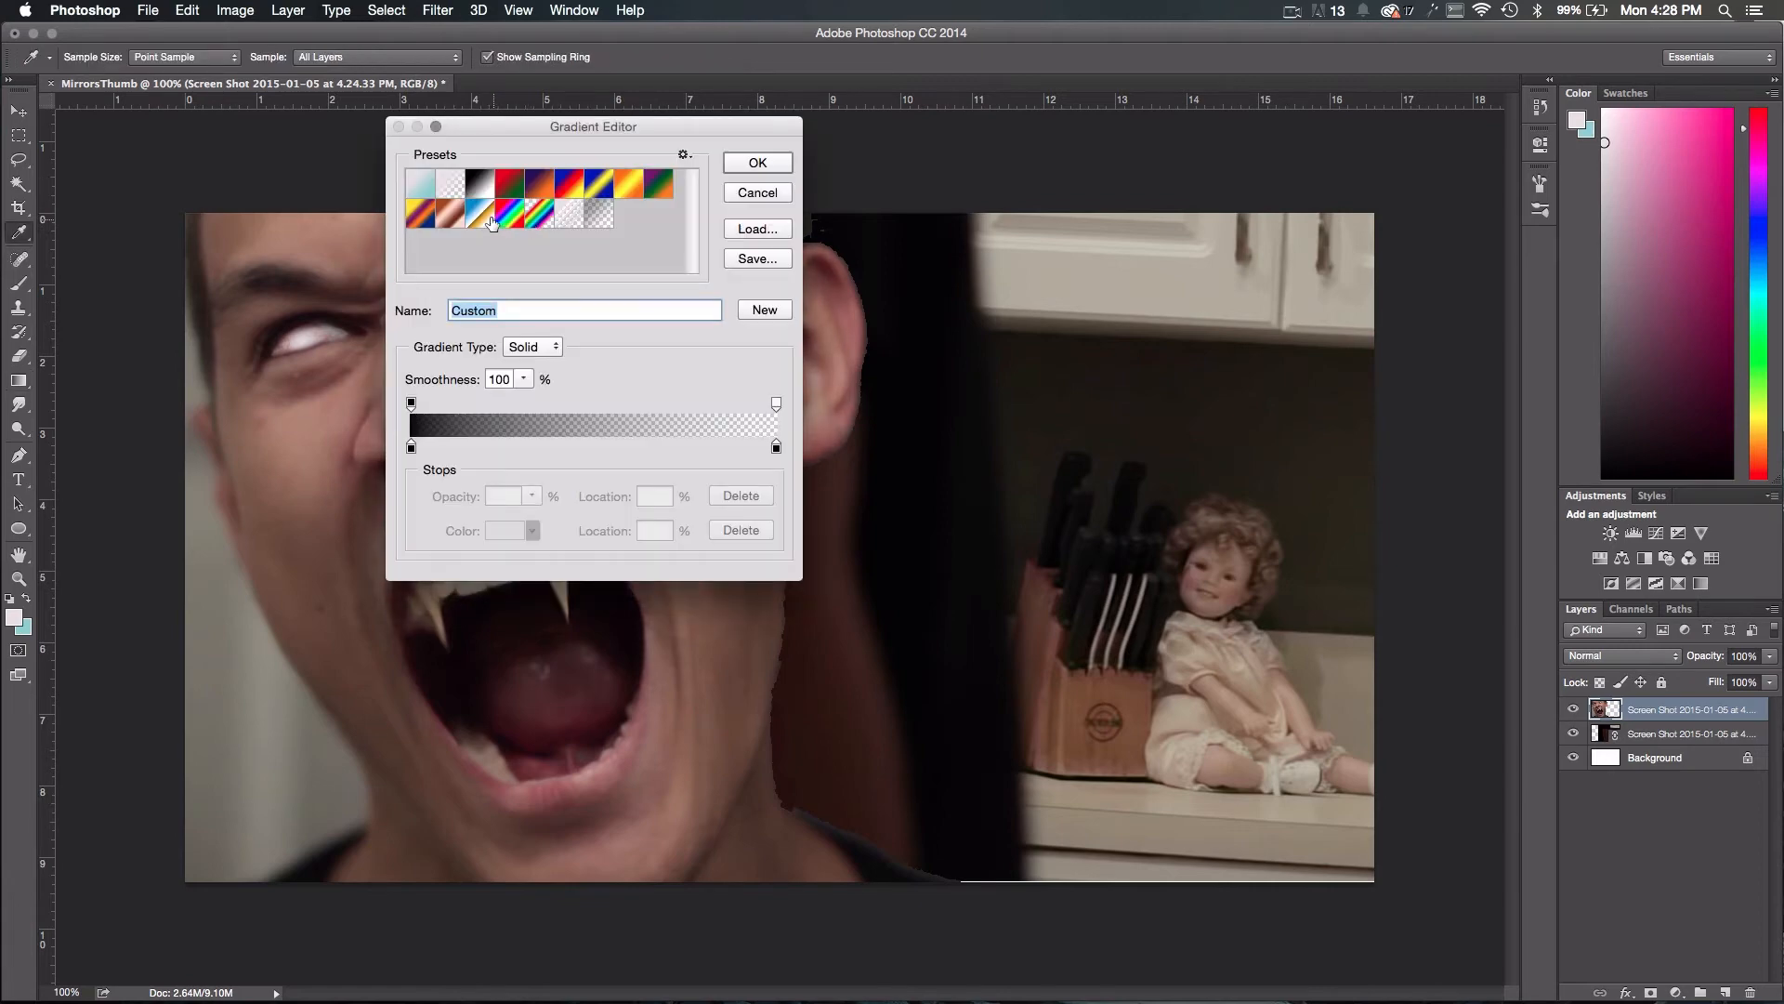
click(600, 213)
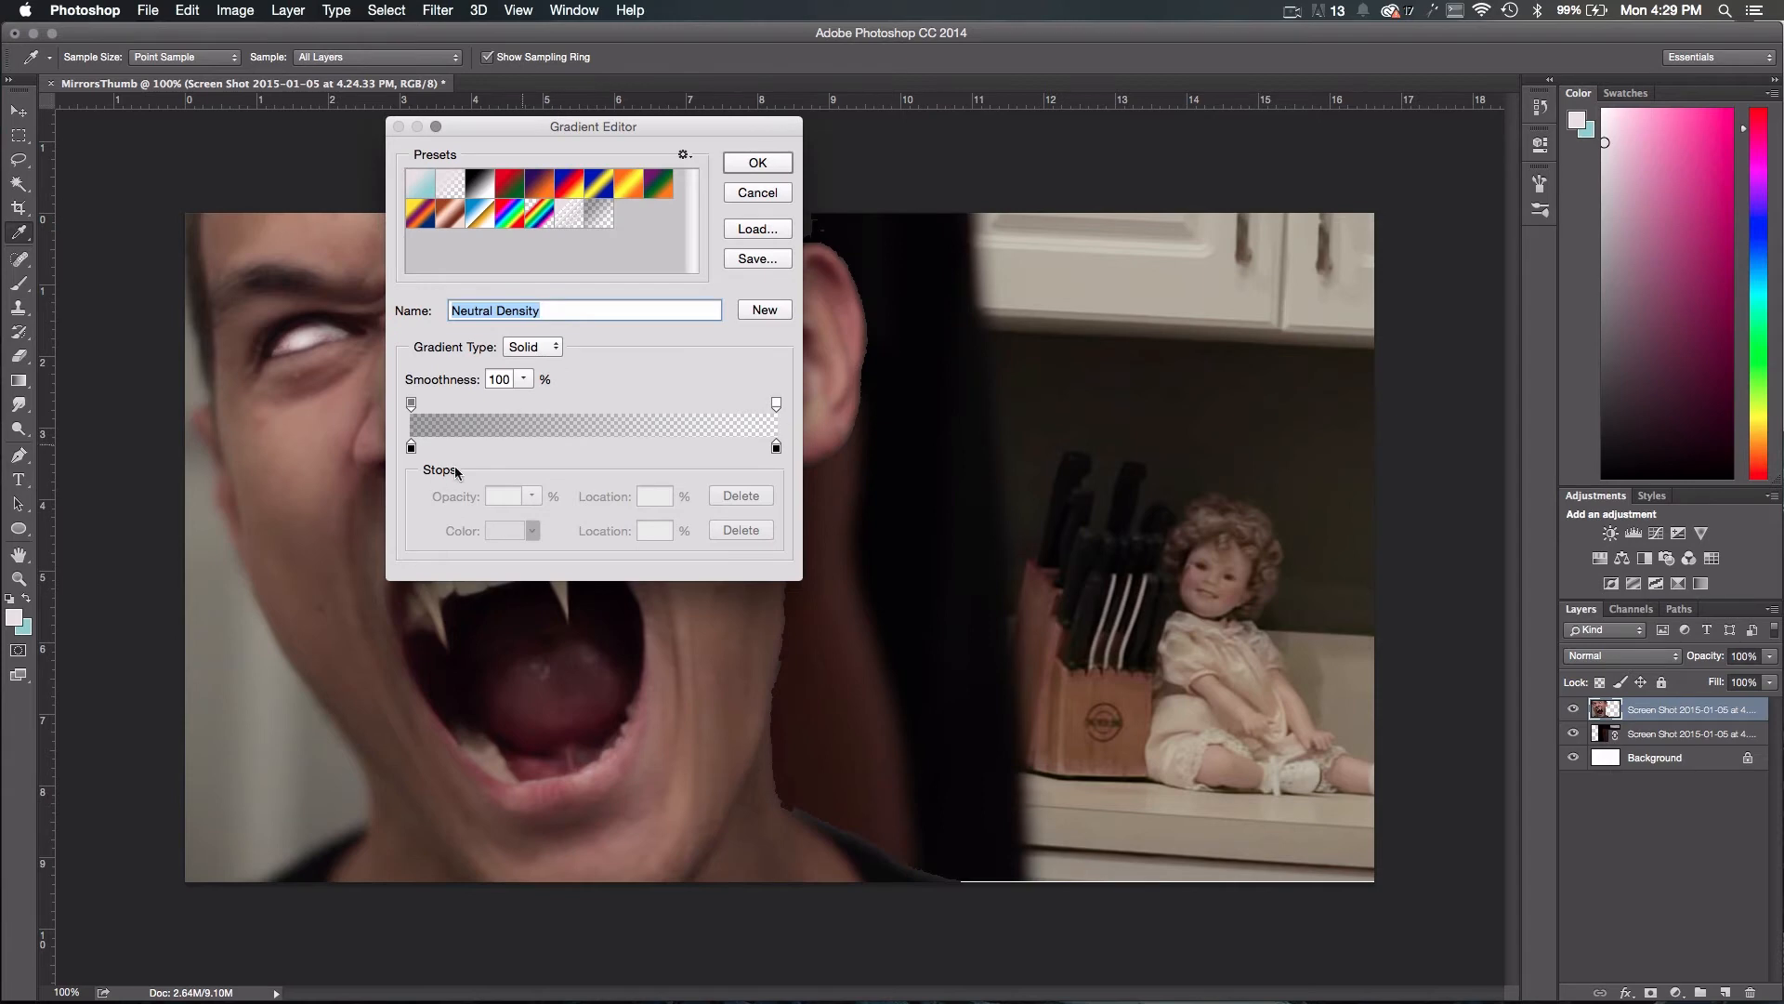
click(410, 404)
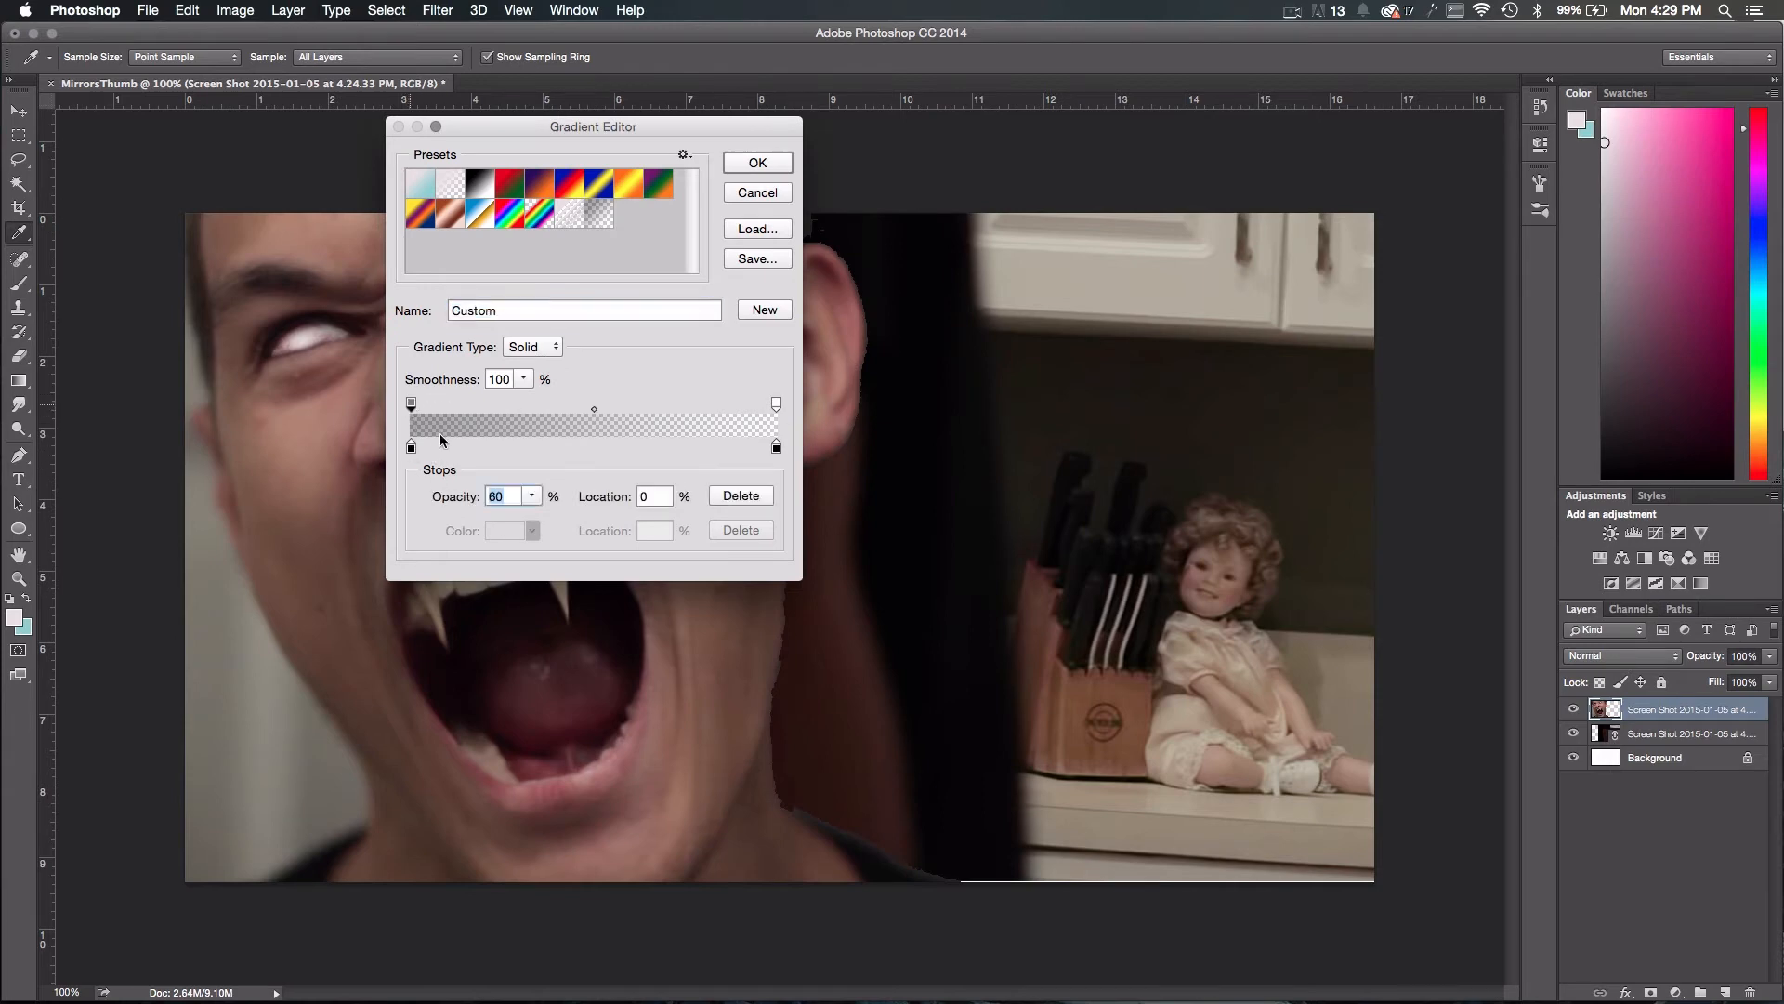
click(532, 501)
drag(532, 523, 681, 520)
click(765, 174)
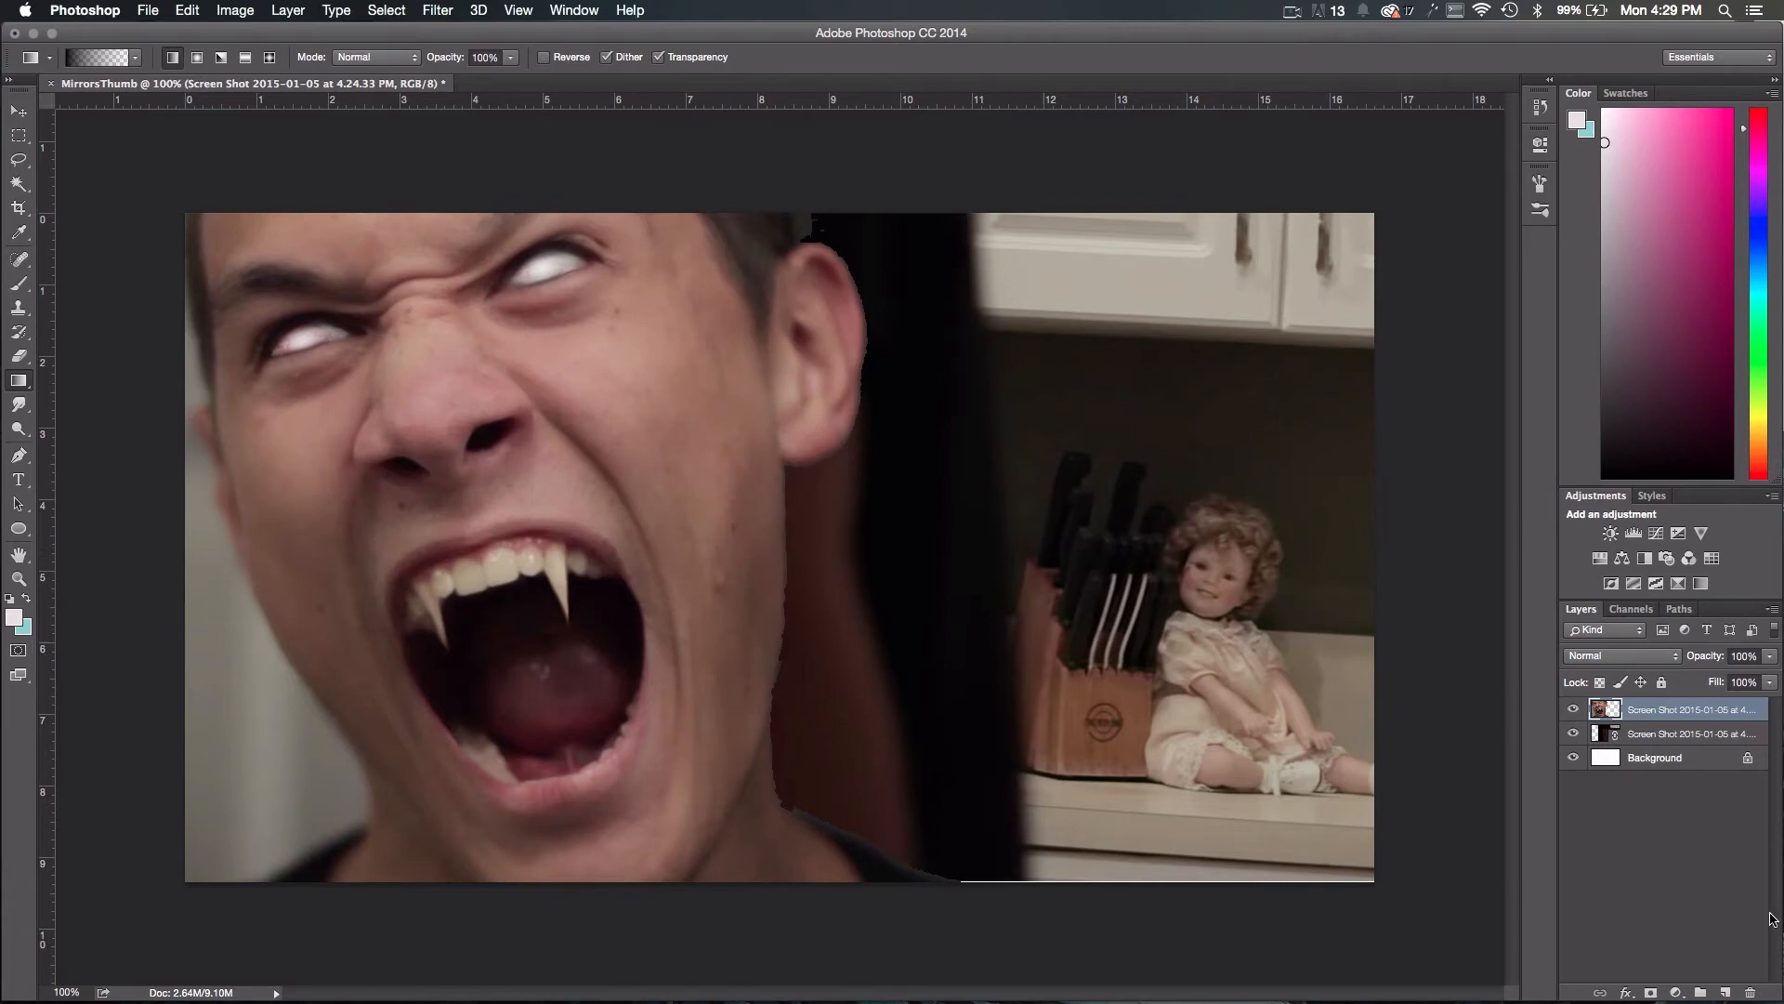
Step: Add a new layer beneath the screaming-face layer and draw a horizontal black-to-transparent gradient from the face's edge across to the doll
click(1726, 992)
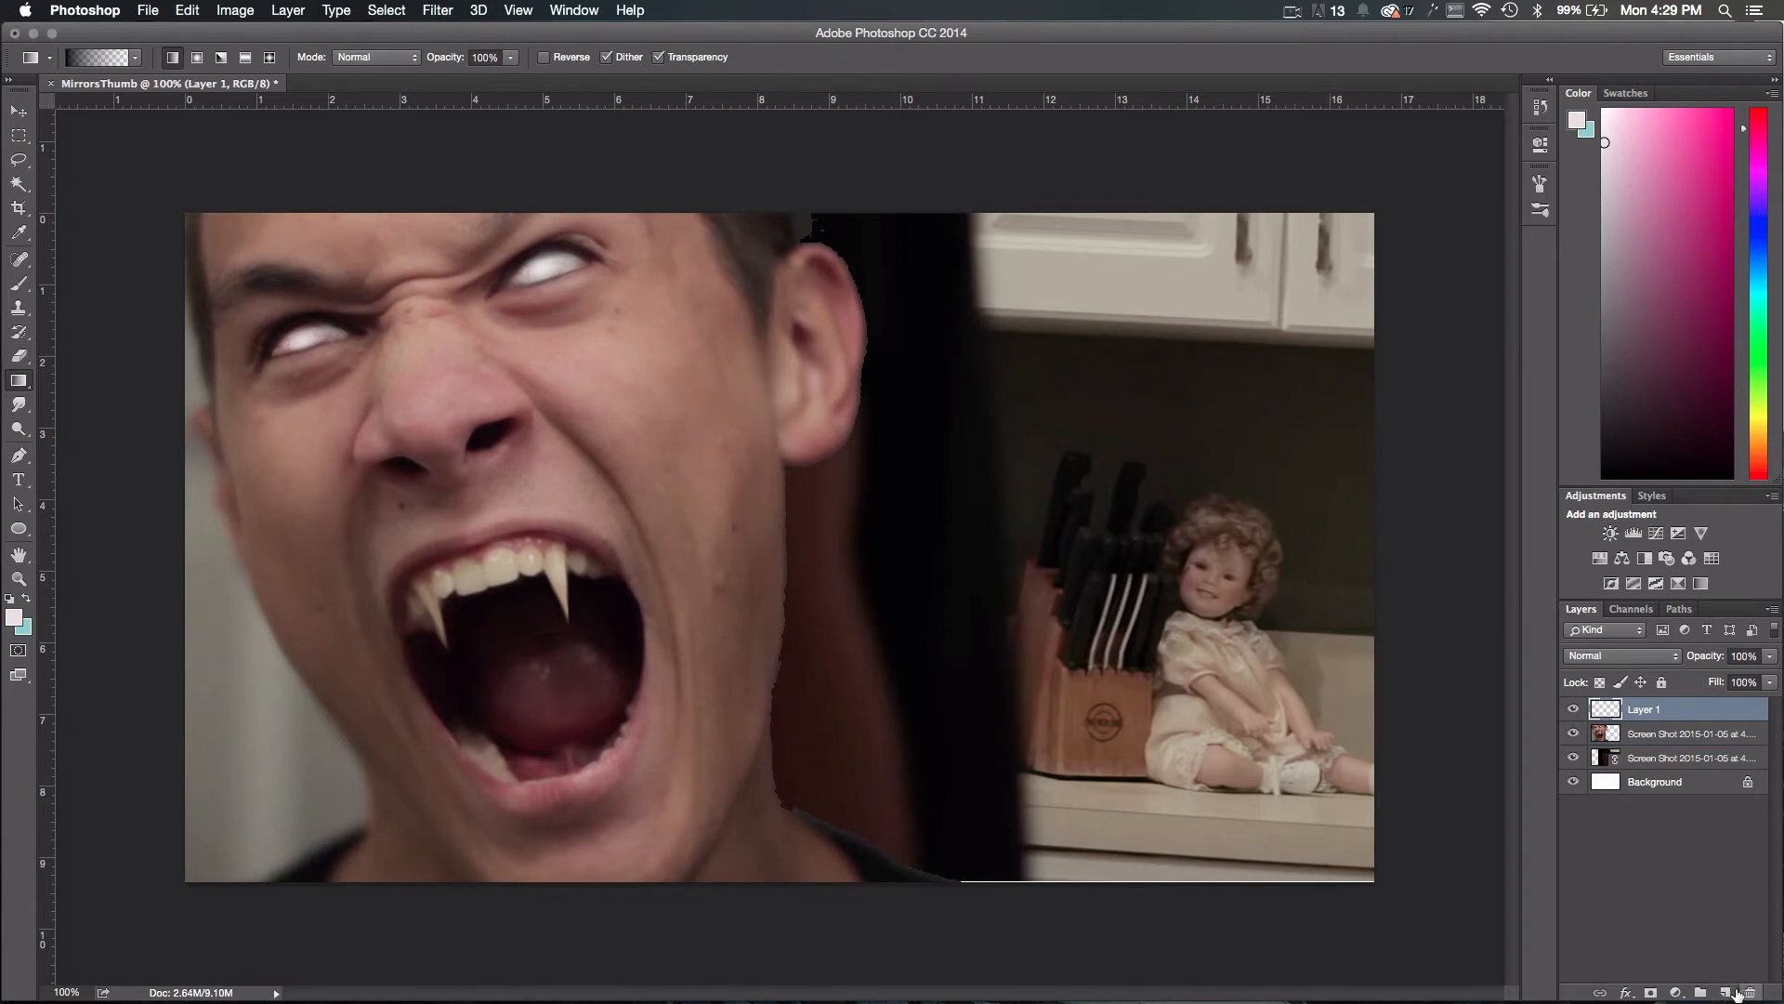
drag(1661, 712, 1659, 748)
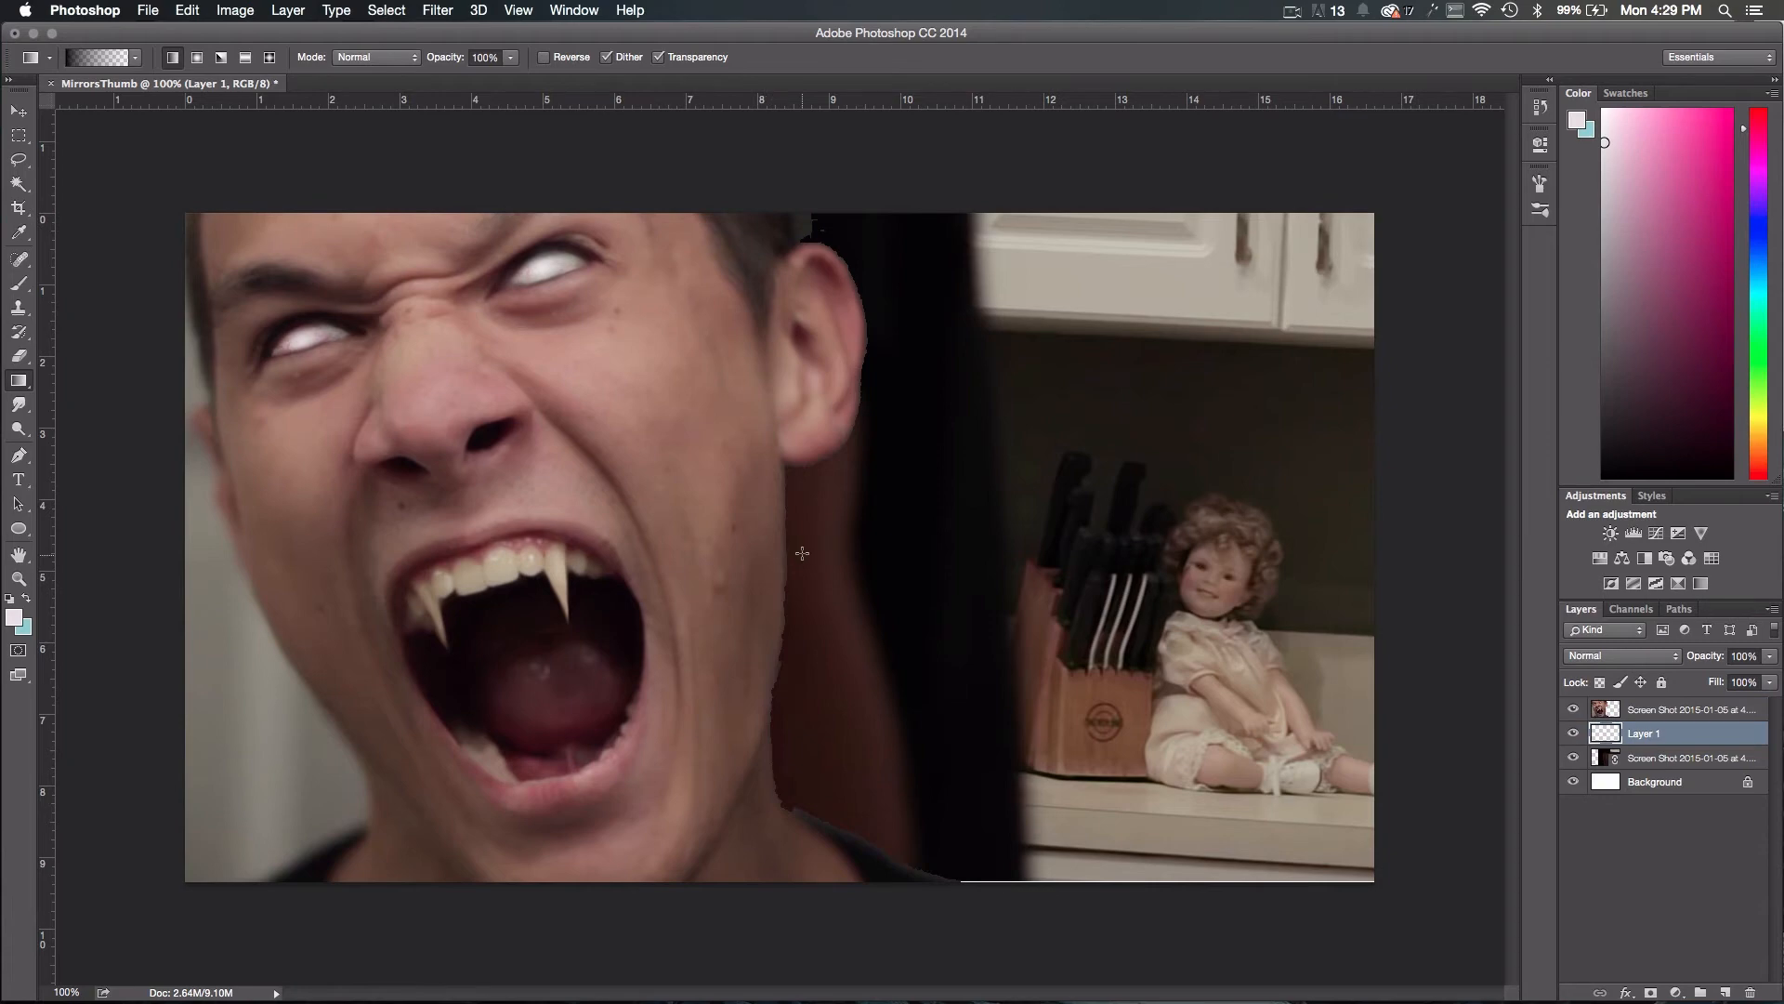
key(shift)
drag(746, 523, 1053, 520)
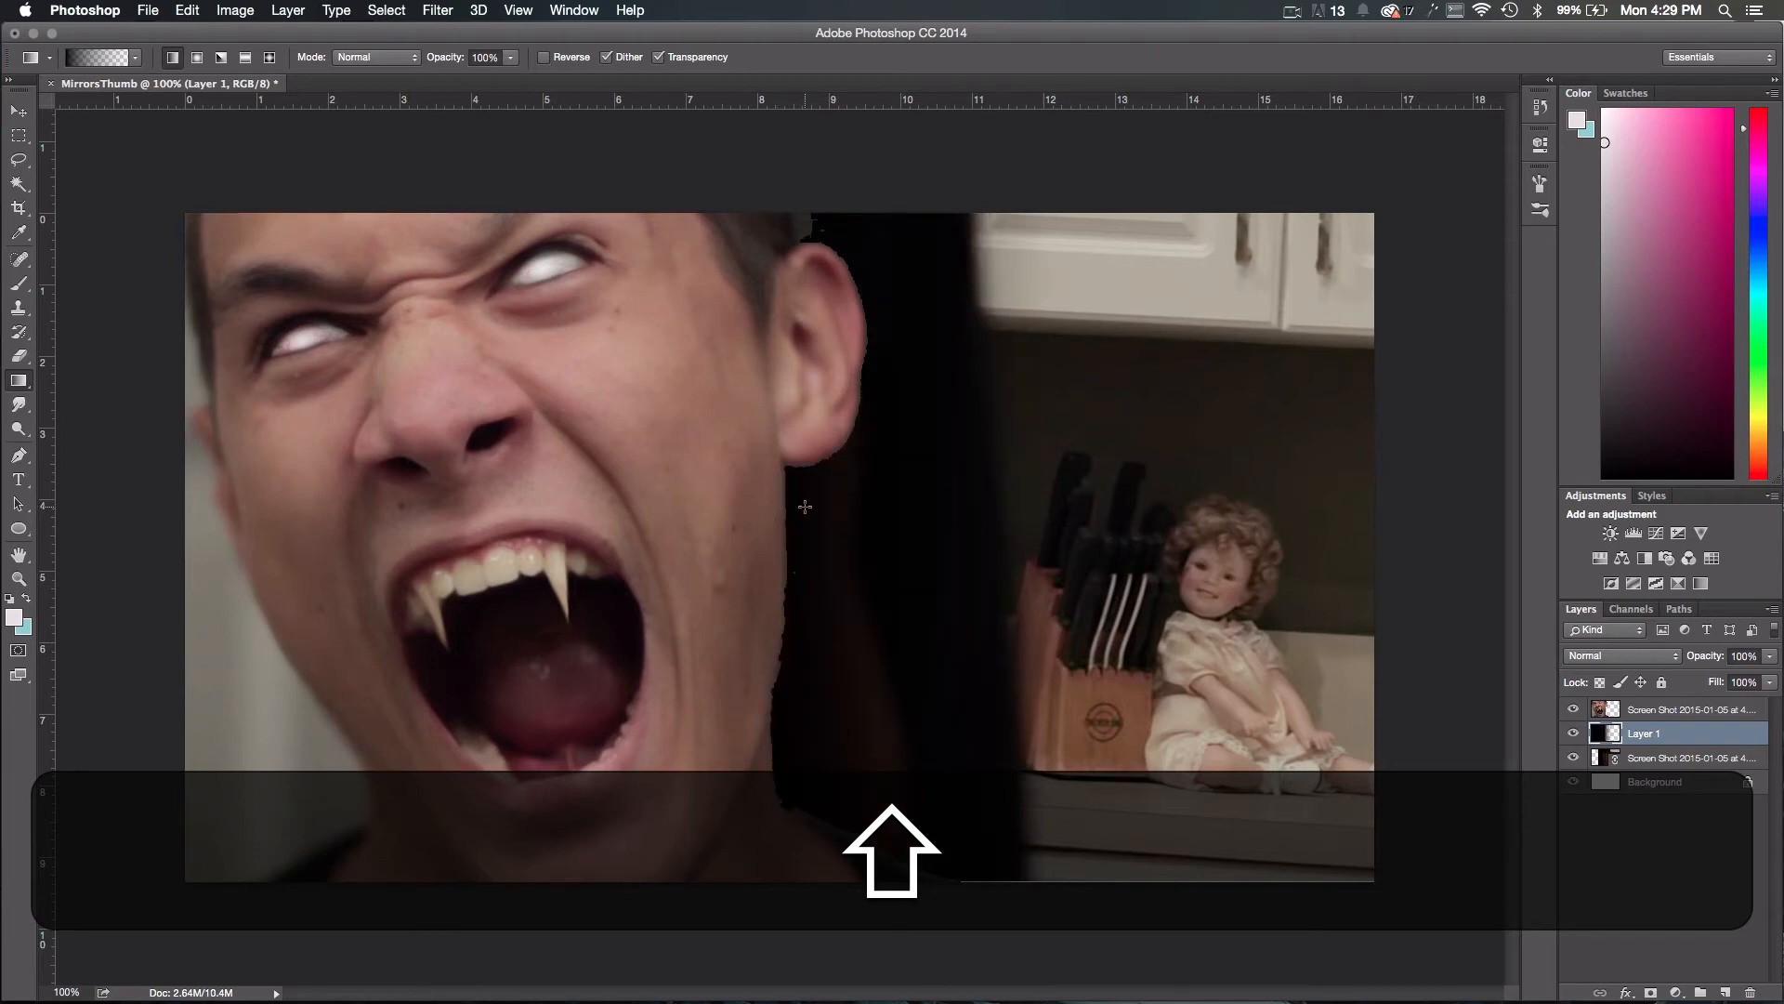
drag(756, 503, 1274, 512)
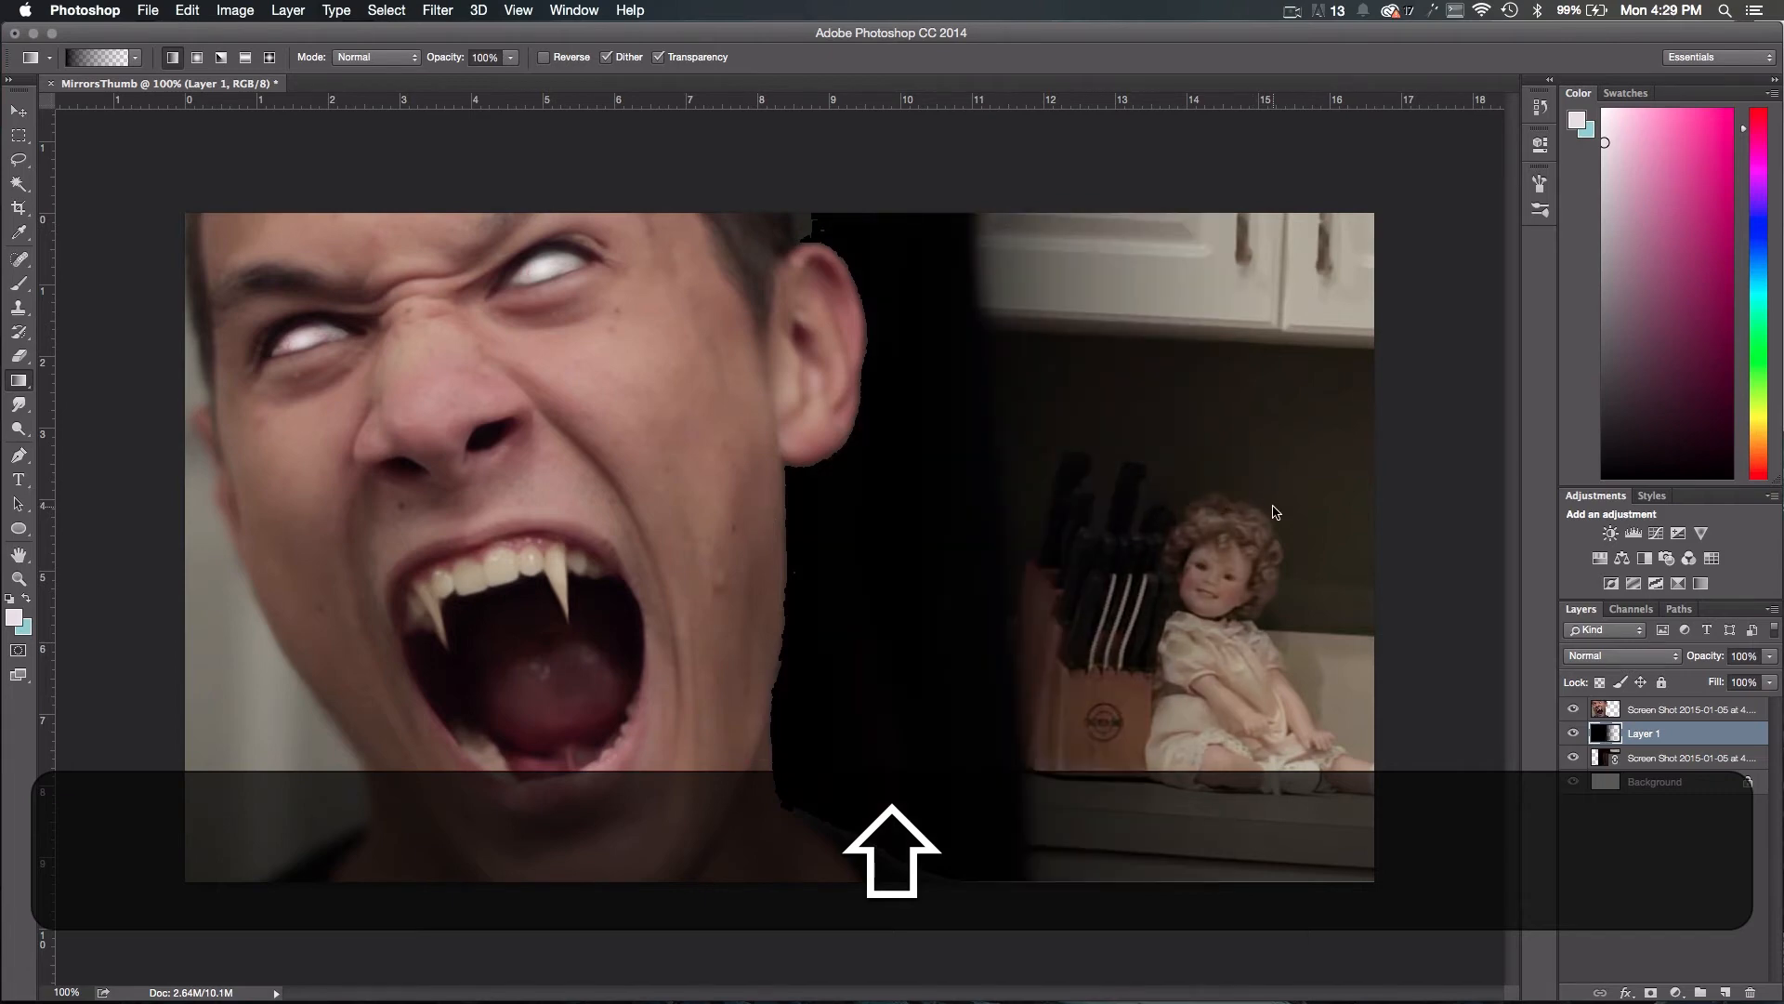
drag(753, 525, 1168, 532)
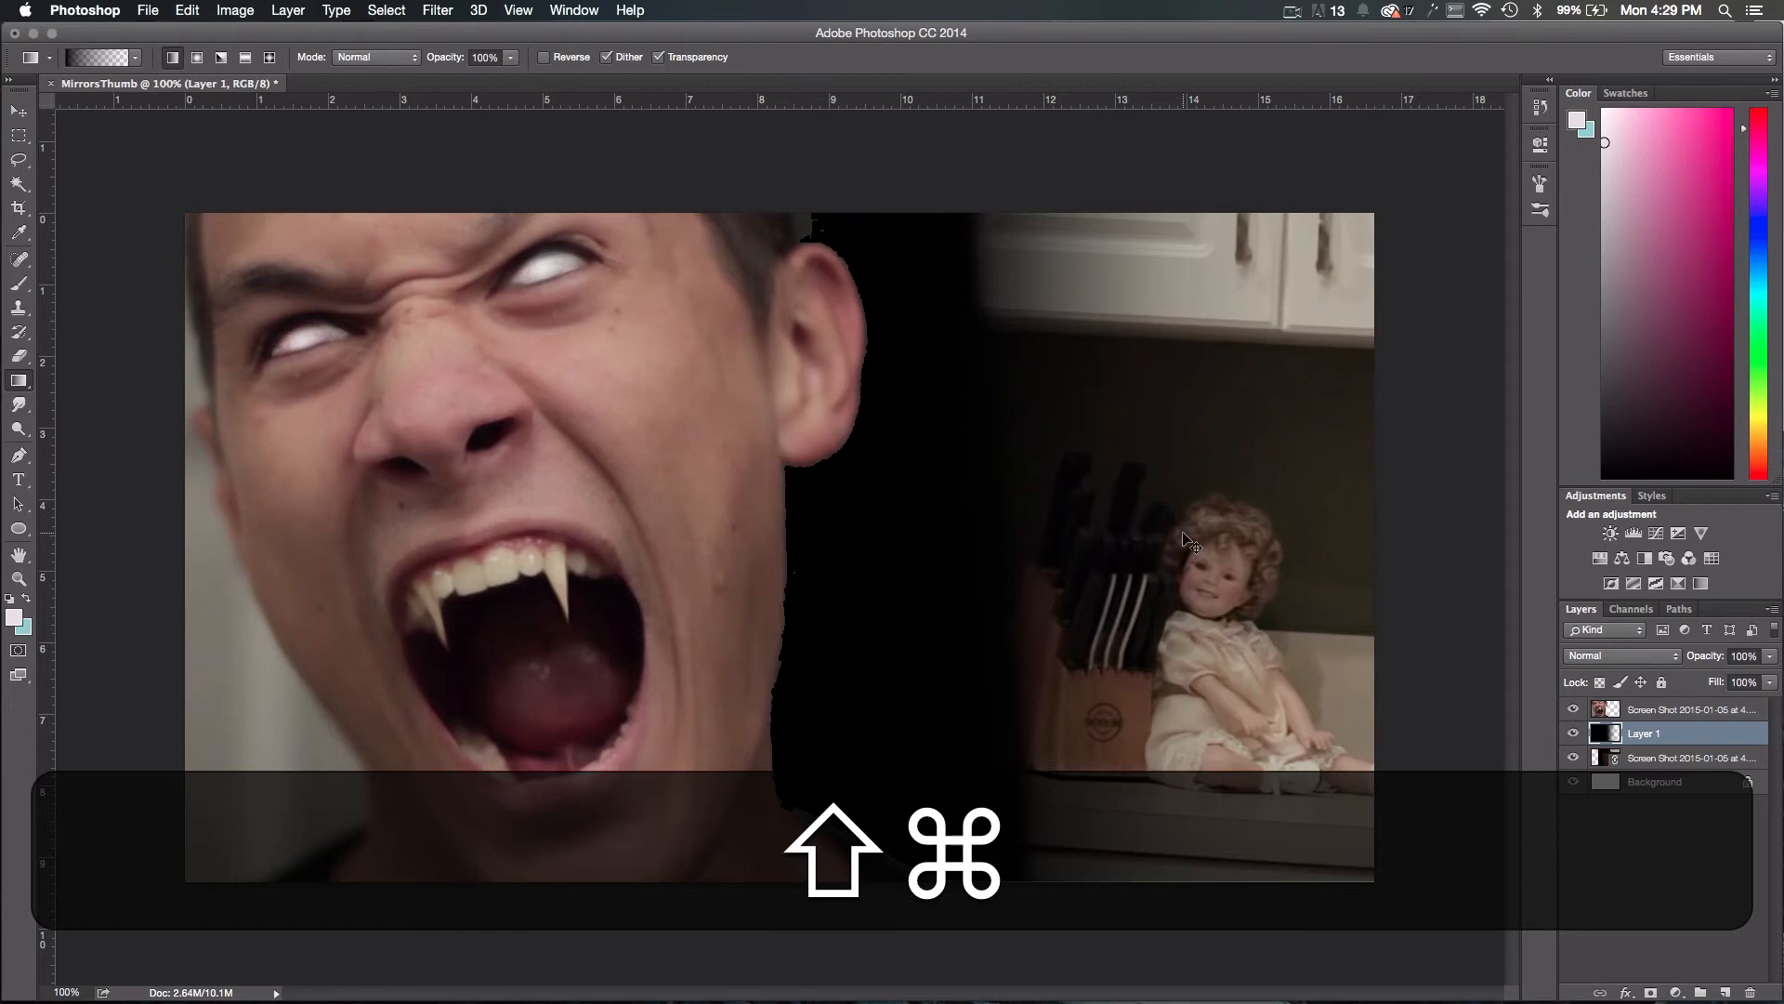
Step: Shift the doll image left beneath the gradient so the doll sits closer to the screaming face
key(shift+super+minus)
key(shift+super+minus)
key(shift+super+minus)
key(shift+super+minus)
key(shift+super+equal)
key(shift+super+equal)
key(shift+super+equal)
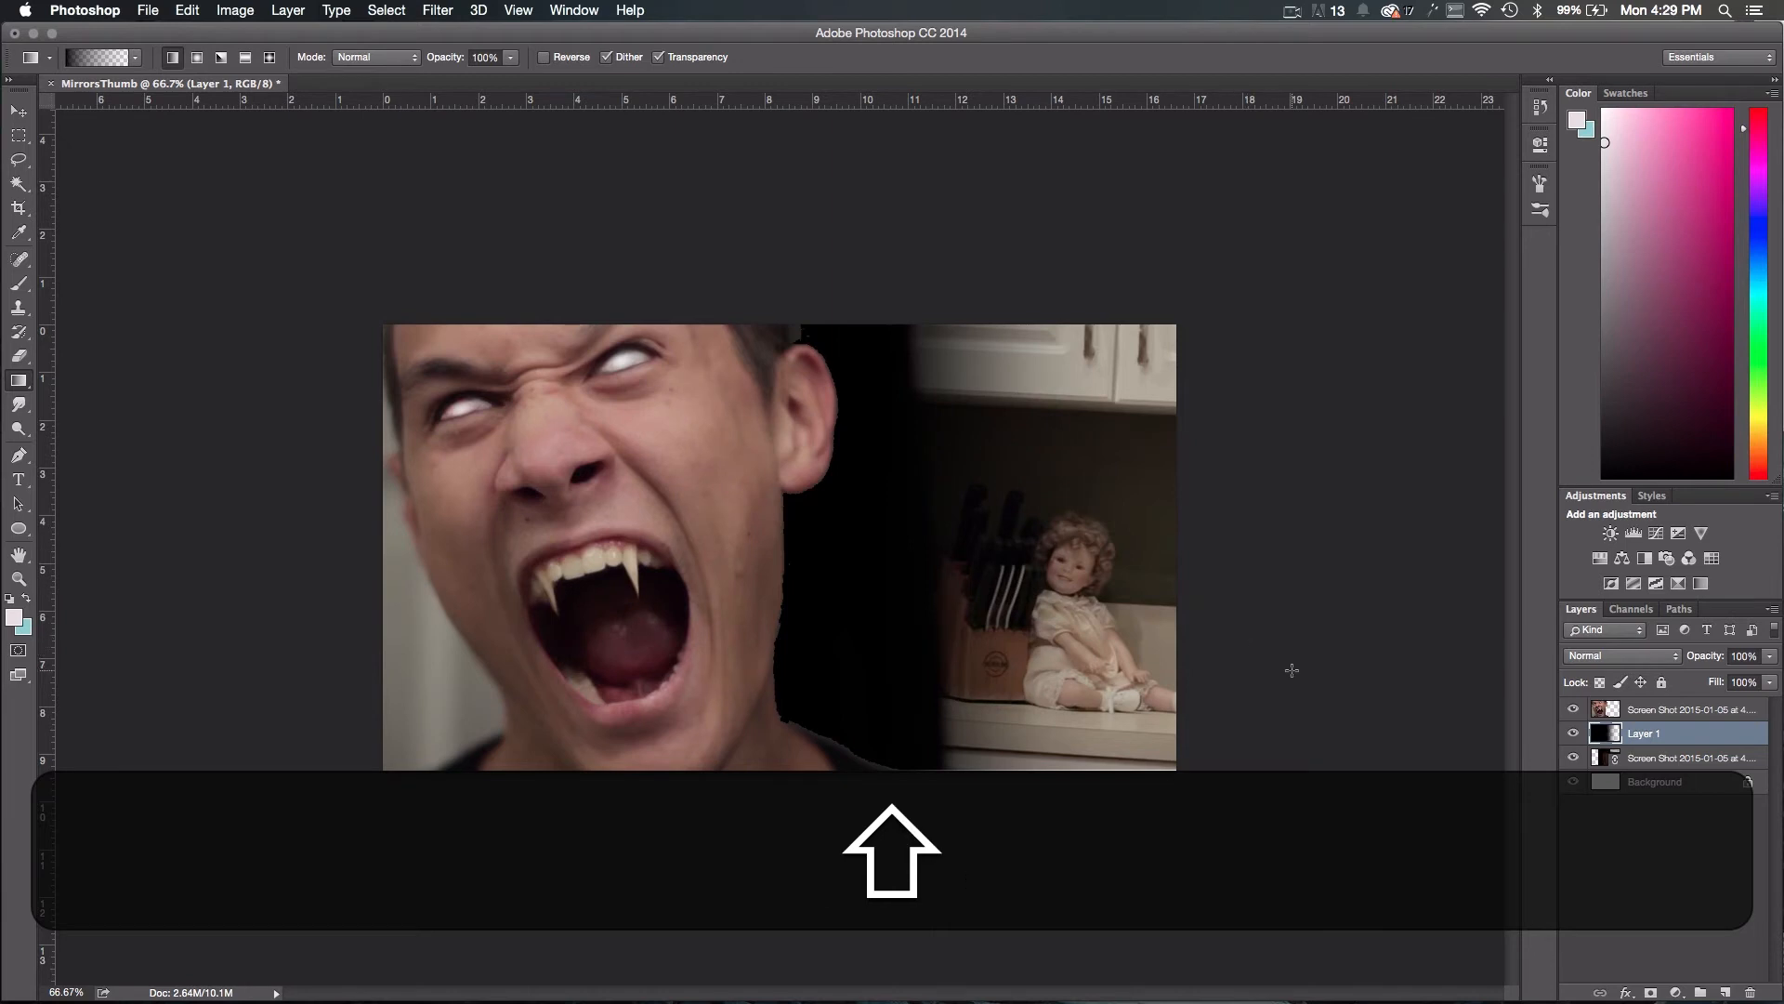
click(1706, 758)
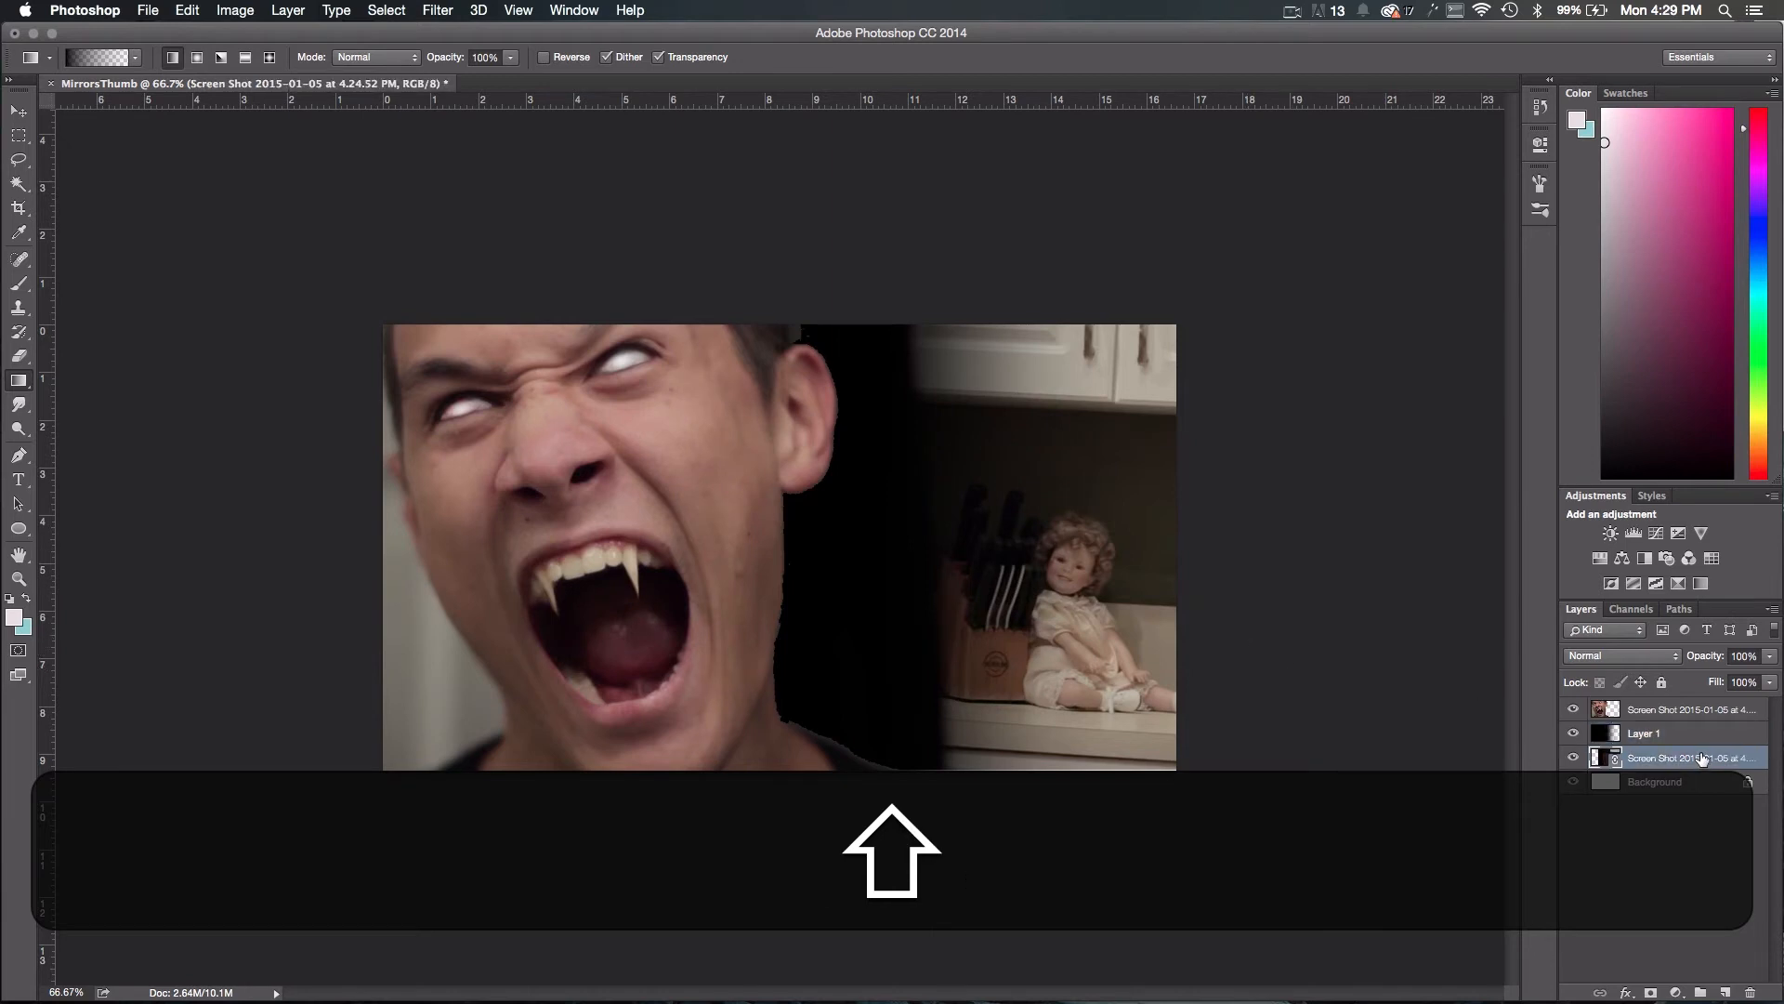
key(shift+super+t)
drag(1204, 637, 1093, 639)
key(Return)
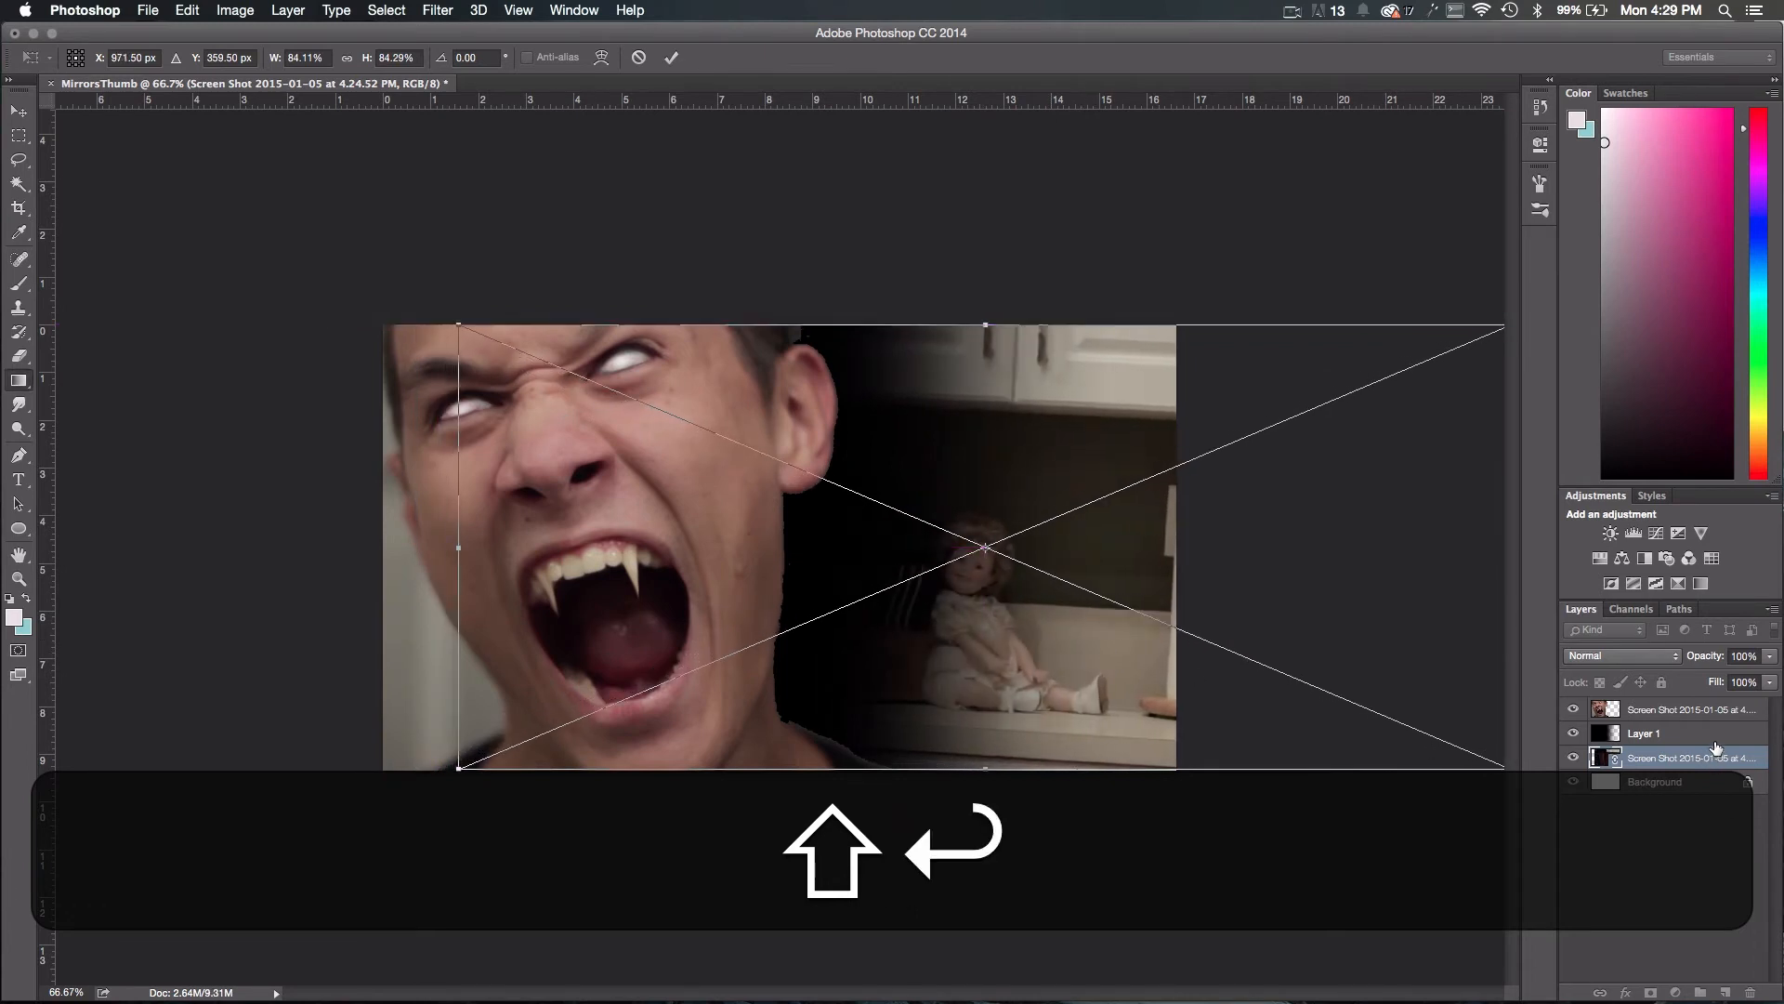
Step: Move the screaming-face, gradient and doll layers together about 292 px left so the face is partly cropped by the canvas edge
click(1673, 710)
key(g)
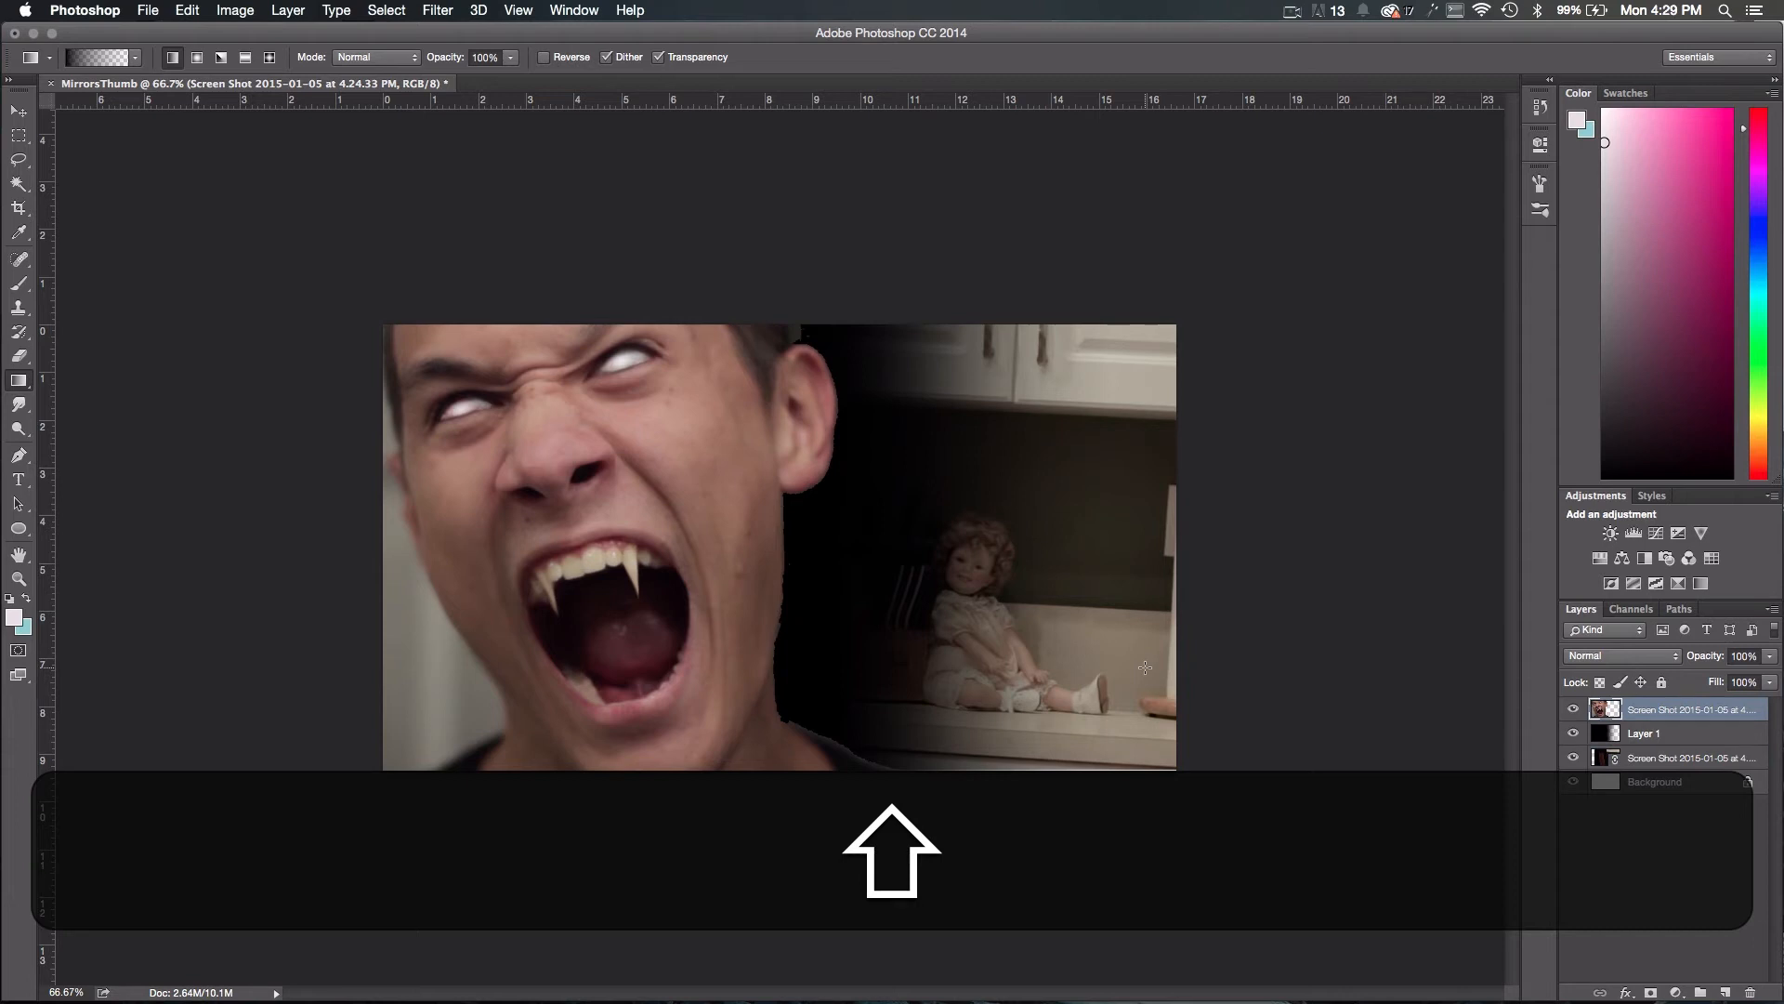
key(shift+super+t)
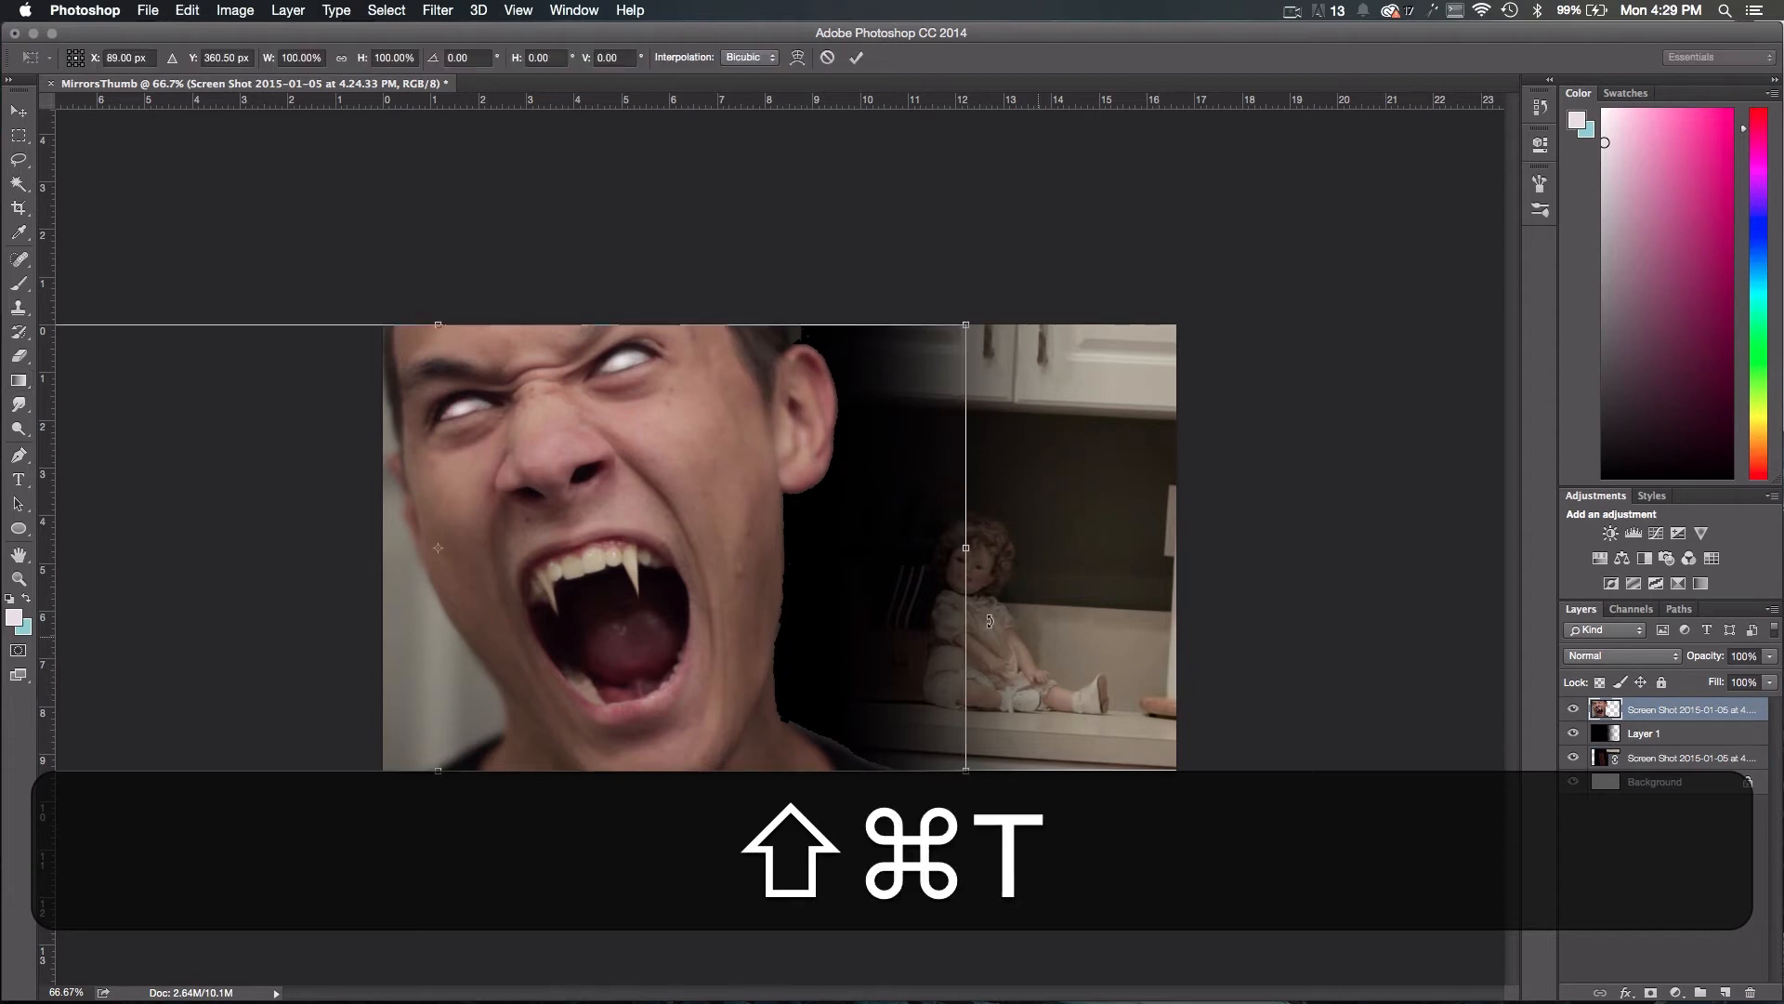
key(shift+Return)
shift+click(1663, 758)
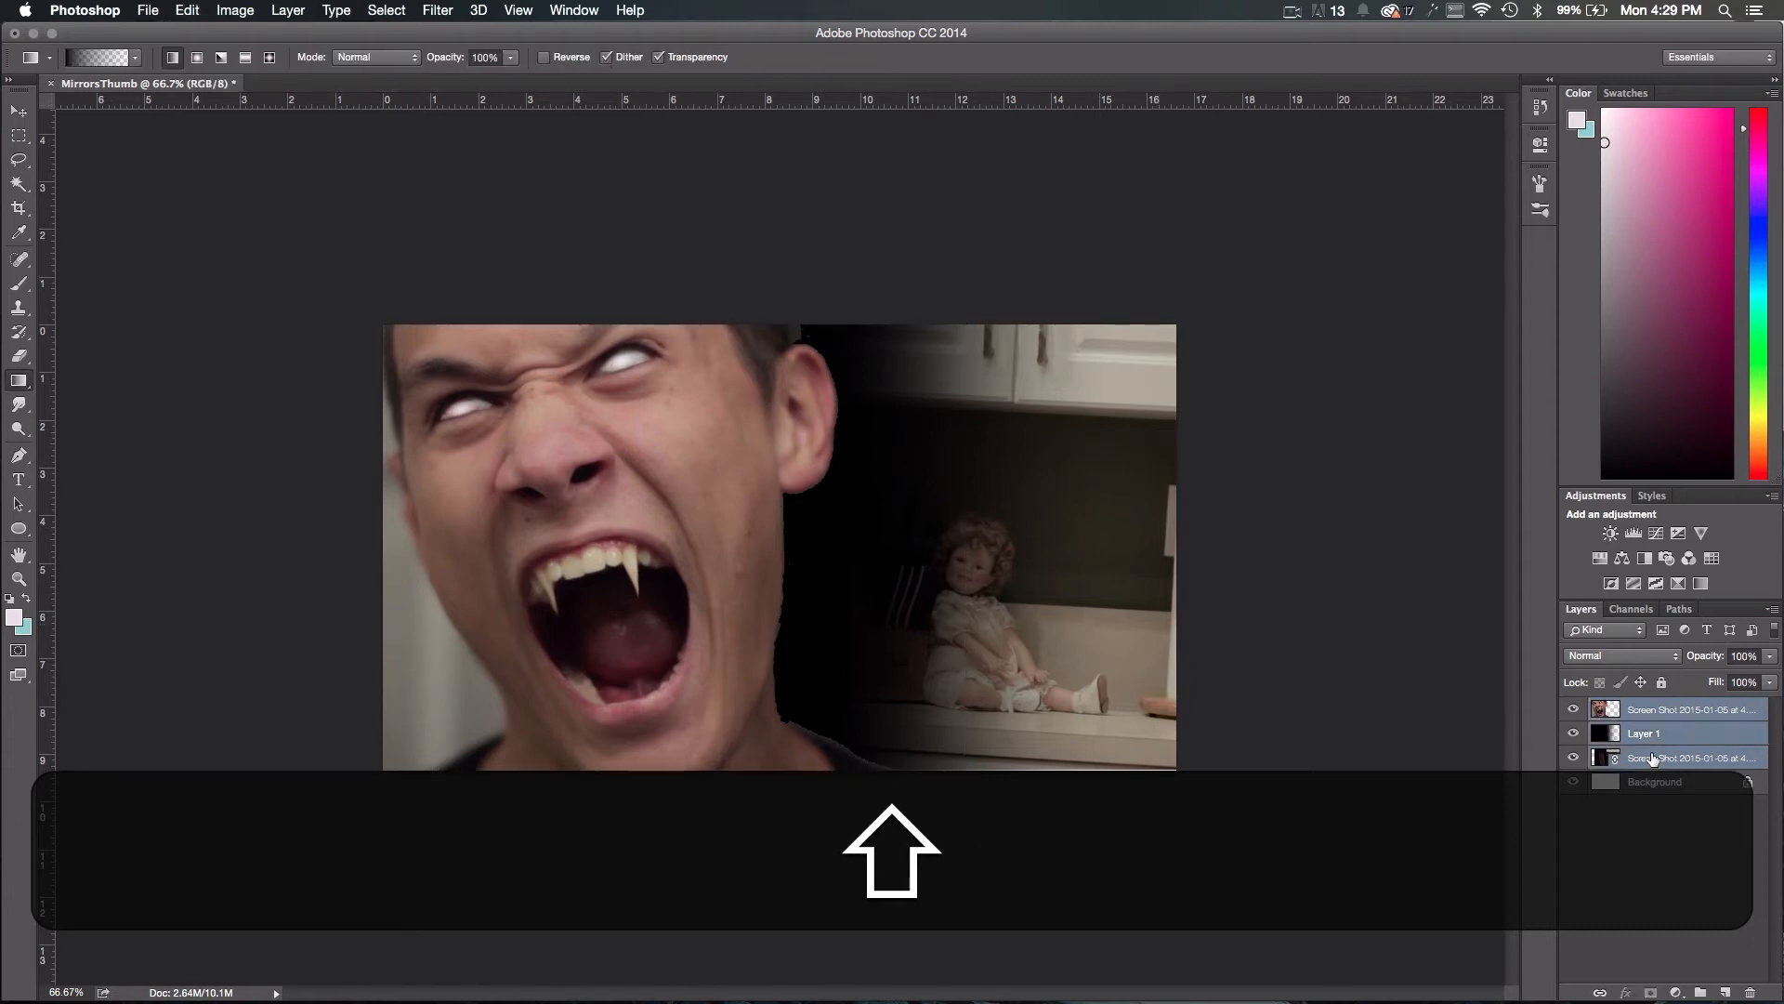
key(shift+super+t)
drag(1023, 644, 890, 648)
key(Return)
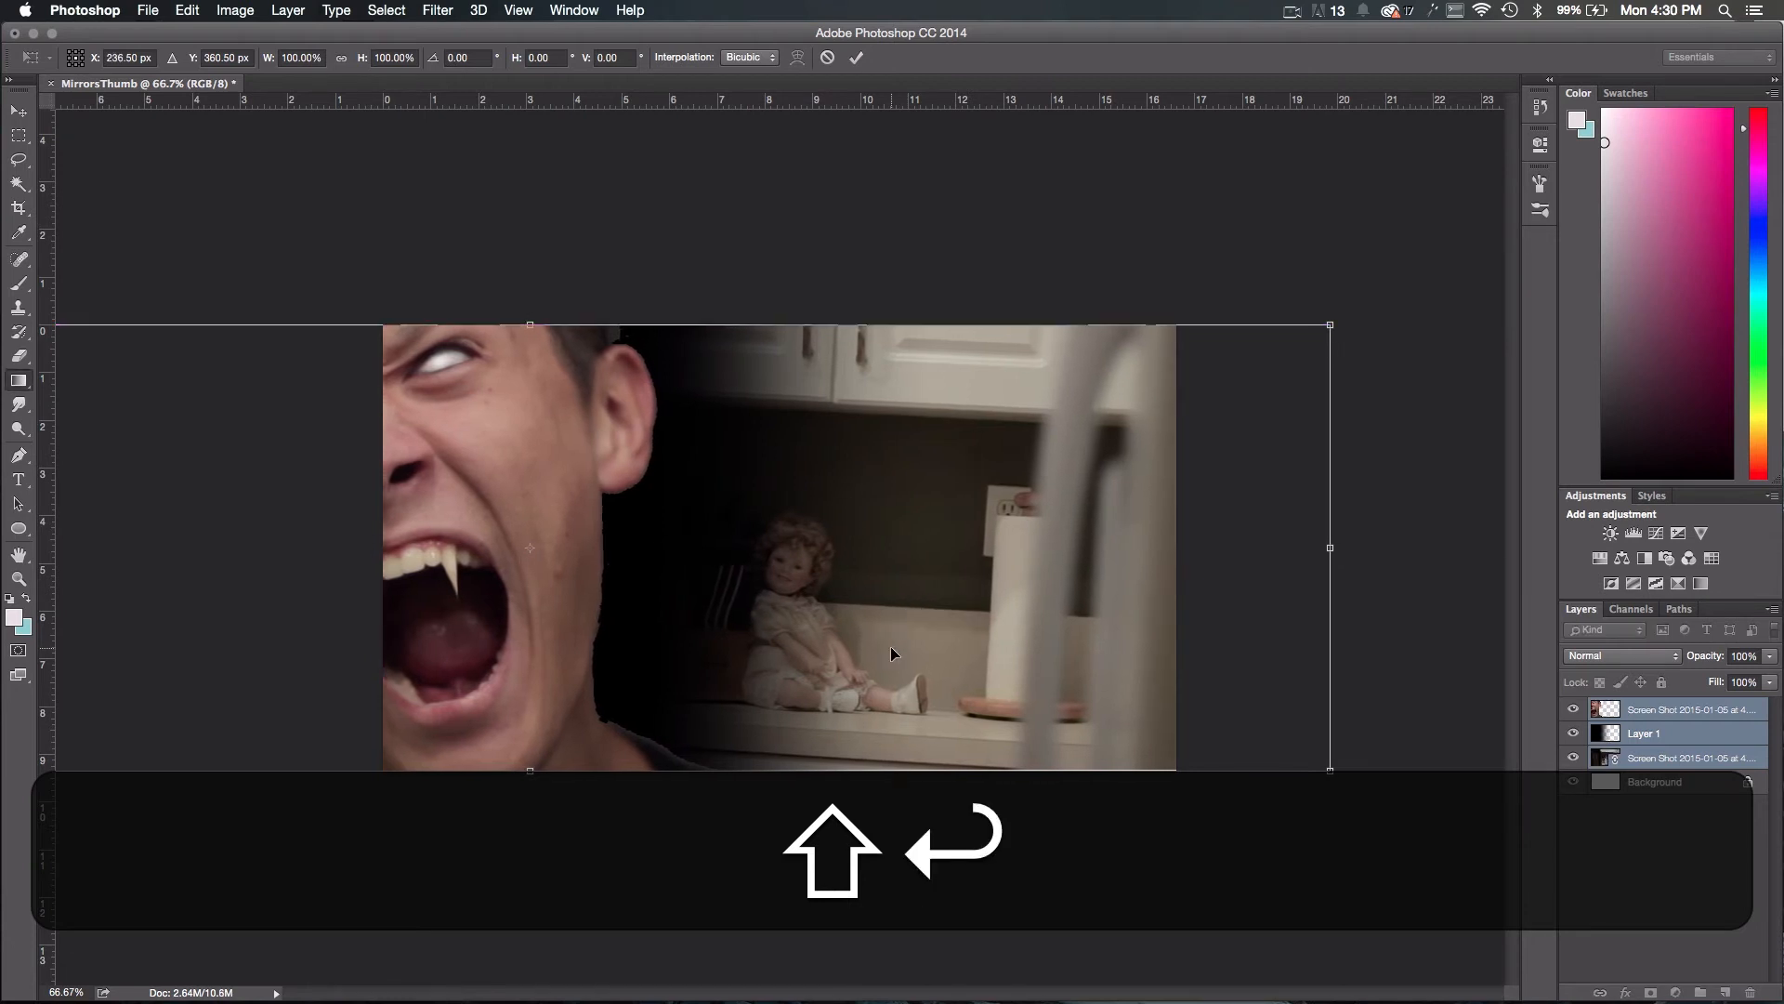
Step: Shift only the doll image about 68 px right so the knife block shows beside the doll
click(1650, 783)
click(1675, 760)
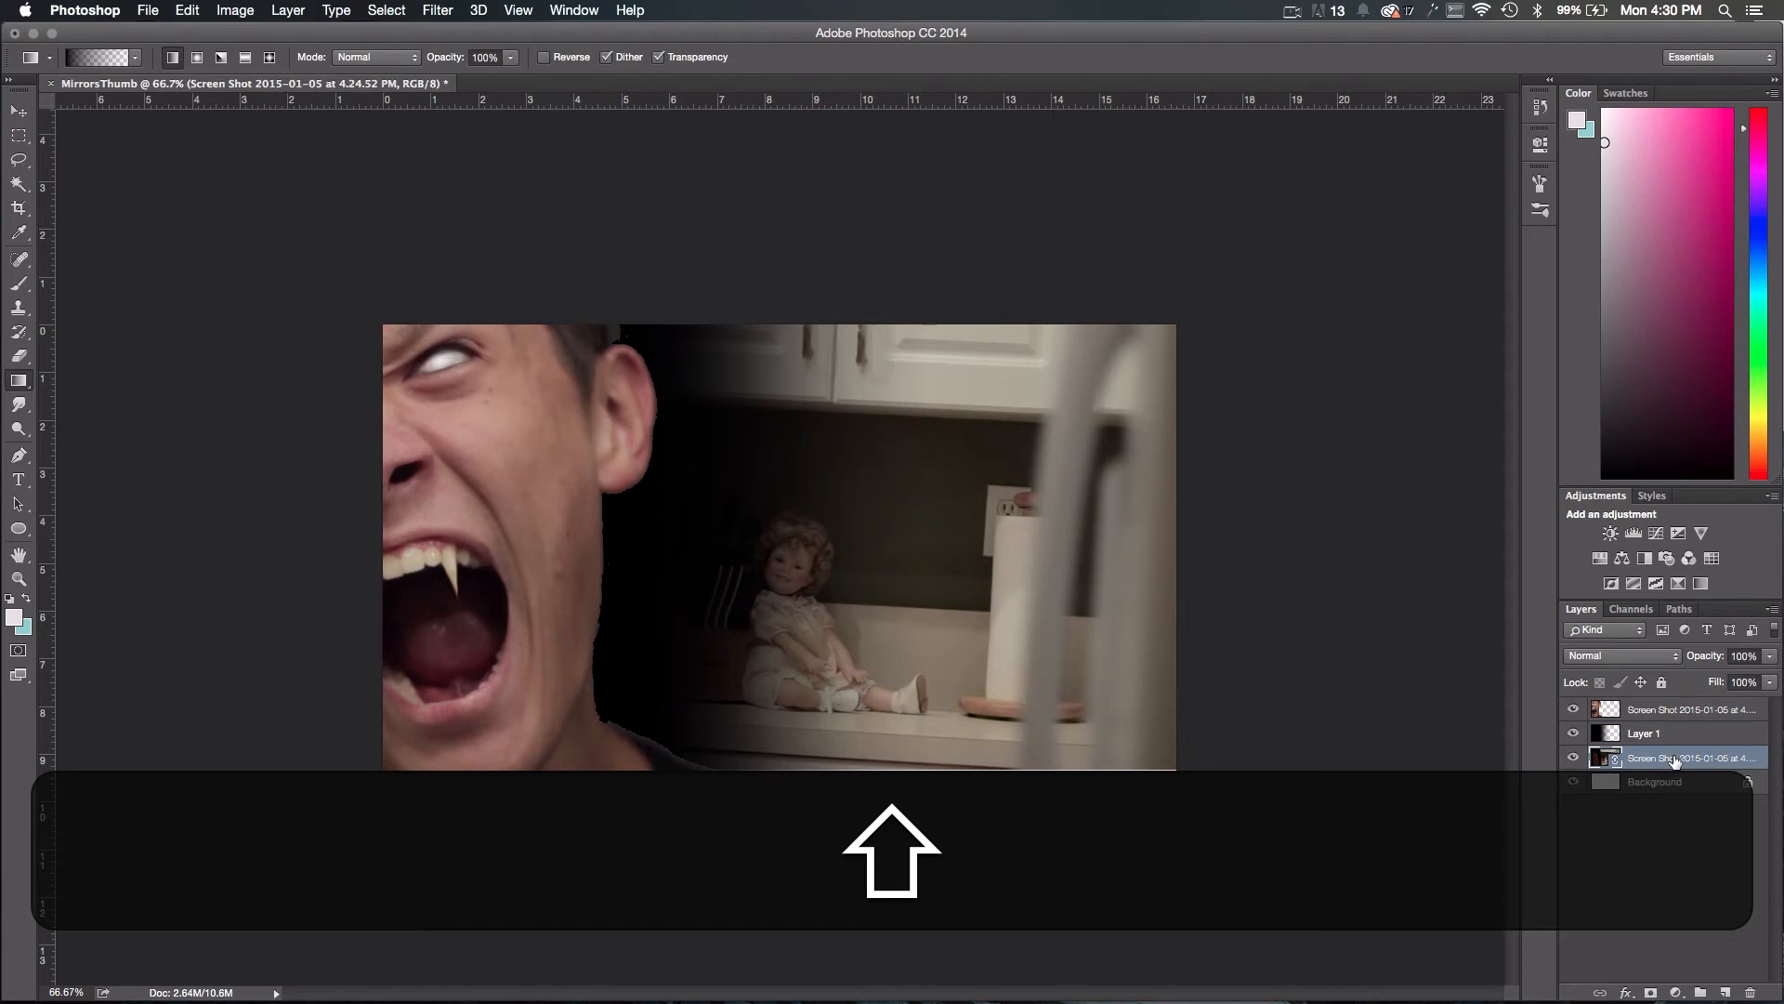
key(shift+super+t)
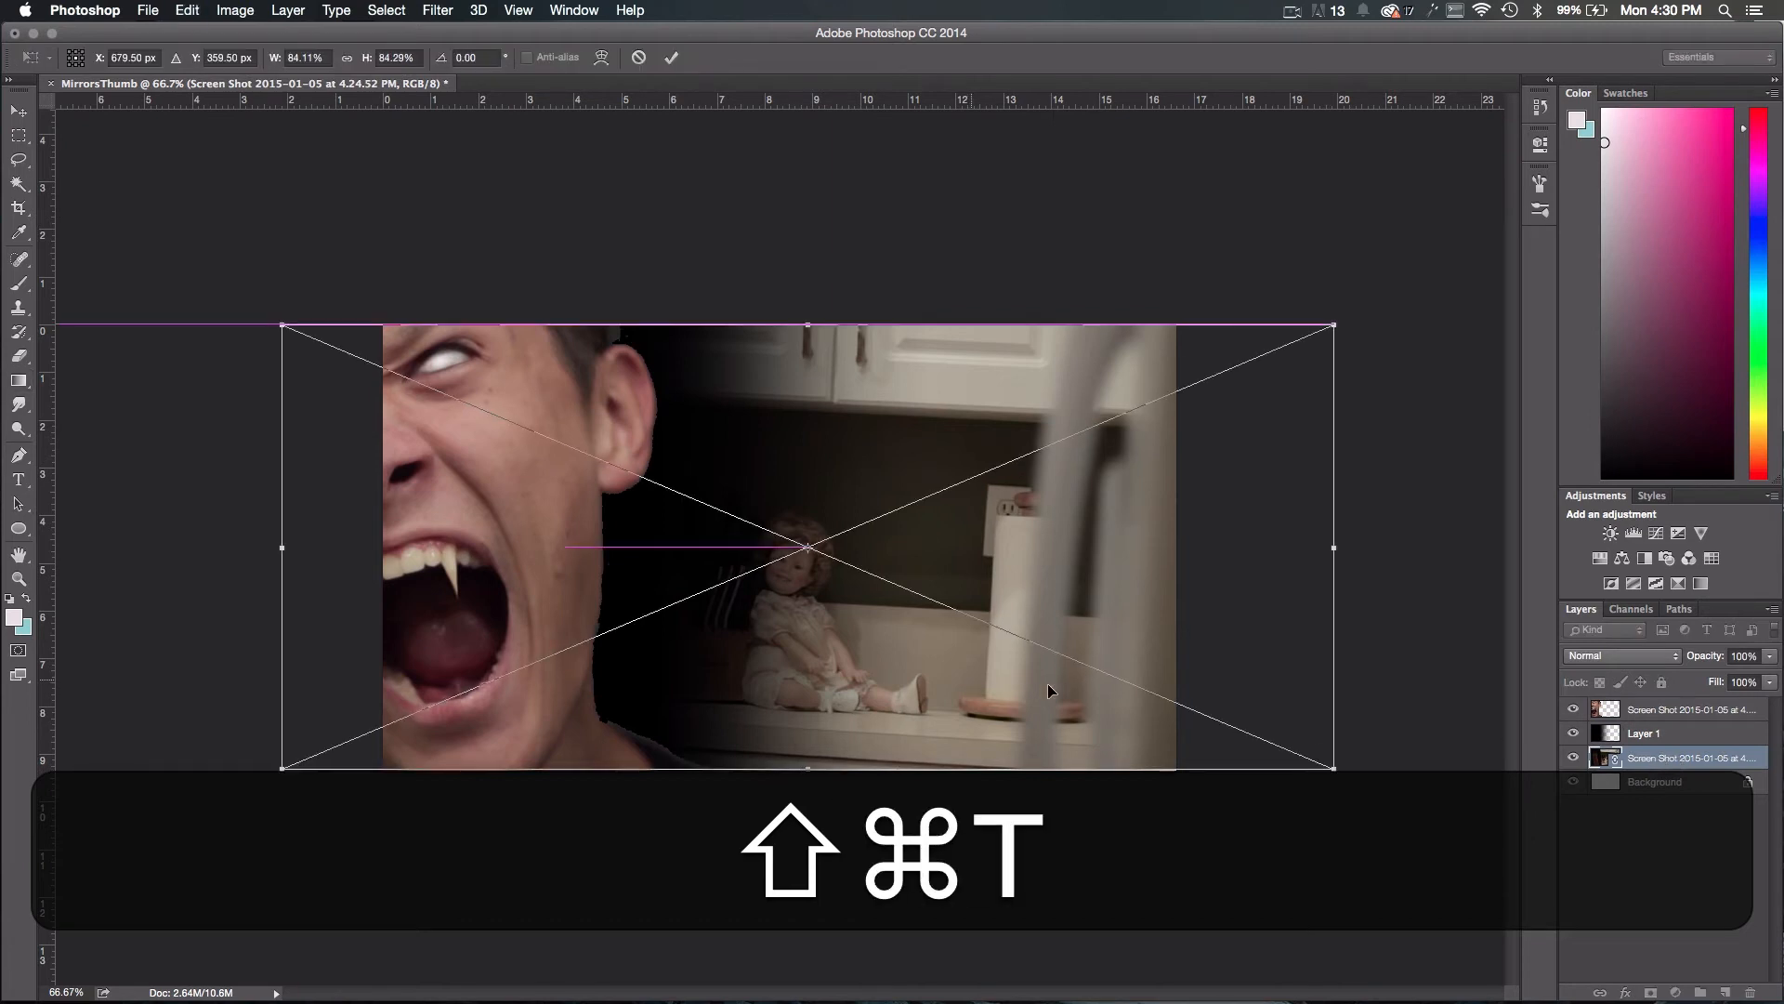
mouse_move(1046, 683)
mouse_down()
mouse_move(1087, 686)
mouse_move(999, 679)
mouse_move(1017, 682)
mouse_up()
key(Return)
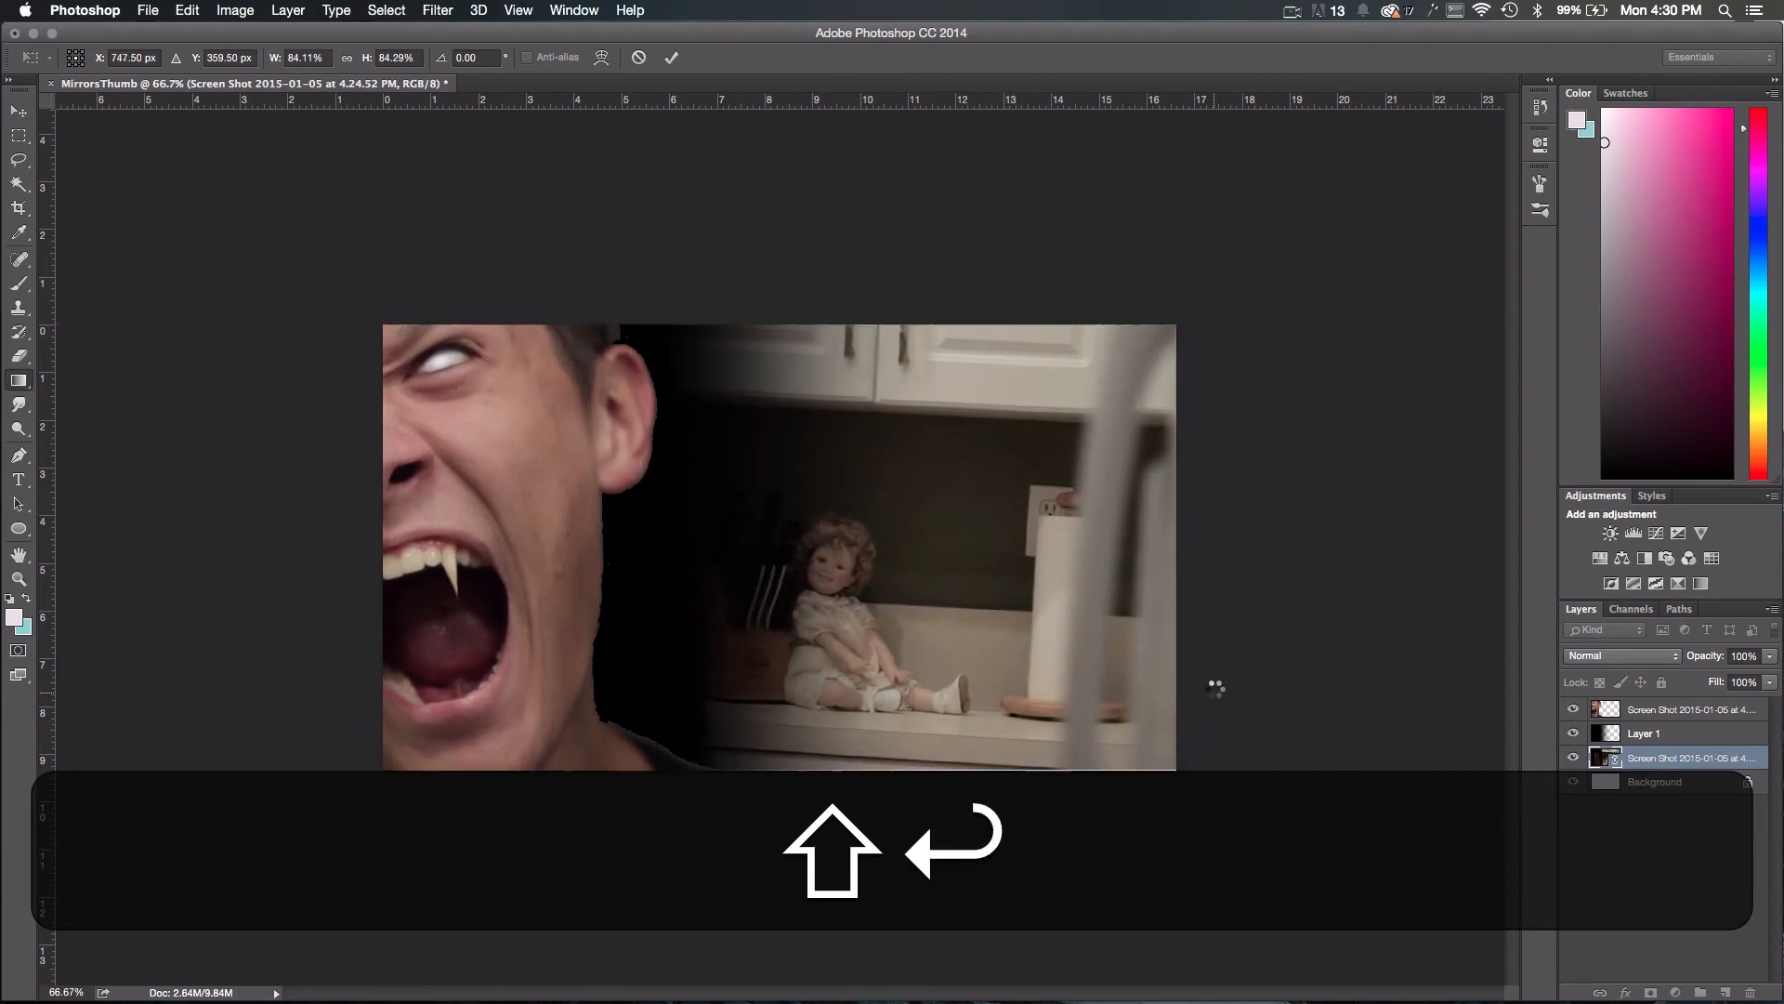
key(shift)
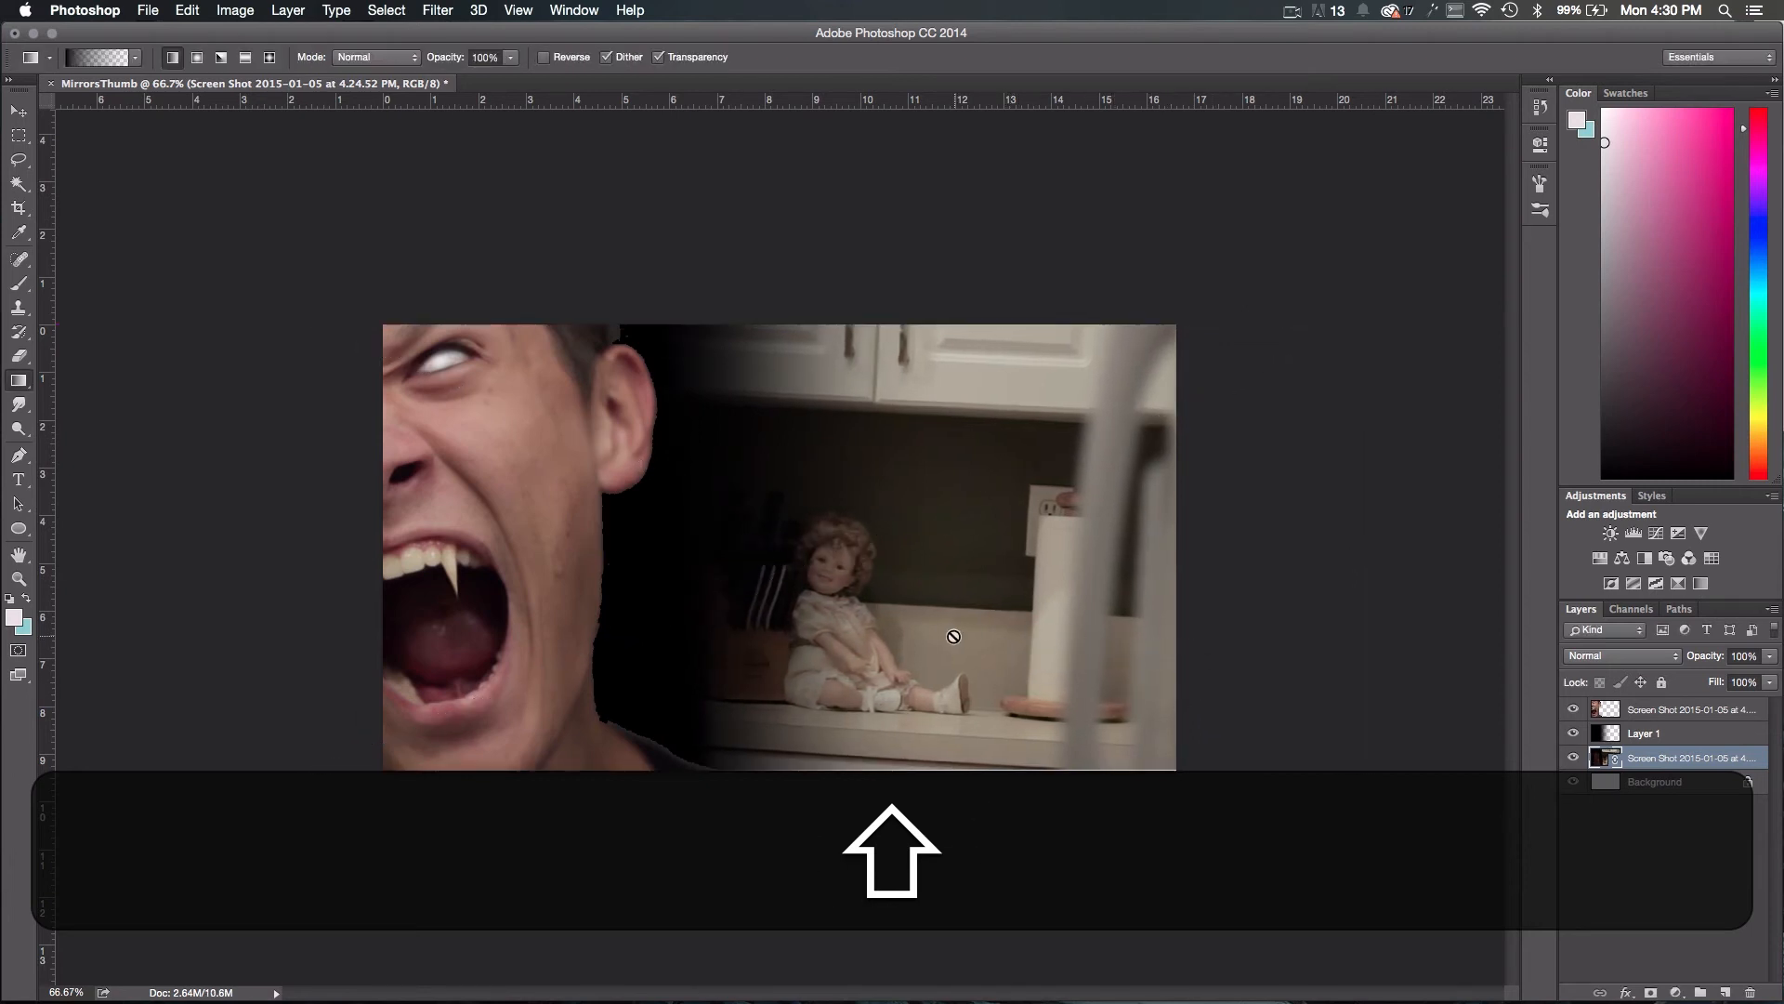
Step: Add the title text MIRRORS in Bebas Neue Regular above the doll
click(18, 479)
click(766, 441)
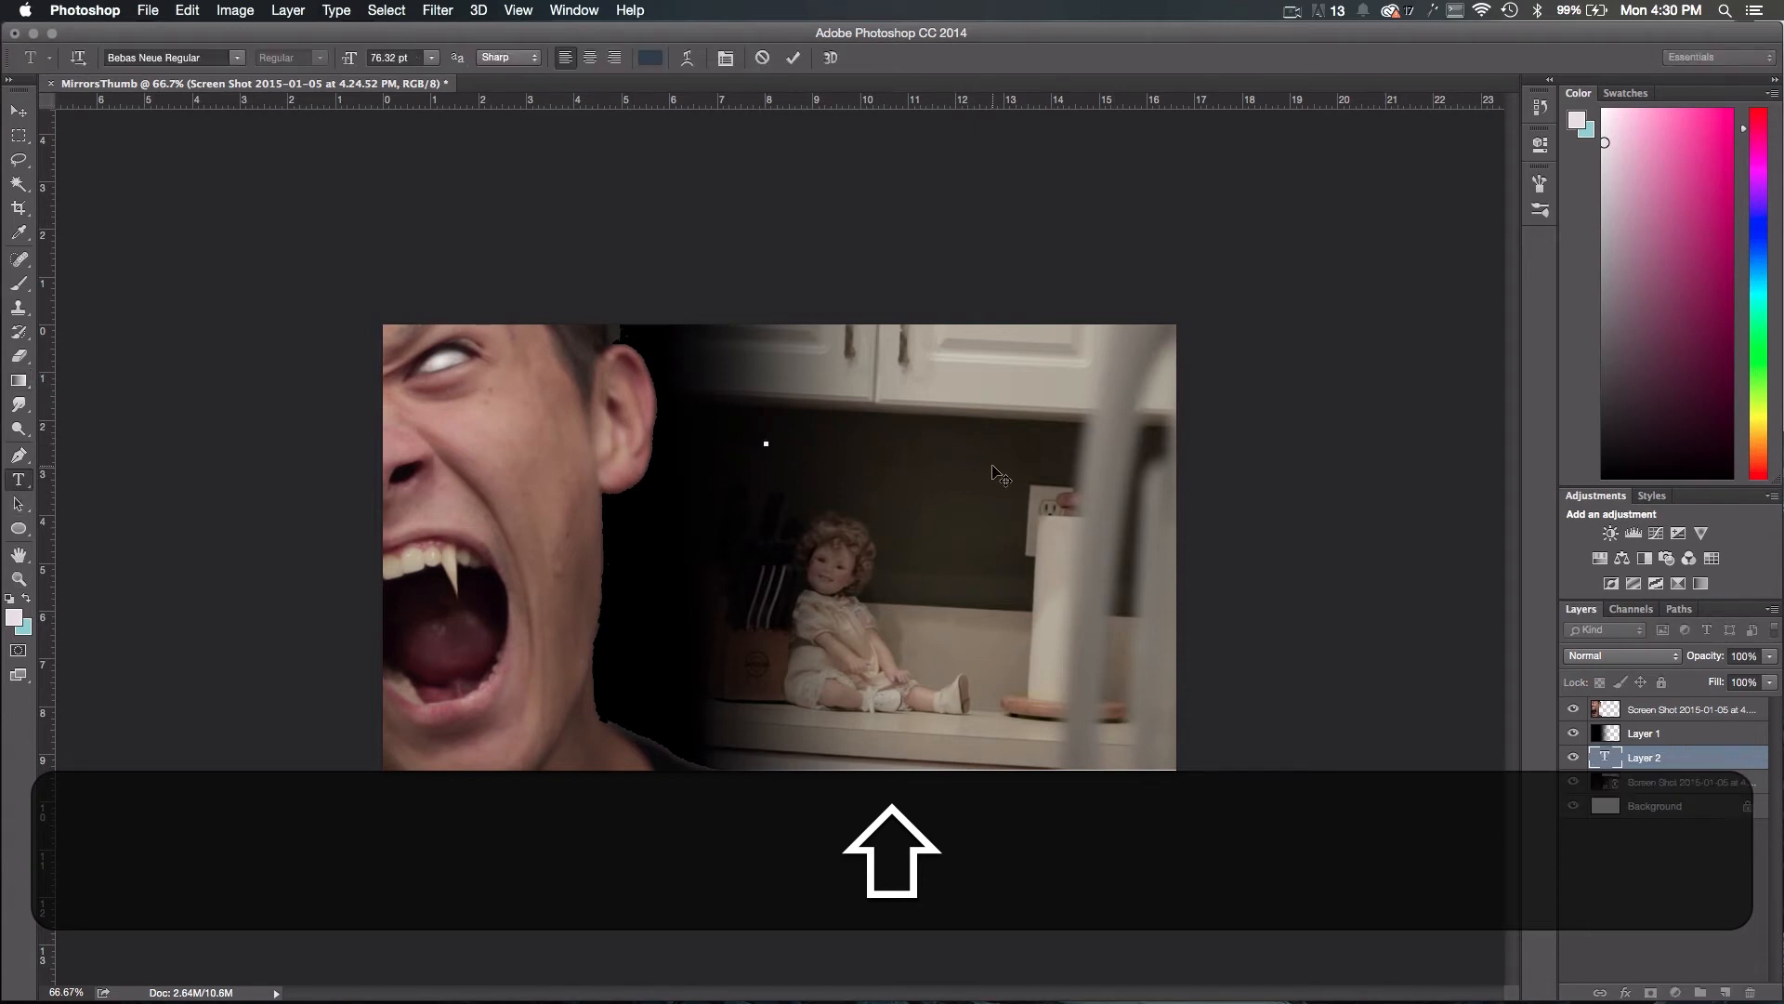
text(MIRR)
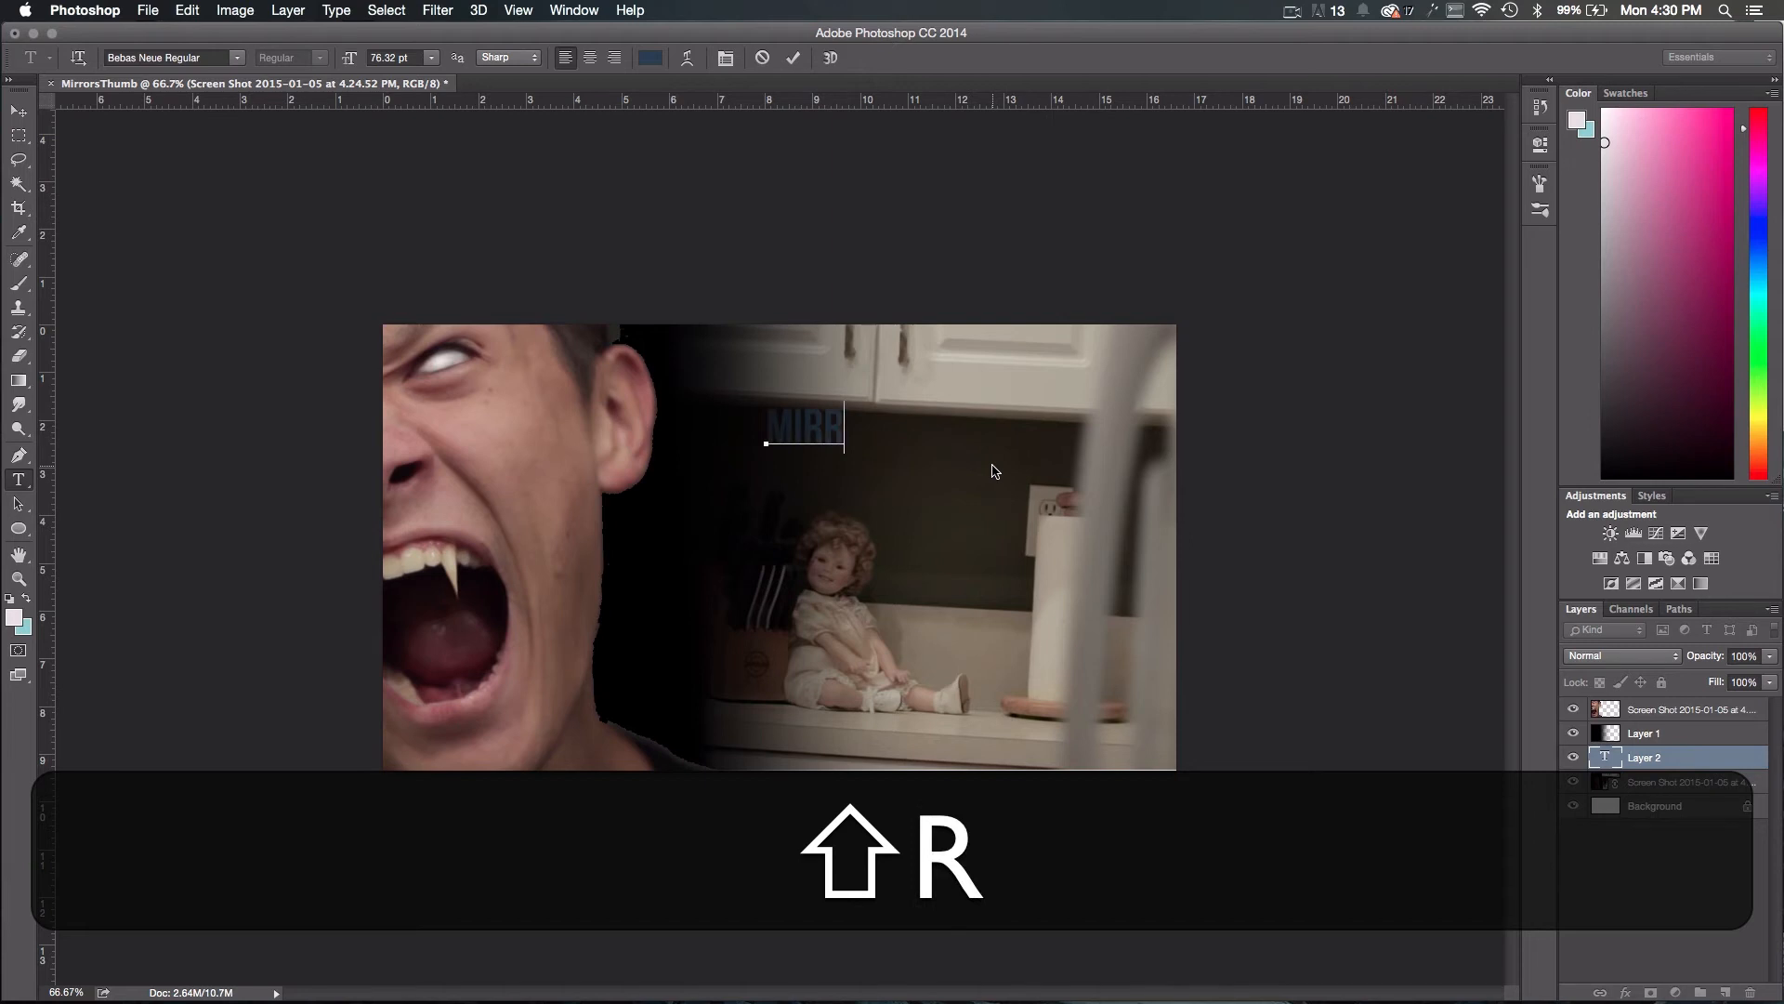
text(ORS)
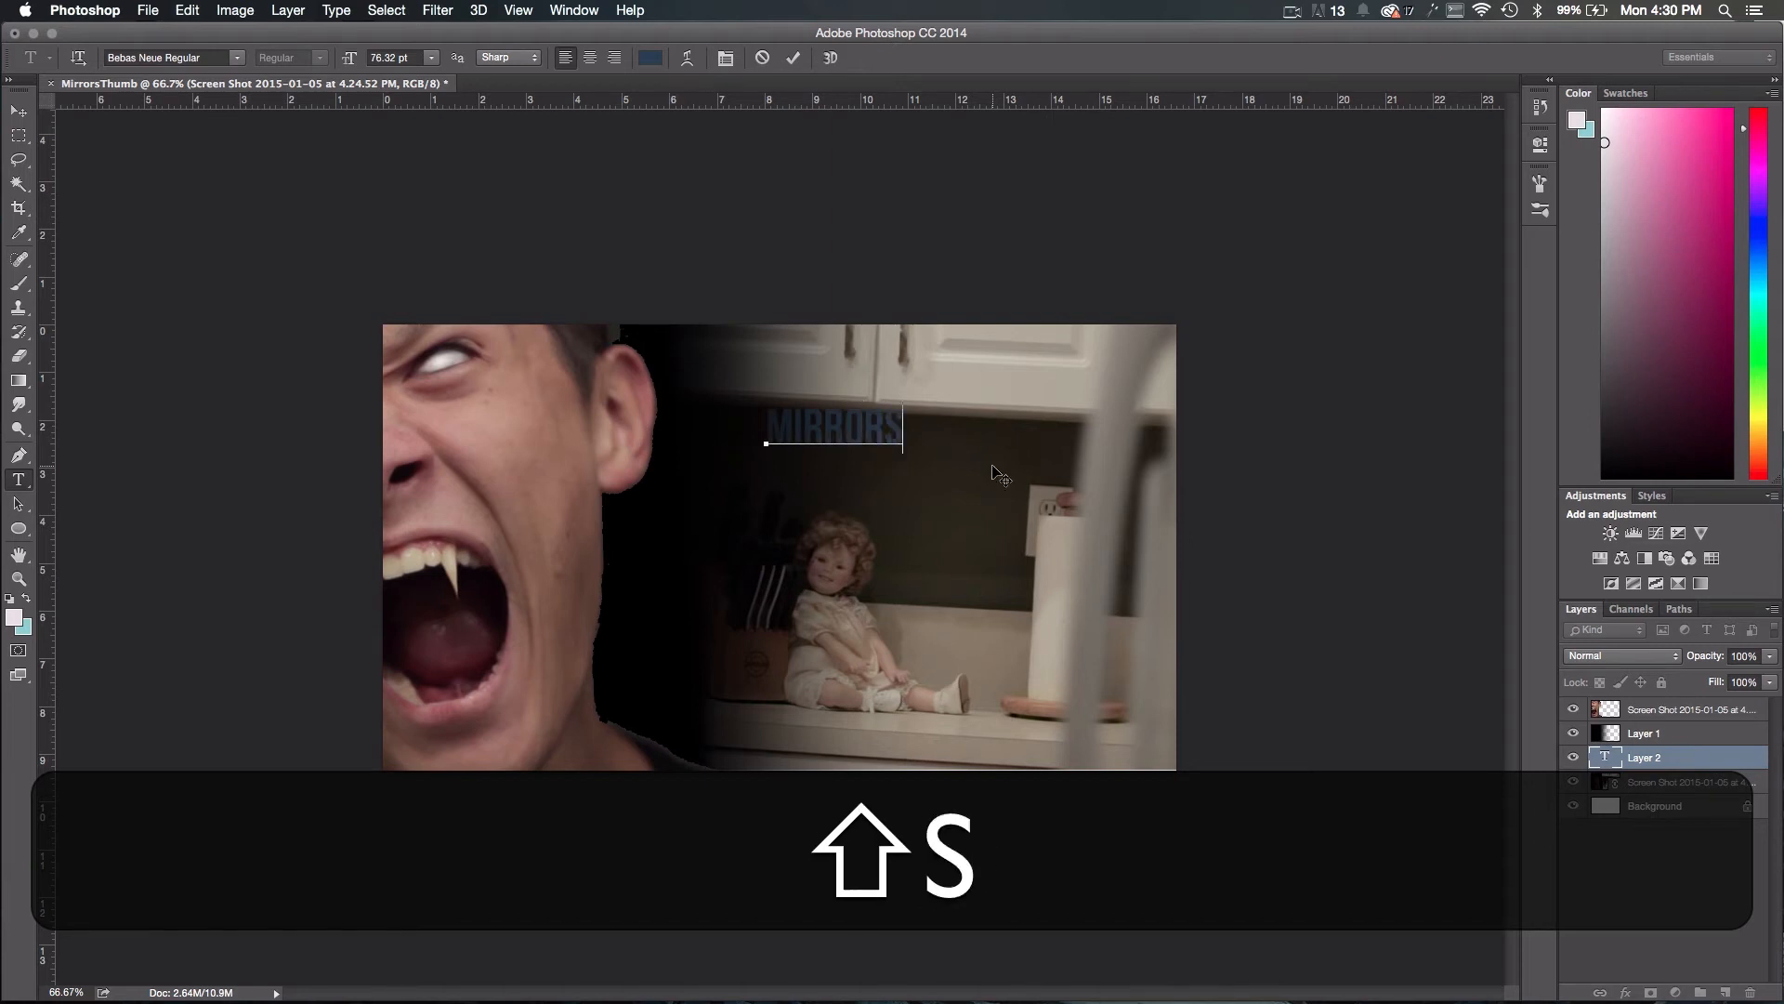
Step: Enlarge the MIRRORS text to 194.52 pt and position it over the cupboards above the doll
shift+click(745, 436)
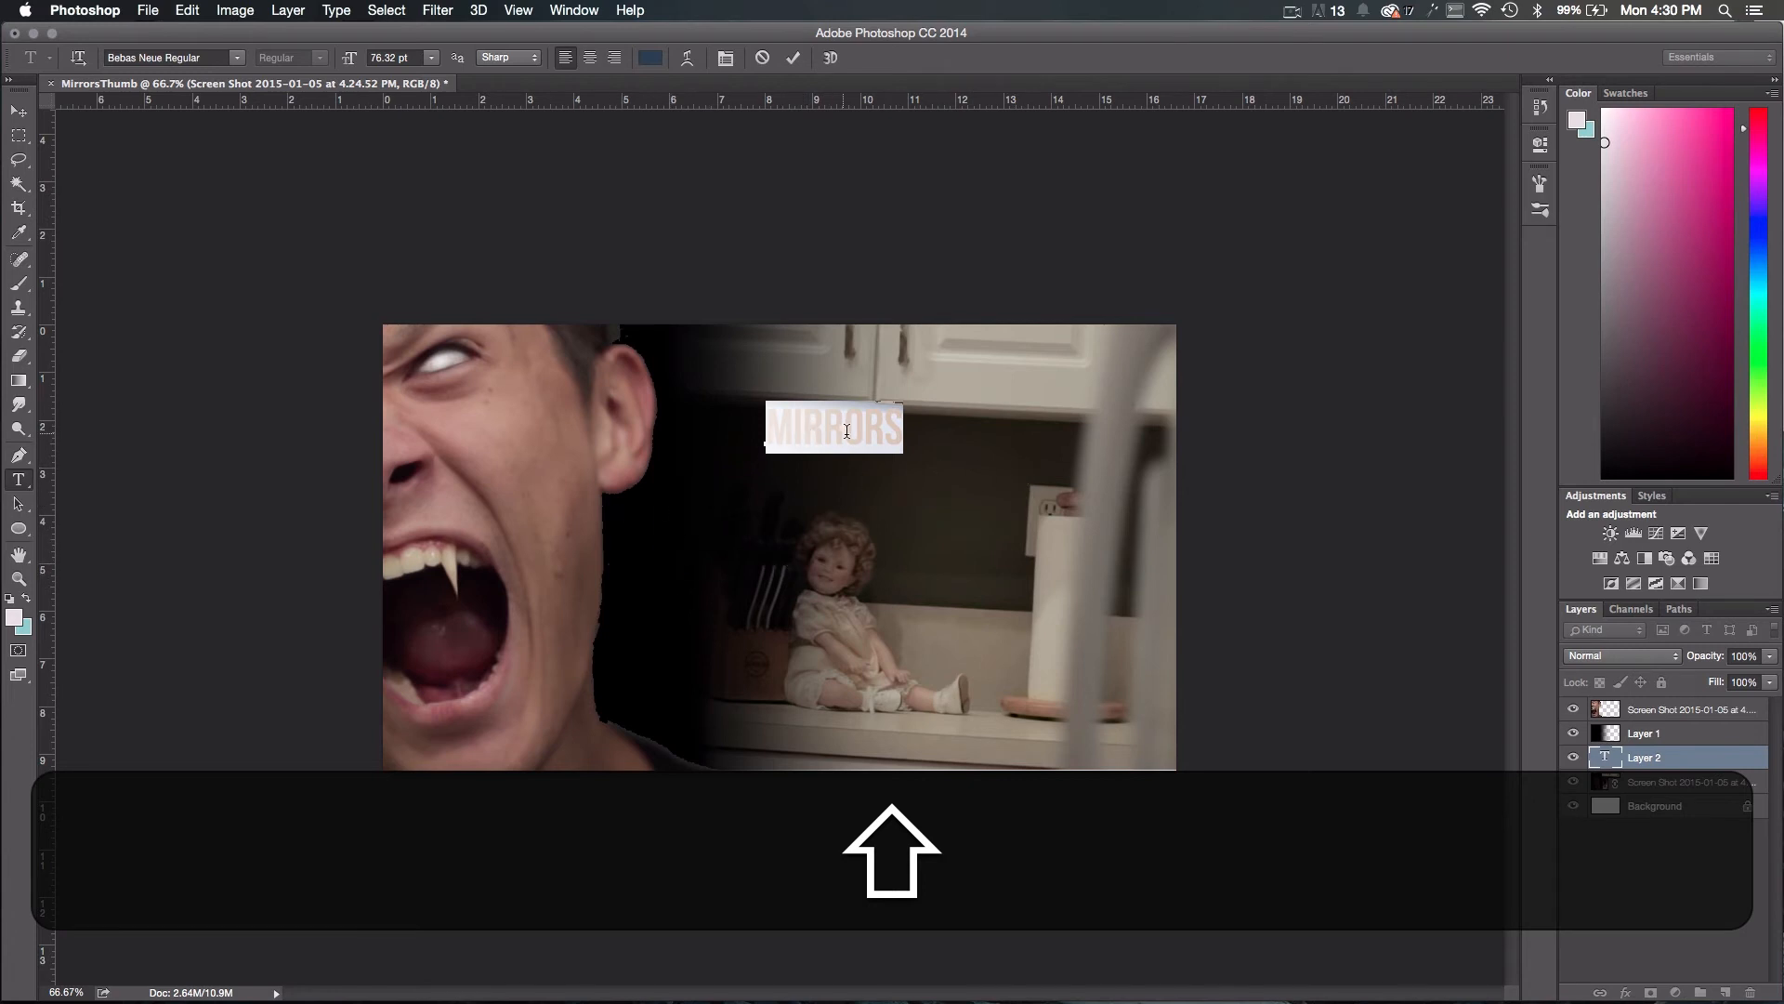
key(super)
drag(903, 398, 1117, 320)
drag(1030, 410, 568, 409)
click(1070, 438)
Step: Change the MIRRORS text colour to white (ffffff) and finish editing the text
click(650, 59)
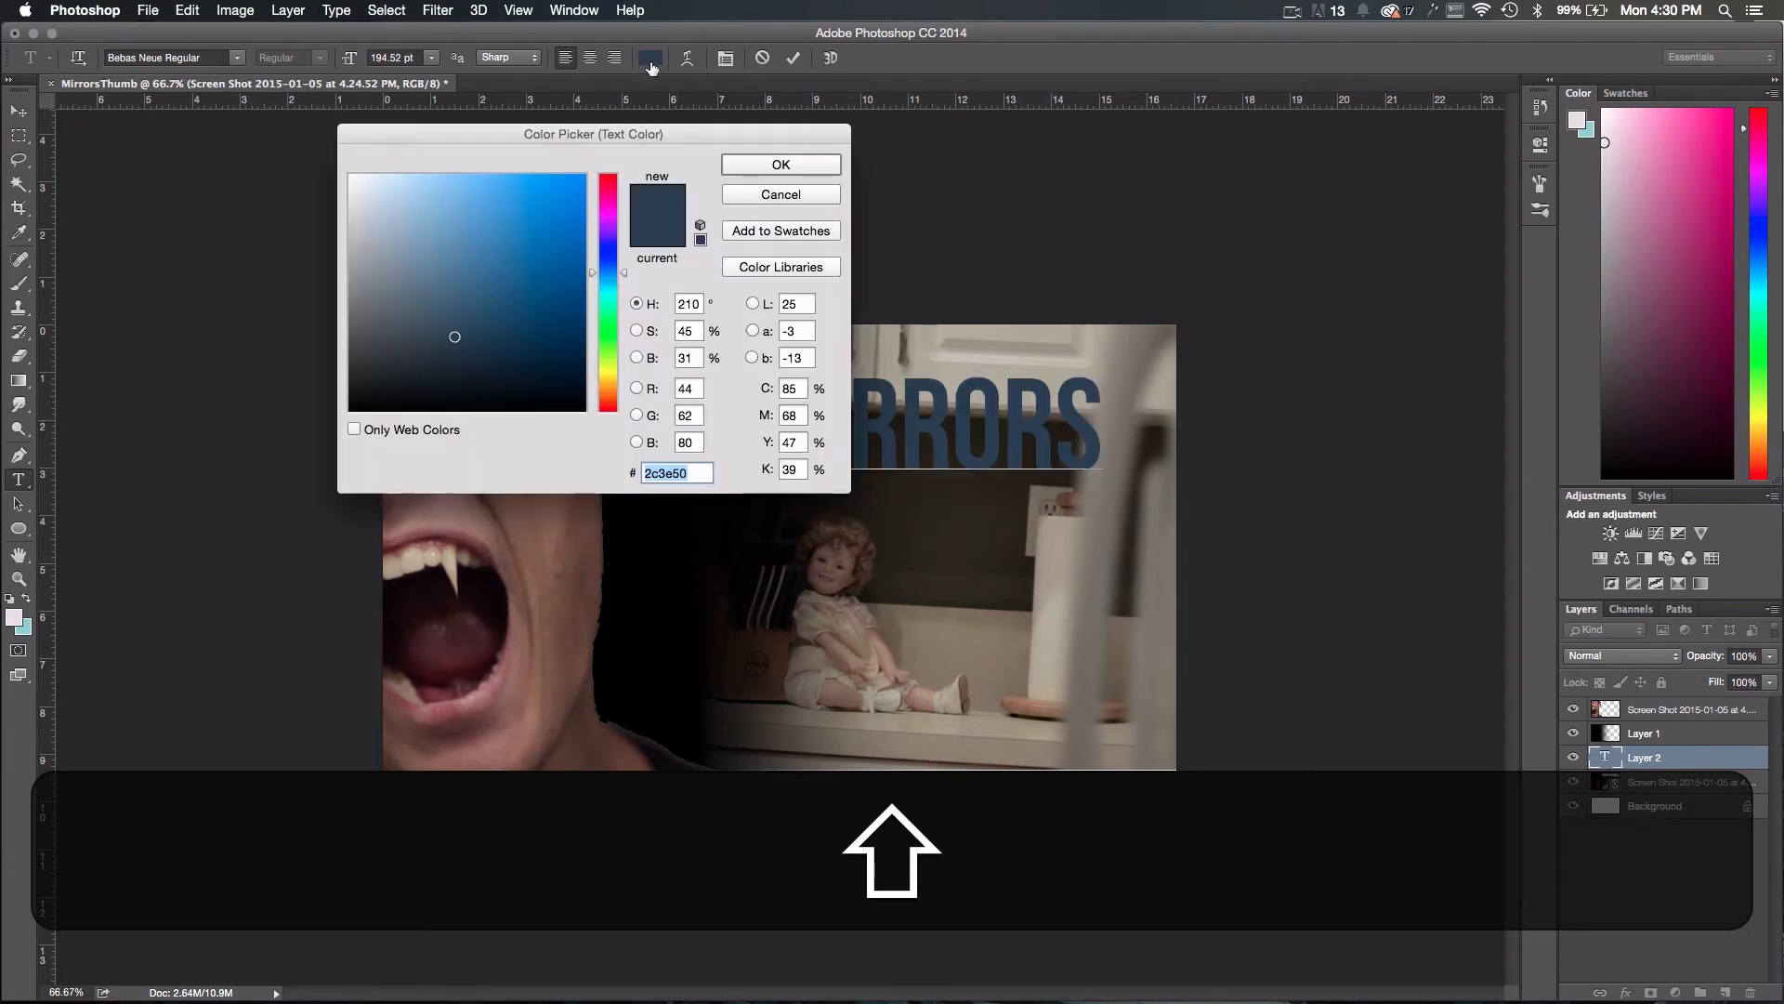
drag(563, 195, 187, 152)
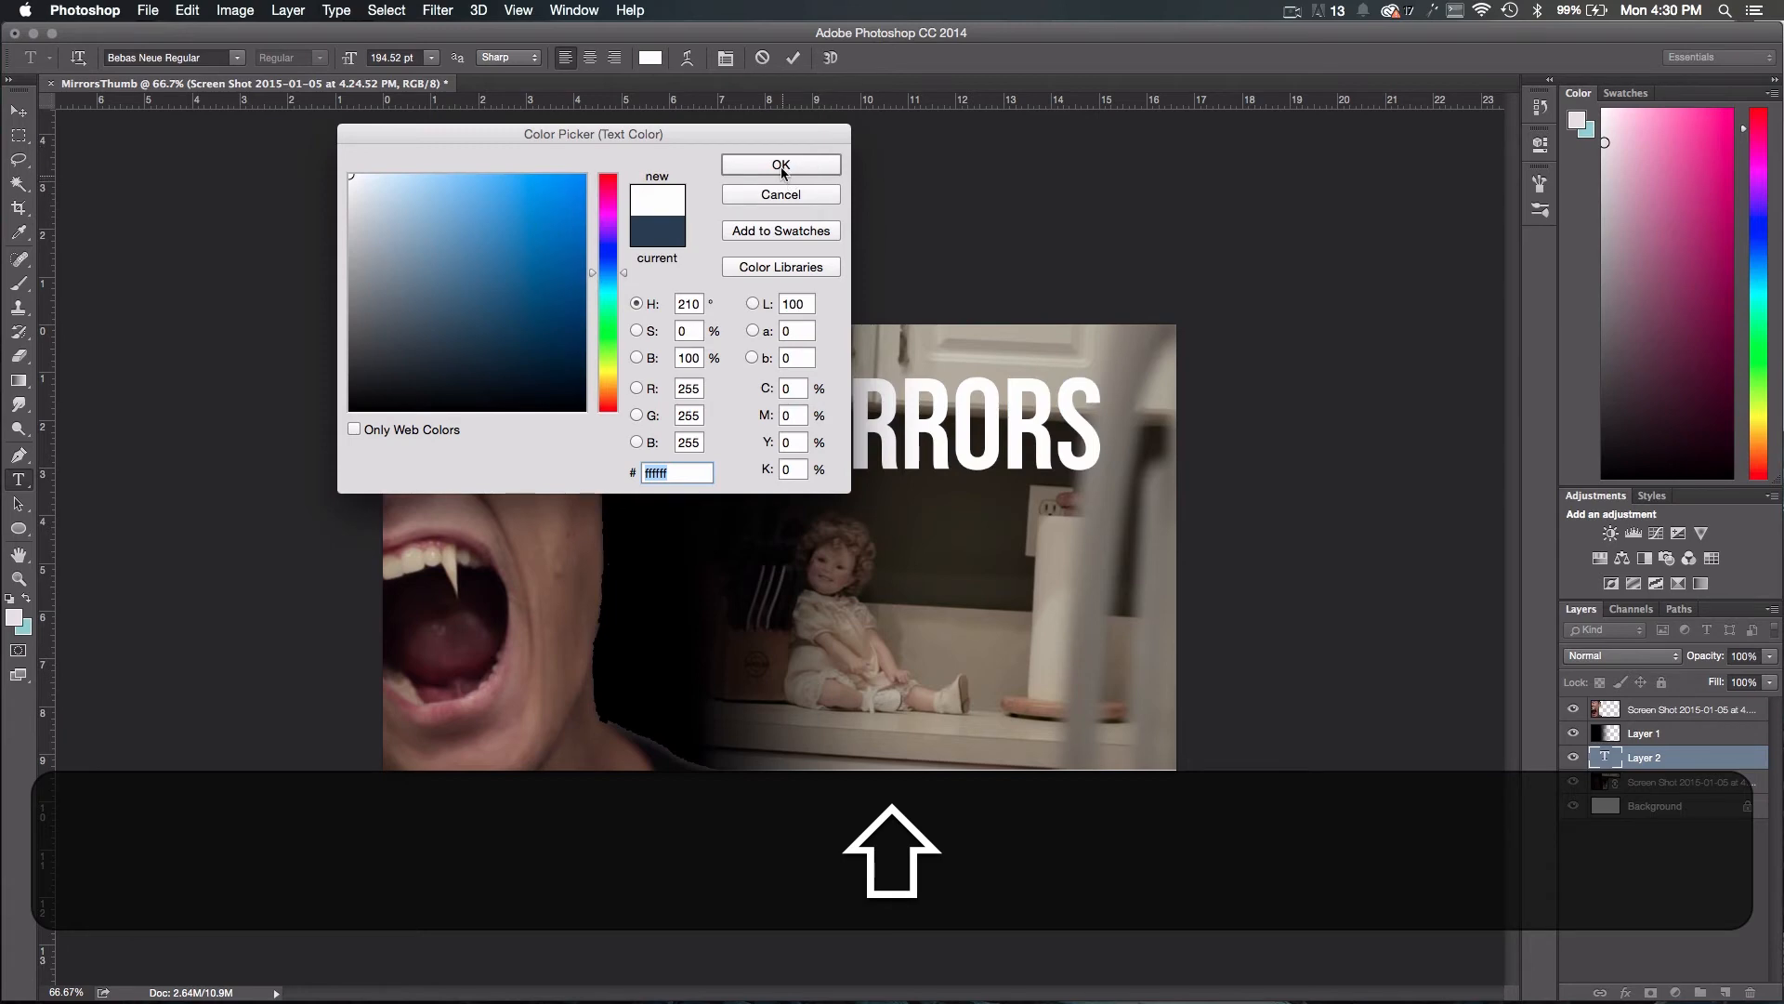
click(781, 165)
key(super+h)
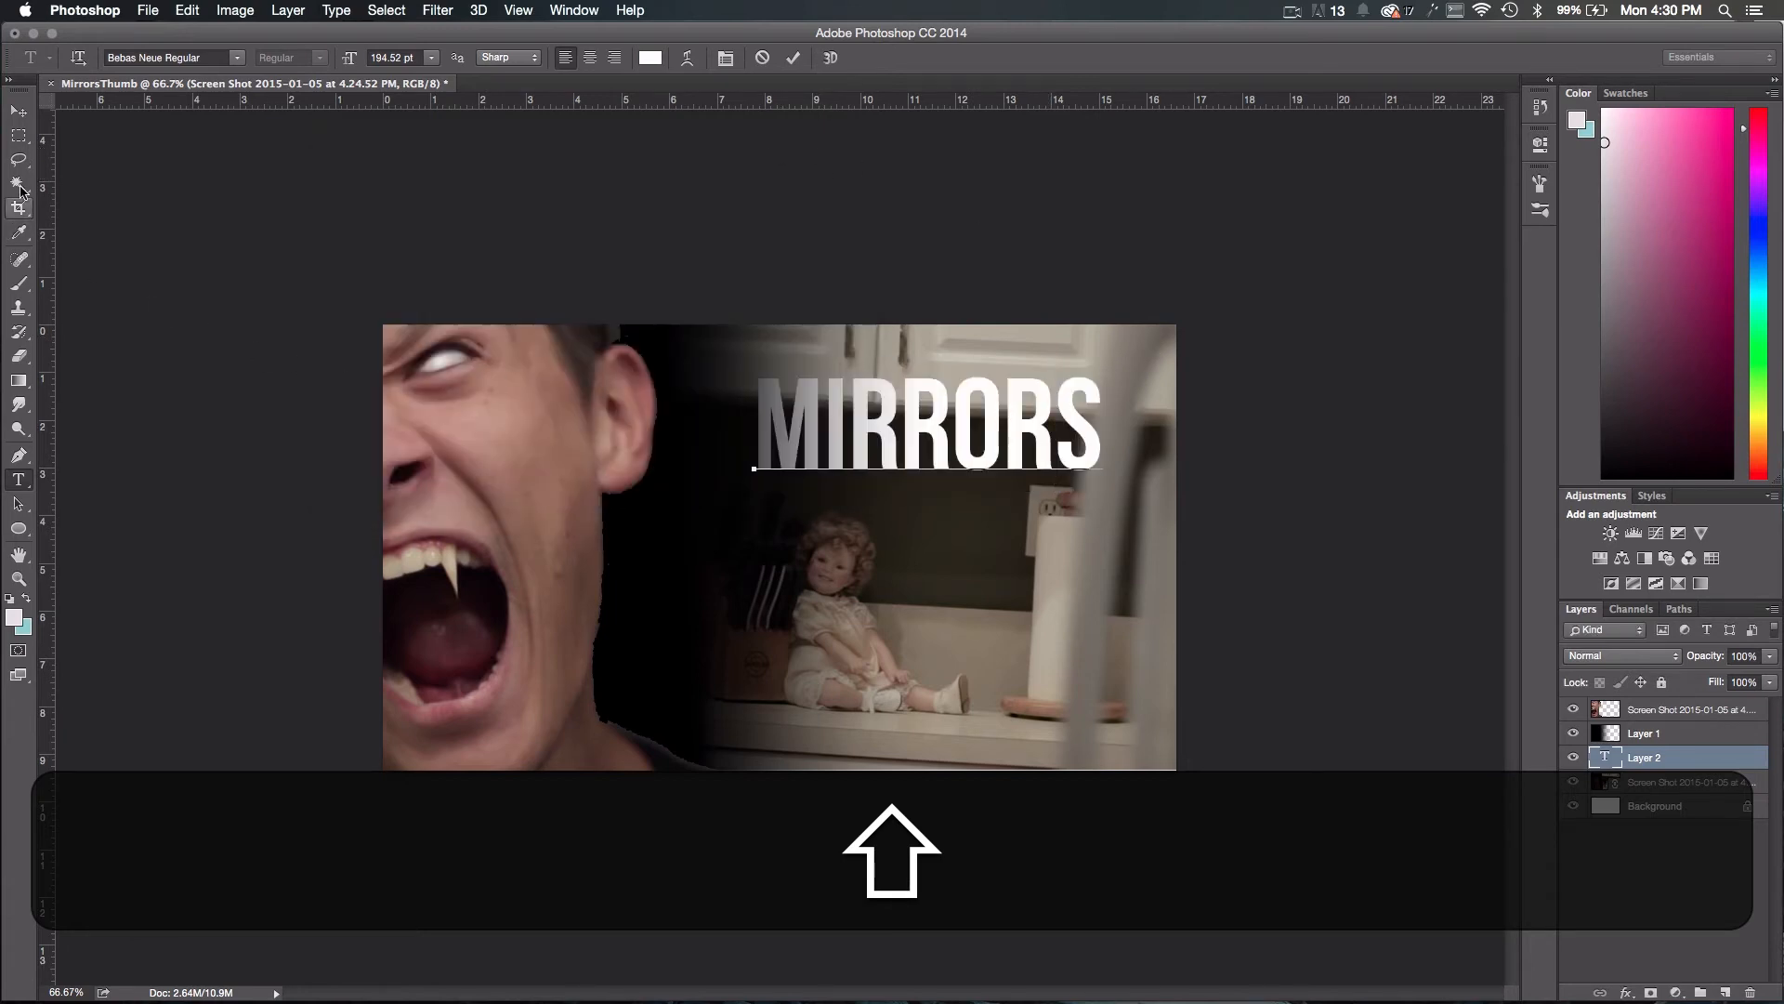
click(19, 111)
Step: Lower the gradient layer's opacity to 73% and stretch it to 134.13% width so it reaches the canvas's right edge
click(1623, 736)
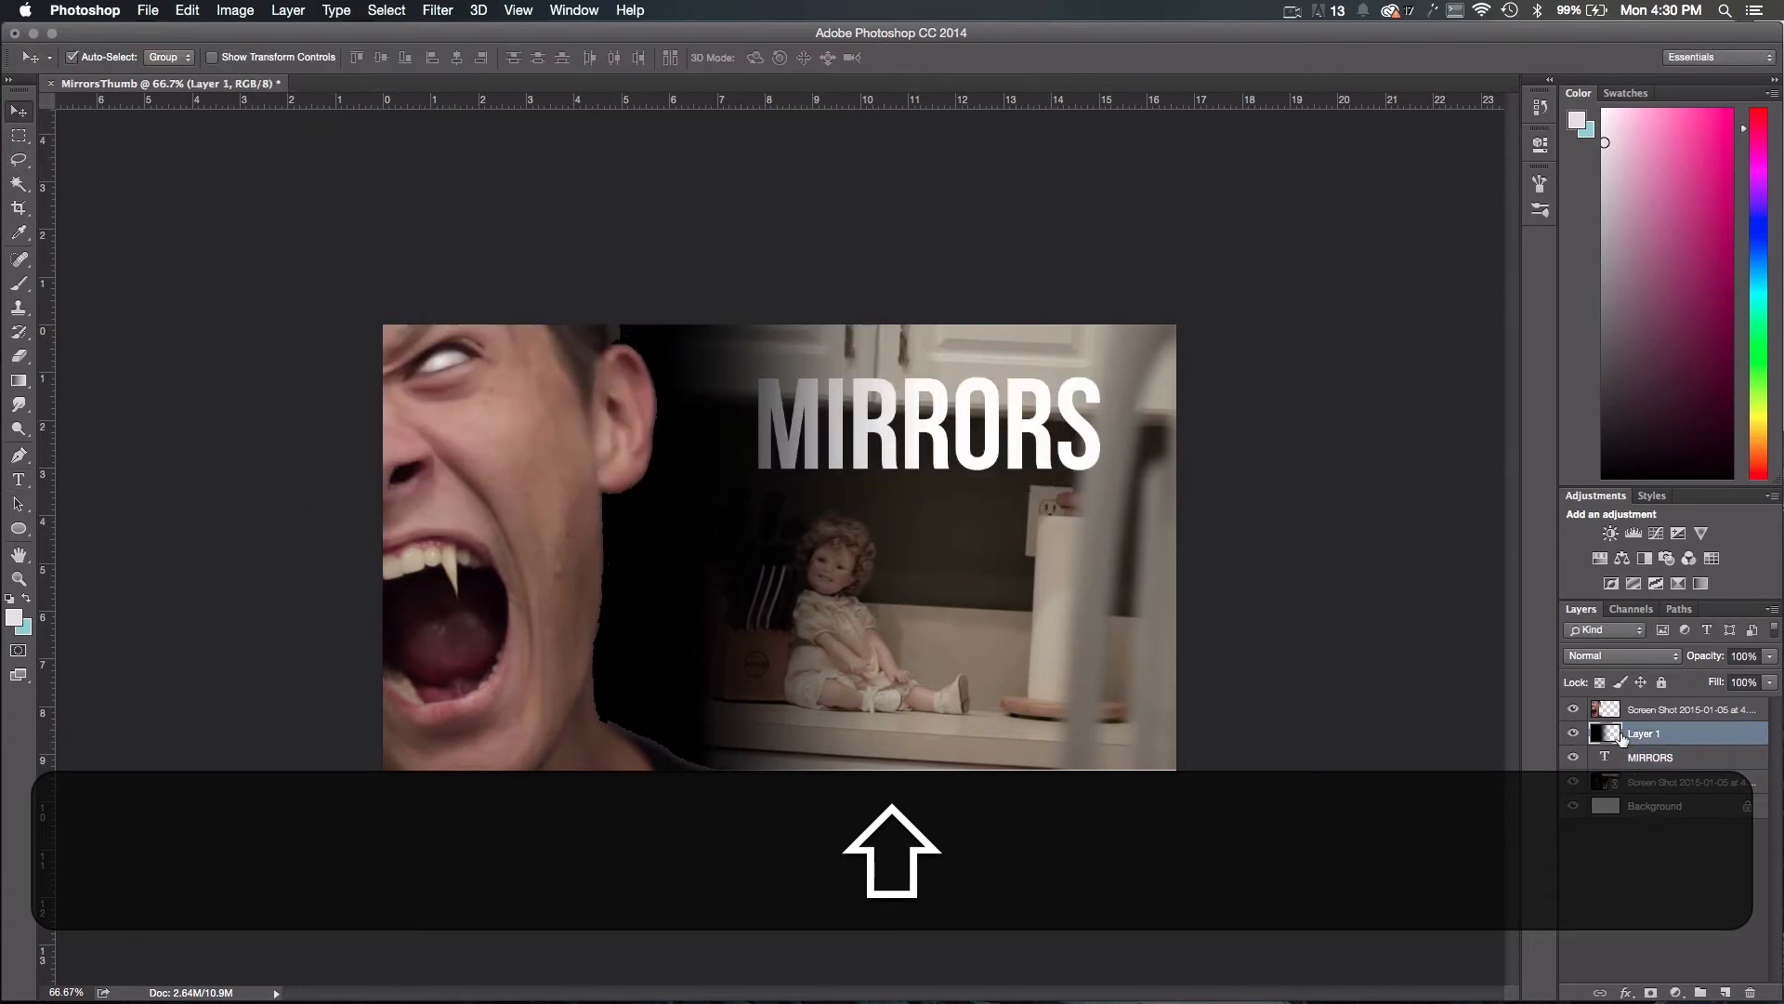
click(1771, 662)
drag(1734, 681, 1743, 681)
key(shift+super+t)
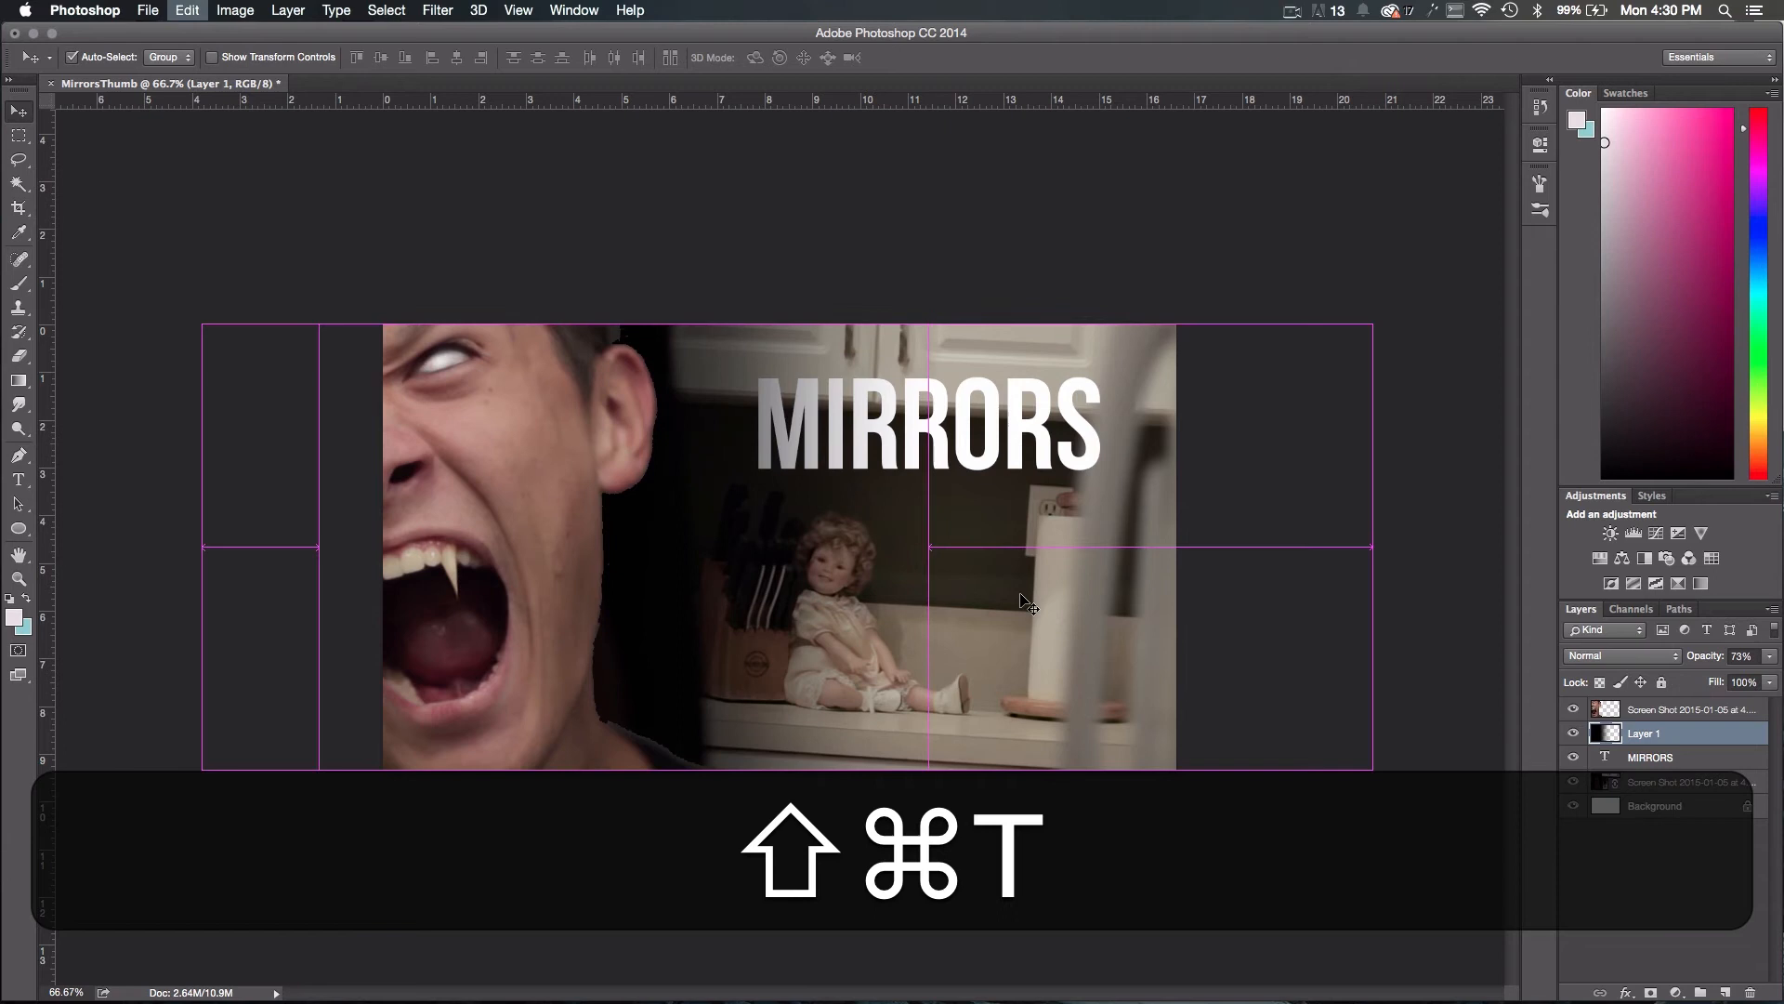
drag(929, 560, 1178, 551)
key(Return)
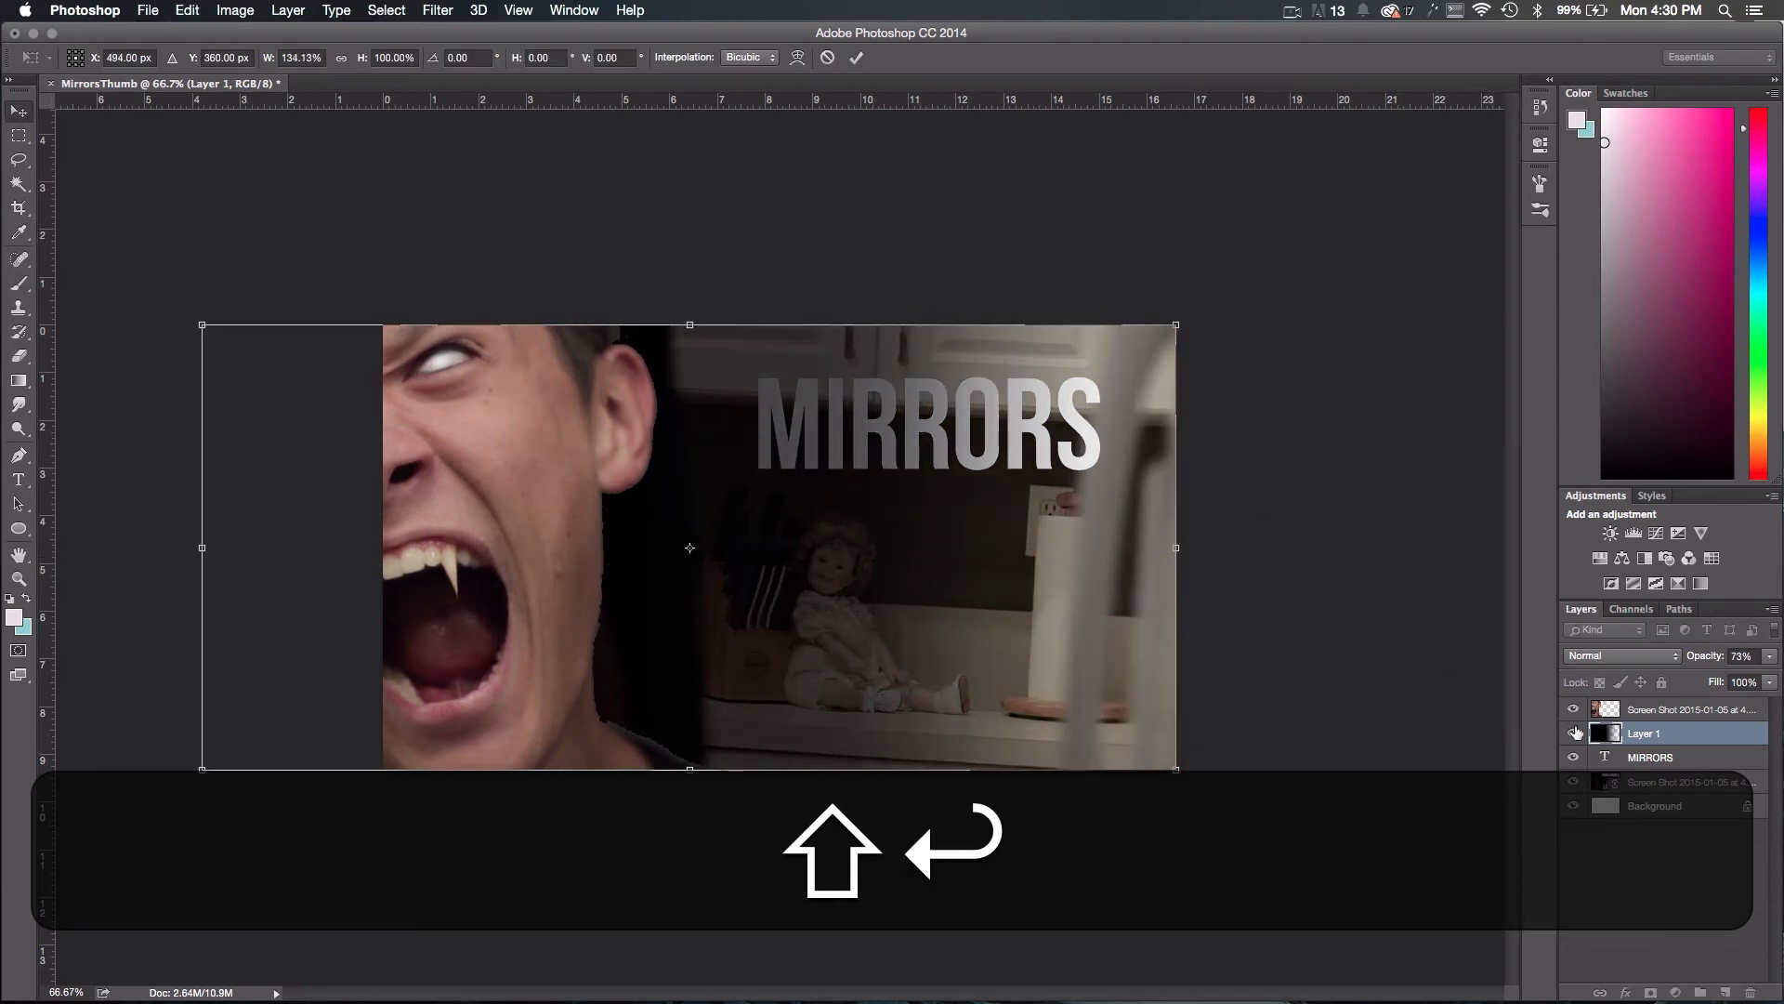
Step: Move the MIRRORS text layer above the gradient layer and preview the composition at a small thumbnail size
drag(1660, 753, 1655, 713)
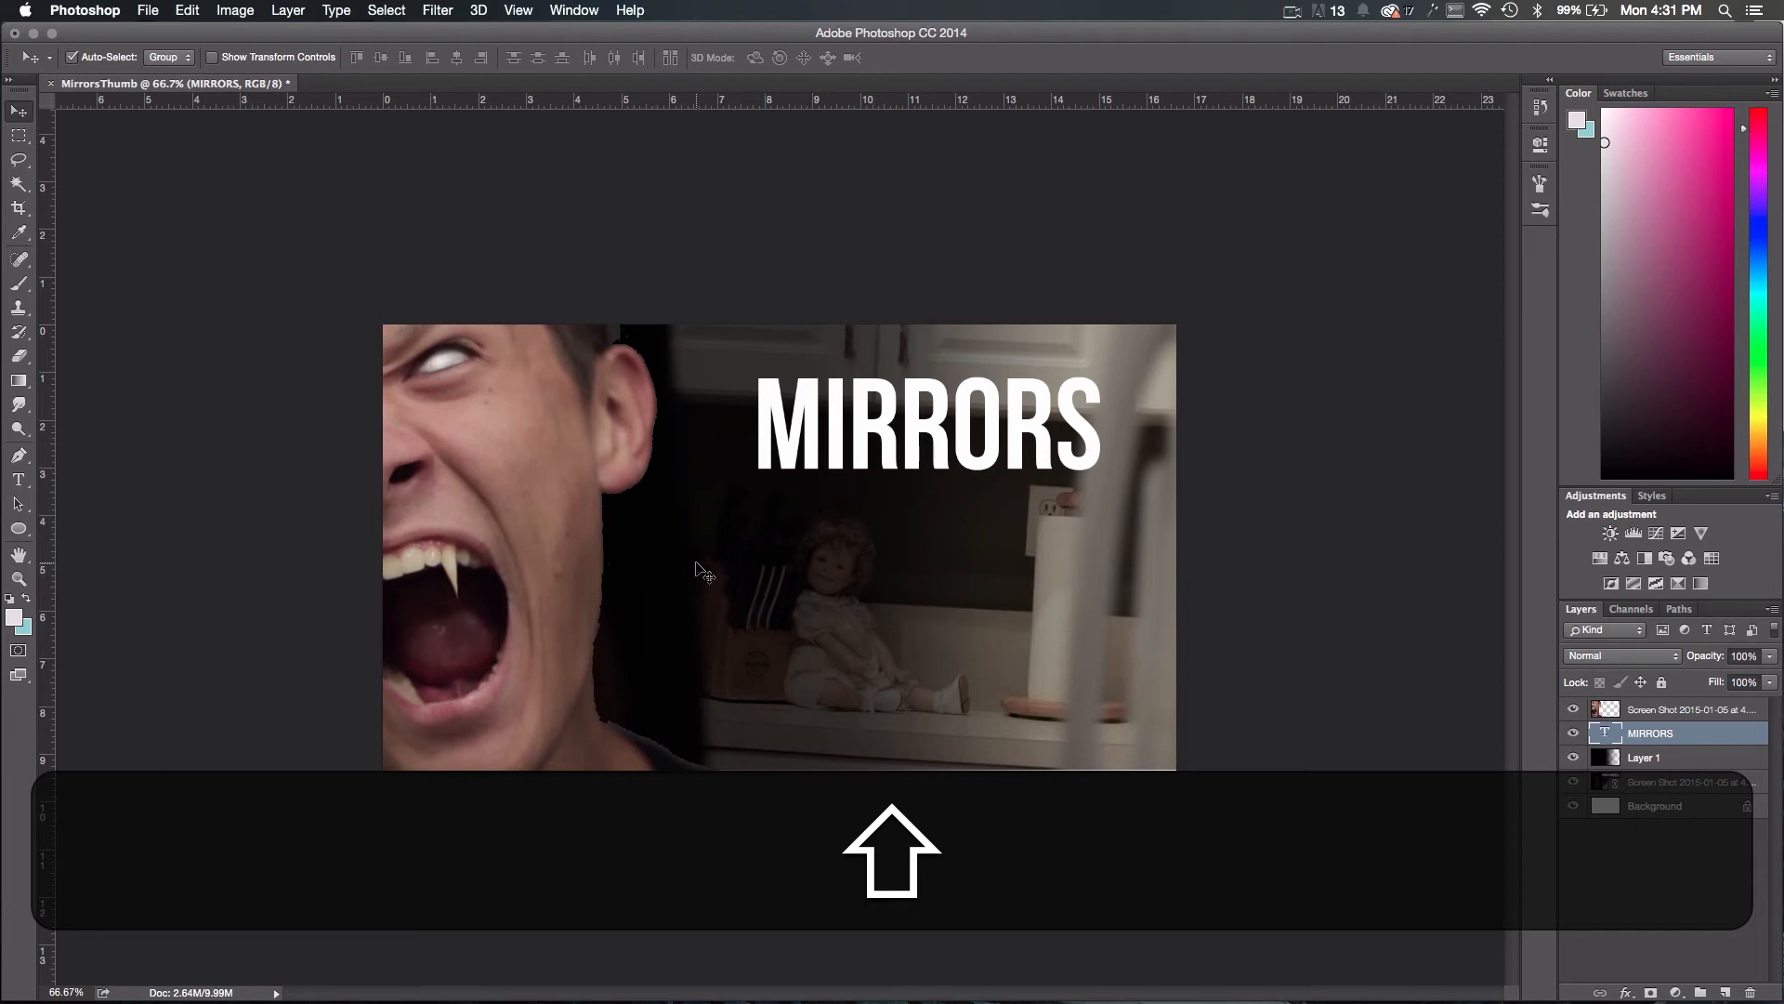
key(super+shift+minus)
key(super+shift+minus)
key(super+shift+minus)
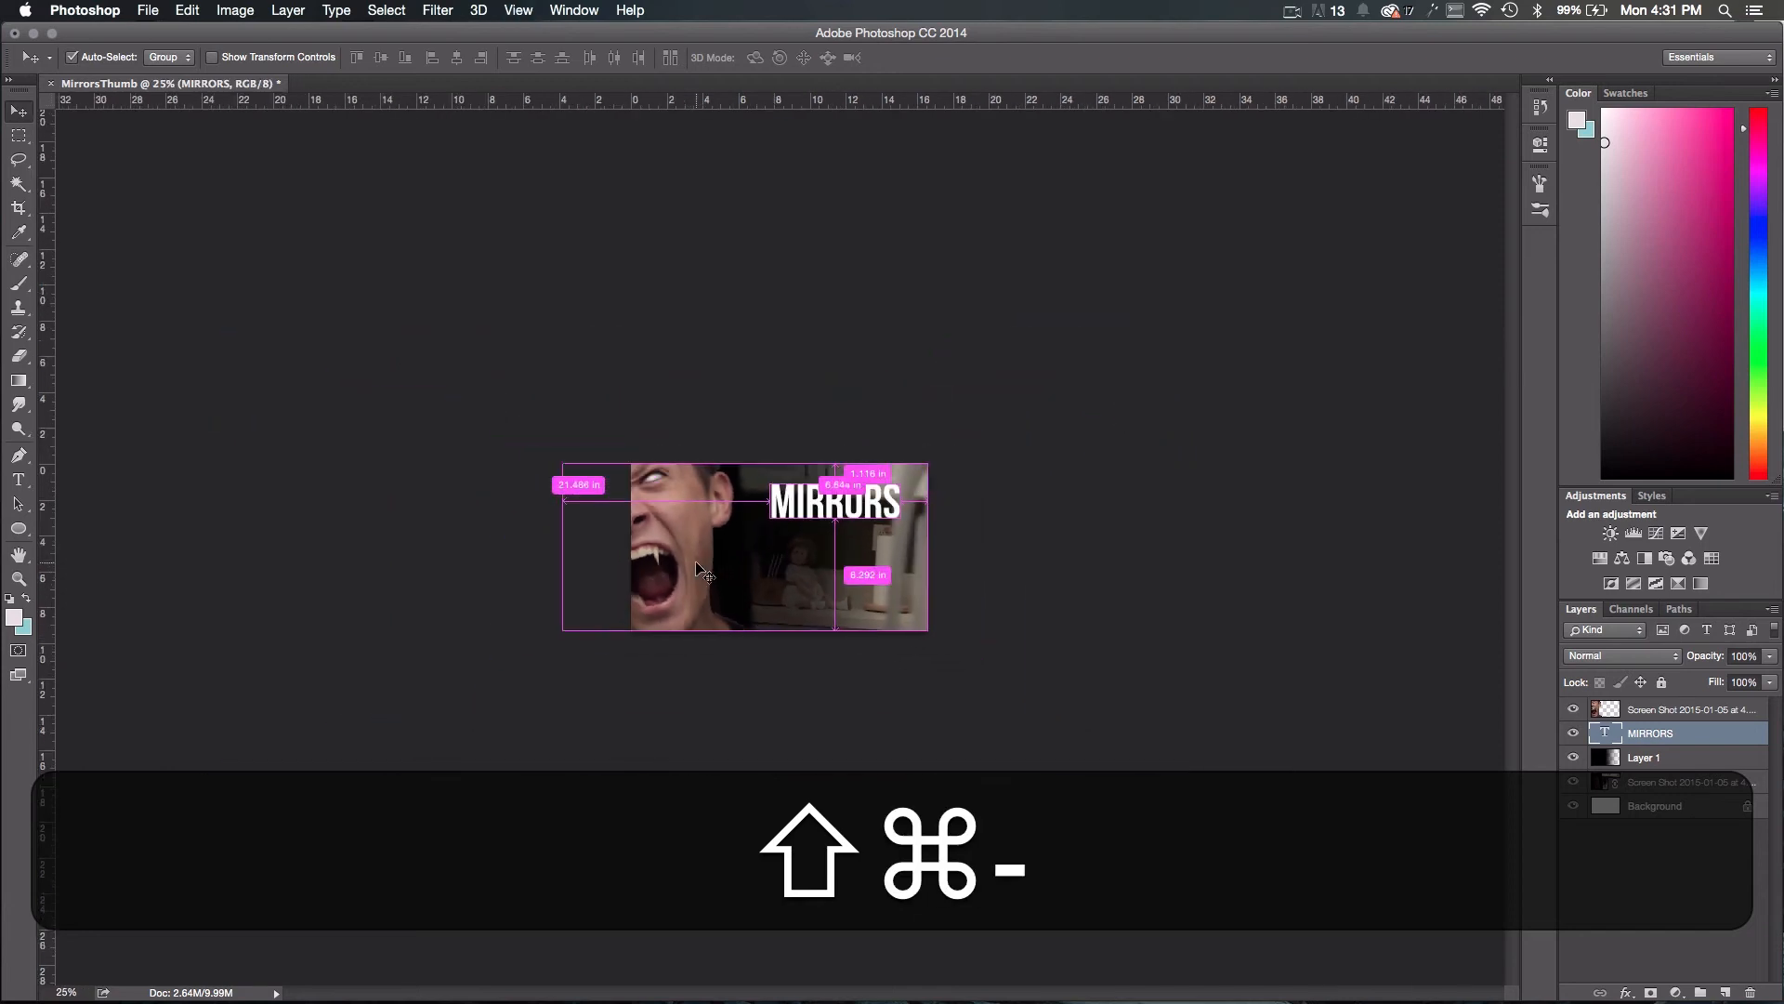
key(super+shift+equal)
key(super+shift+equal)
key(super+shift+equal)
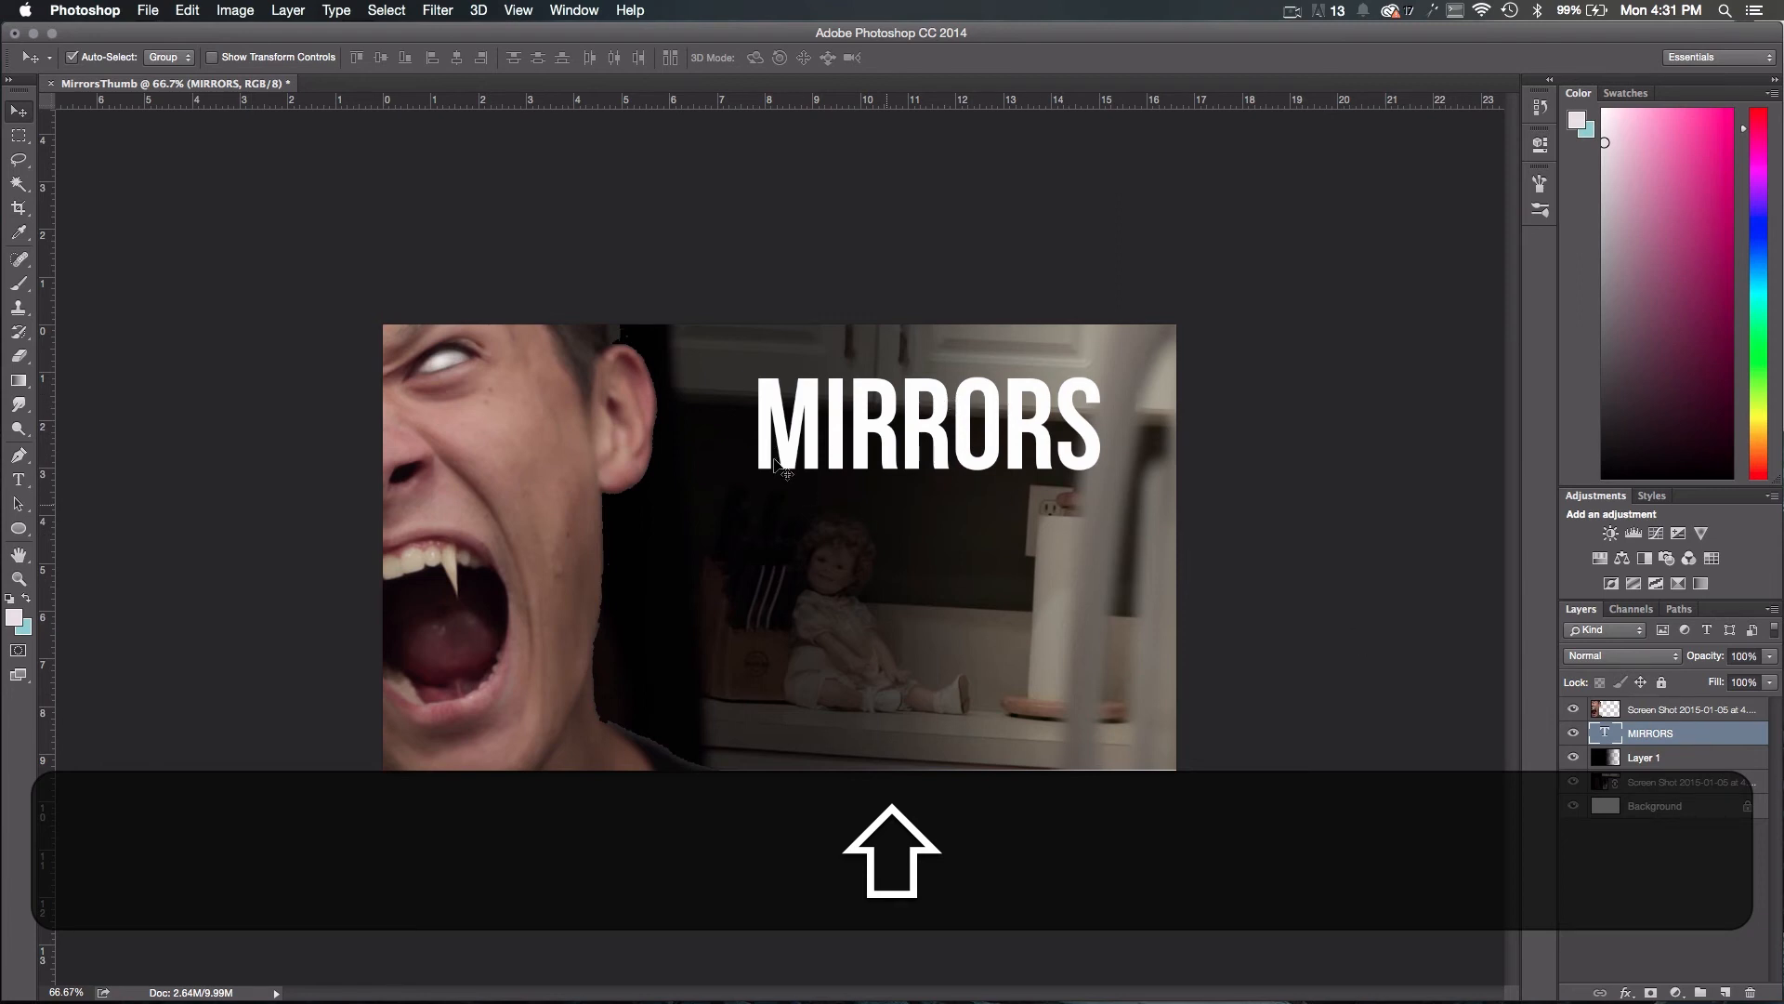
Step: Add an 18 px black outside stroke to the MIRRORS text layer
double_click(1721, 740)
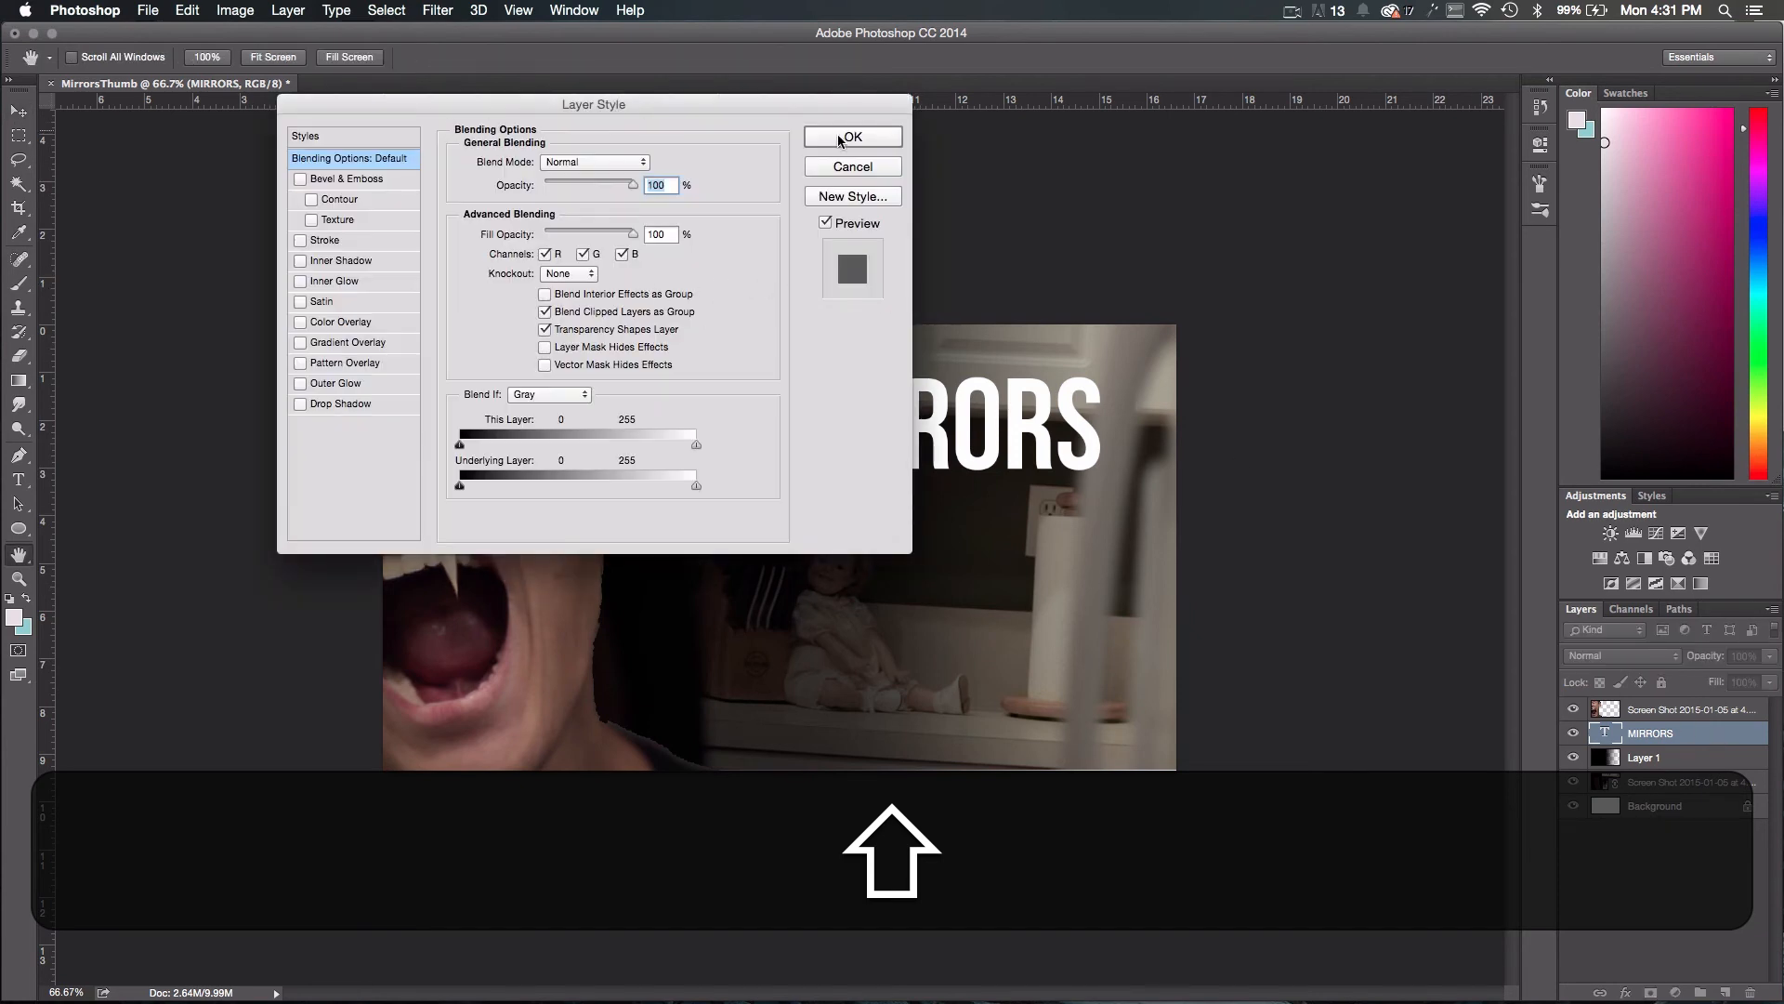
drag(694, 102, 379, 177)
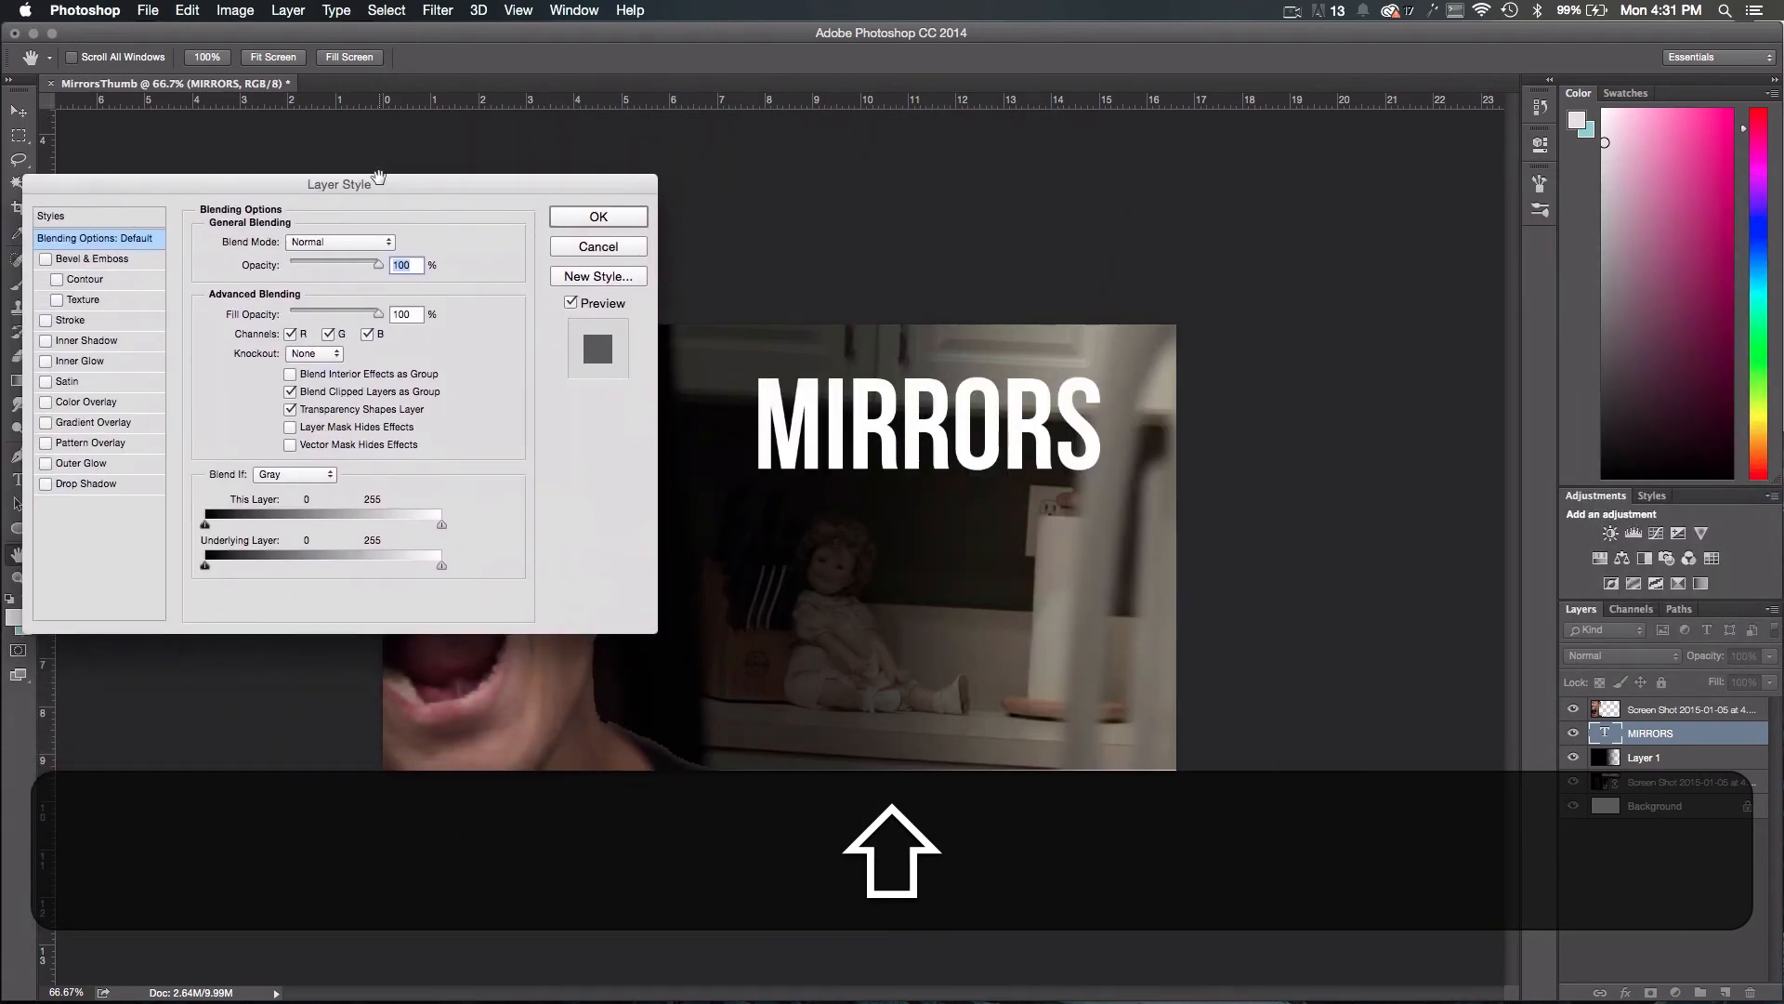
click(121, 323)
mouse_move(269, 242)
mouse_down()
mouse_move(330, 242)
mouse_move(277, 238)
mouse_up()
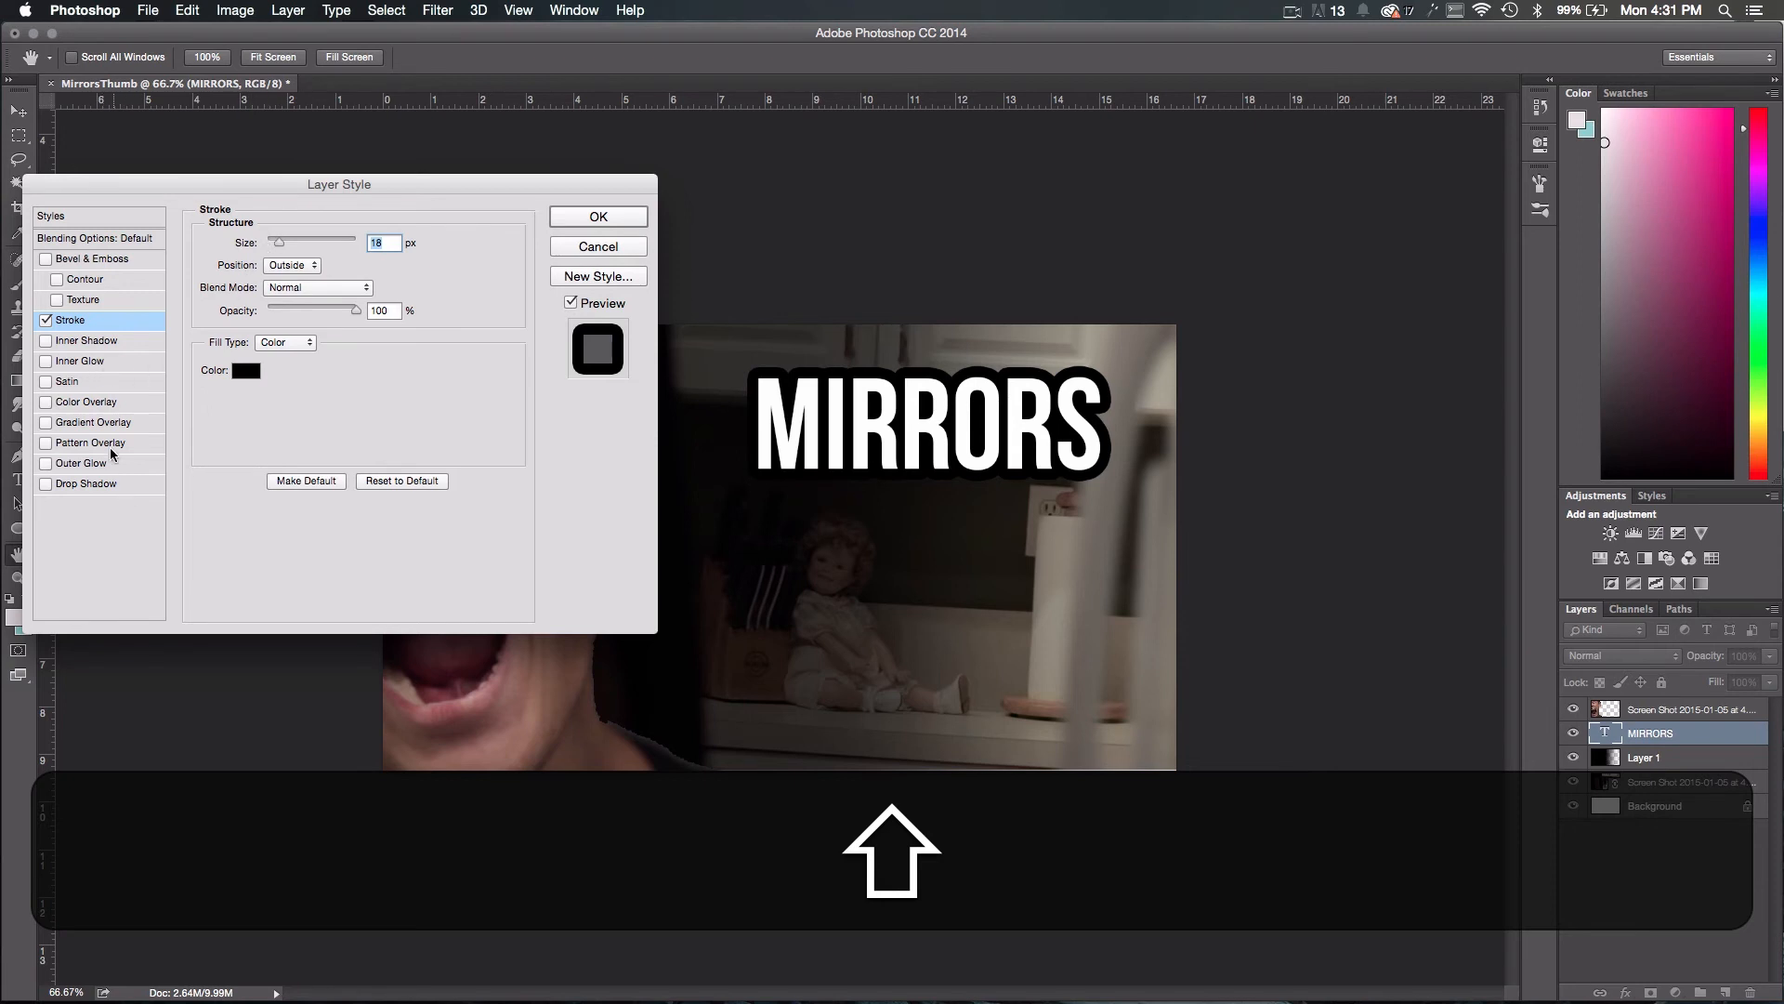
Step: Try gradient and colour overlays on the MIRRORS text, turn both off, and apply the layer style with a drop shadow
click(45, 424)
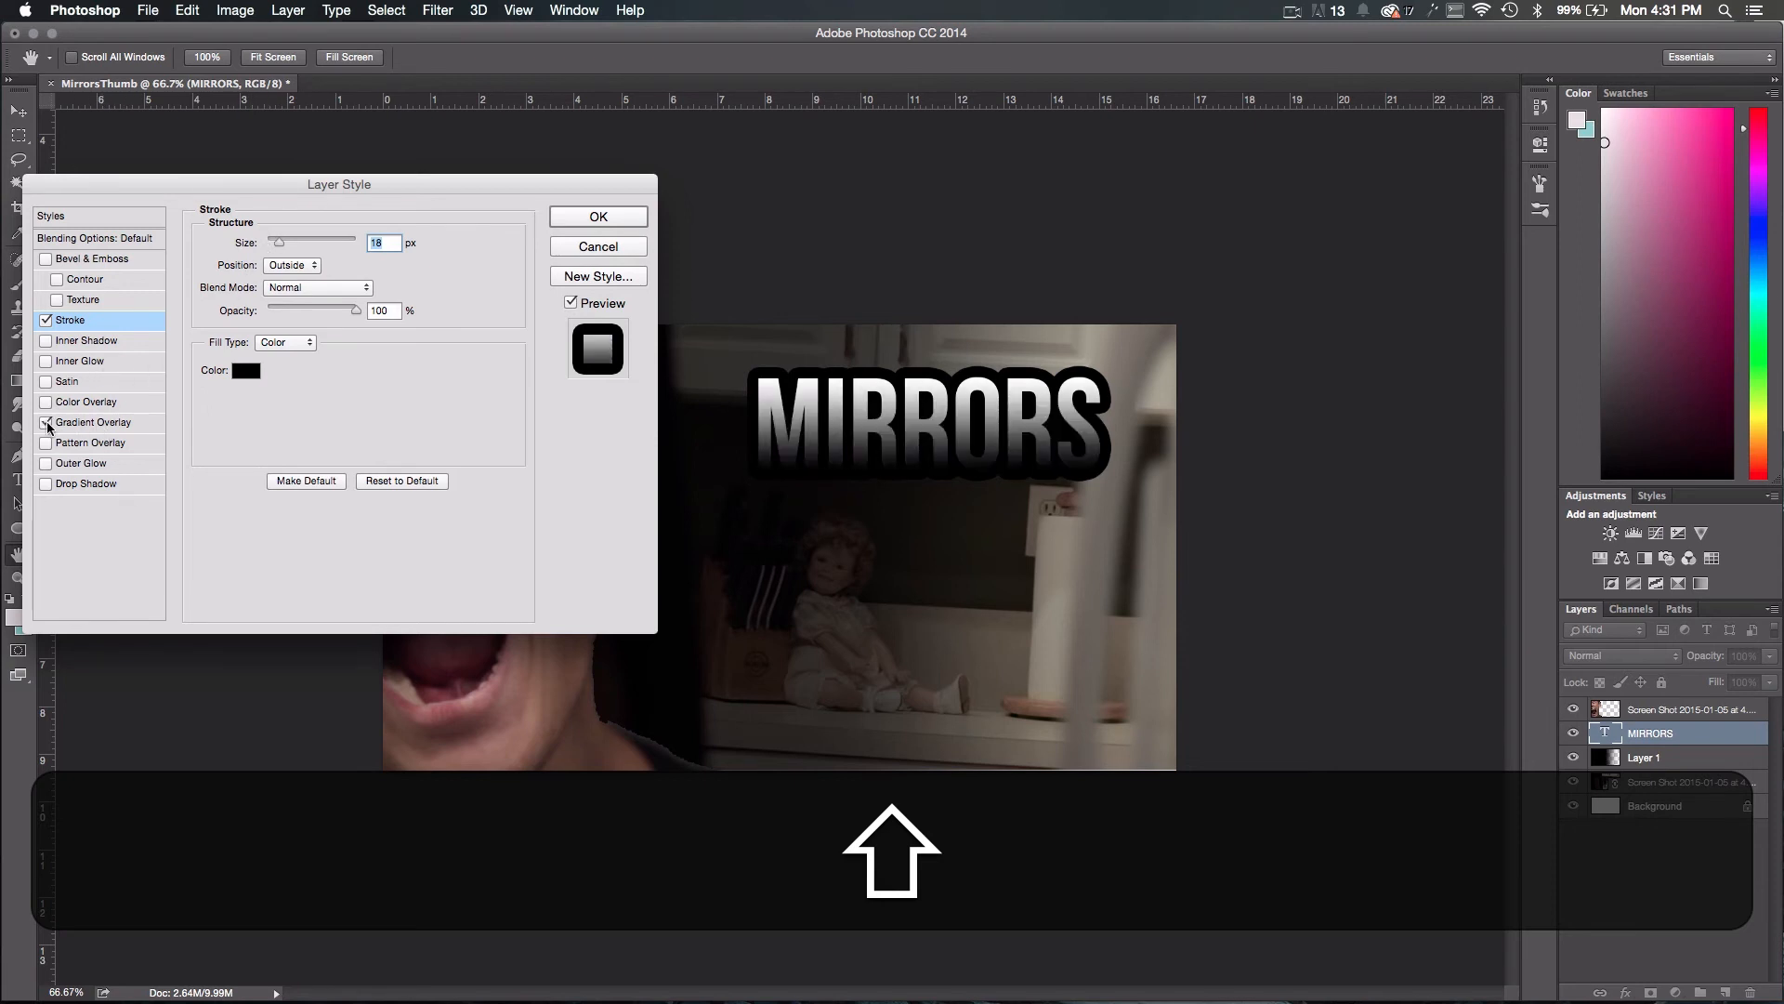
click(44, 423)
click(88, 402)
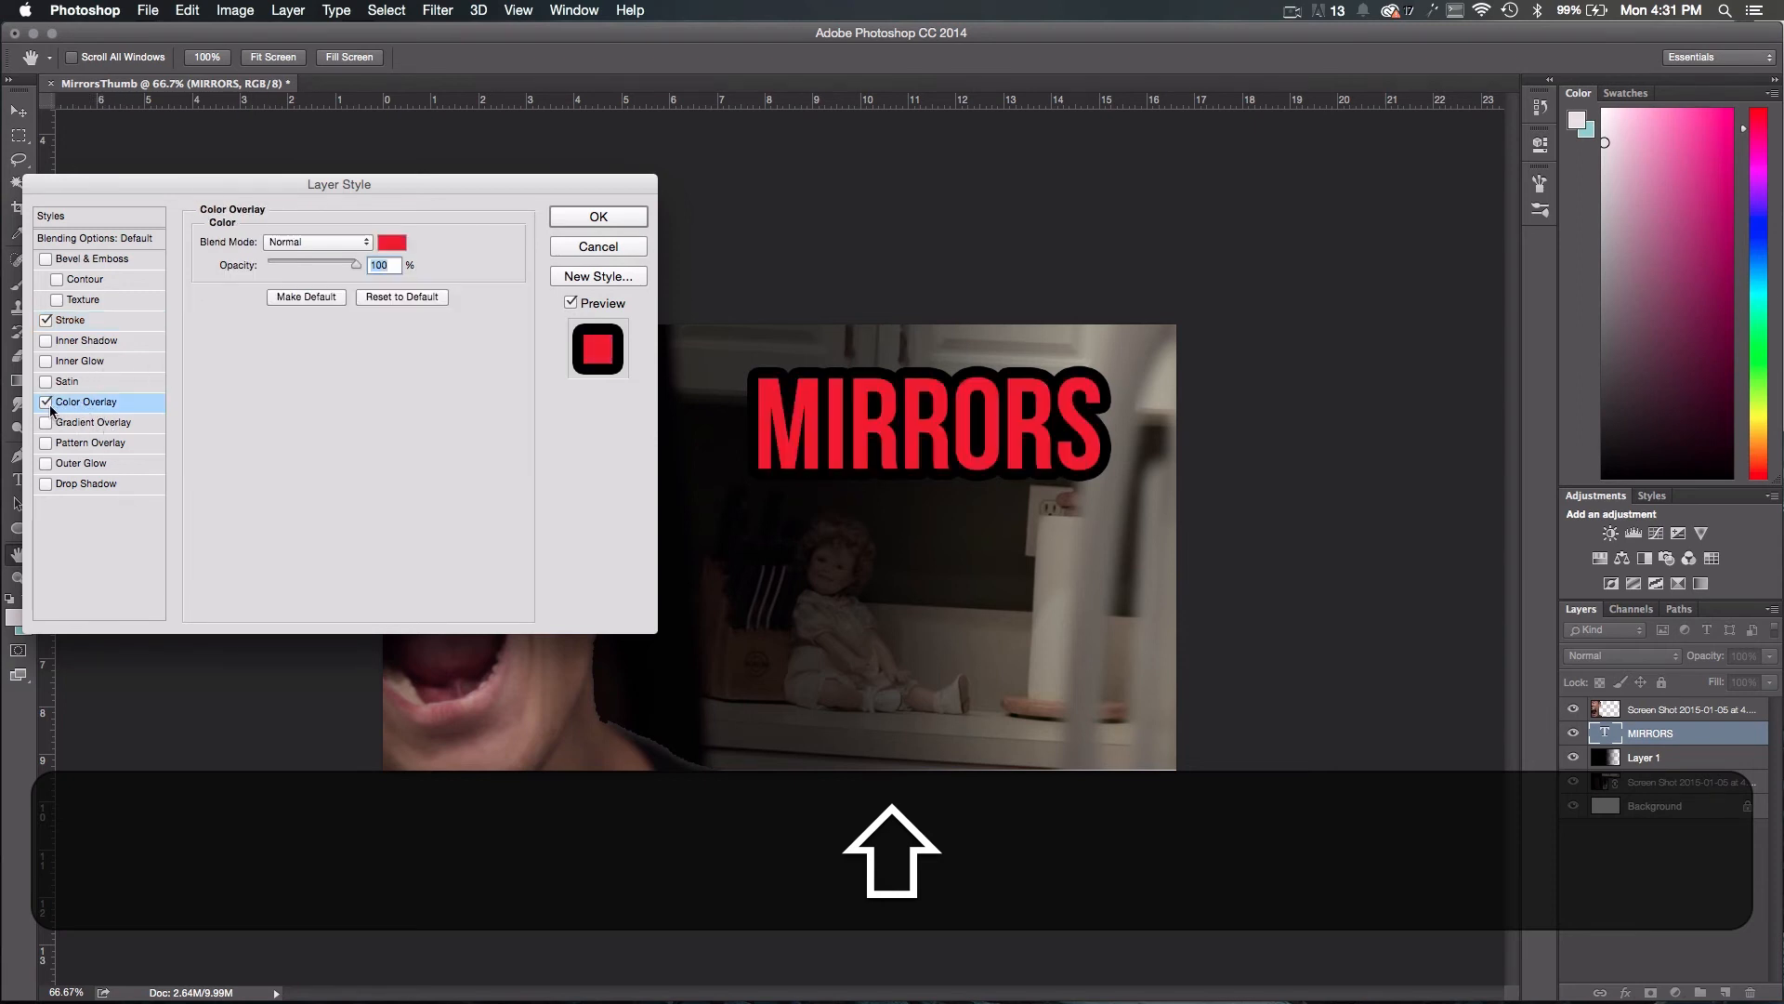
click(46, 402)
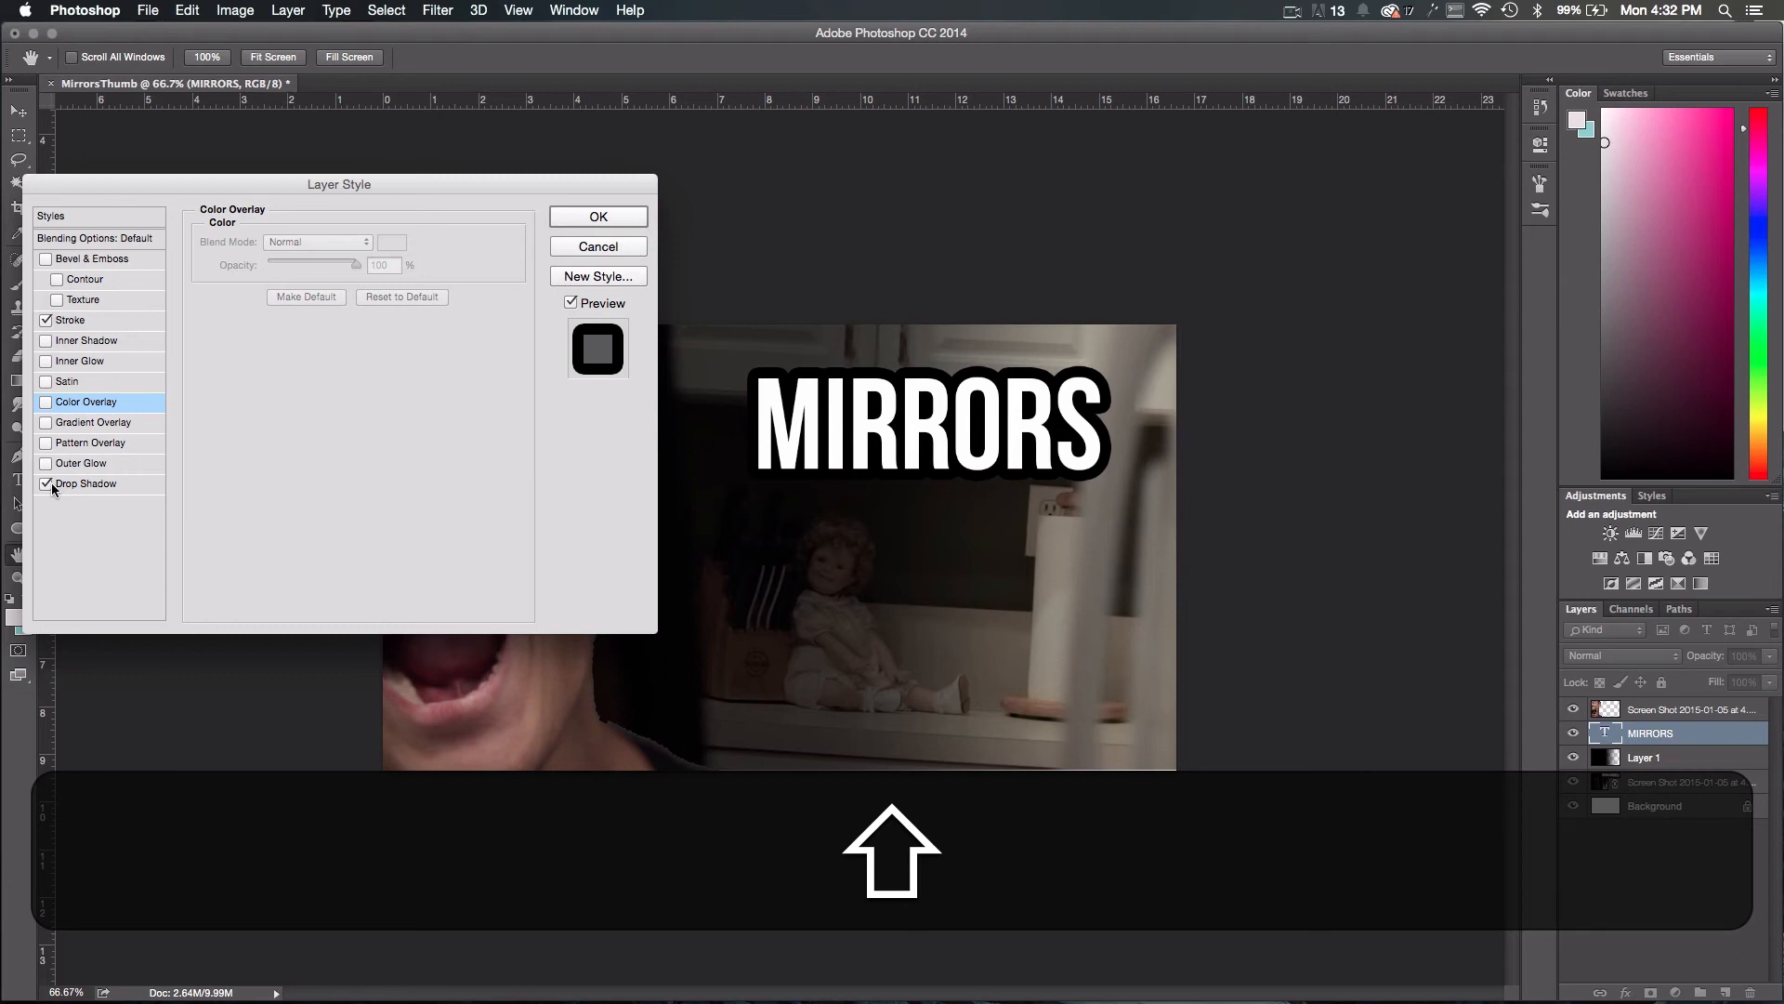
click(599, 217)
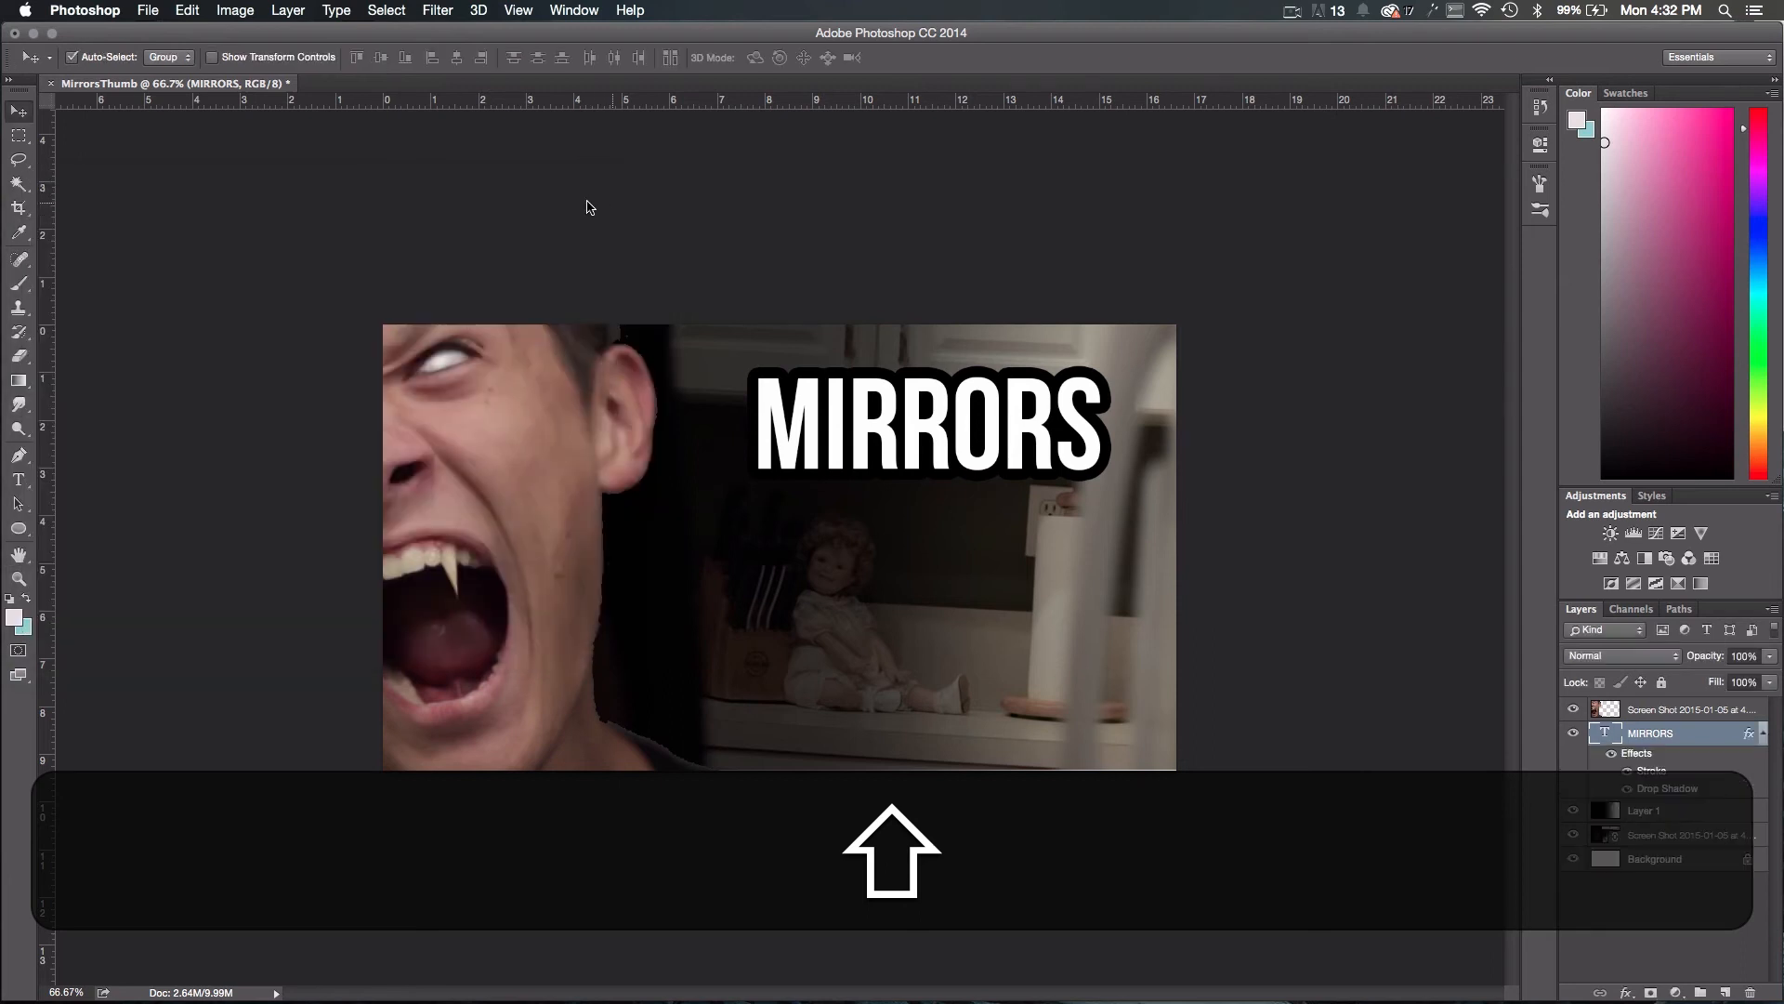
Step: Change the font of the whole MIRRORS text to BabelSans Bold
click(19, 480)
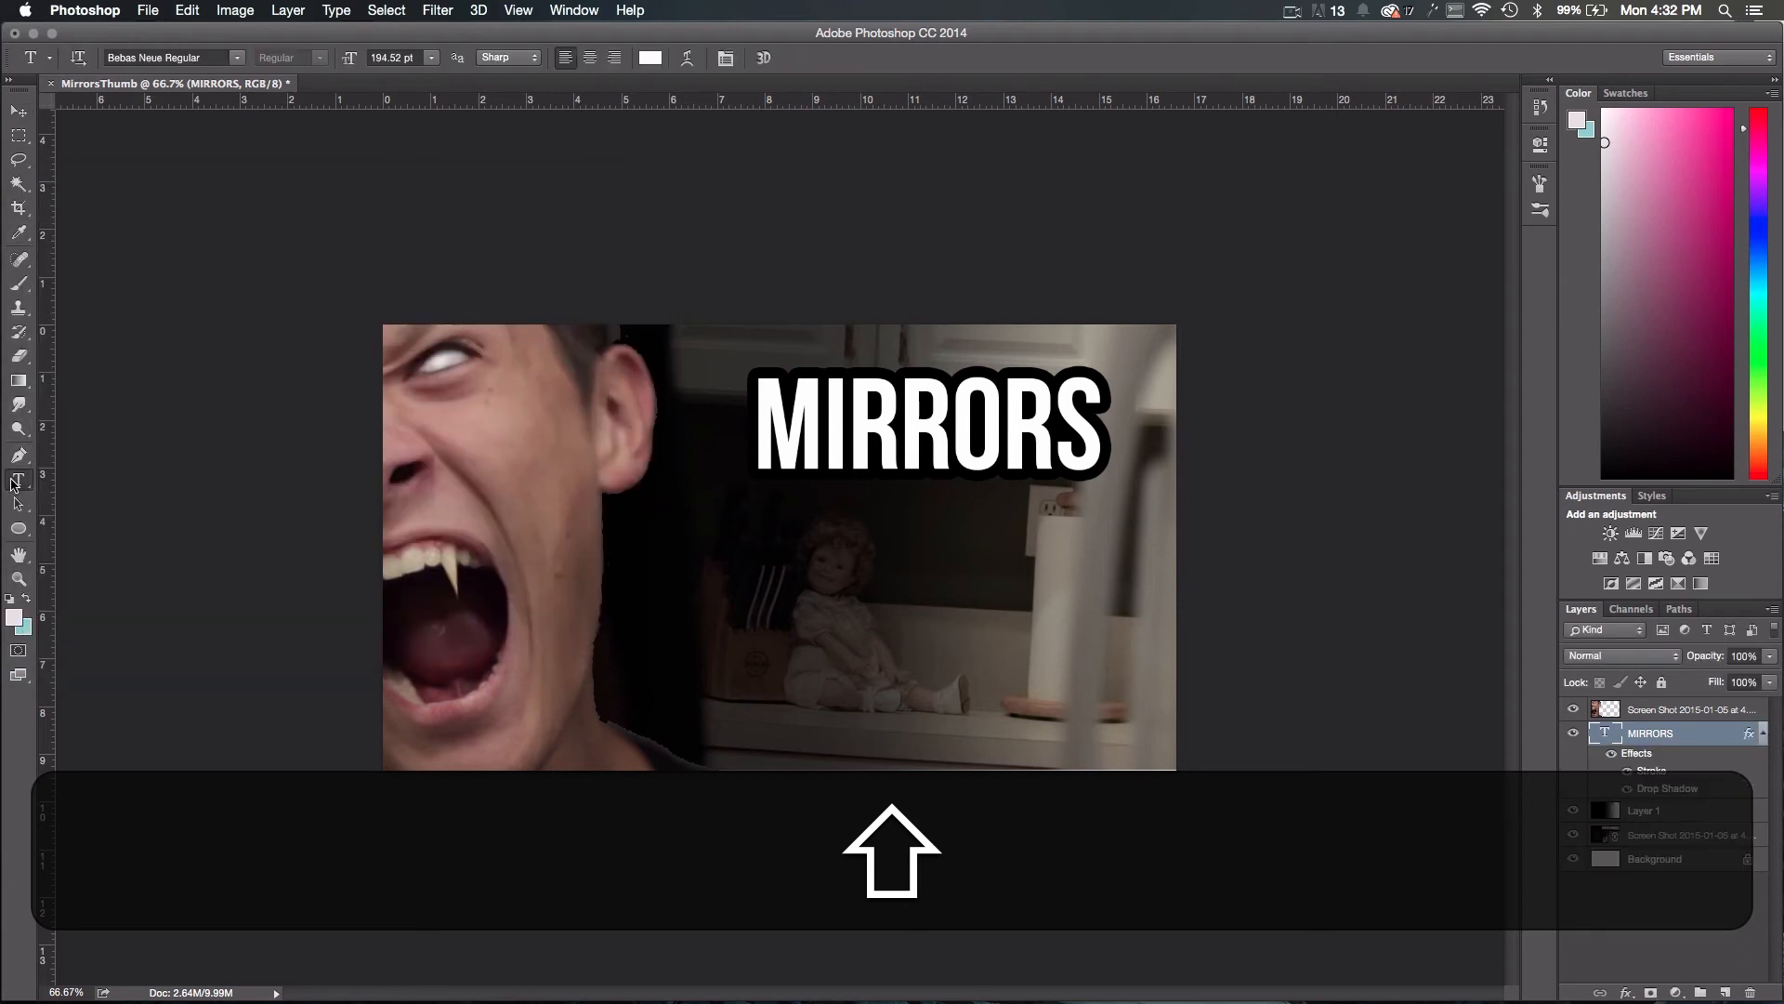
double_click(1099, 420)
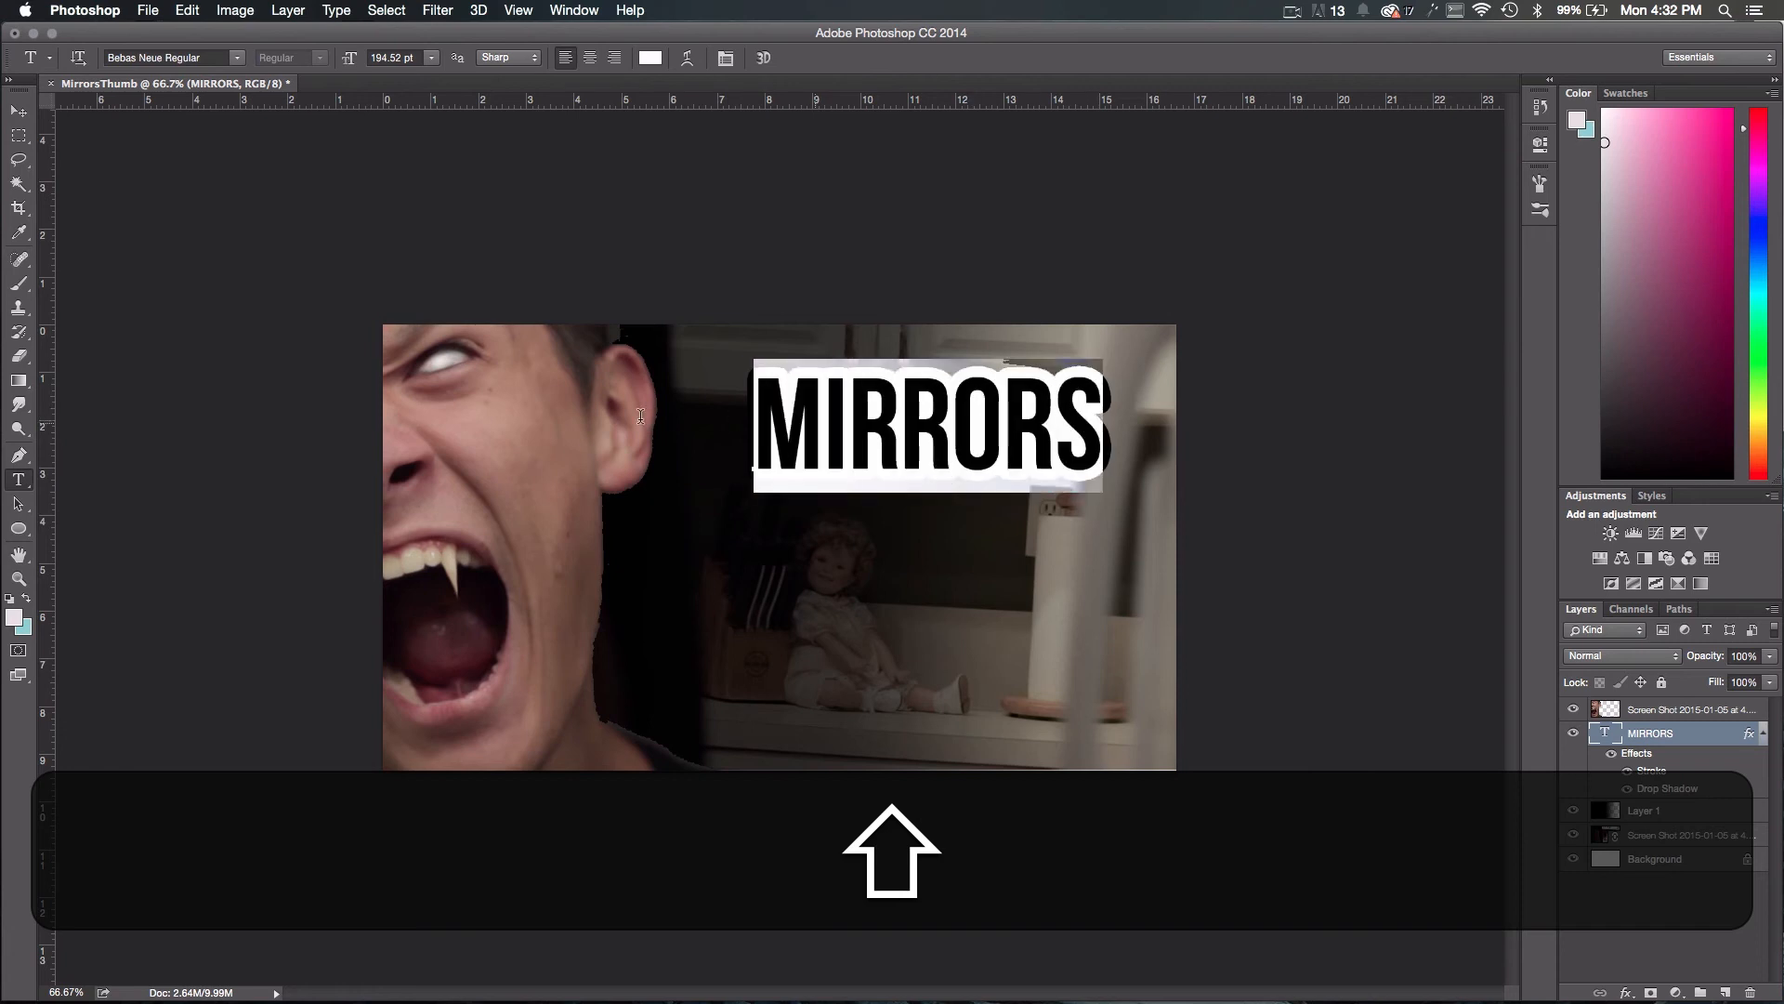
click(237, 61)
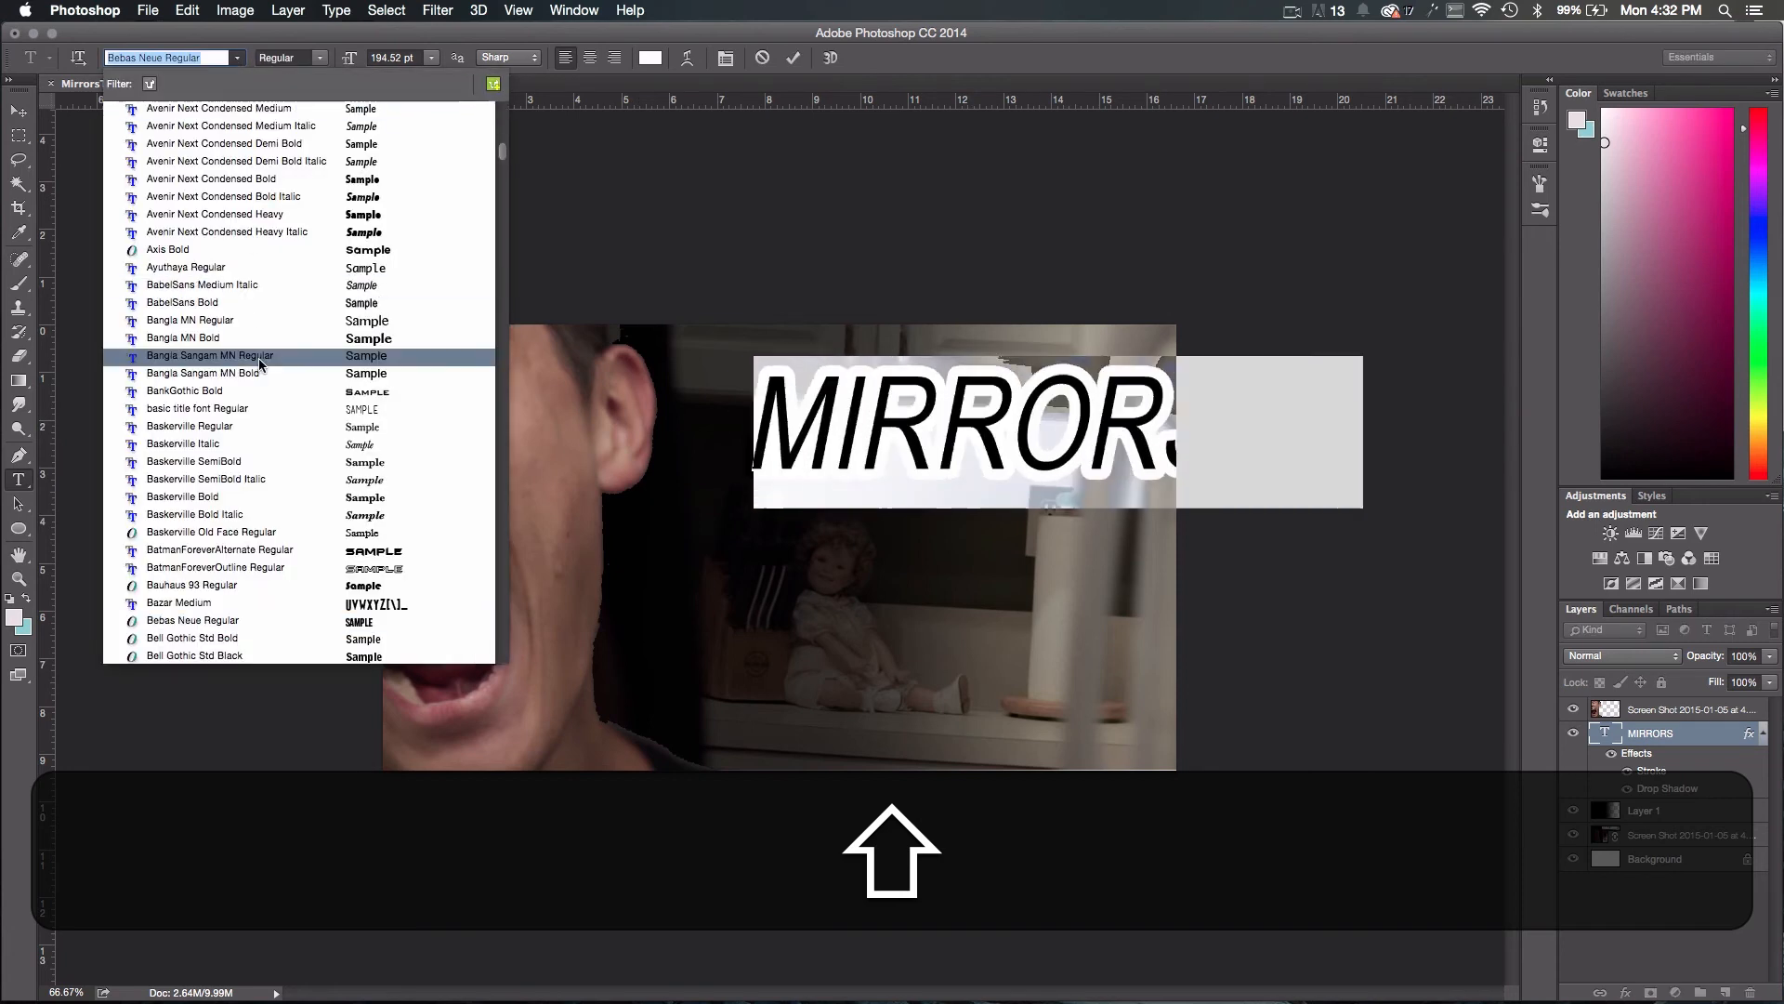
scroll(261, 365, down, 2)
scroll(261, 365, down, 1)
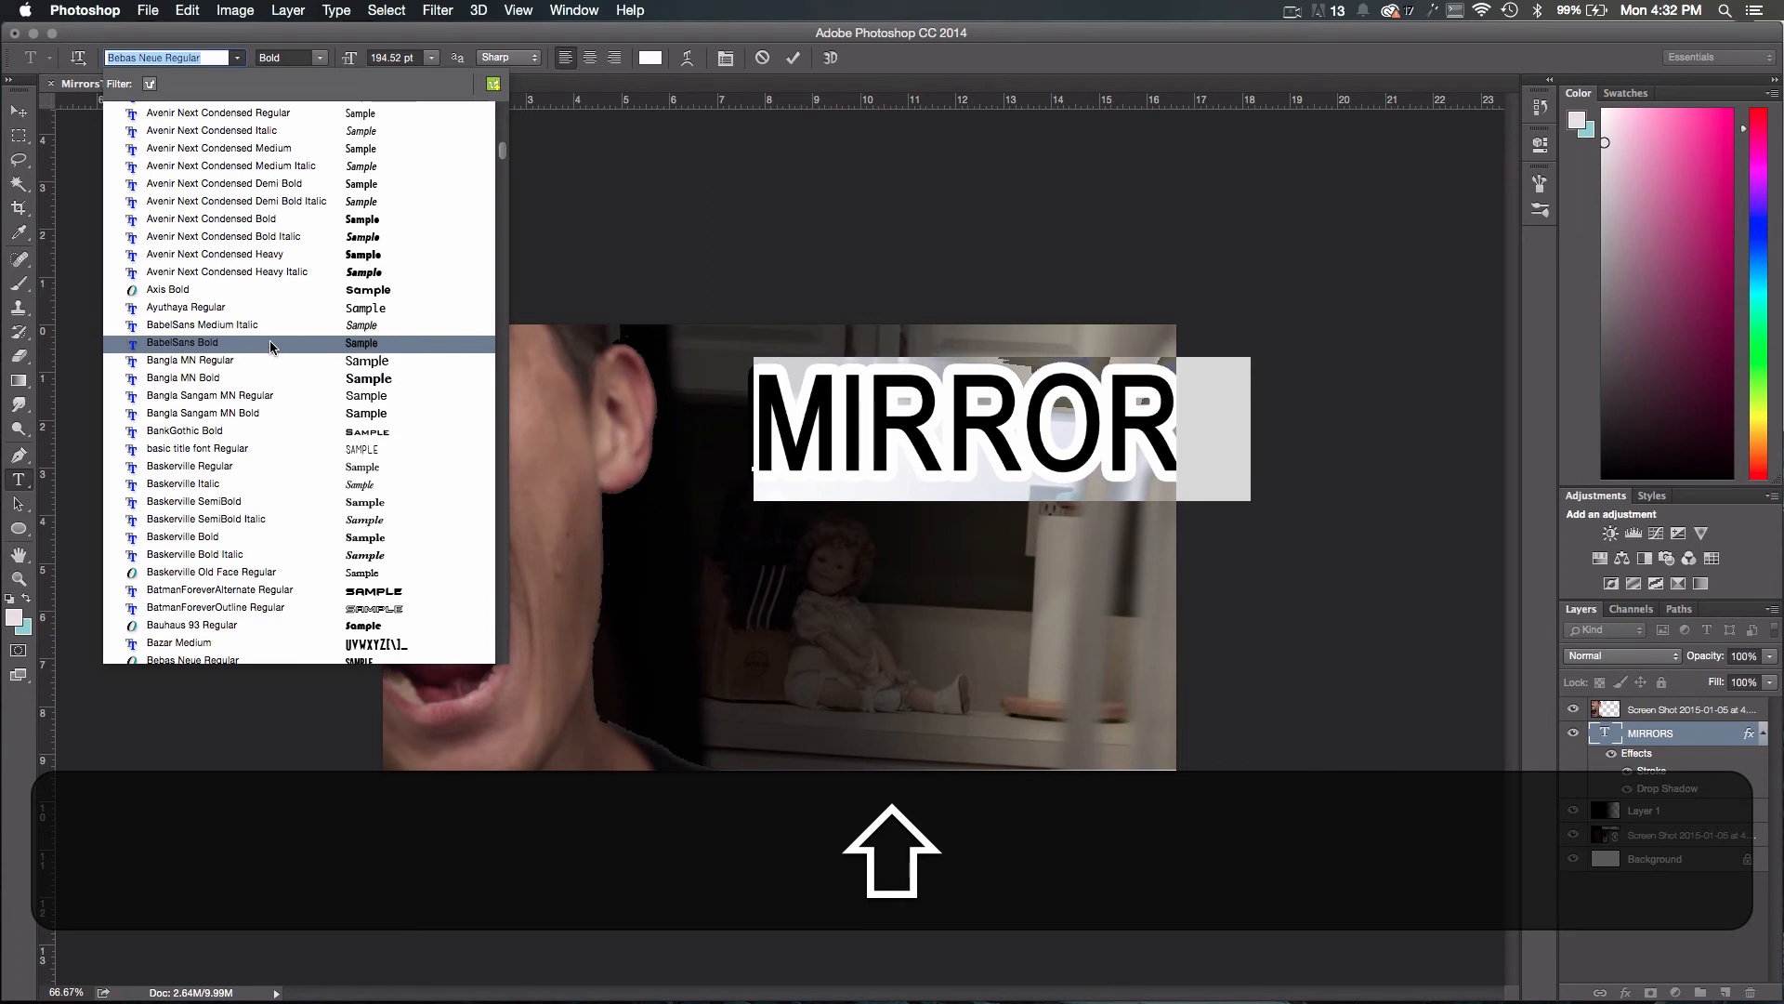
click(273, 346)
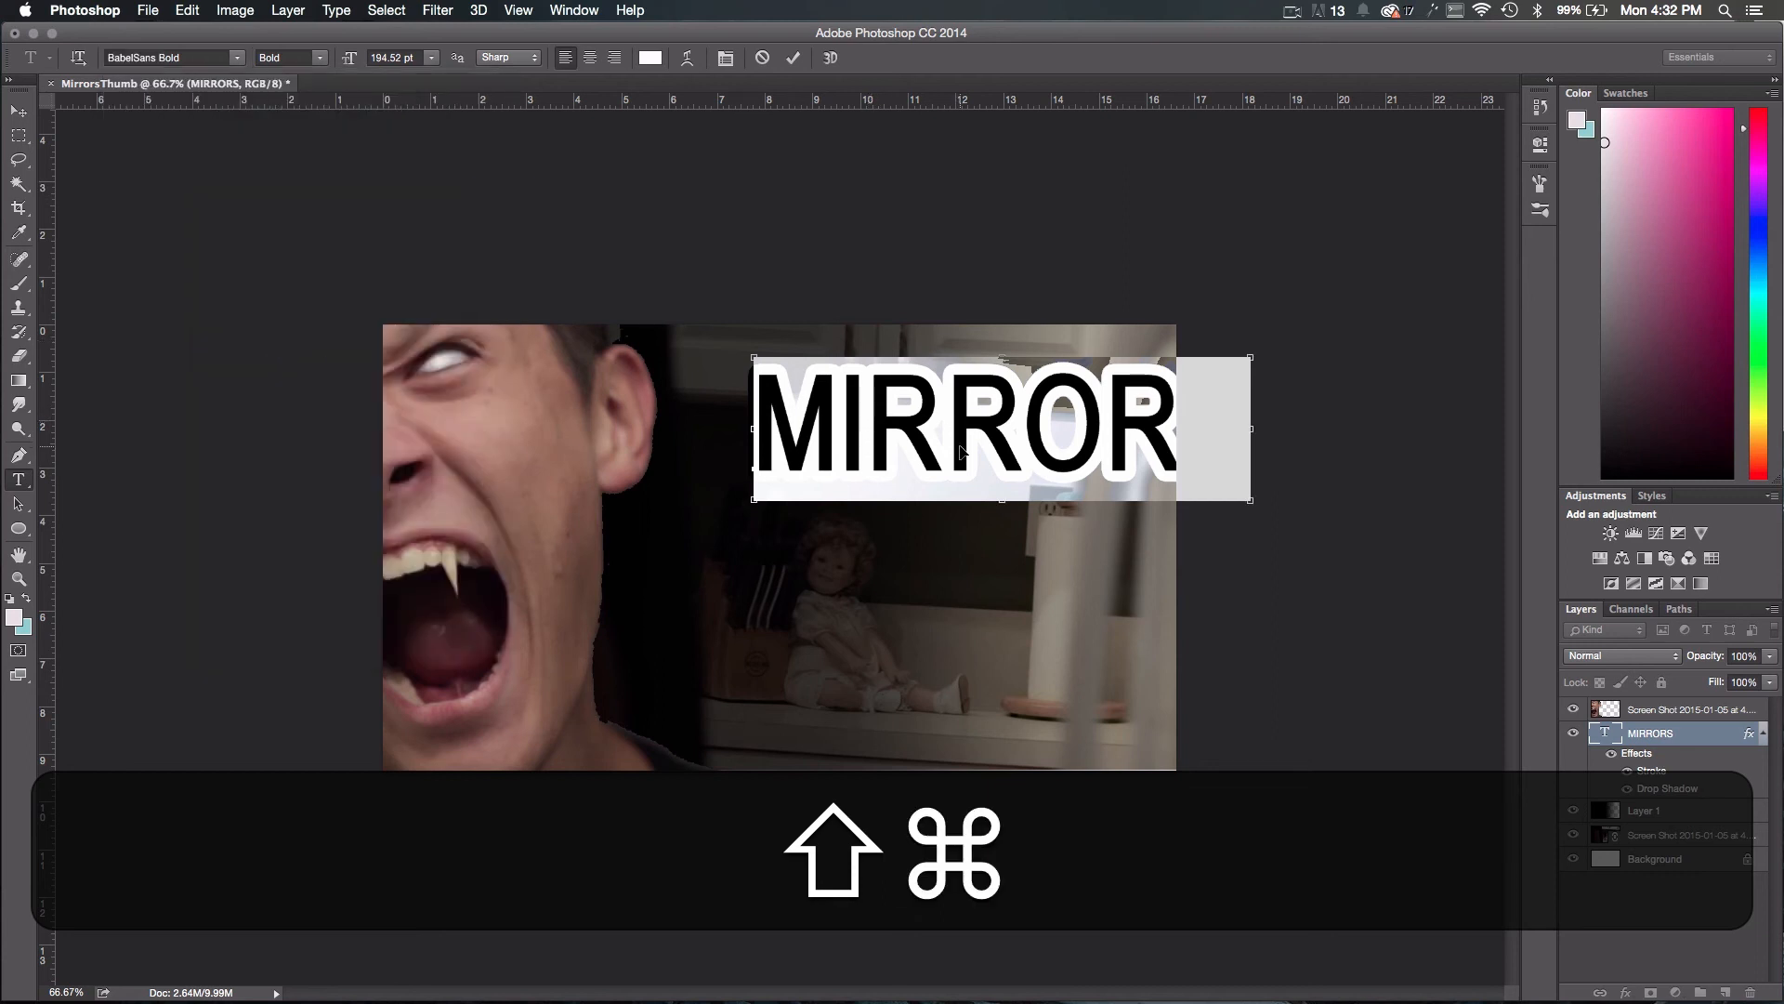
Step: Scale the MIRRORS text down to 150.73 pt so the whole word fits on the canvas, and finish editing it
key(shift+super+t)
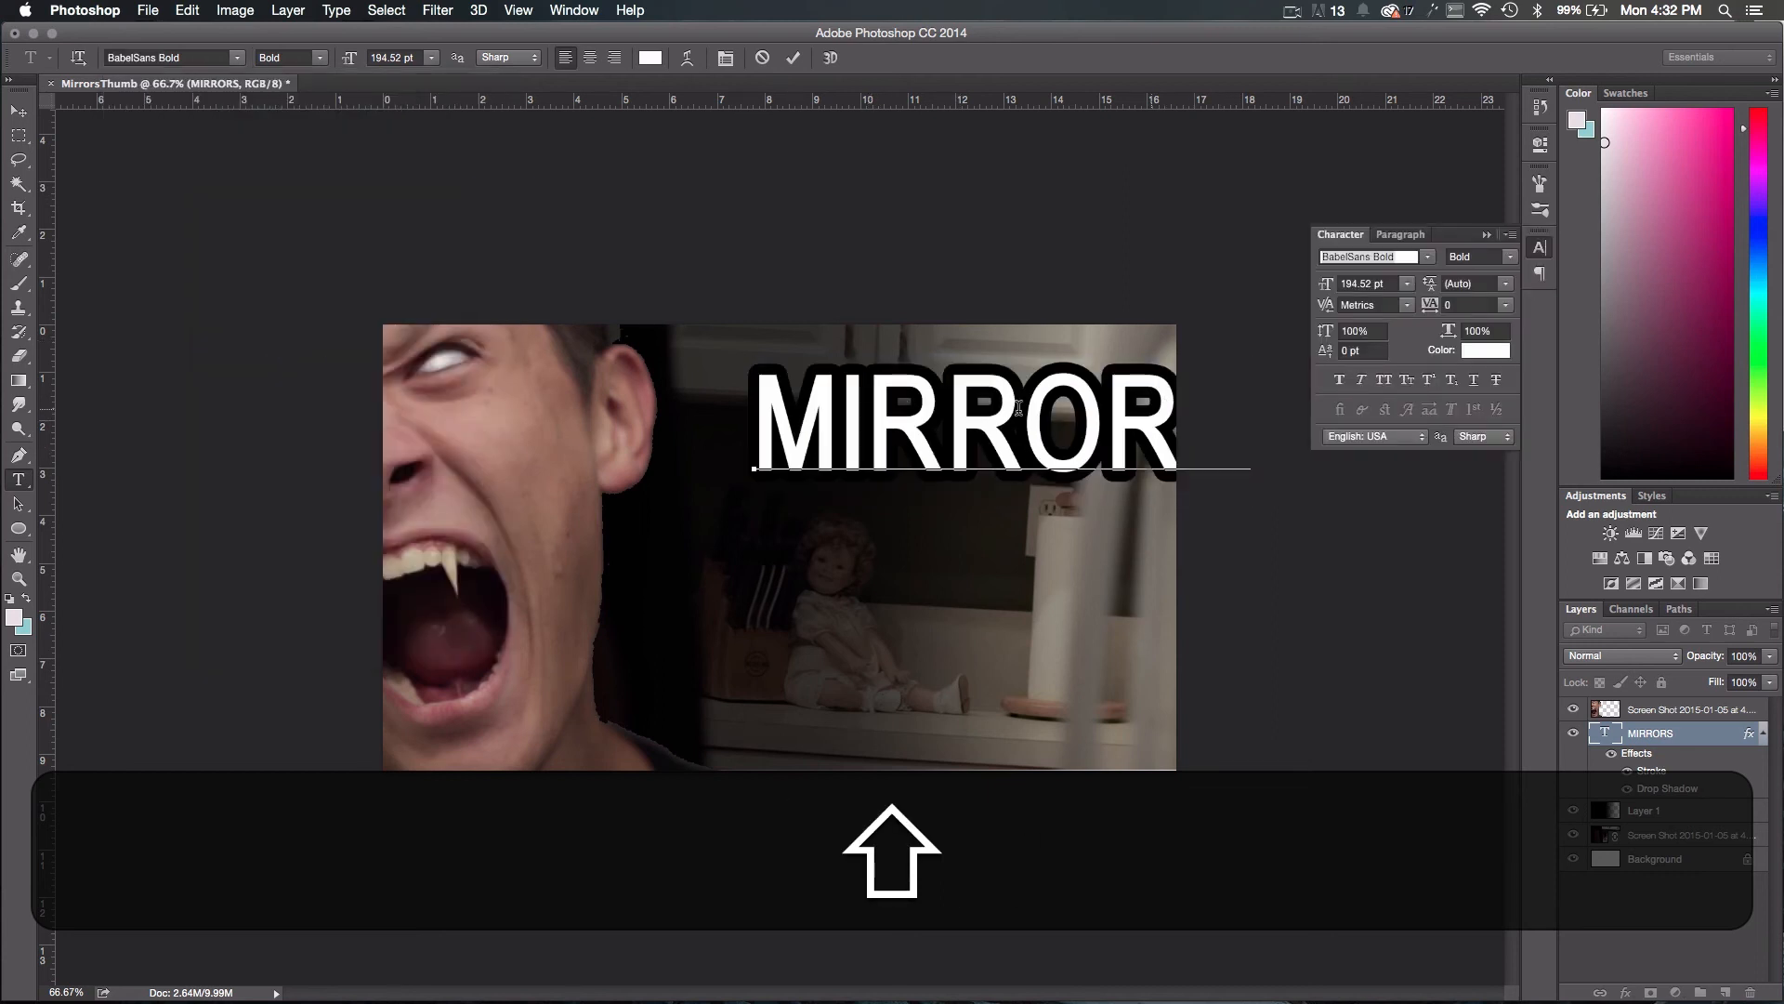
key(super)
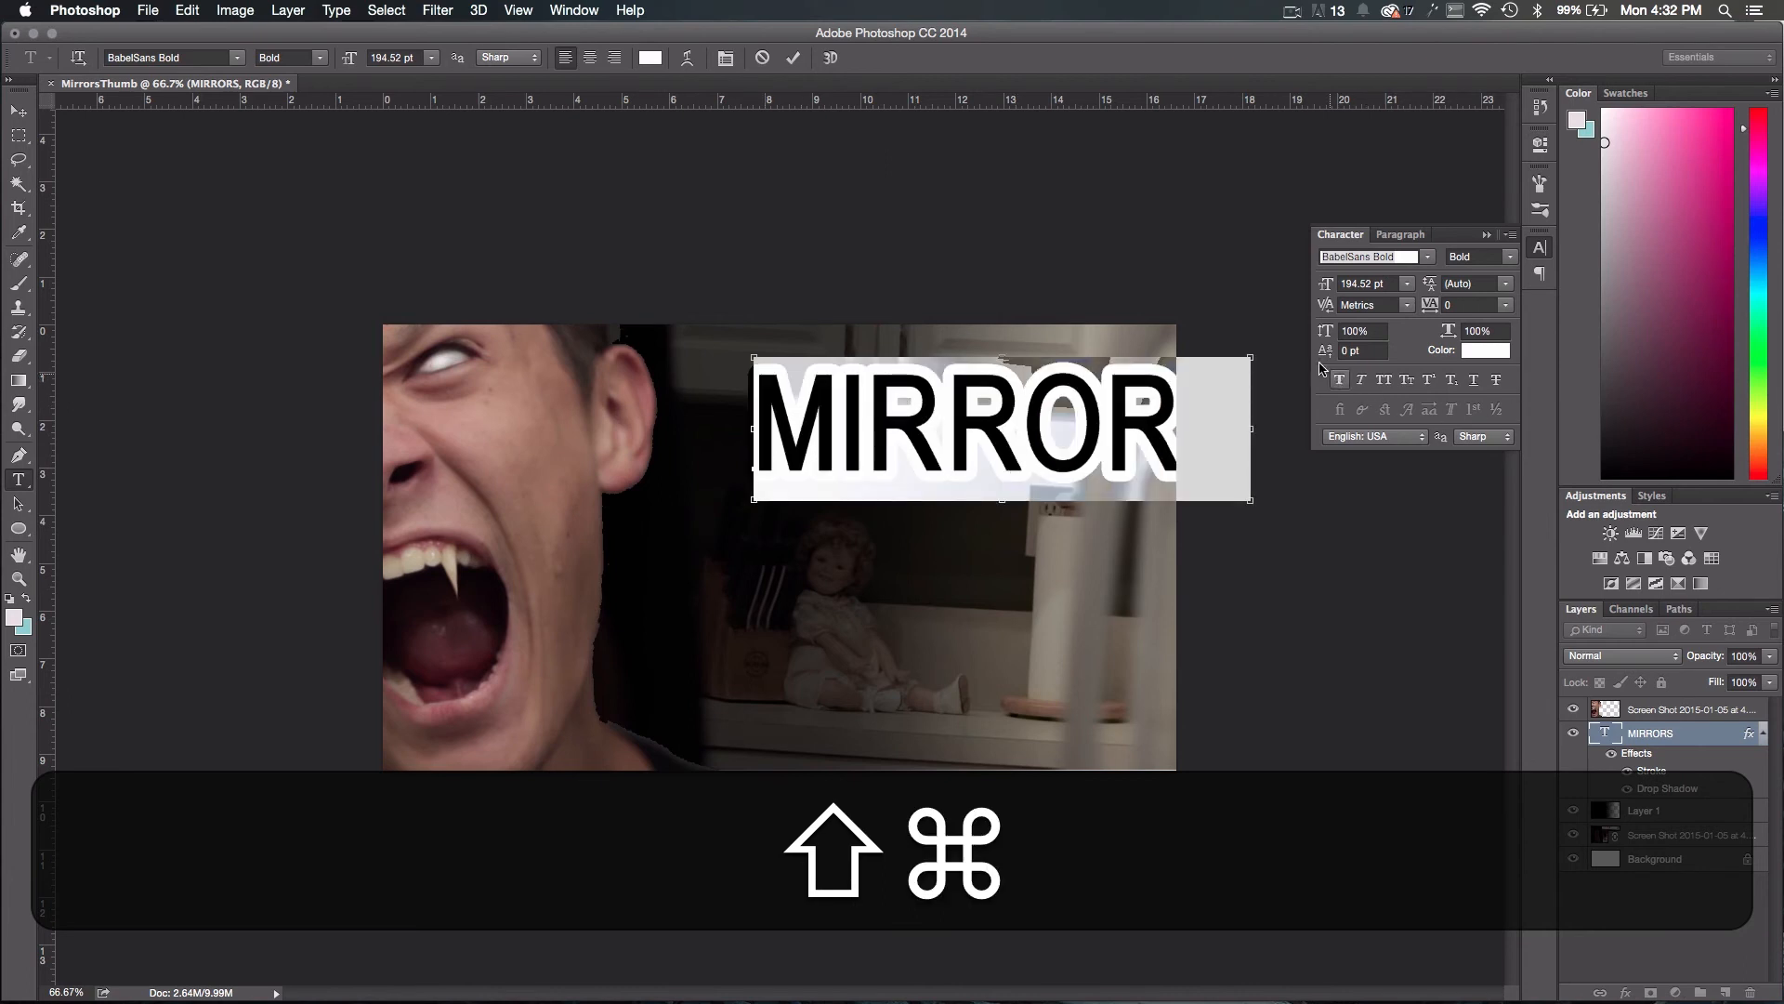
drag(1250, 357, 1073, 429)
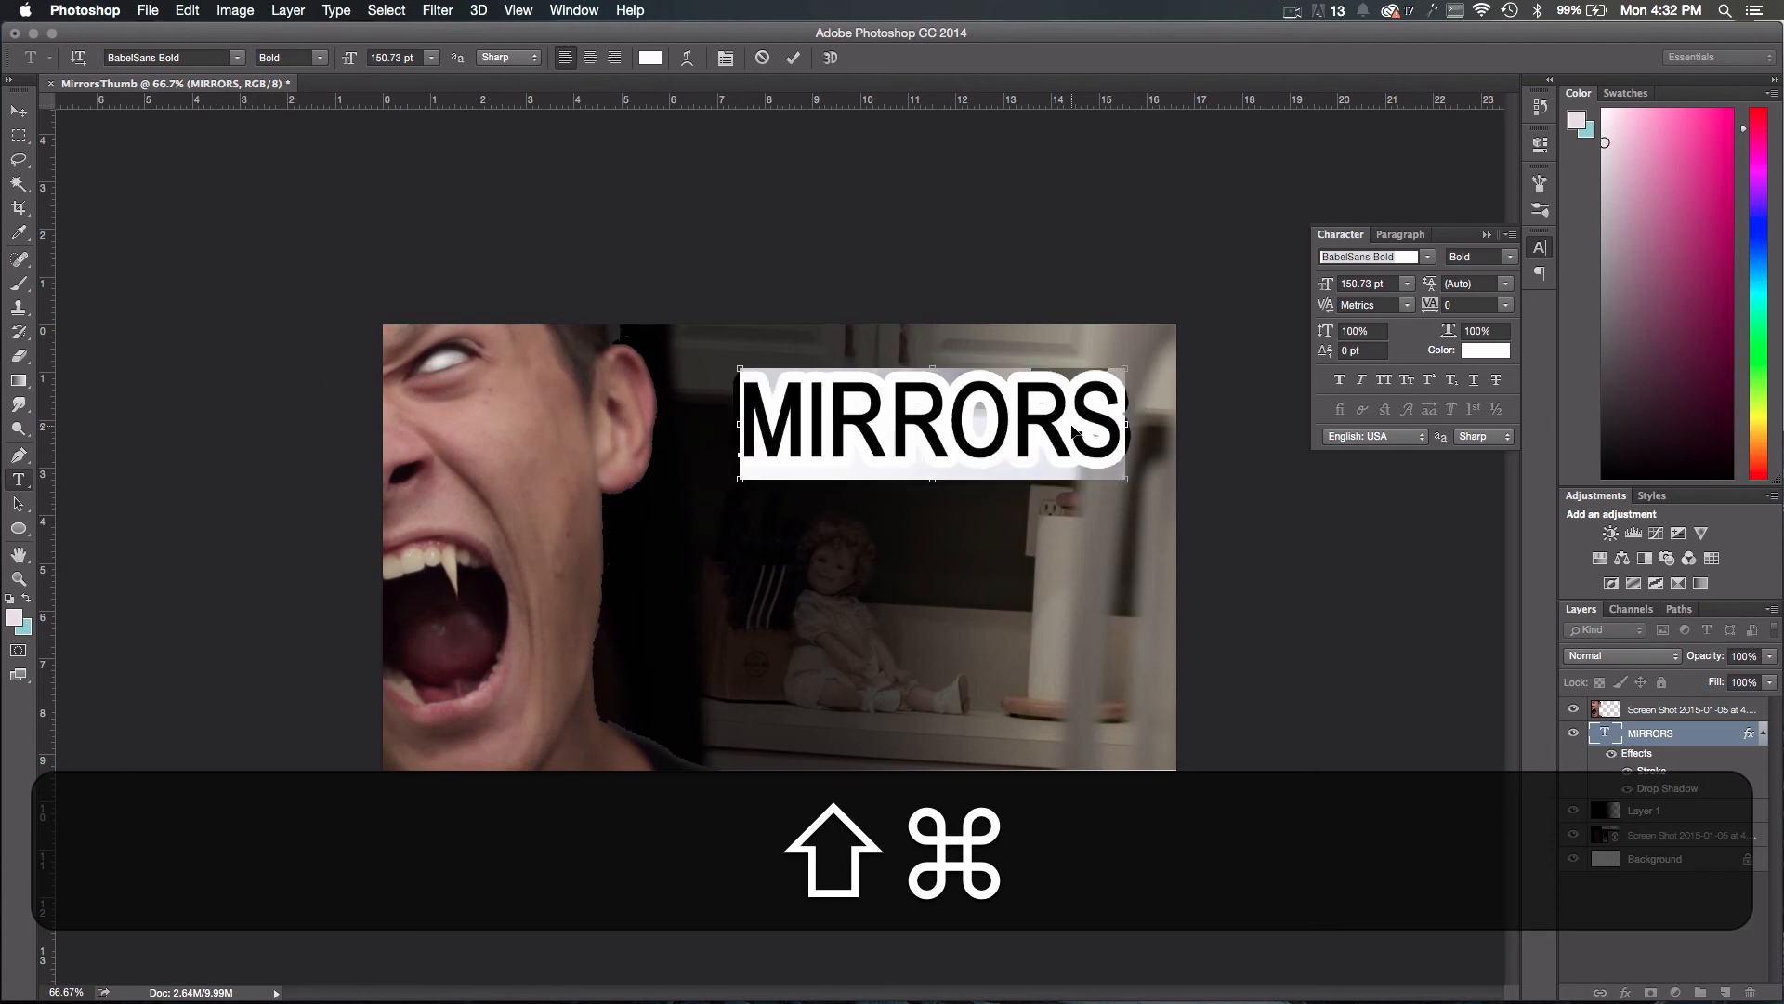
click(1108, 431)
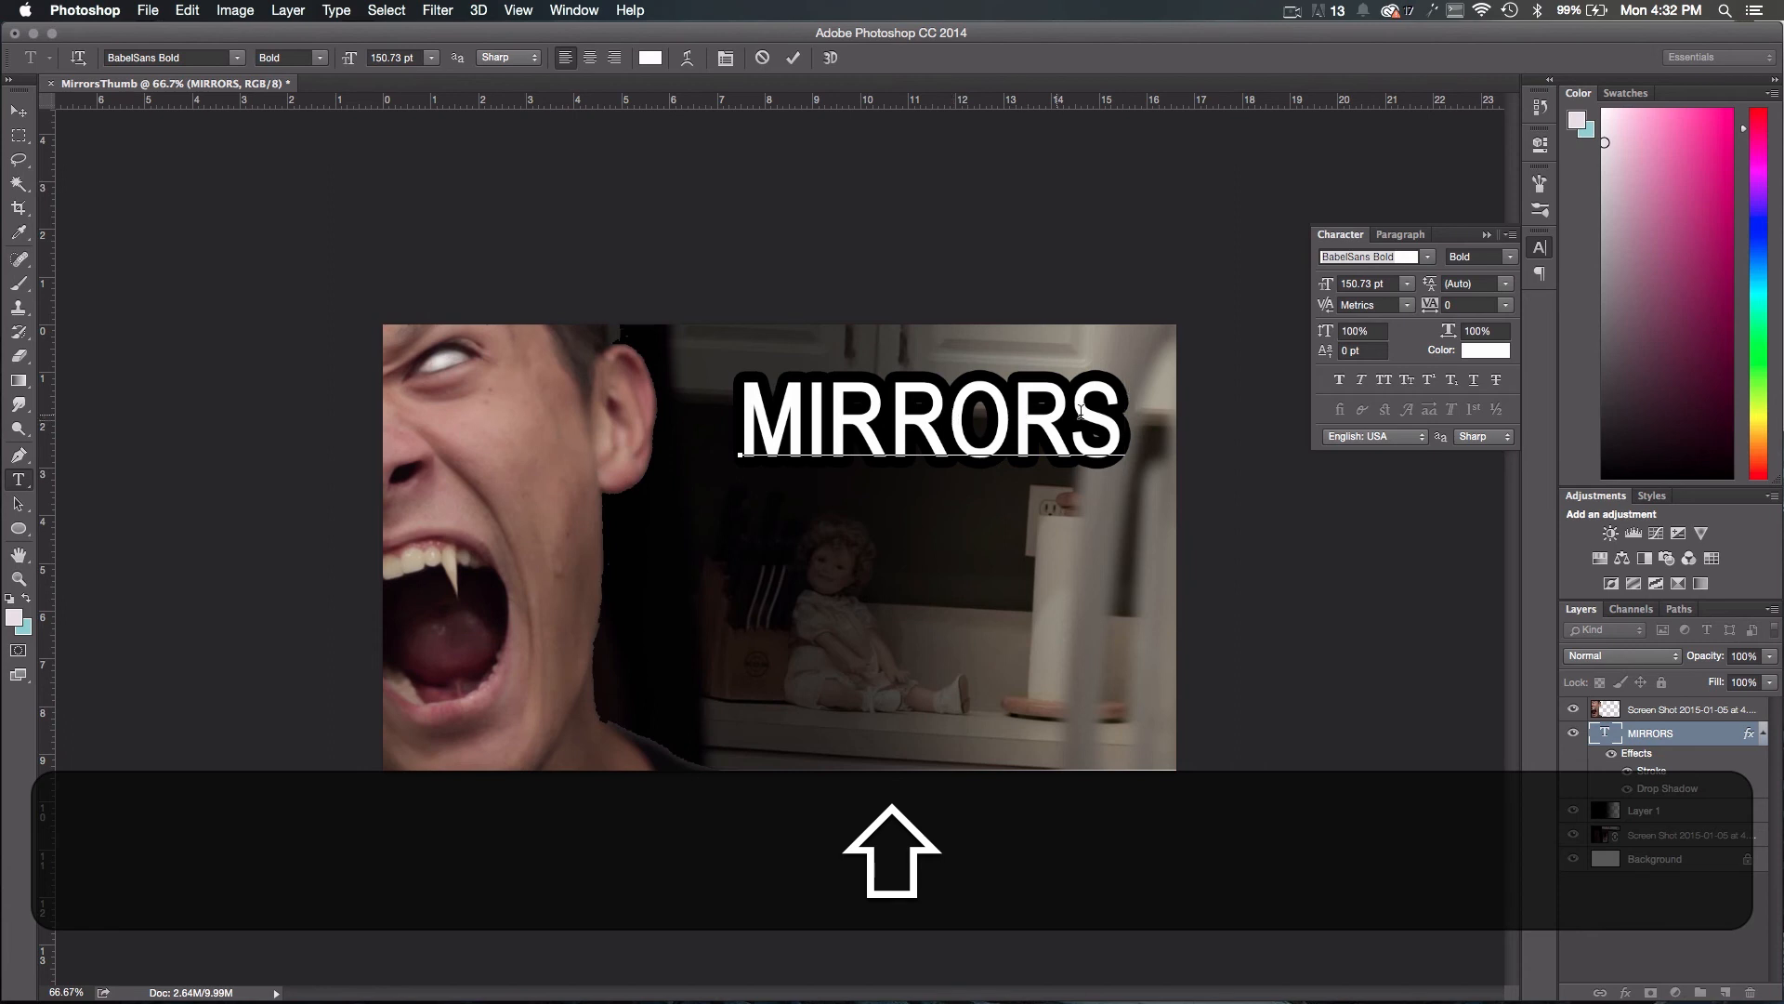
drag(1140, 408, 695, 409)
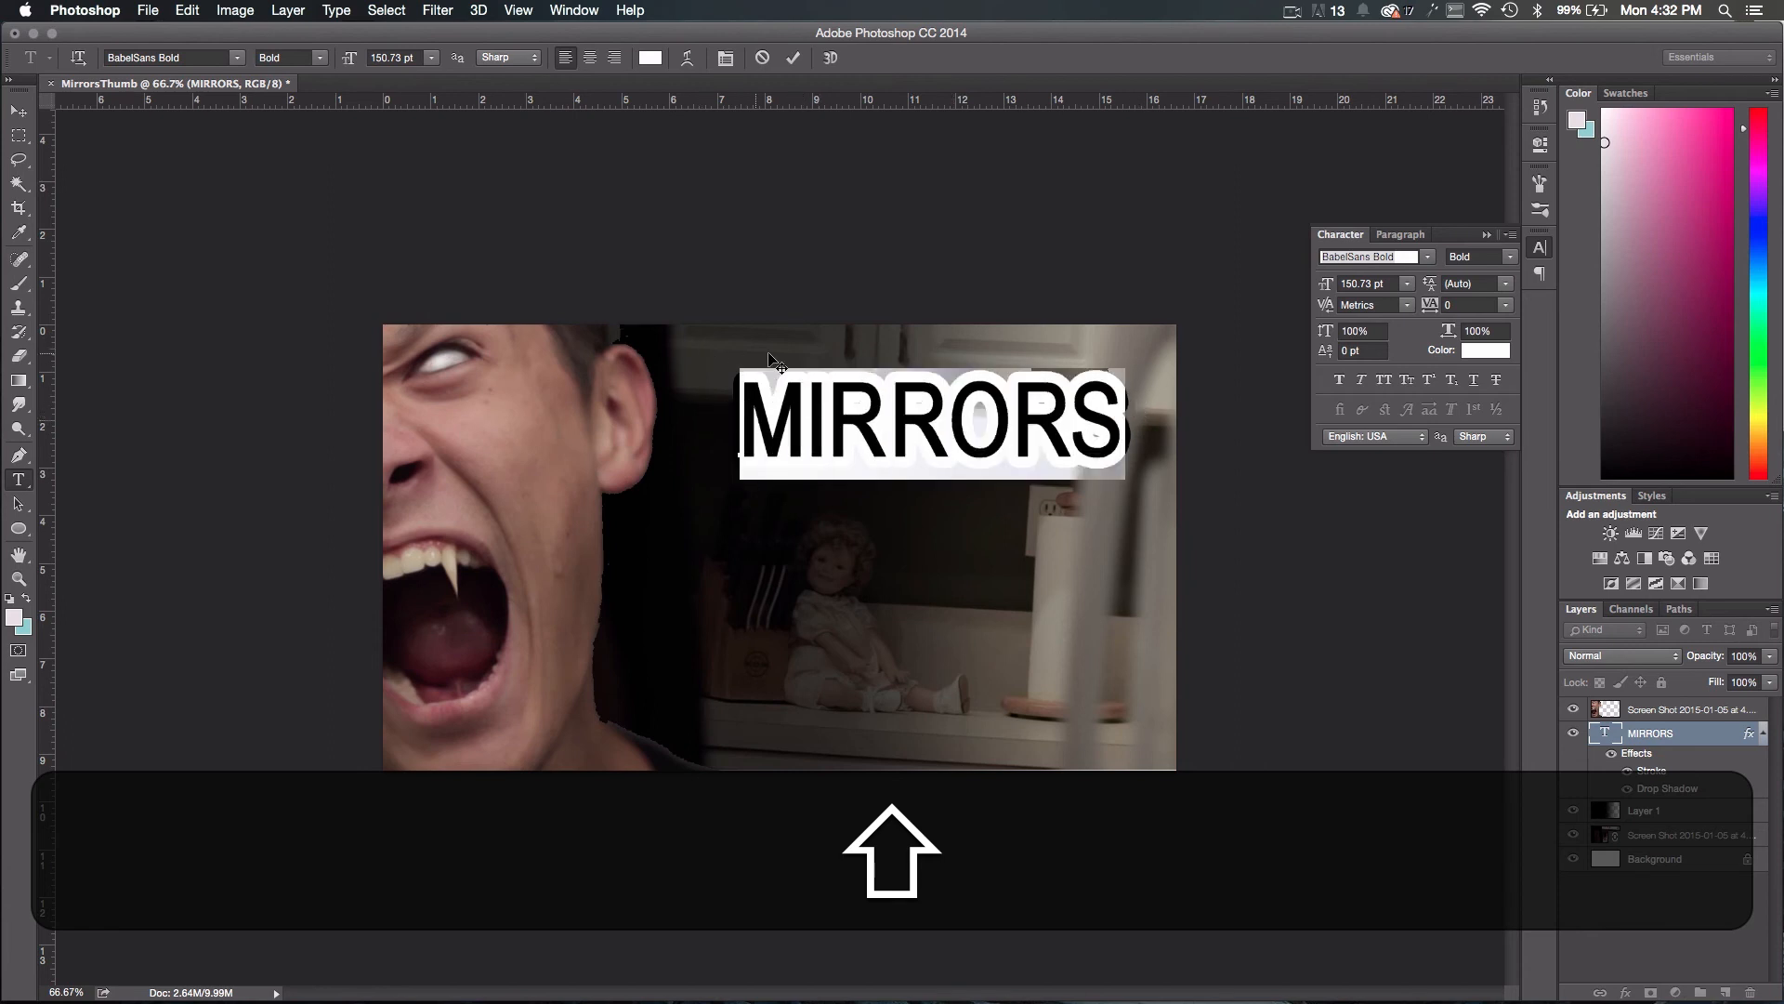
click(17, 110)
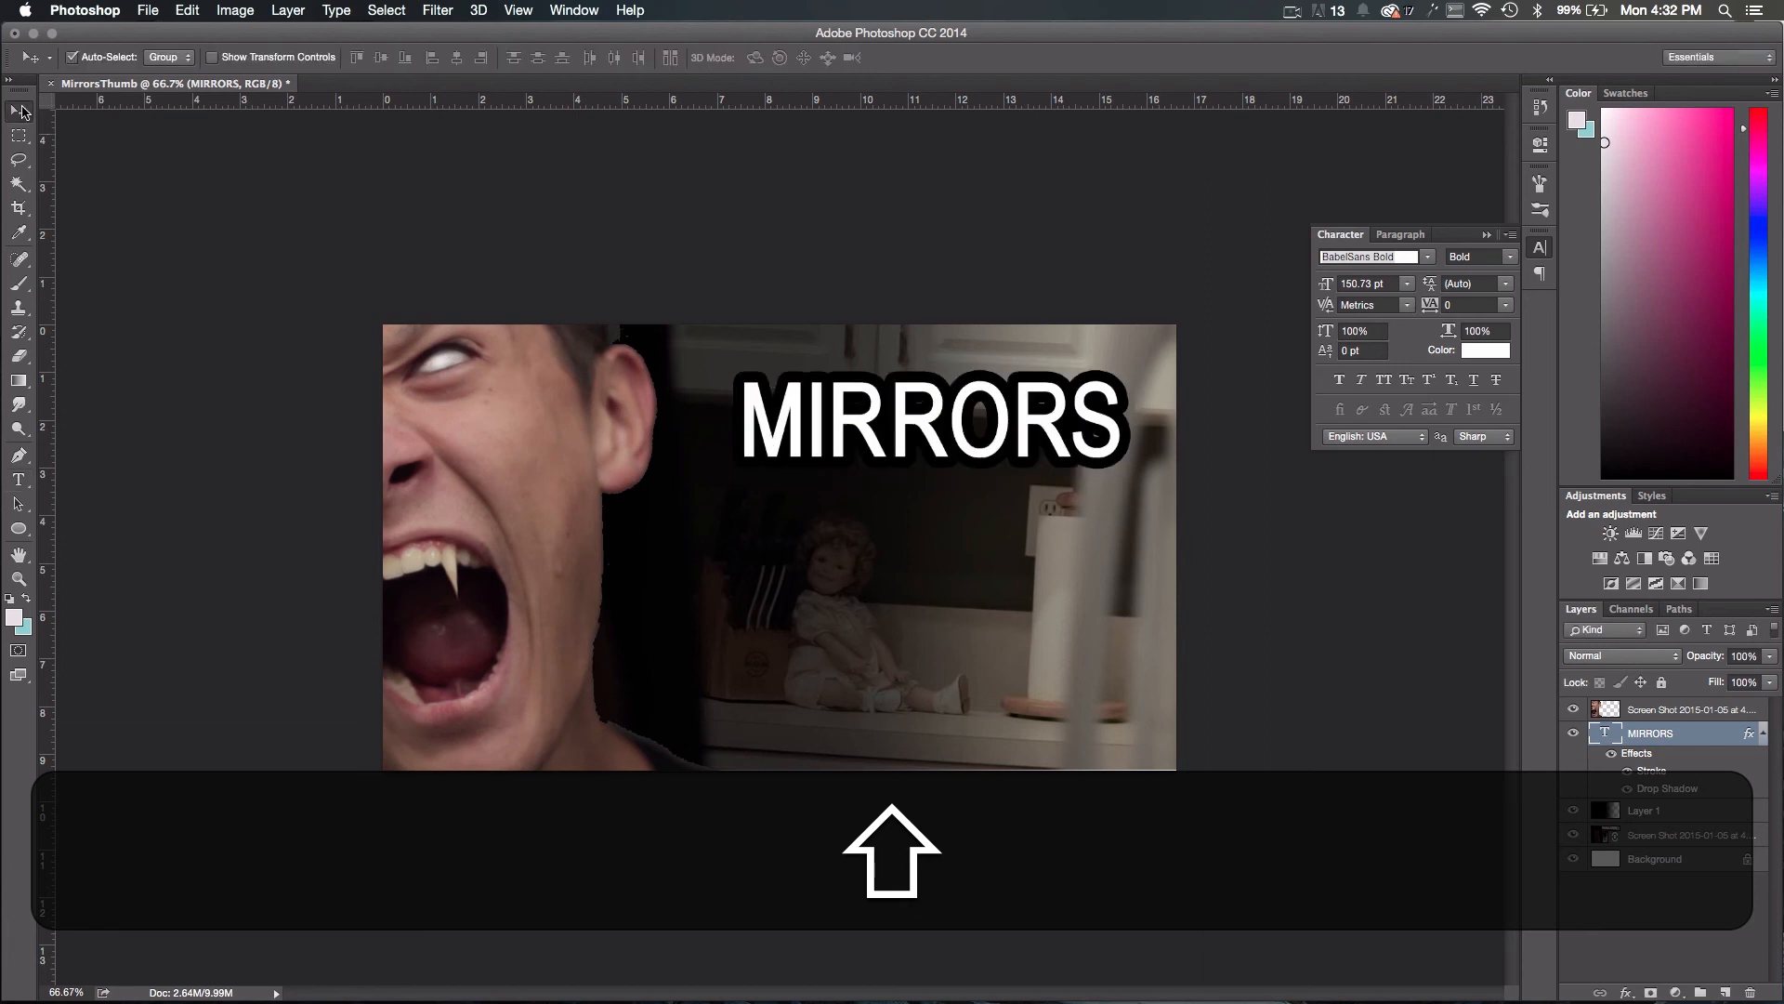
Step: Export the thumbnail for web at 1280 by 720 px as the PNG-24 file MirrorsThumb.png on the Desktop
click(148, 10)
mouse_move(241, 381)
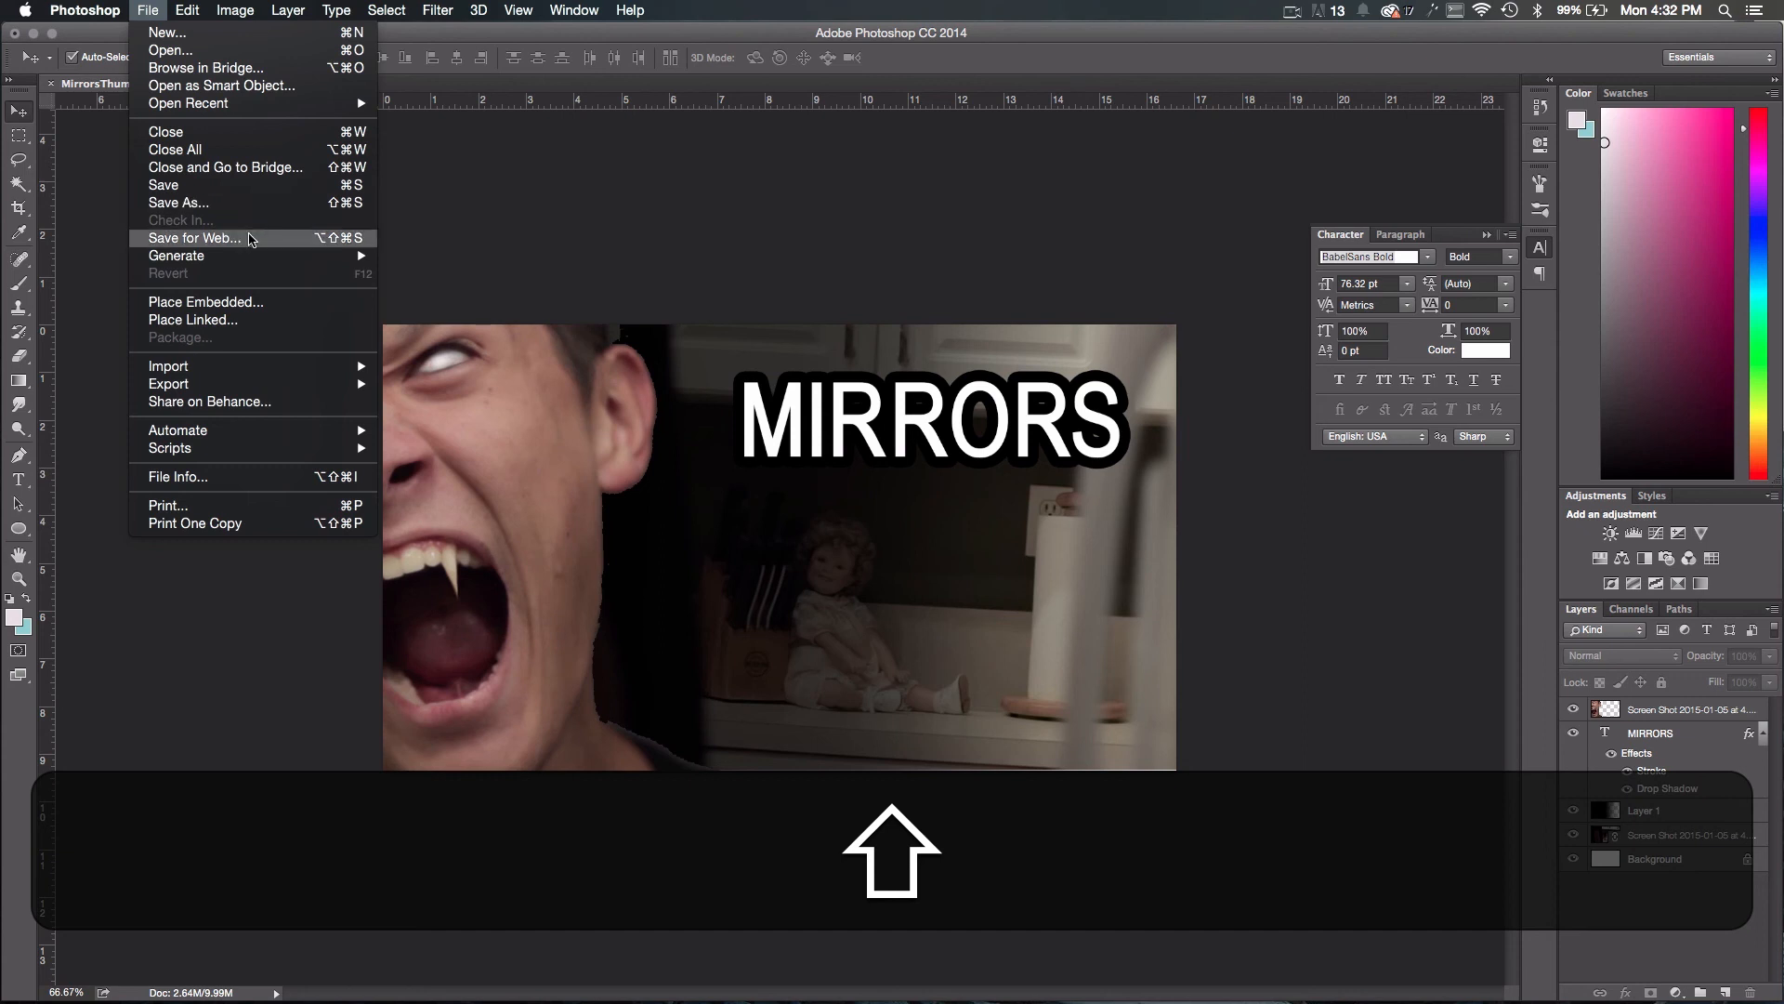
click(254, 238)
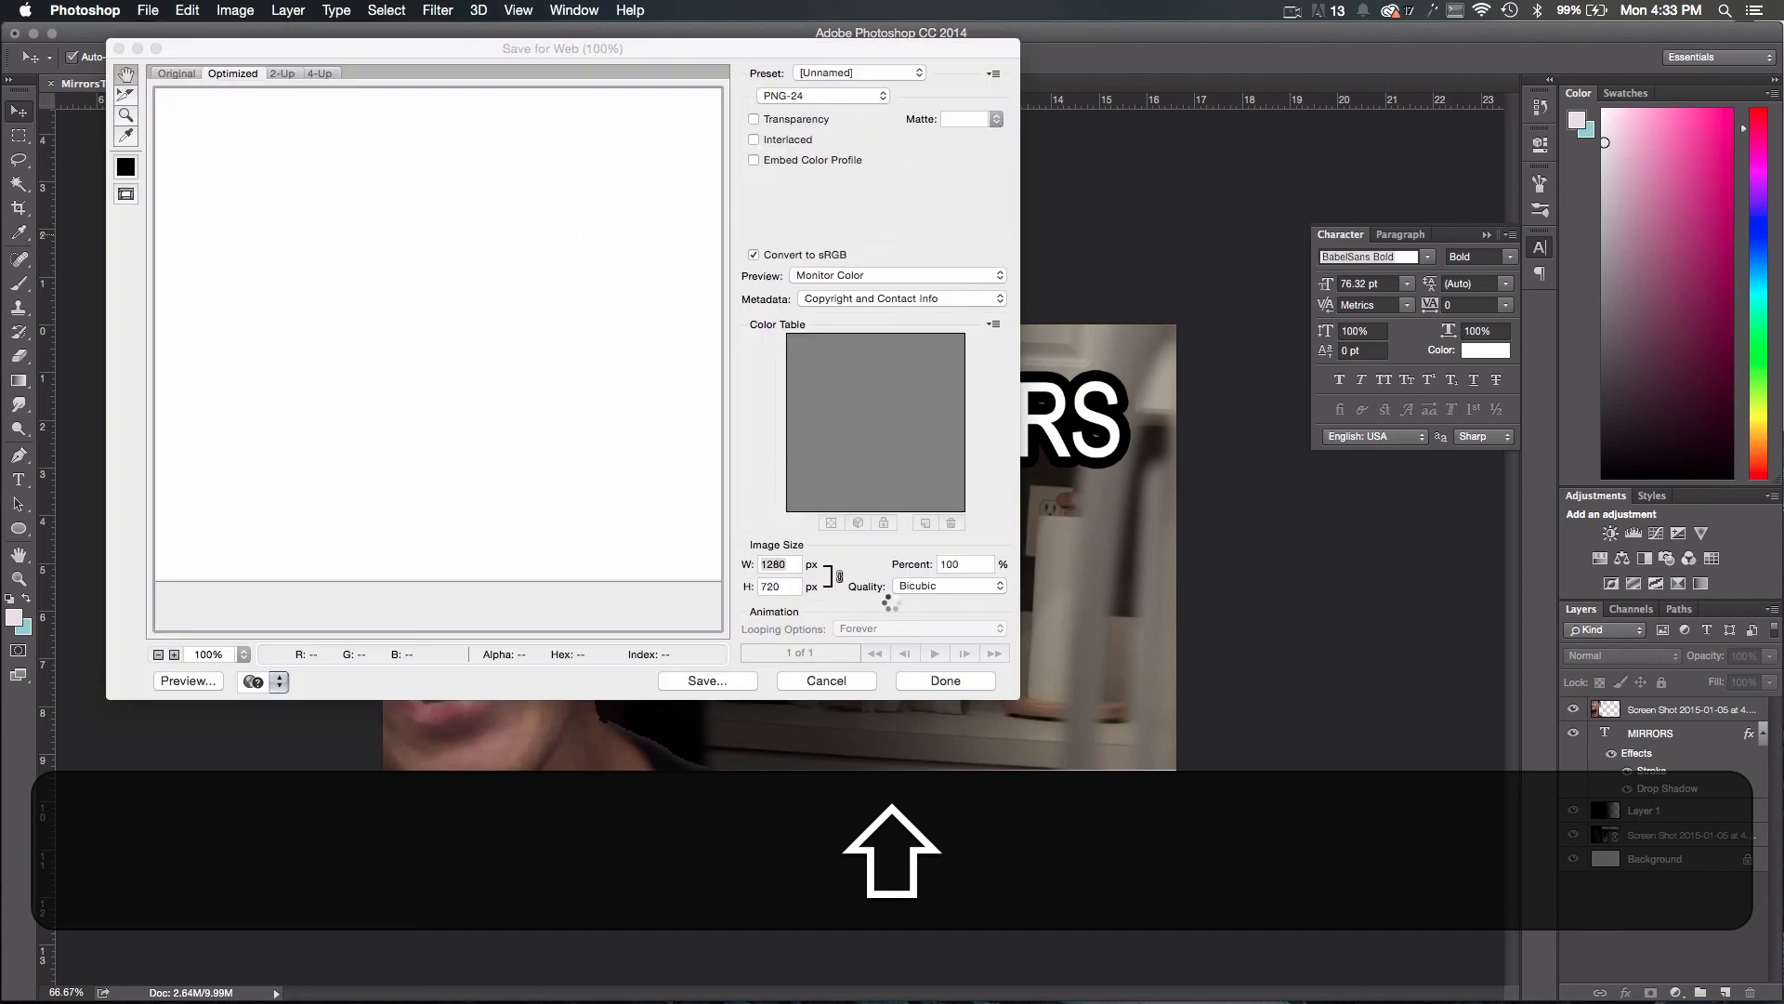
click(829, 96)
click(834, 96)
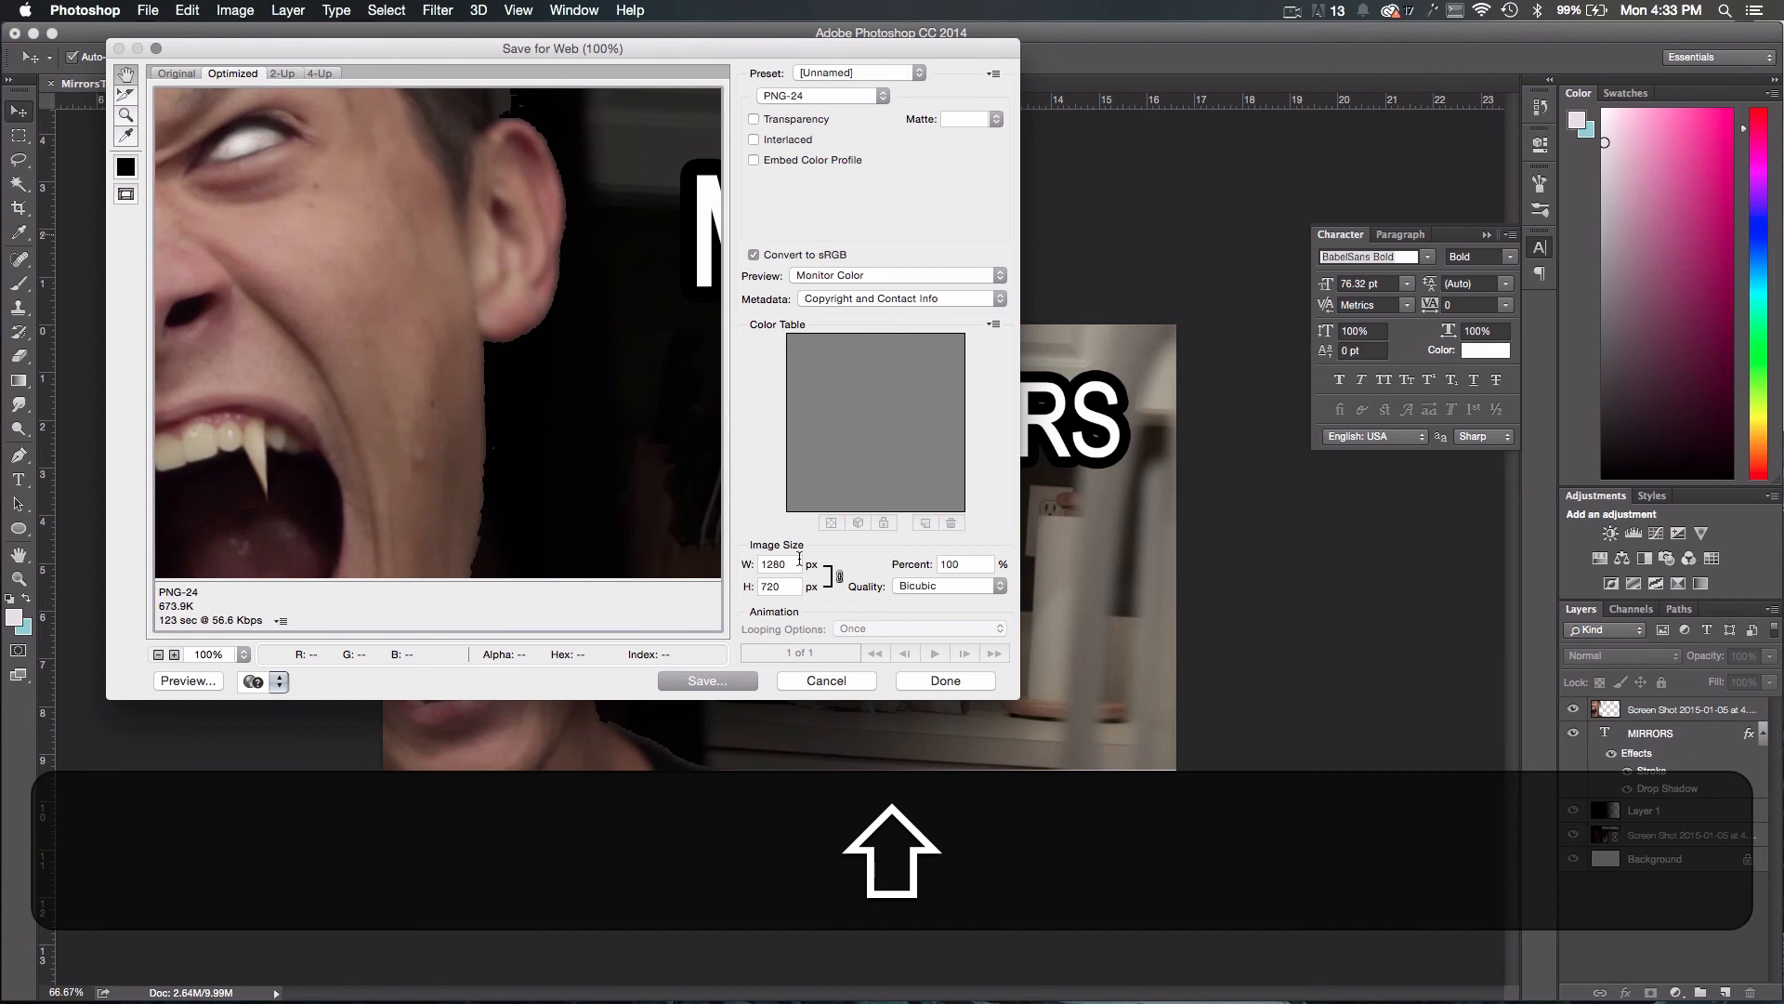
click(708, 682)
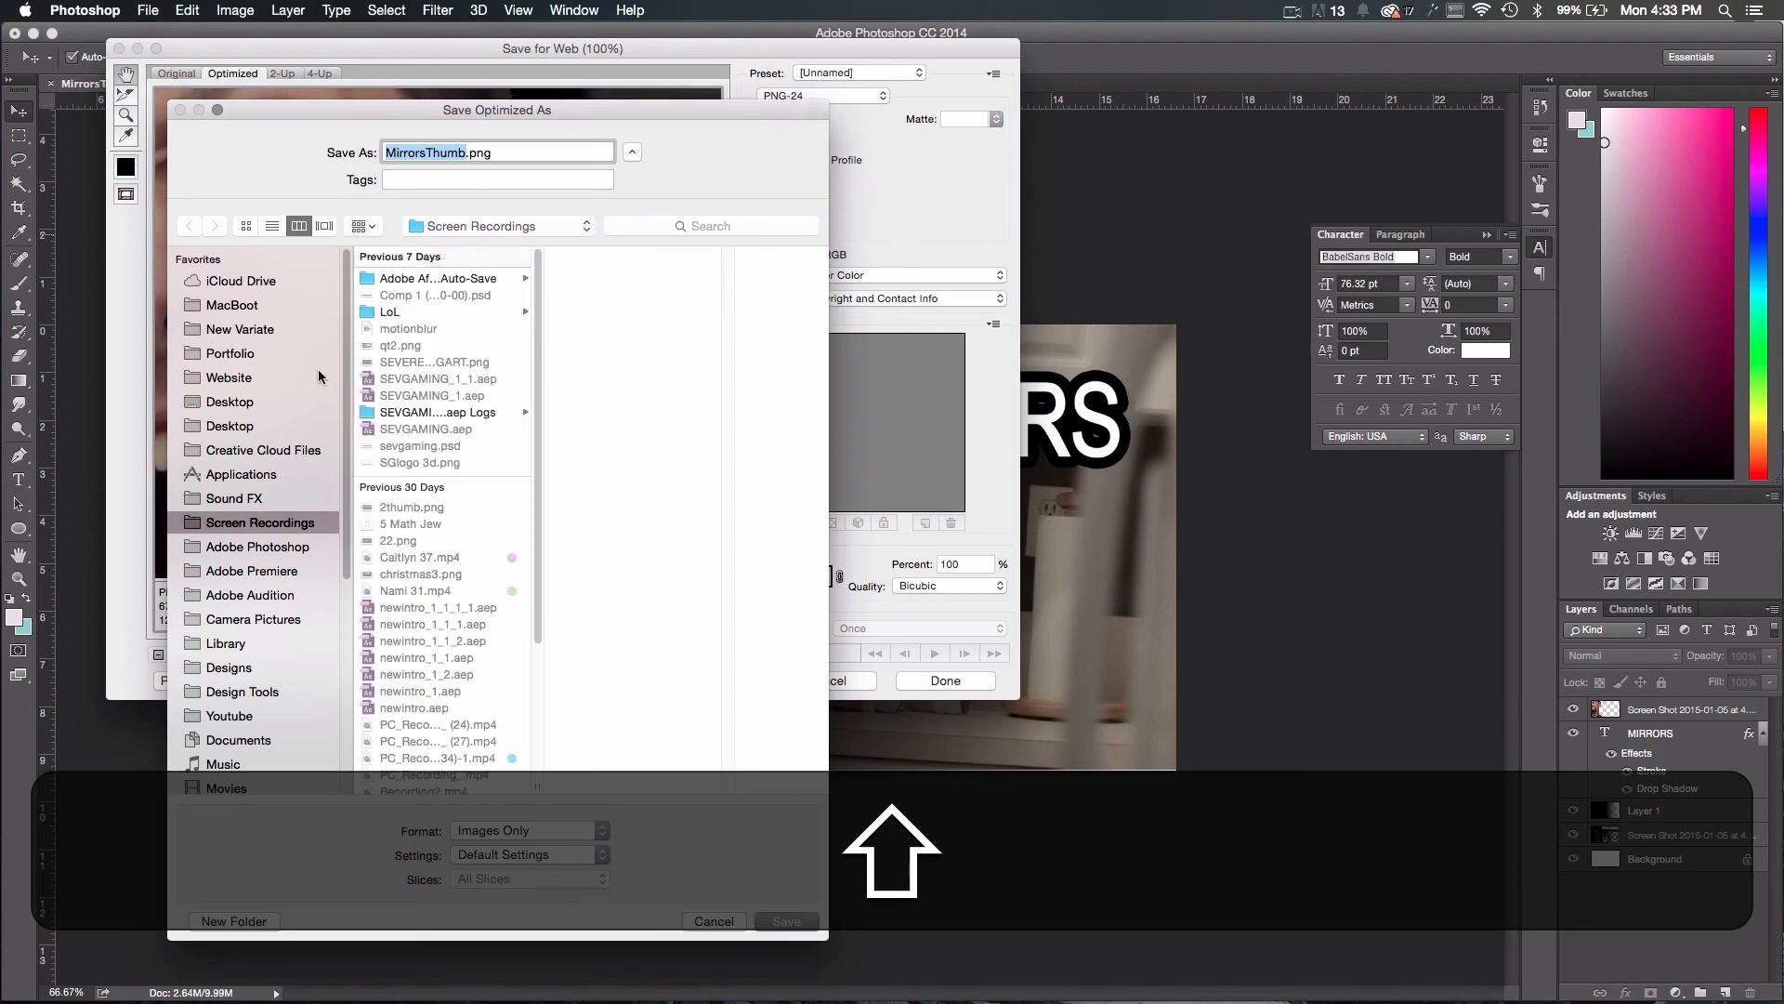
click(232, 401)
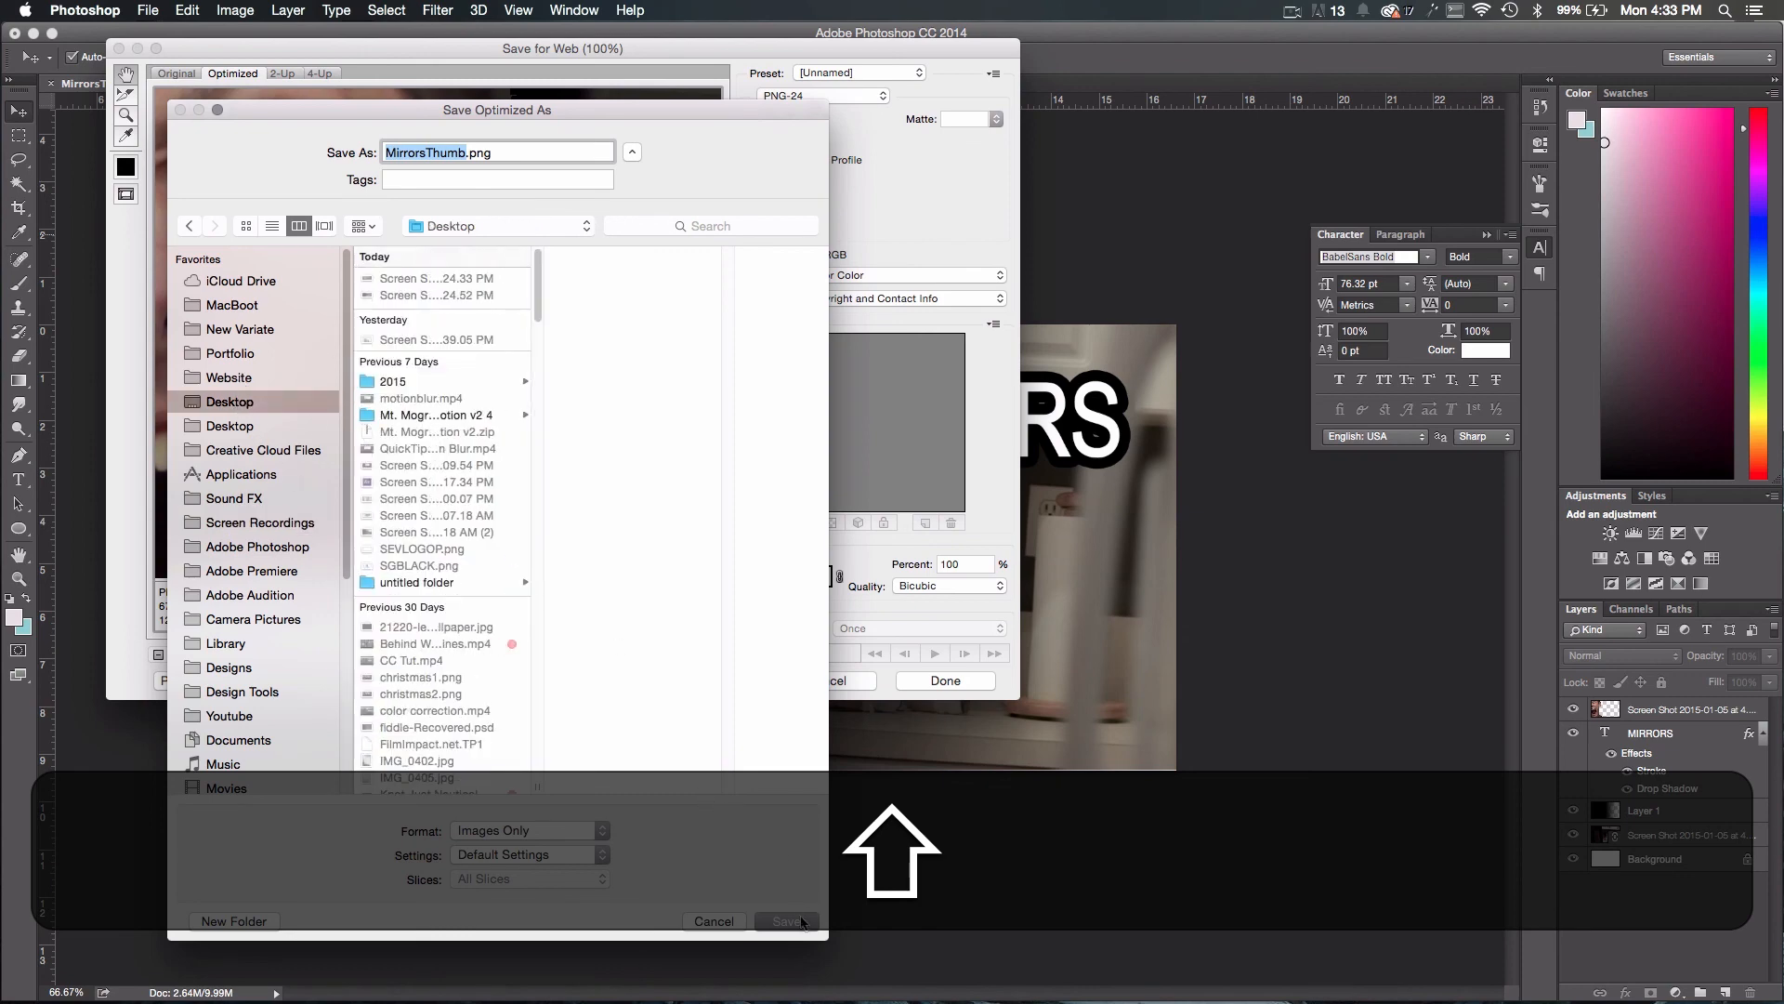
click(786, 921)
Step: Switch to Chrome and open the "Mirrors | Halloween Special | Short film" video for editing from YouTube's Video Manager
mouse_move(654, 992)
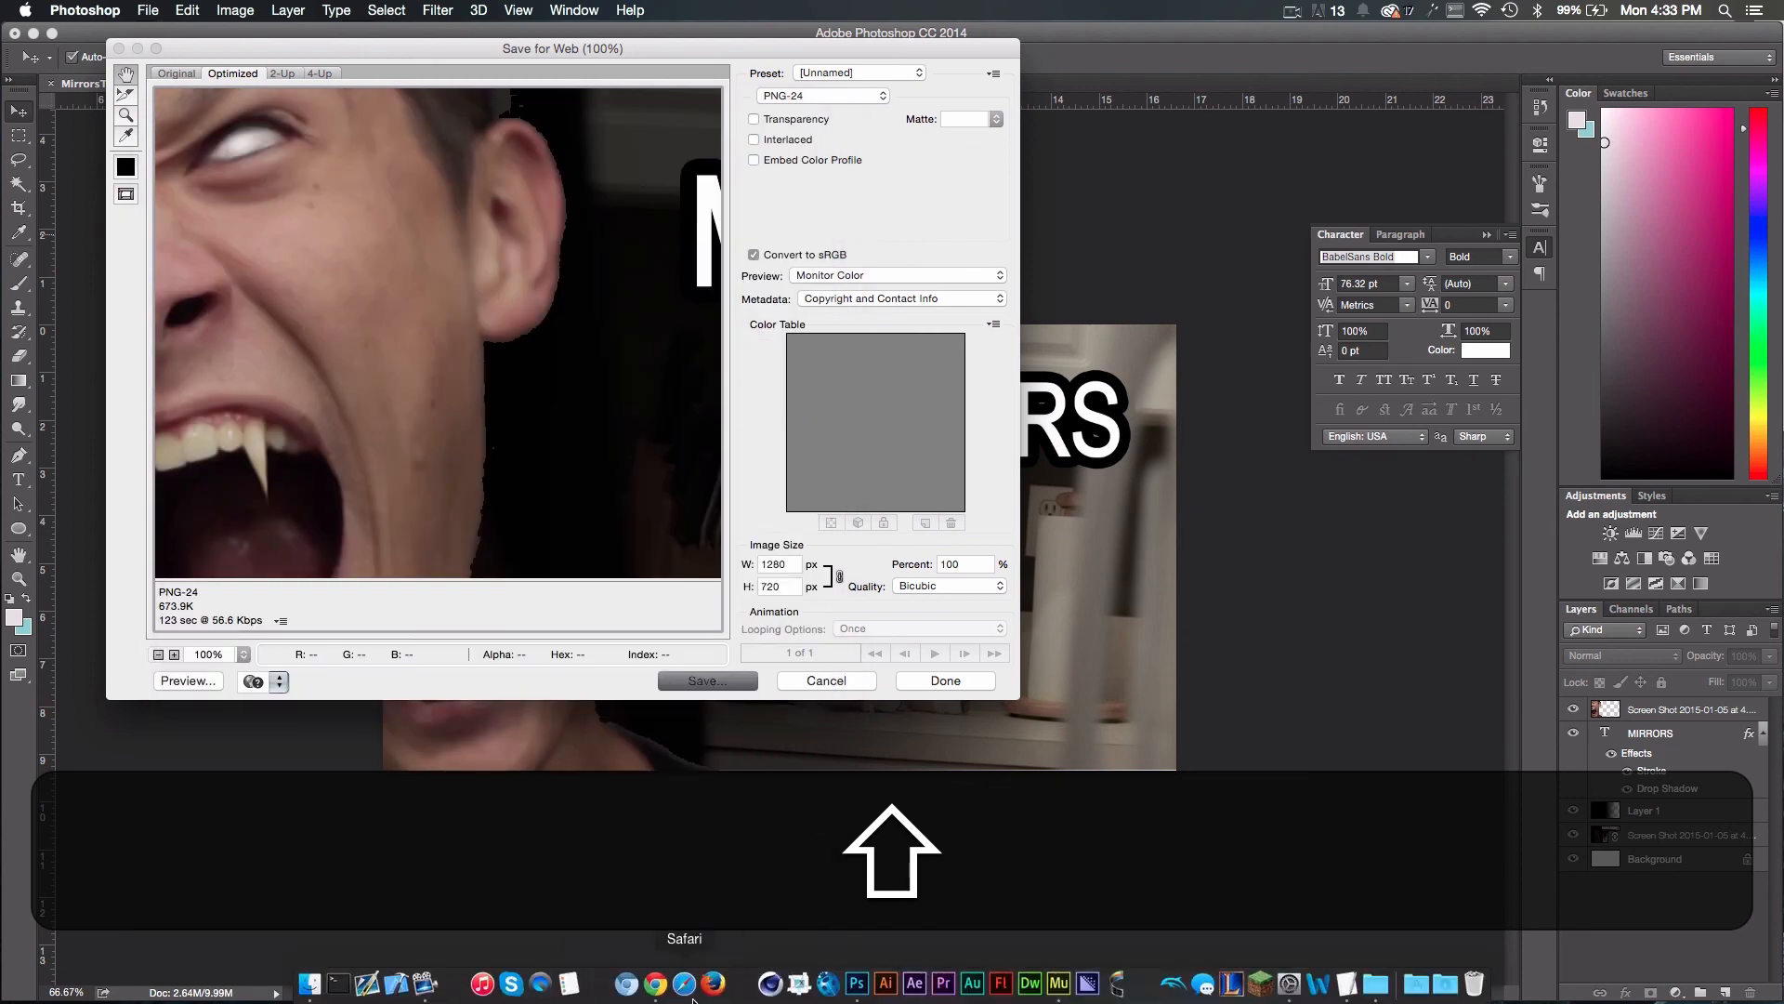
click(652, 991)
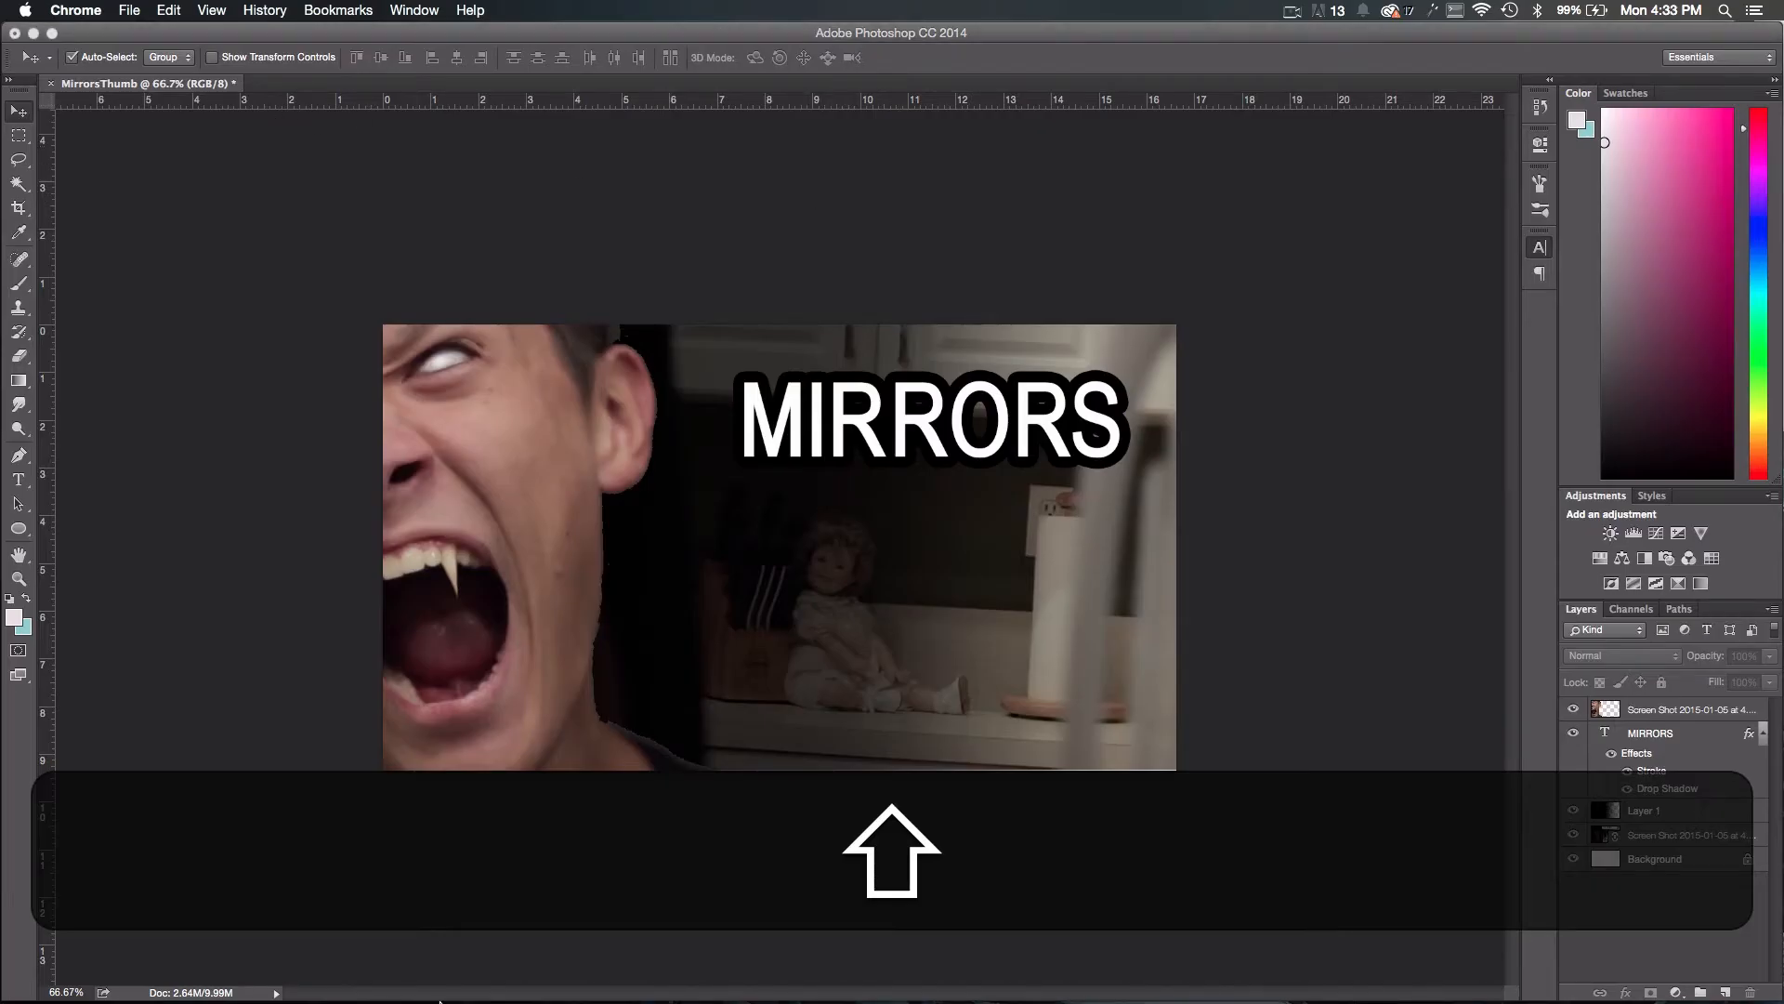
click(657, 995)
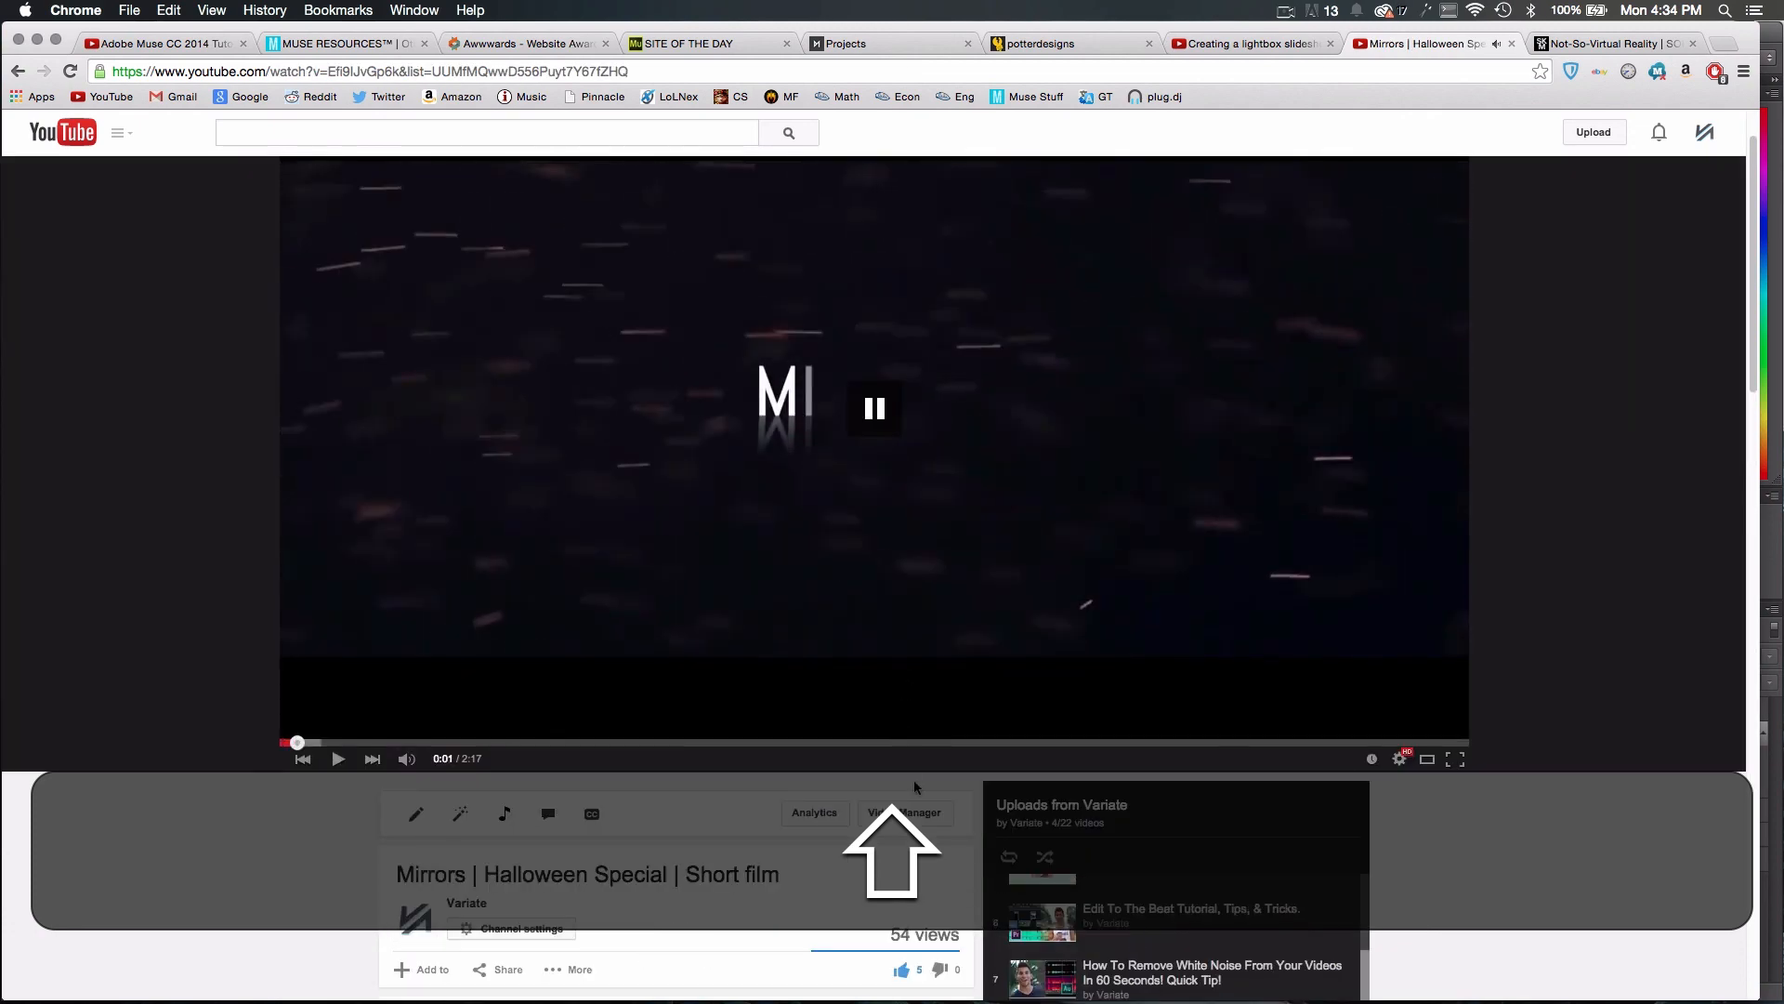
click(912, 812)
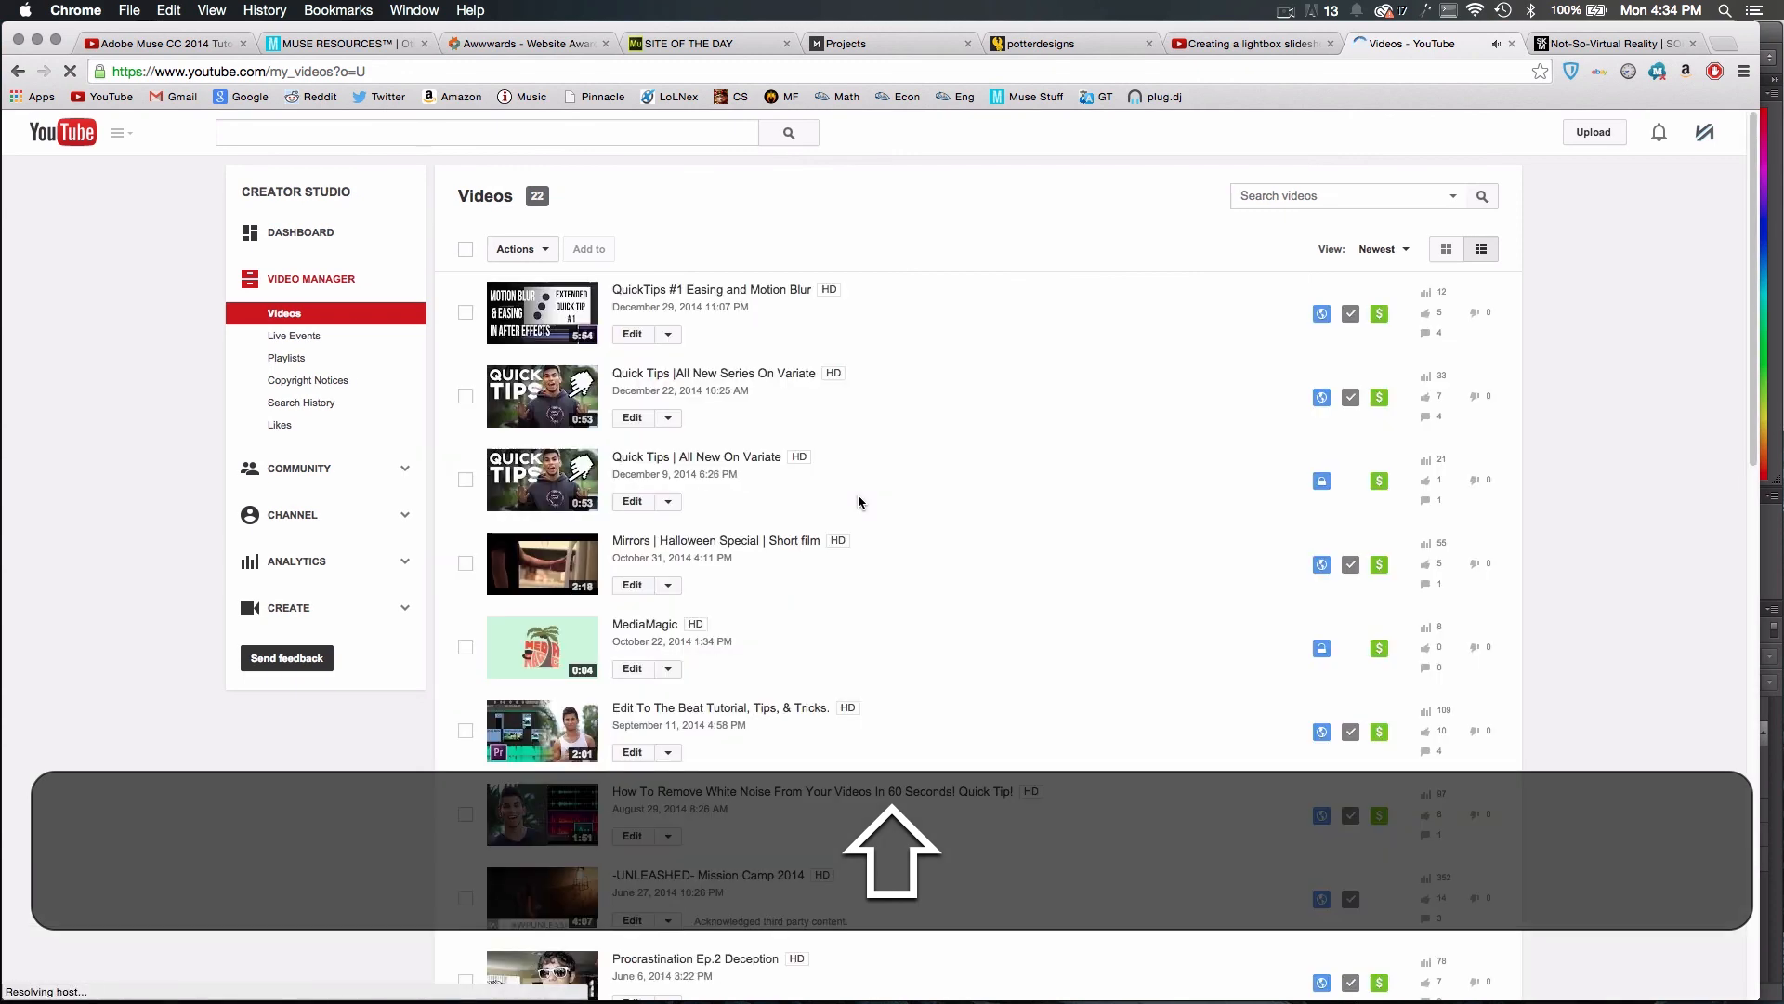
scroll(857, 520, down, 1)
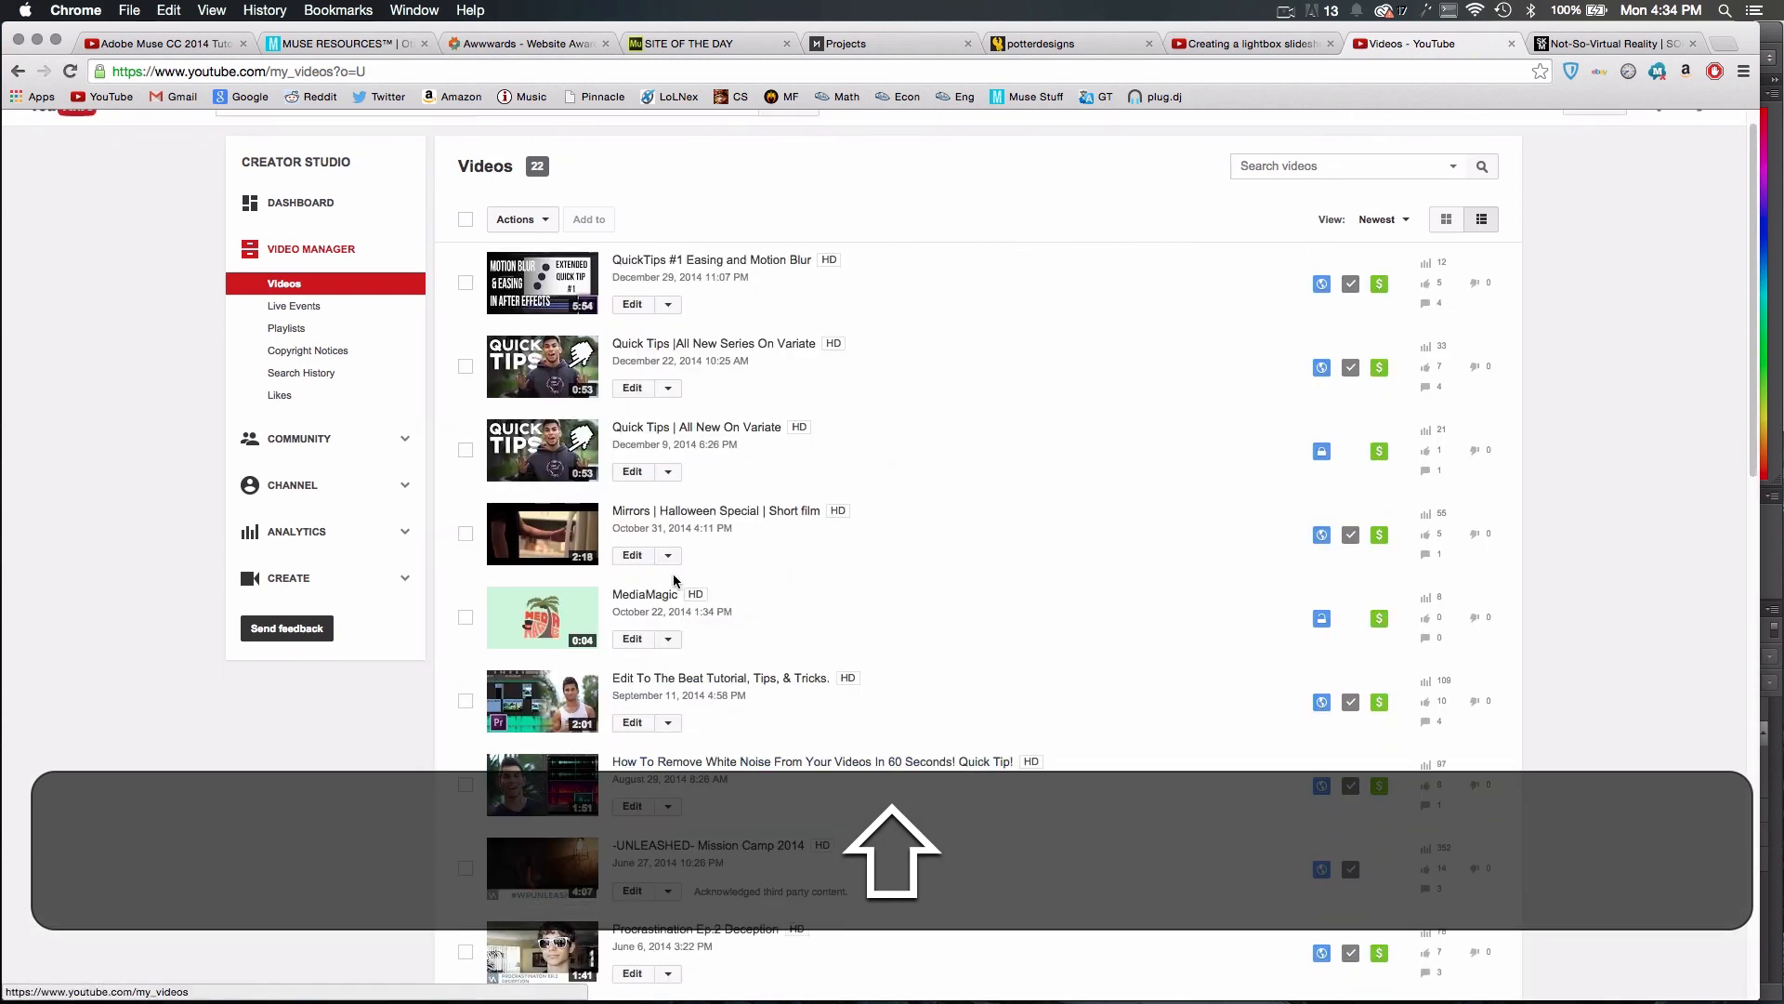
click(639, 555)
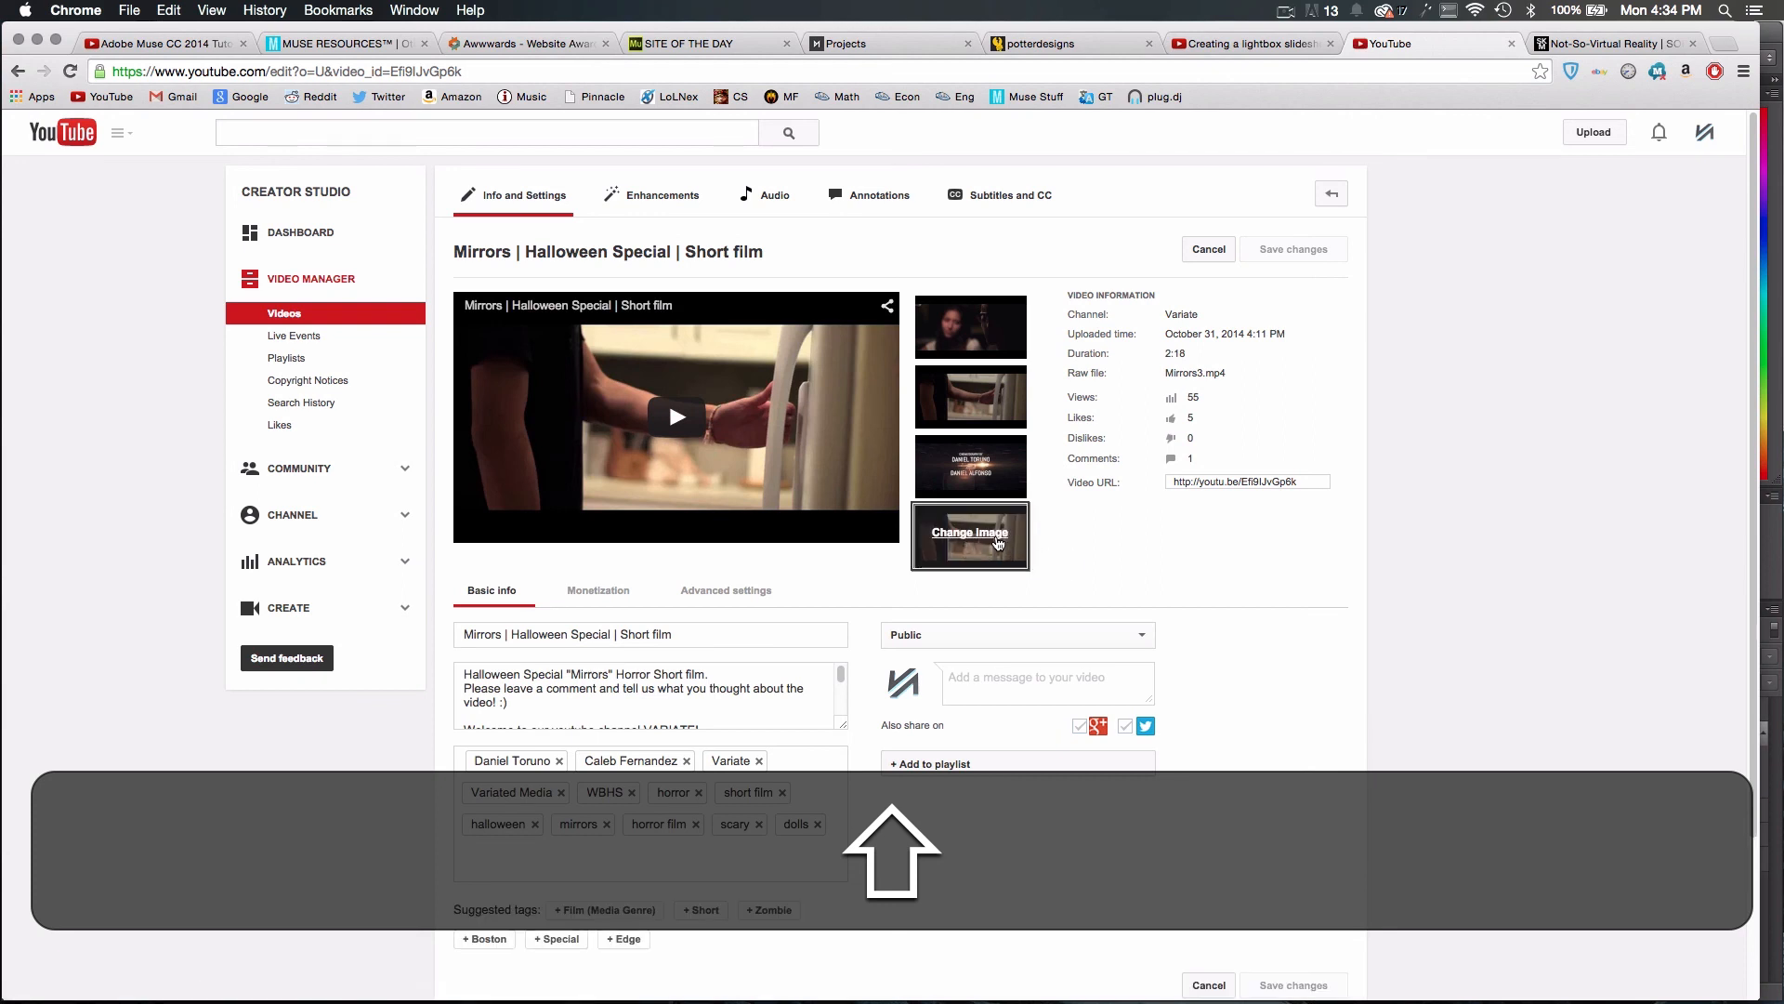
Step: Replace the Mirrors video's custom thumbnail by uploading MirrorsThumb.png from the Desktop
click(992, 537)
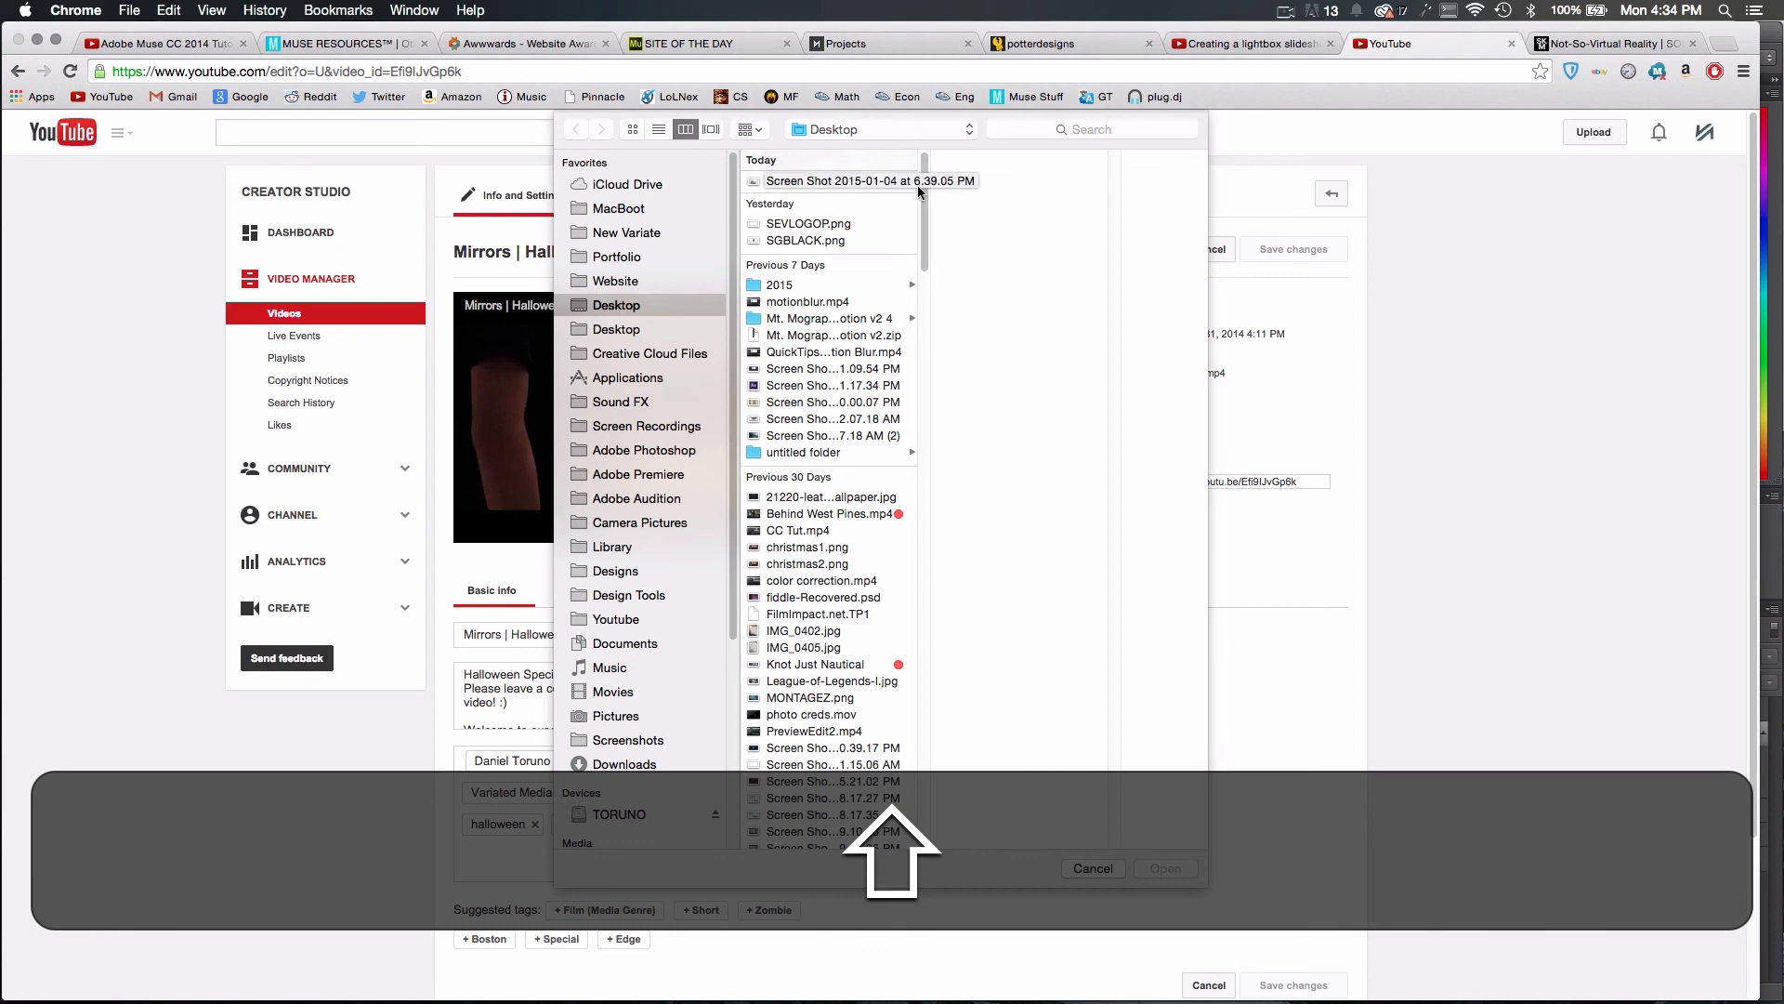
scroll(890, 704, down, 15)
scroll(890, 705, down, 5)
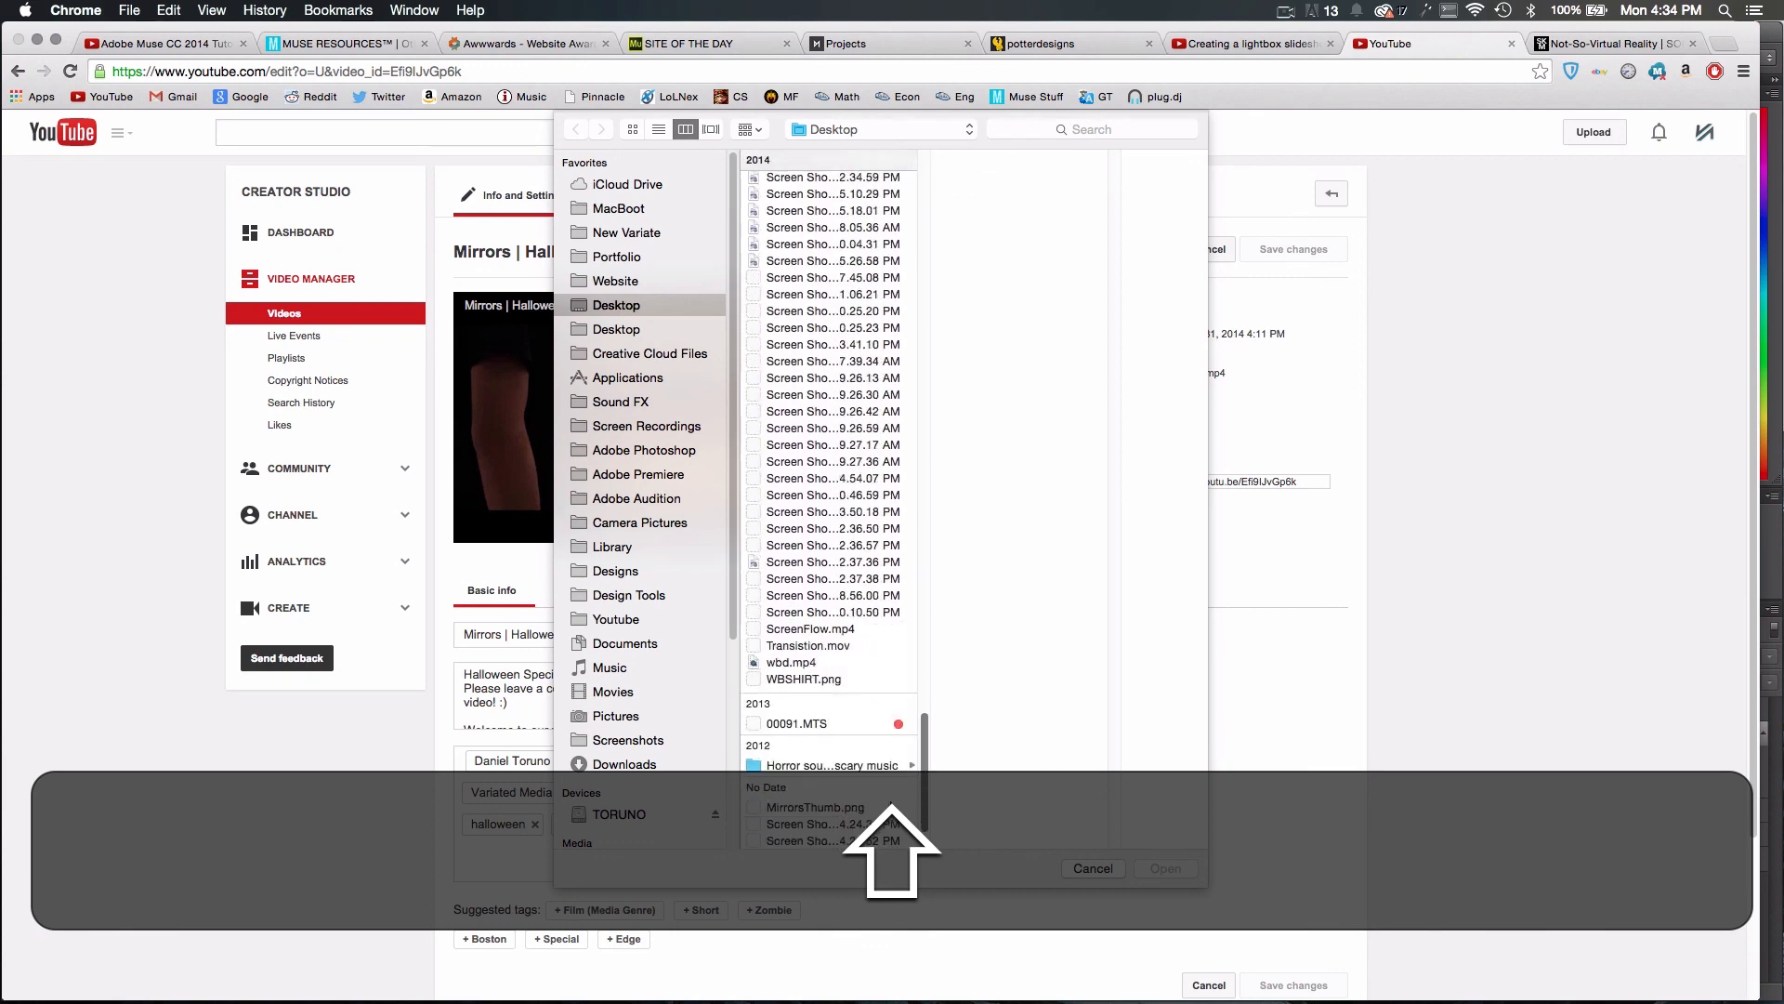
click(837, 807)
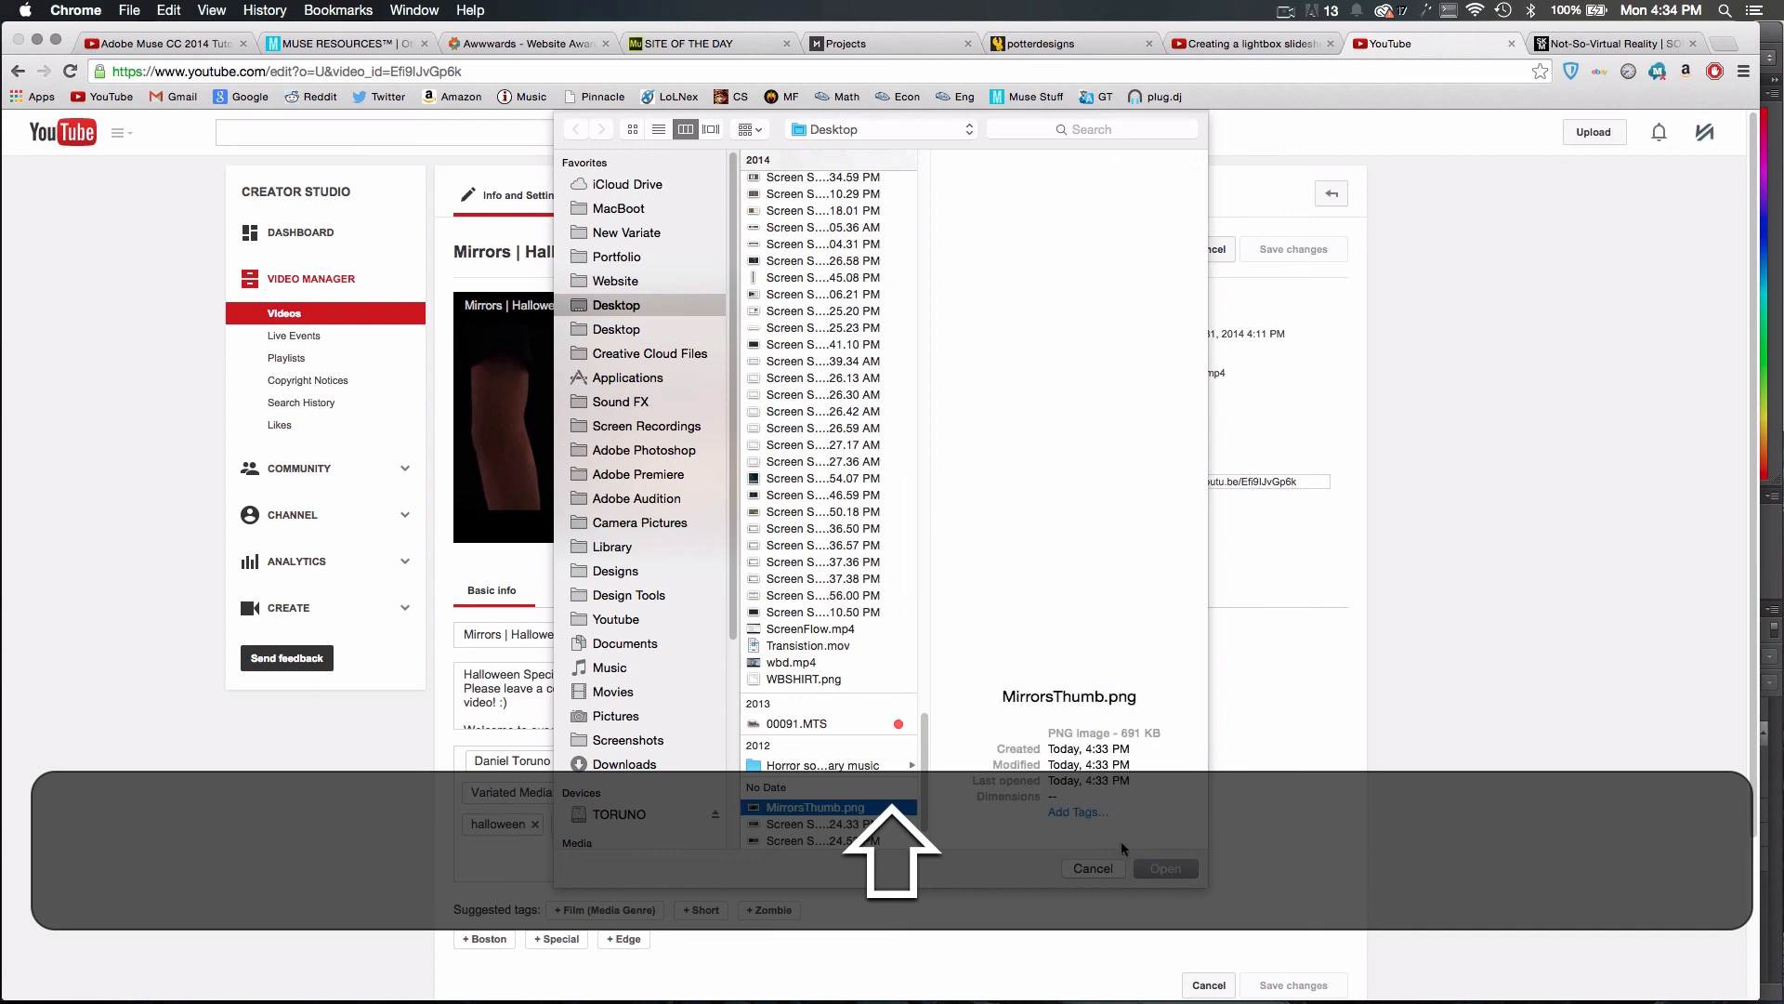
click(1163, 866)
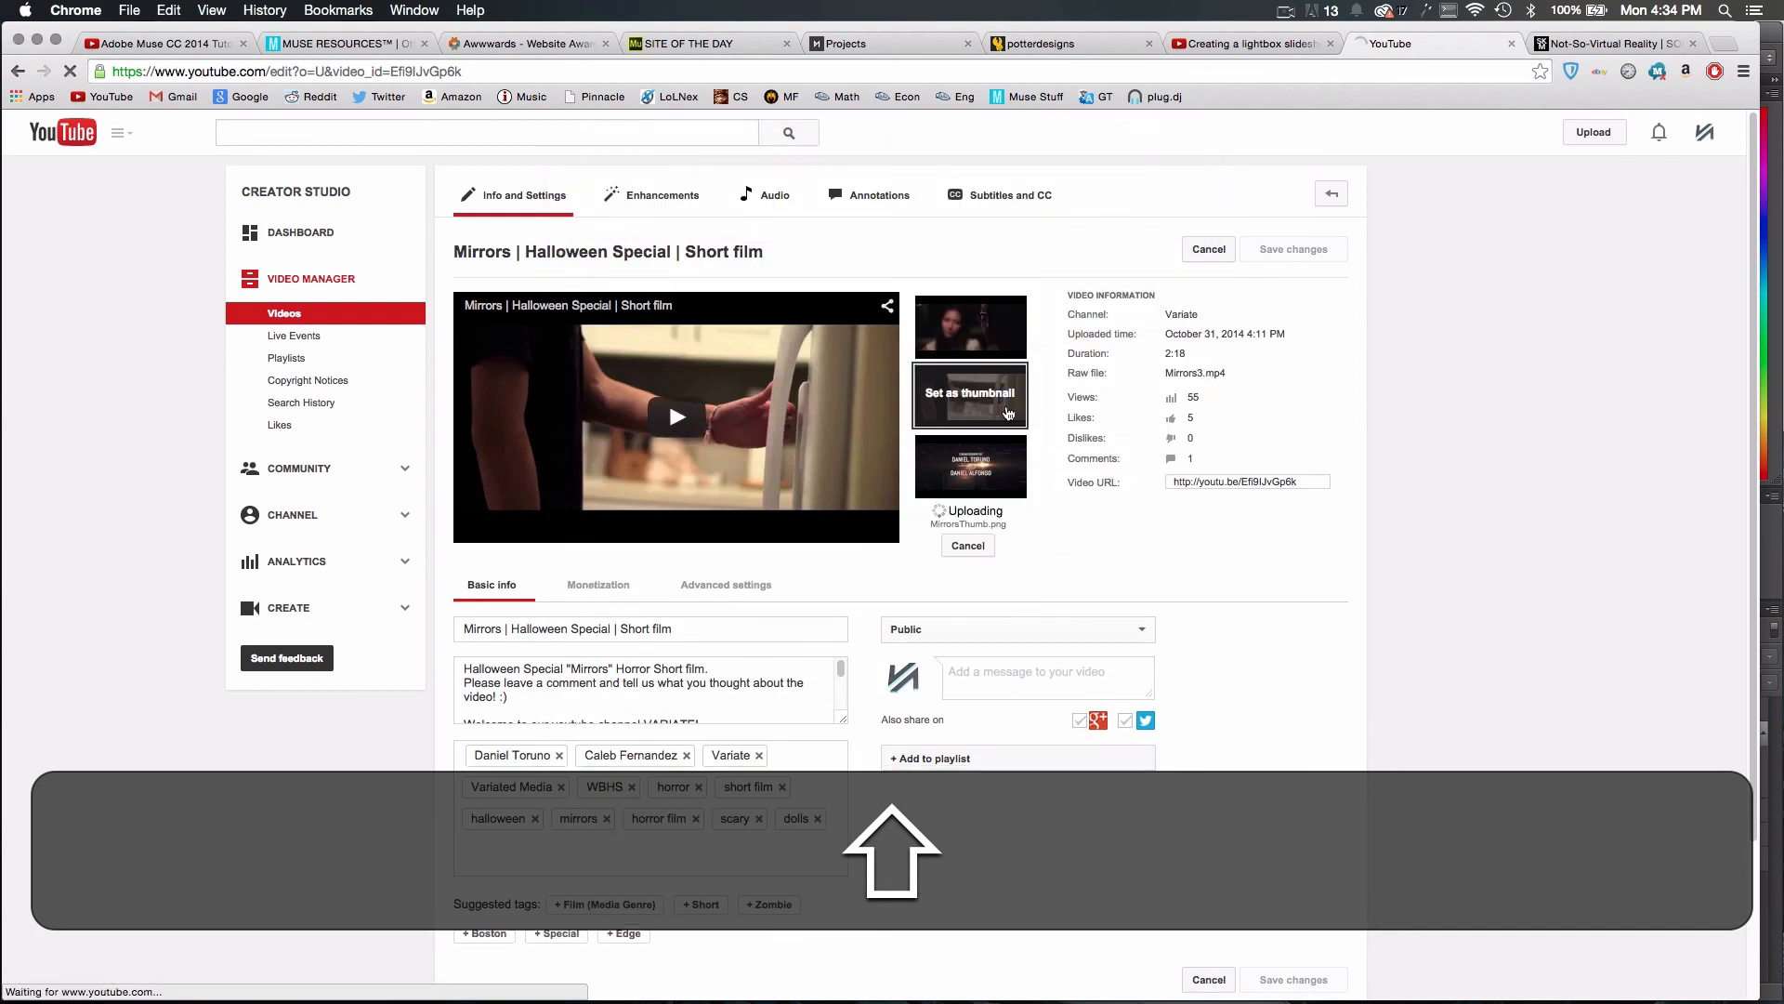